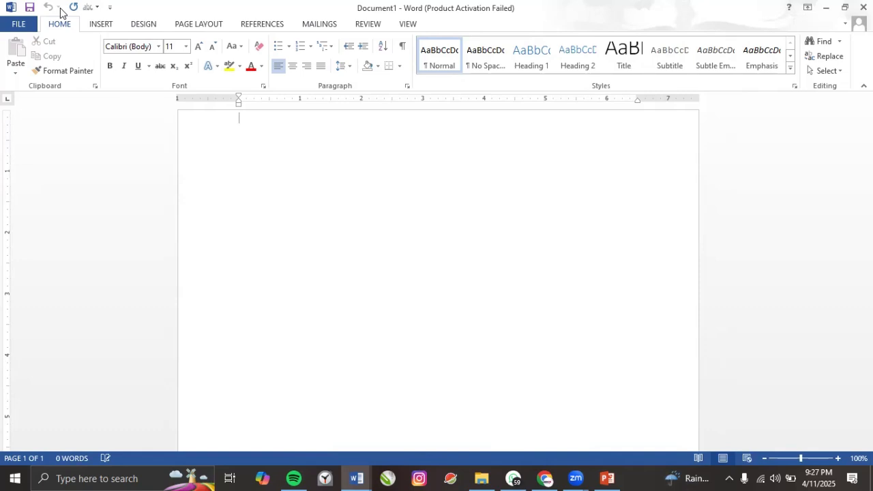
Dismiss the Quick Access Toolbar menu, then look at the Insert tab and return to Home.
right_click(60, 12)
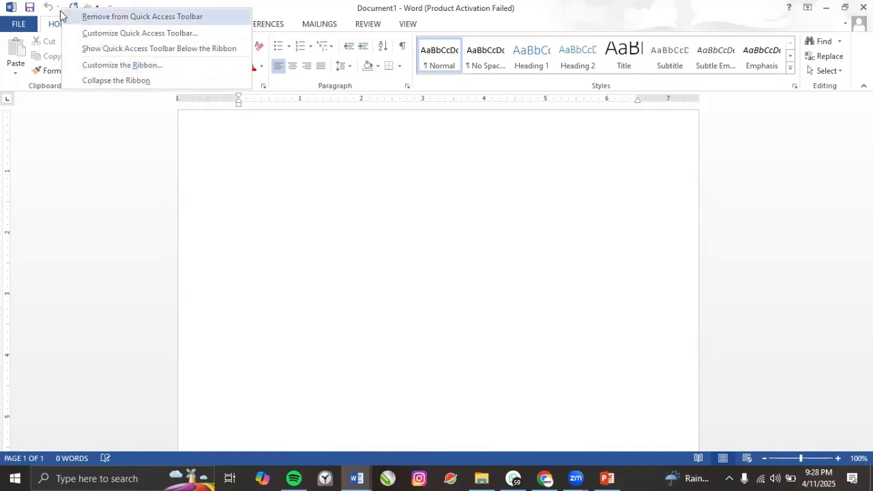
click(246, 145)
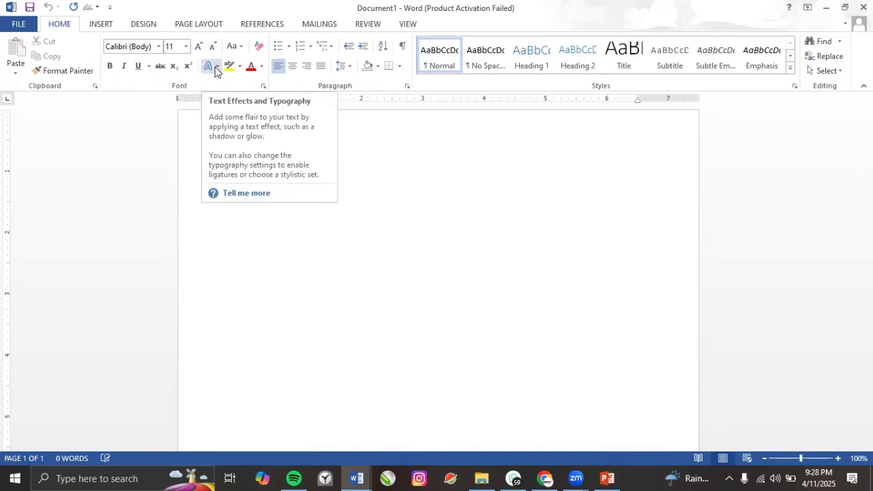
click(112, 27)
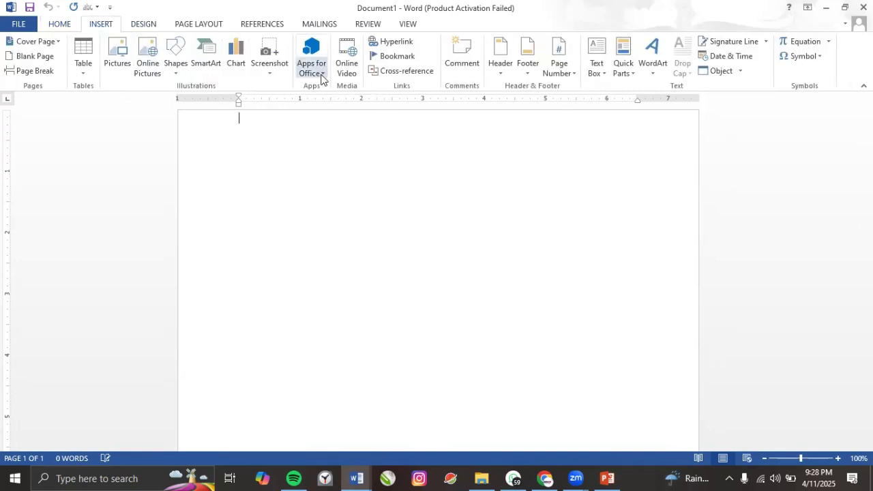
click(60, 26)
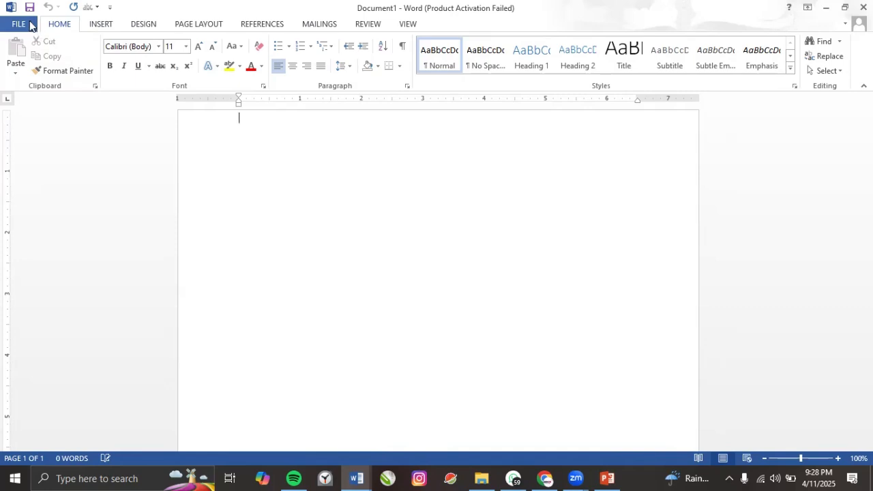
Choose Customize Quick Access Toolbar from the toolbar's right-click menu and scroll the command list.
right_click(66, 12)
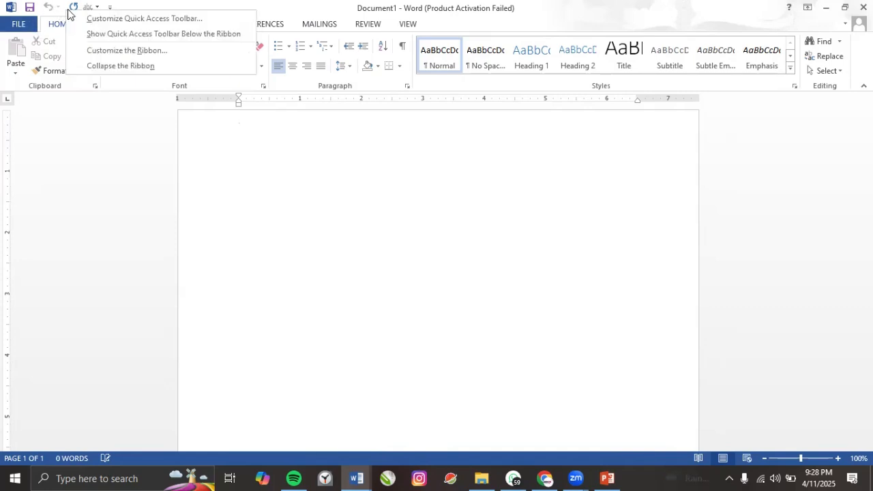
click(106, 22)
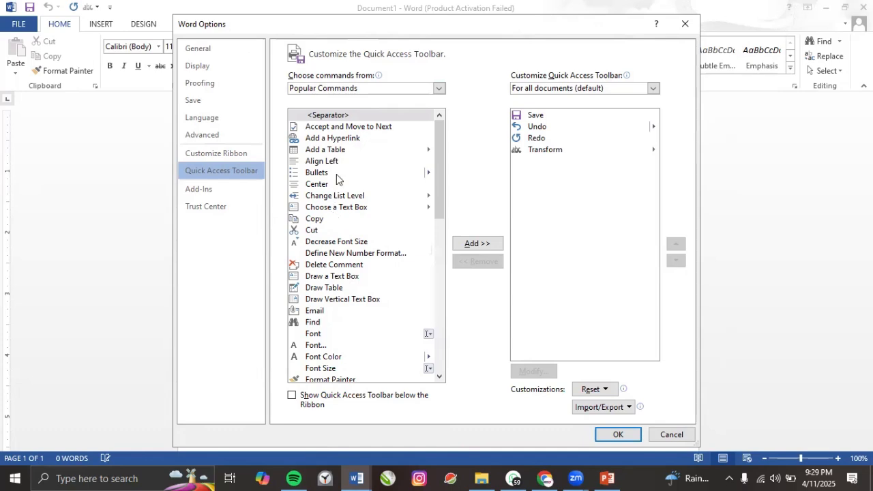
scroll(338, 174, down, 1)
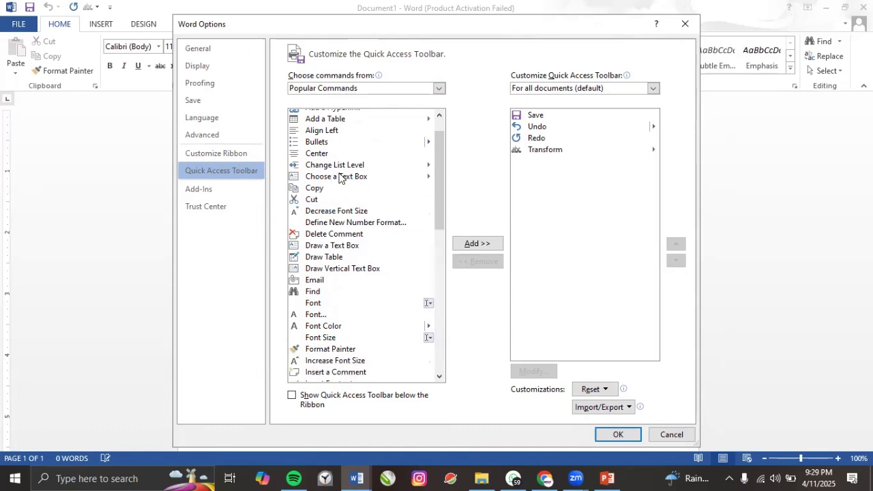
Switch the command source to All Commands and add Font Color to the toolbar list.
click(370, 92)
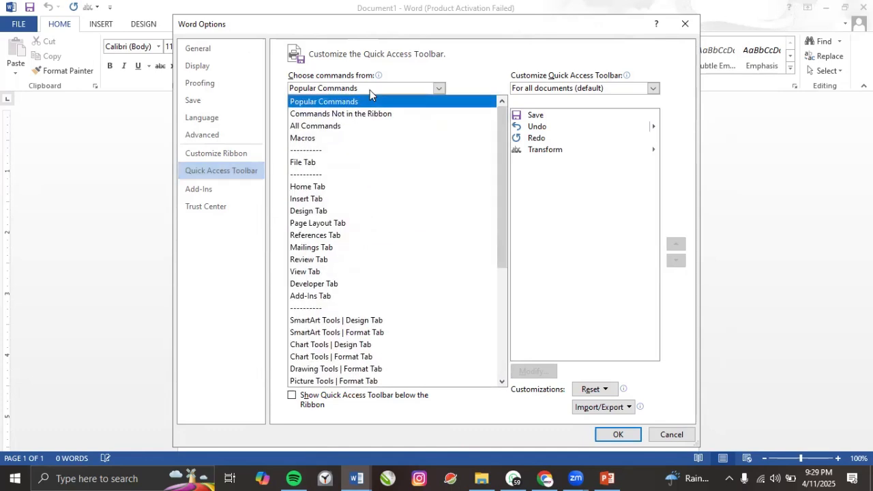
click(334, 127)
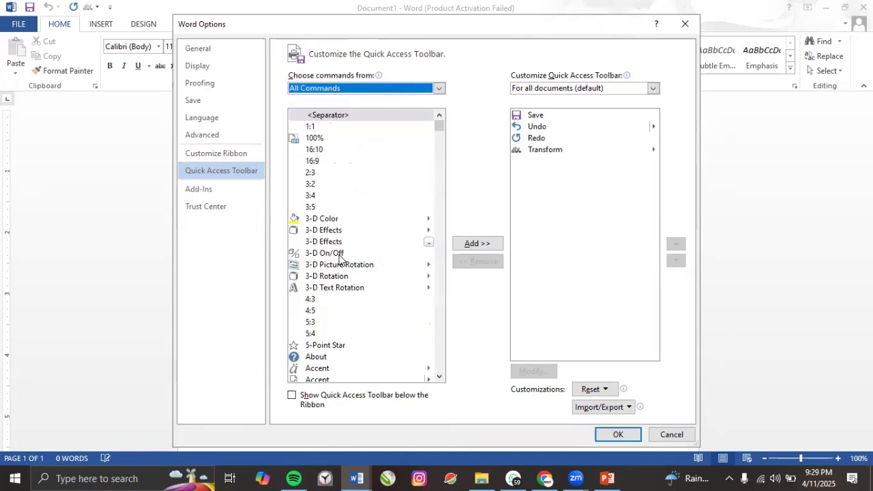
drag(440, 127, 434, 208)
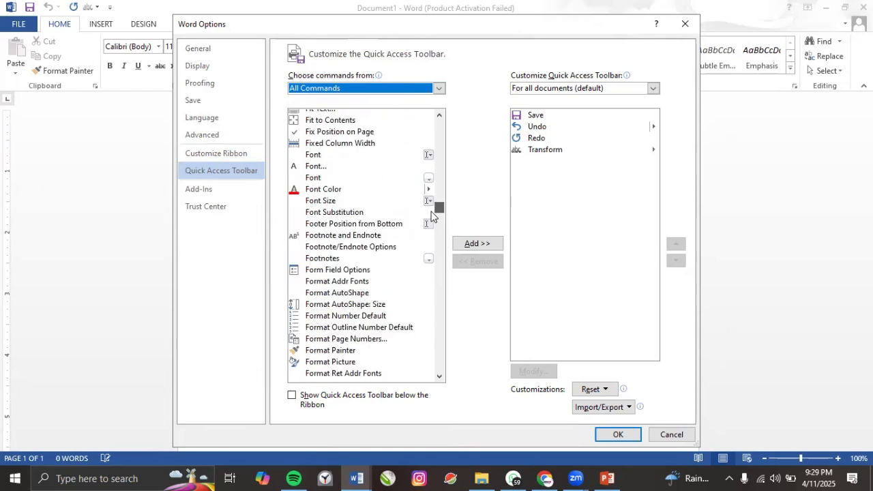
click(323, 191)
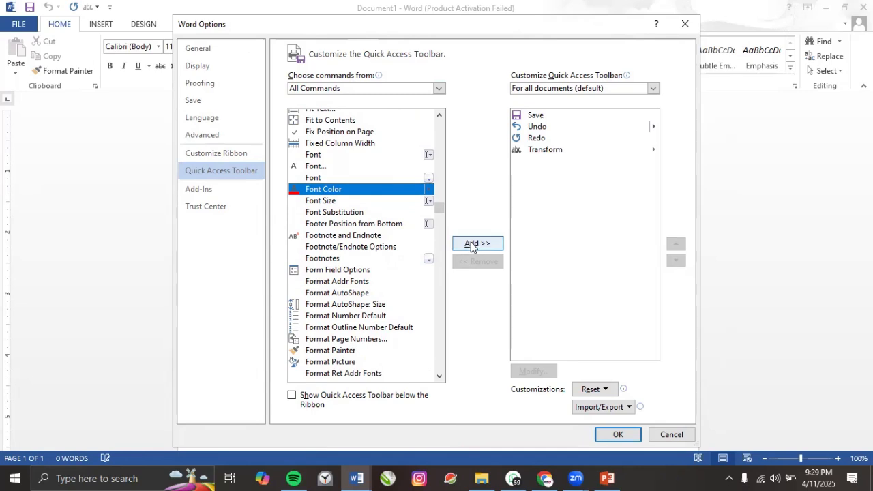
click(472, 245)
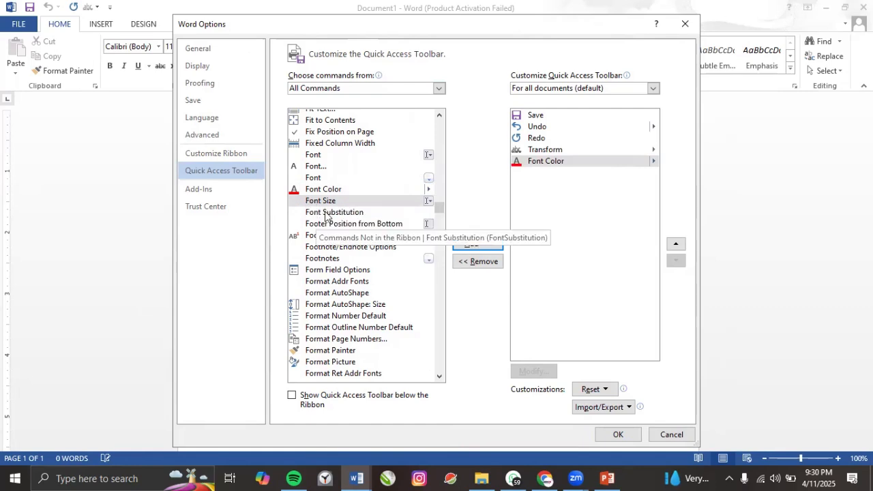
Add Text Effects from All Commands, then Cancel Word Options to discard the changes.
drag(440, 207, 431, 346)
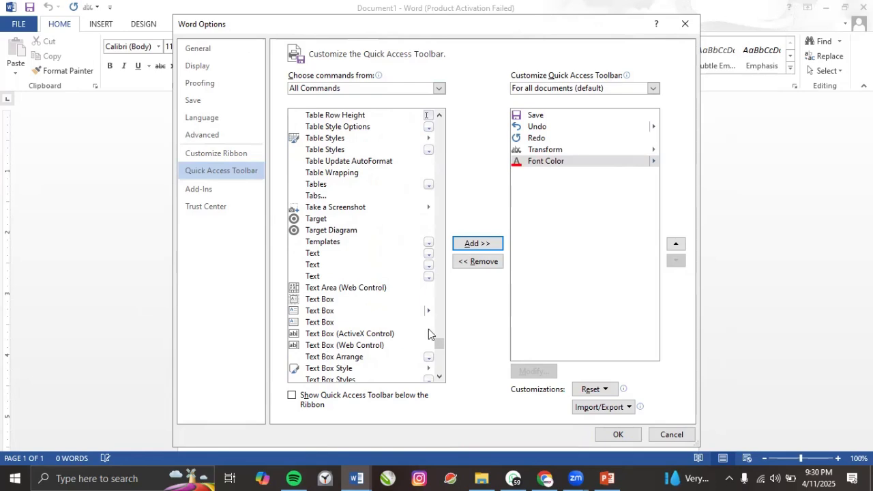
drag(440, 346, 440, 349)
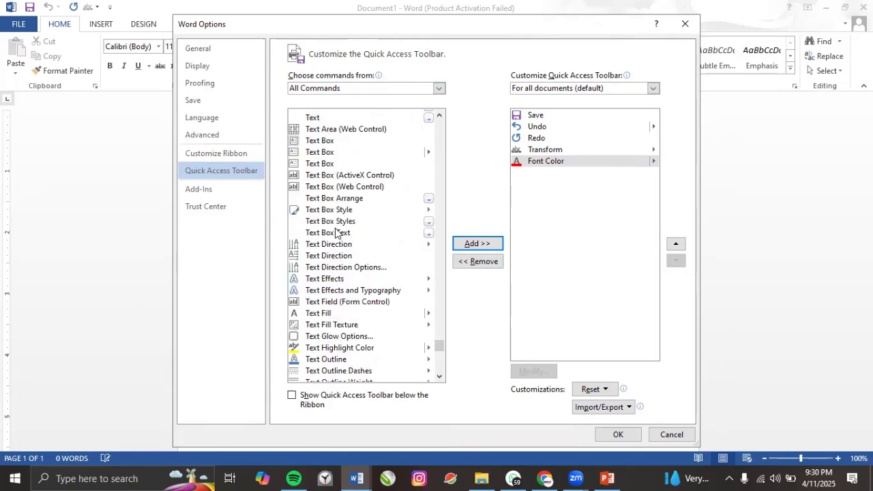
click(331, 281)
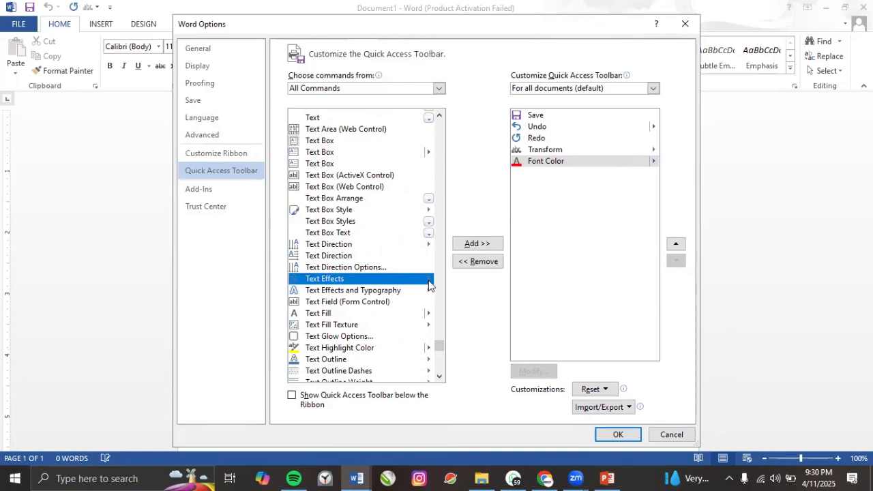
click(474, 248)
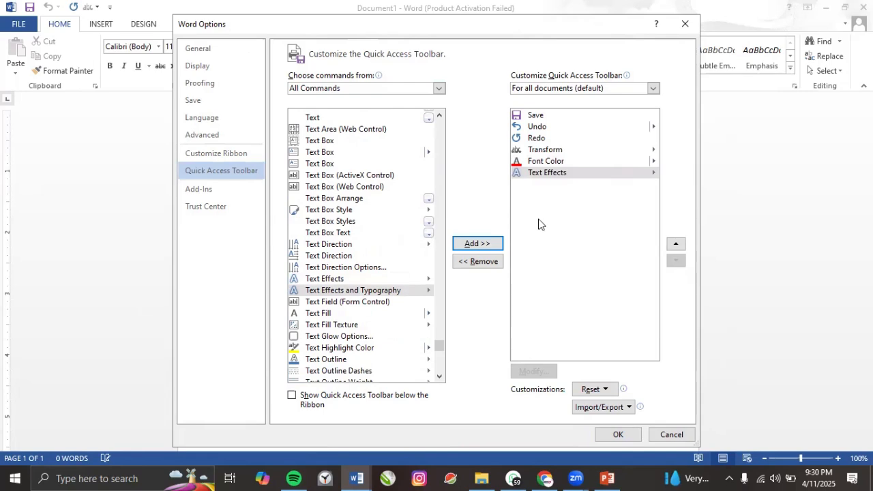
click(658, 437)
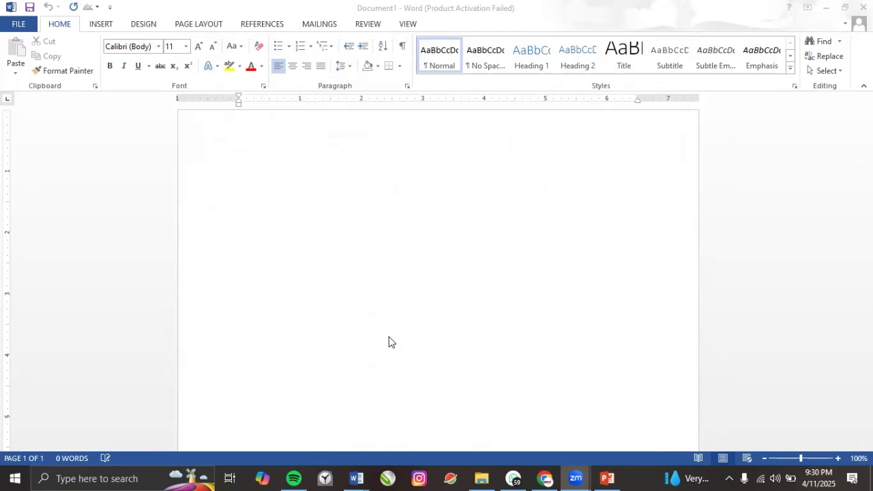
click(350, 297)
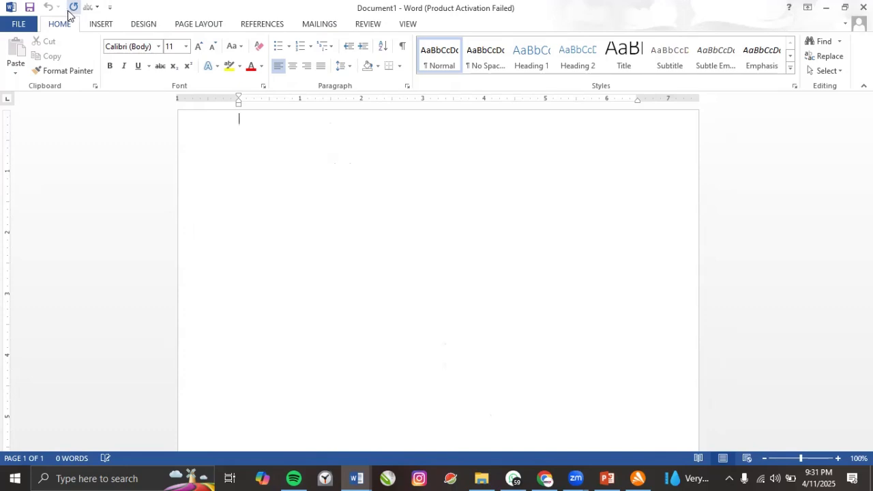
Reopen Customize Quick Access Toolbar from the toolbar's right-click menu.
right_click(61, 12)
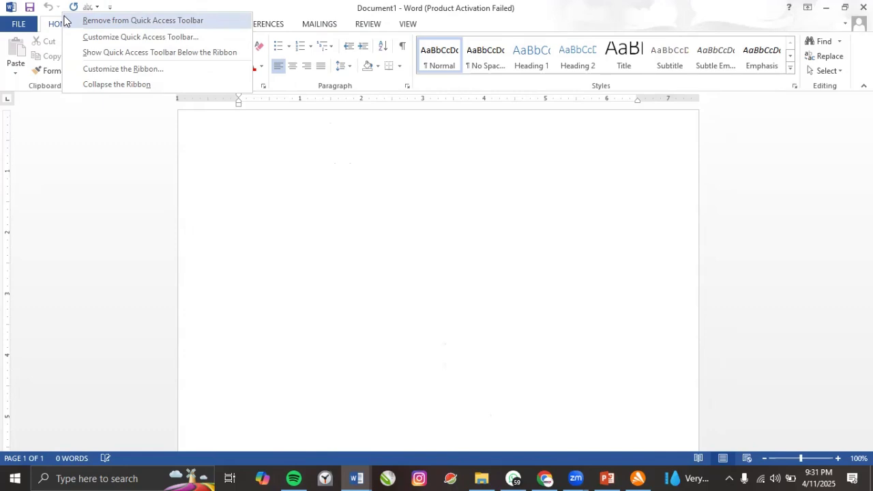
click(101, 37)
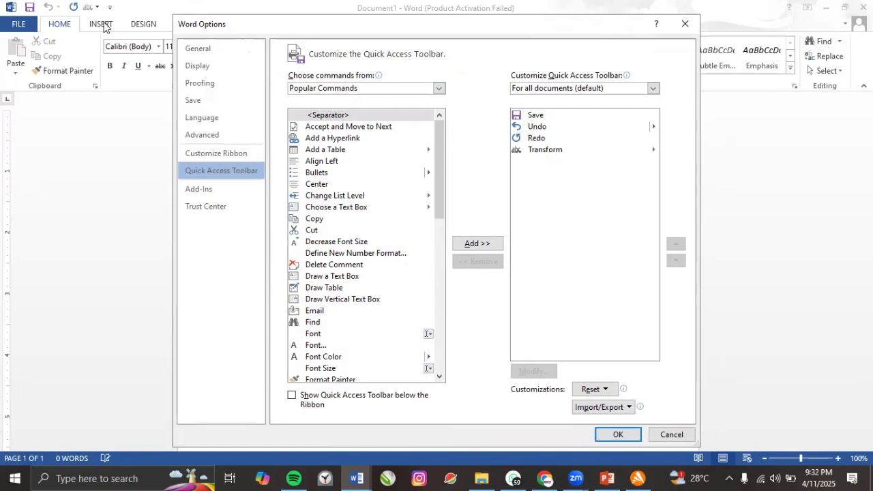
Move the dialog lower and add Font Color from Popular Commands after Transform.
click(535, 151)
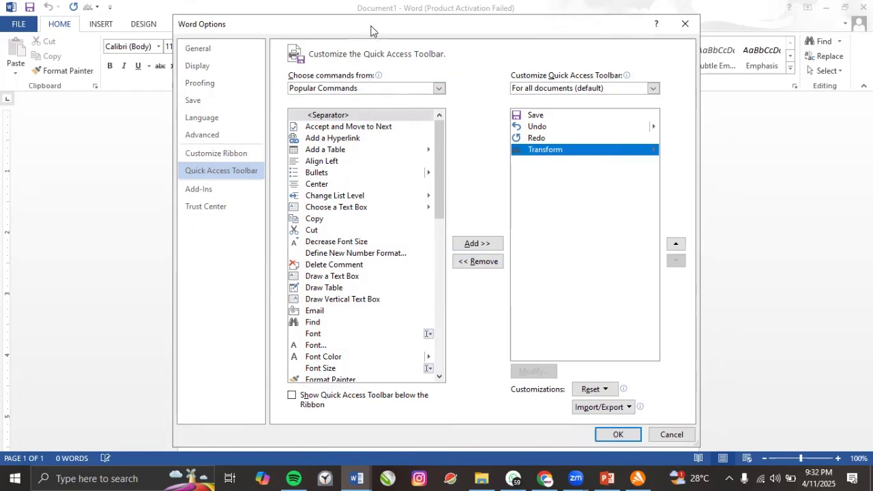
drag(372, 31, 365, 124)
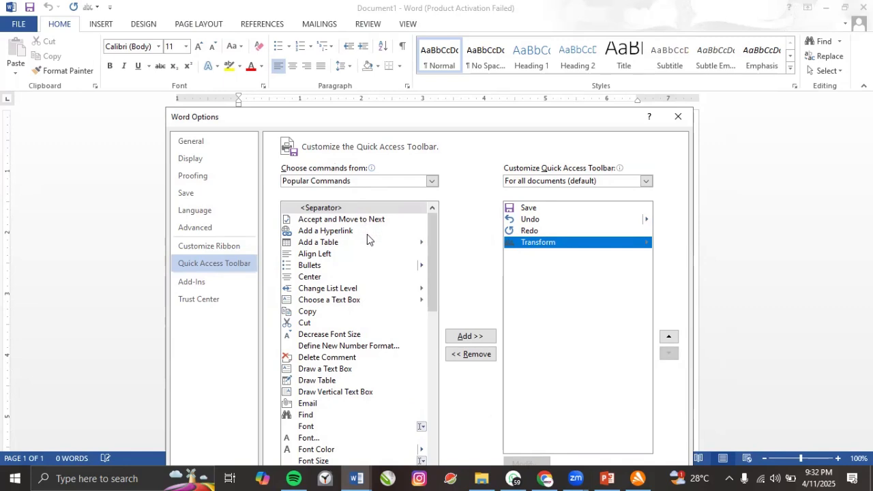
drag(435, 275, 434, 278)
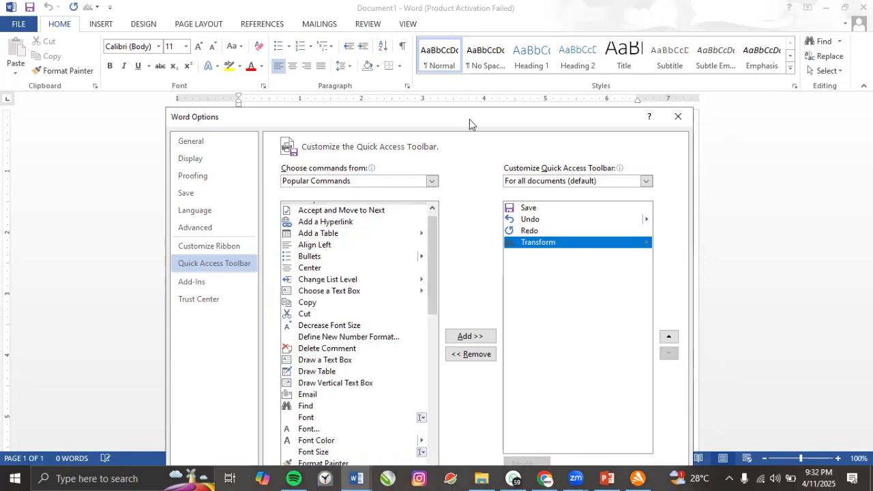
drag(469, 124, 473, 68)
mouse_move(434, 199)
mouse_down()
mouse_move(429, 370)
mouse_move(448, 187)
mouse_up()
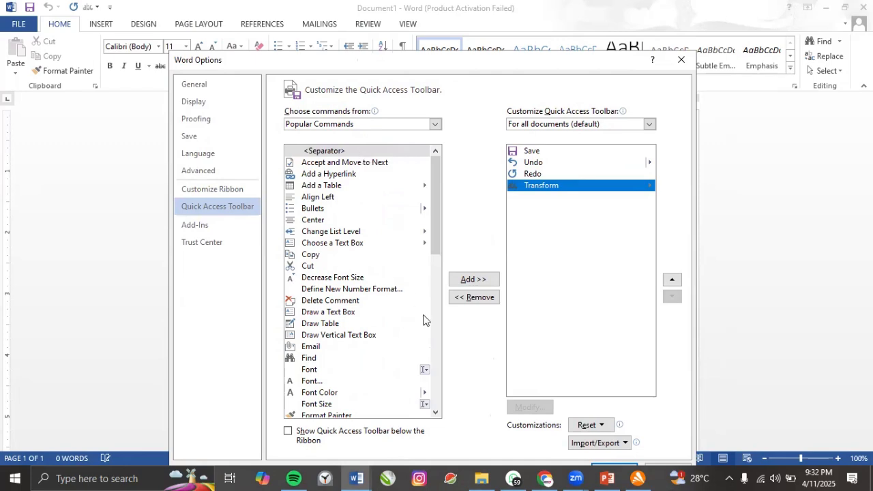
click(331, 394)
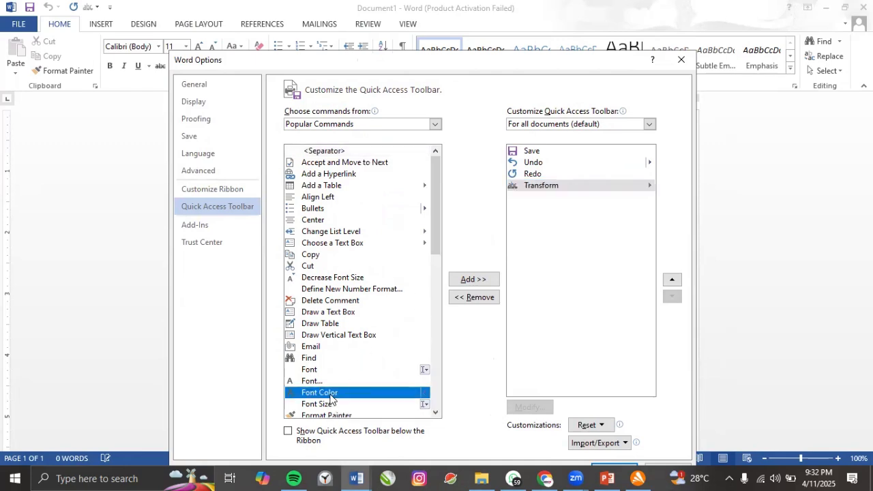
click(476, 281)
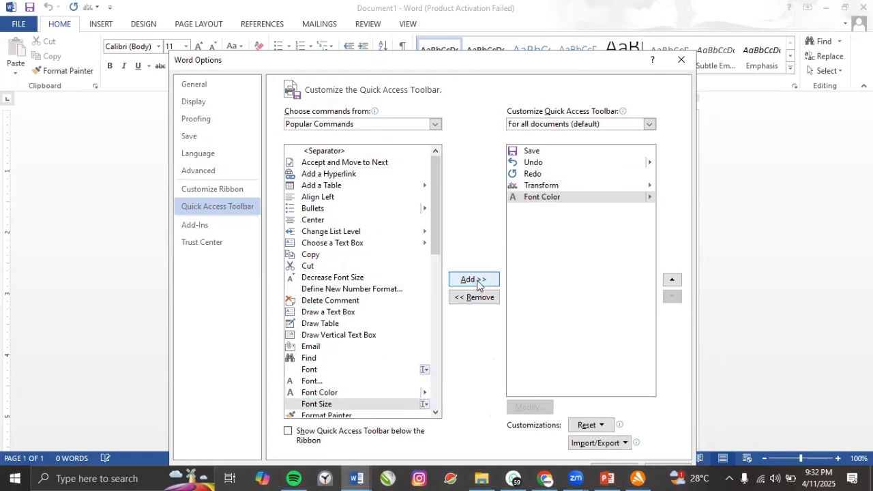
Reorder Font Color in the toolbar list so it sits just below Redo.
click(547, 202)
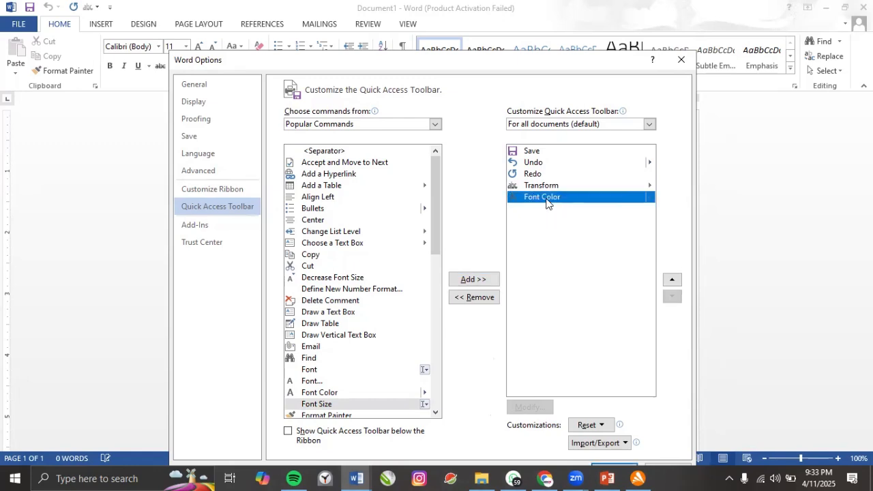
click(671, 280)
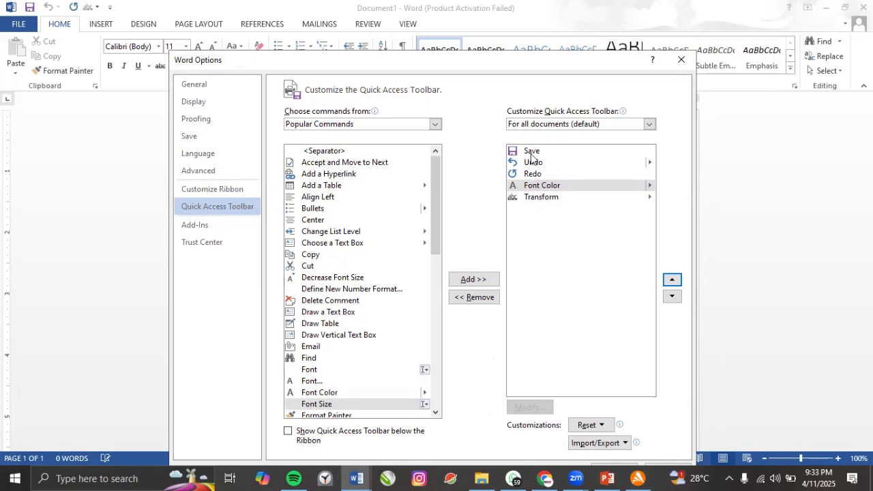
click(672, 280)
click(673, 280)
click(673, 281)
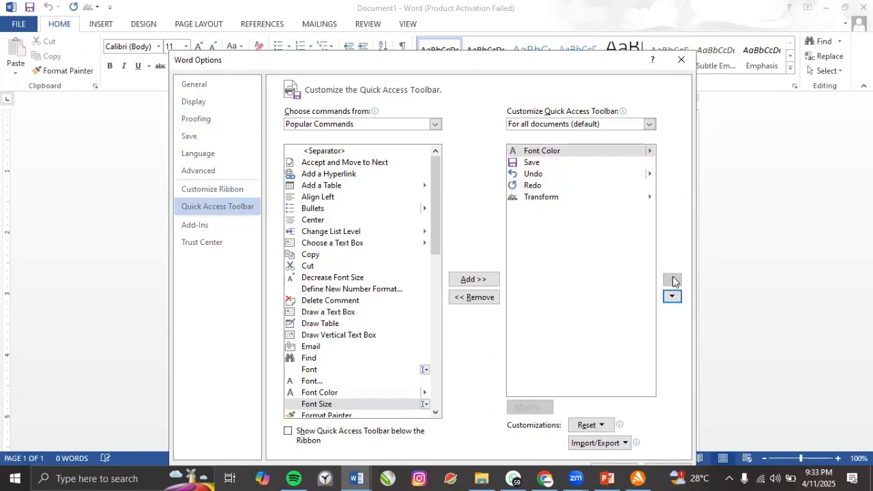
click(676, 300)
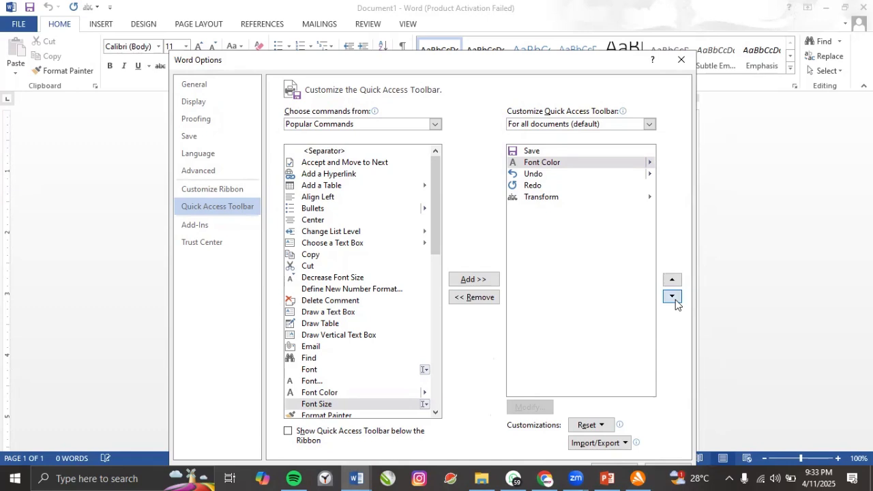
click(675, 300)
click(672, 297)
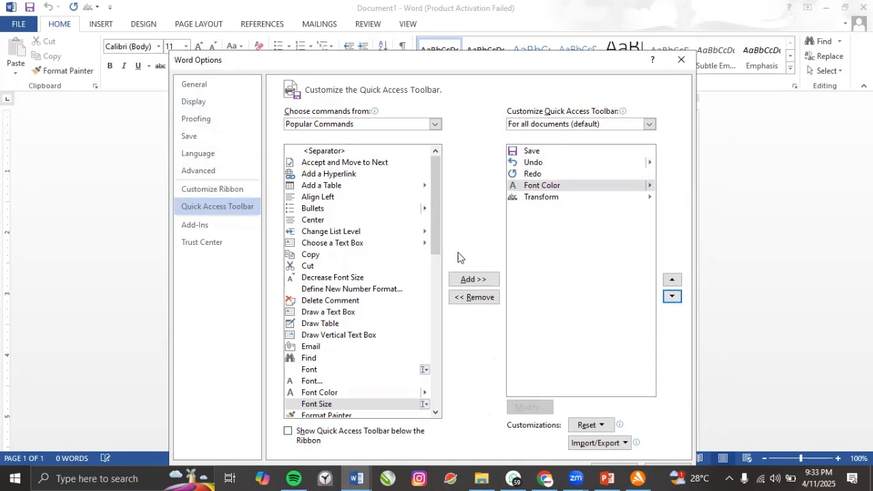
Scroll the lists and set Choose commands from to All Commands.
drag(436, 234, 435, 394)
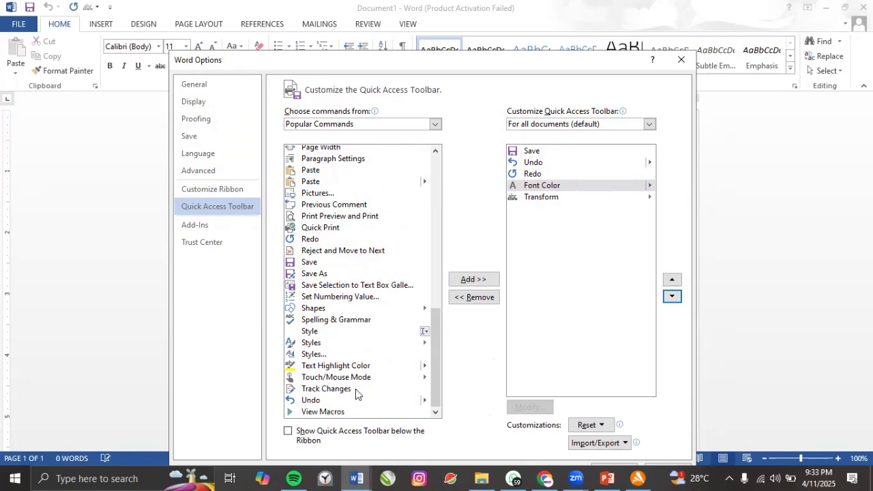
click(438, 382)
drag(438, 383, 447, 293)
mouse_move(369, 125)
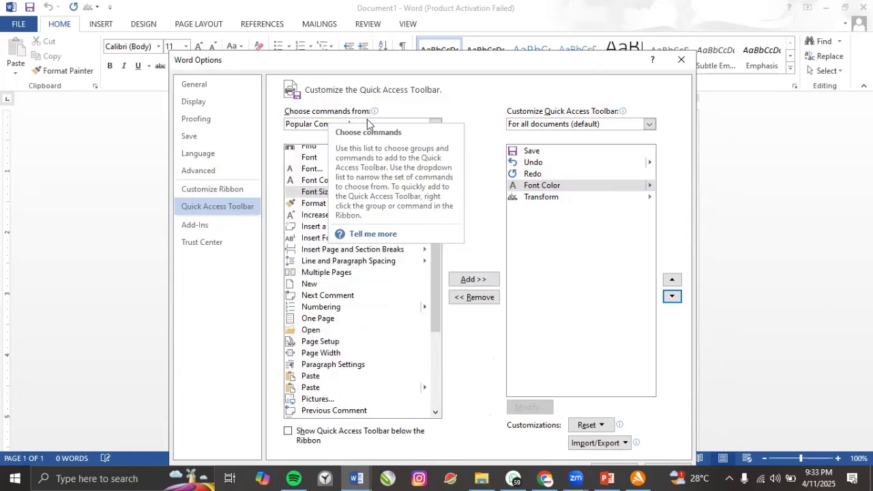
click(311, 127)
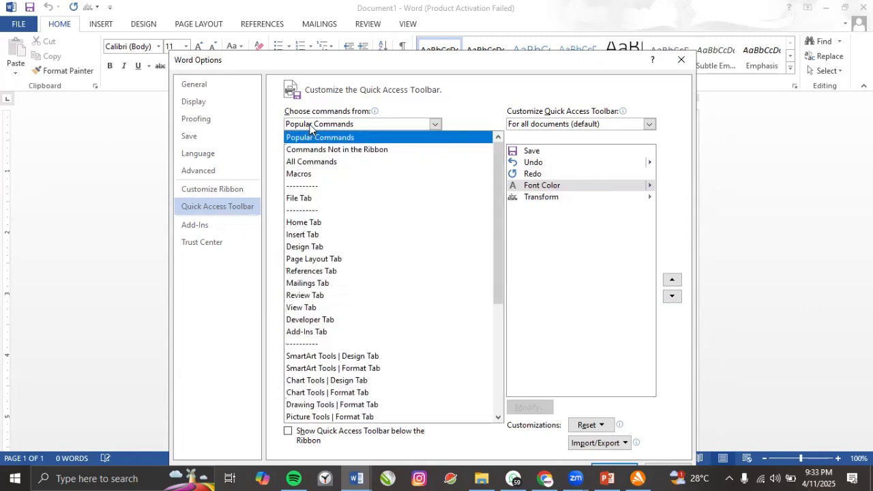
click(305, 164)
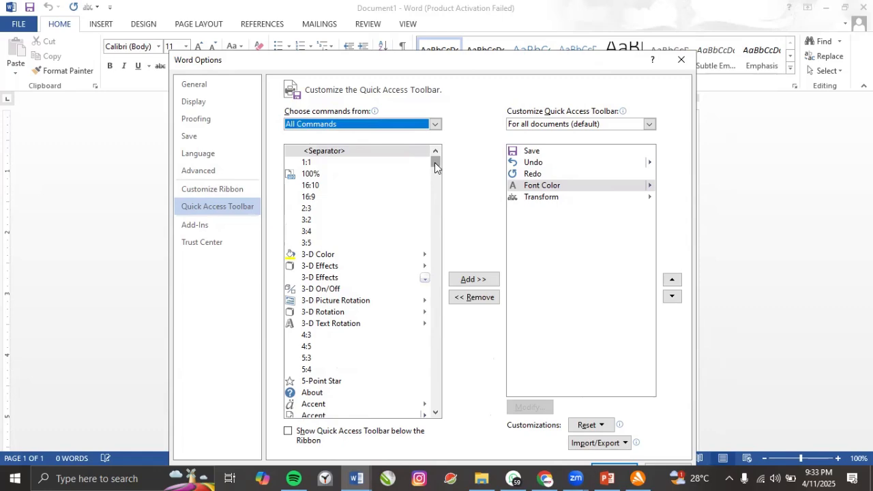
Add Text Effects and Typography from All Commands and move it last, below Transform.
drag(434, 163, 440, 384)
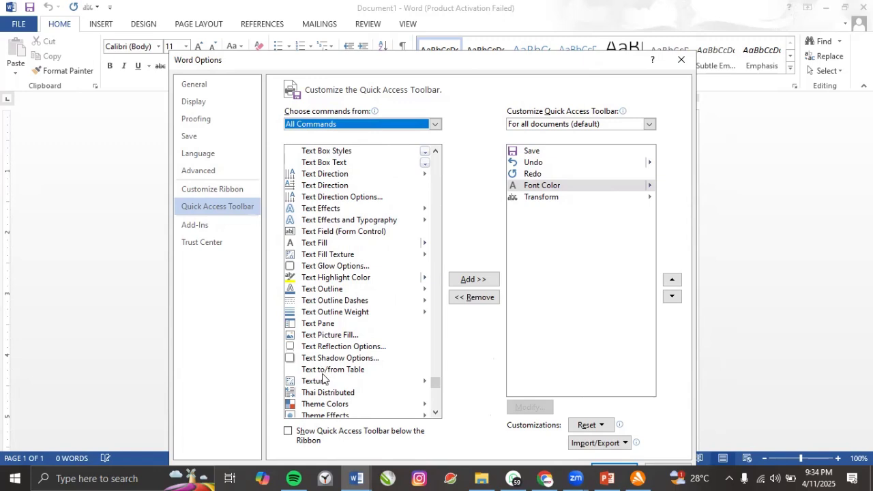
click(334, 222)
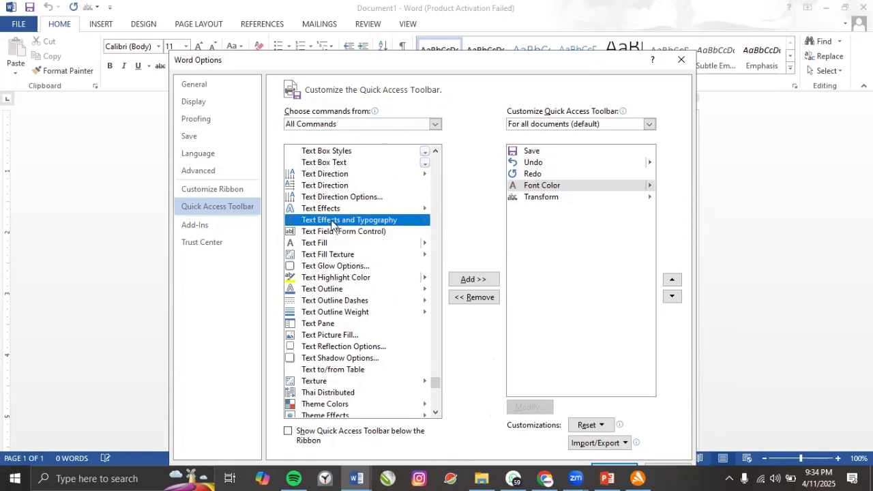
click(471, 284)
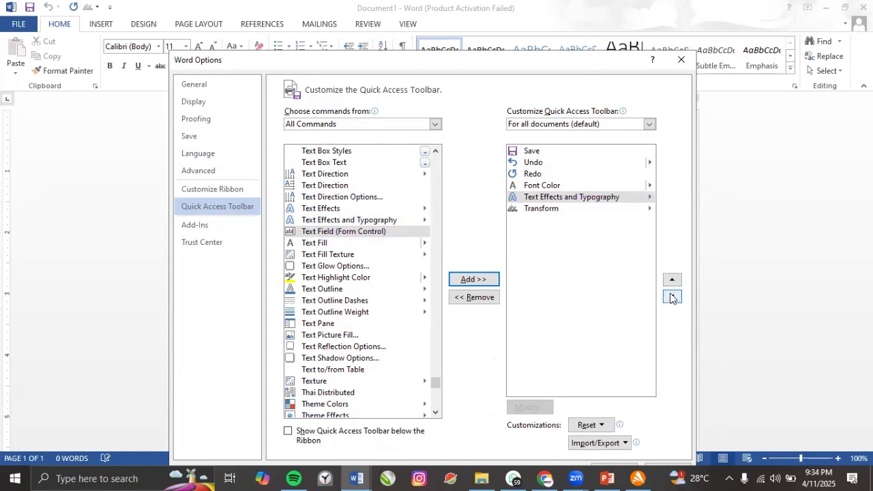
click(583, 199)
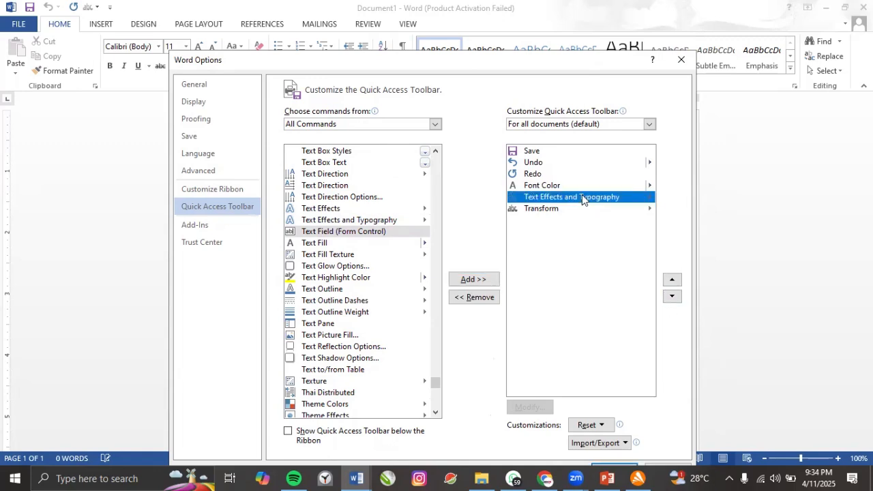
click(673, 298)
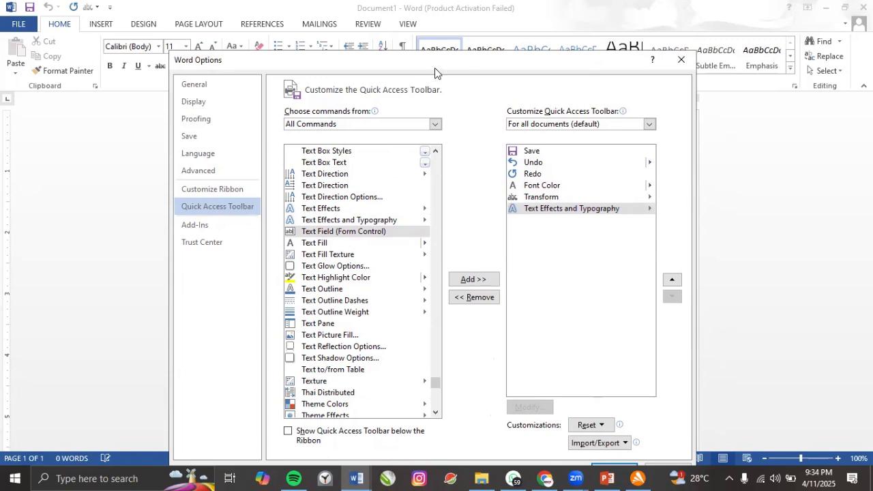
Nudge the dialog up, scroll the list, and confirm the toolbar changes with OK.
drag(434, 72, 432, 47)
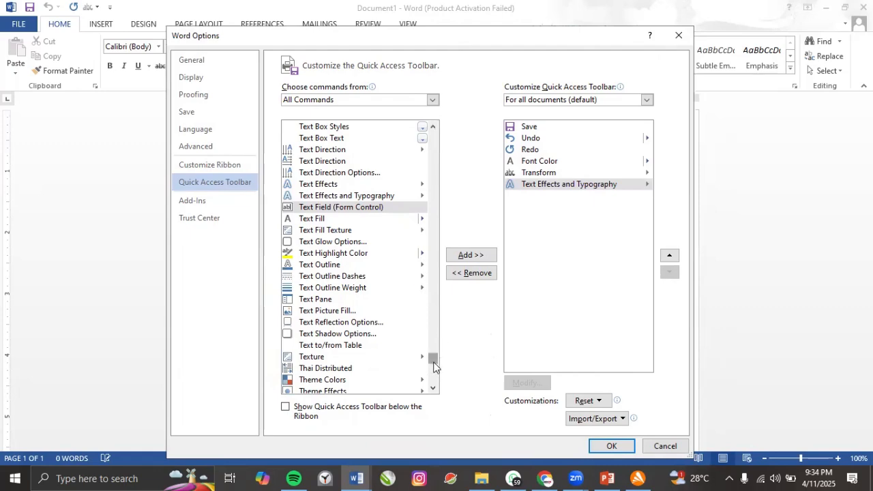
drag(434, 364, 437, 325)
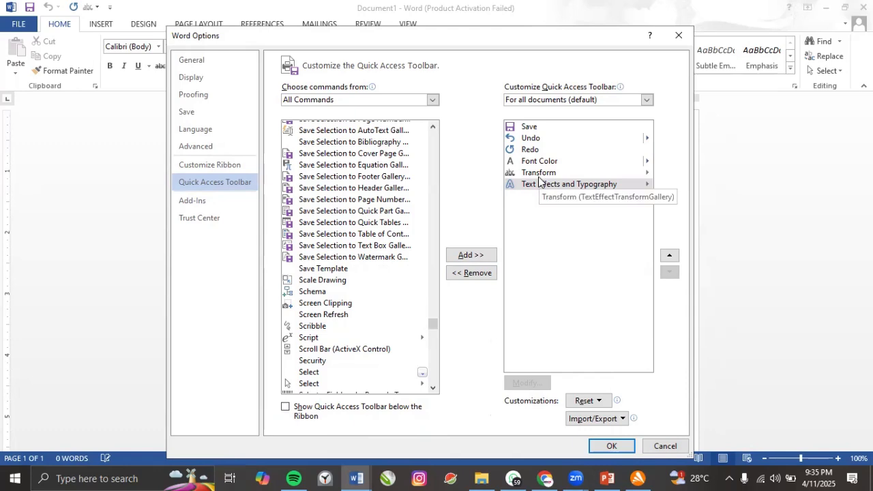
click(613, 447)
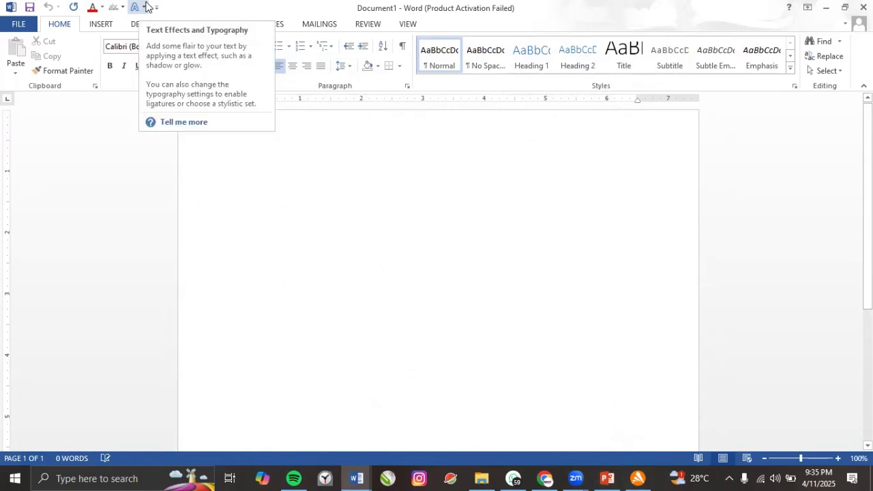
In Customize Quick Access Toolbar, remove Text Effects and Typography and confirm with OK.
right_click(80, 13)
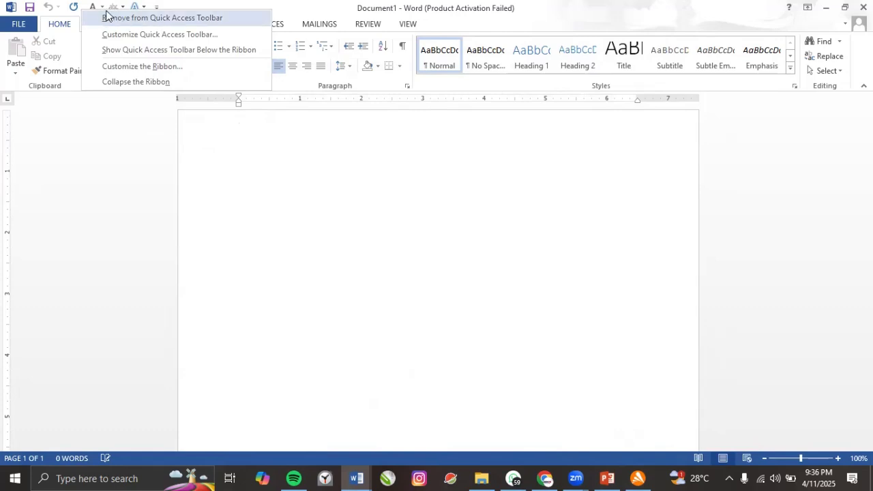
click(145, 41)
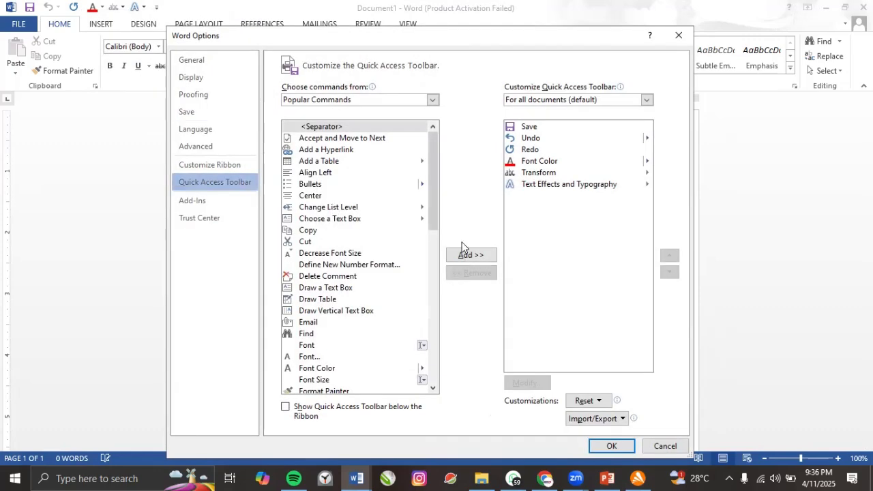
click(545, 186)
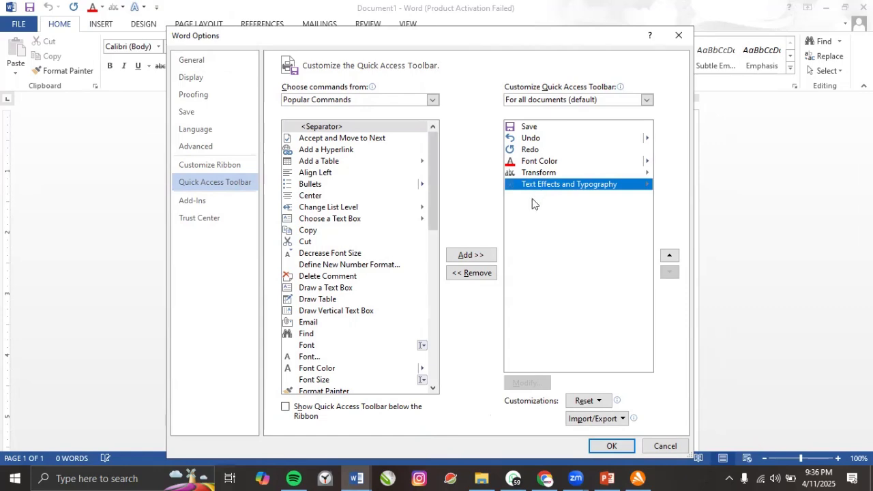
click(471, 273)
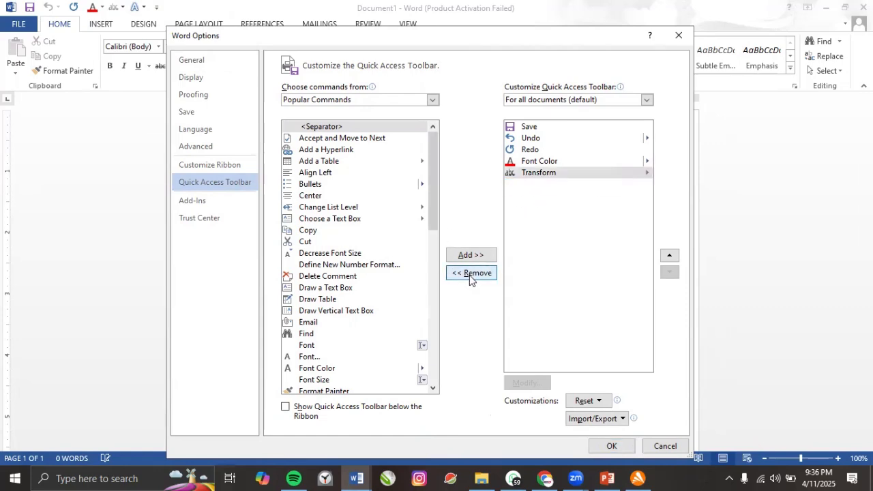
click(612, 446)
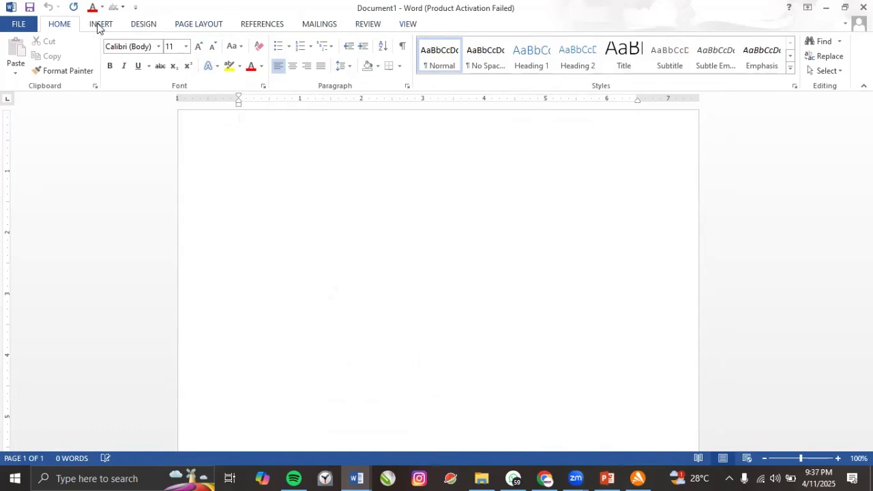
Cycle the ribbon through Mailings and Home to Insert, dismissing the ribbon menu with Esc.
right_click(60, 9)
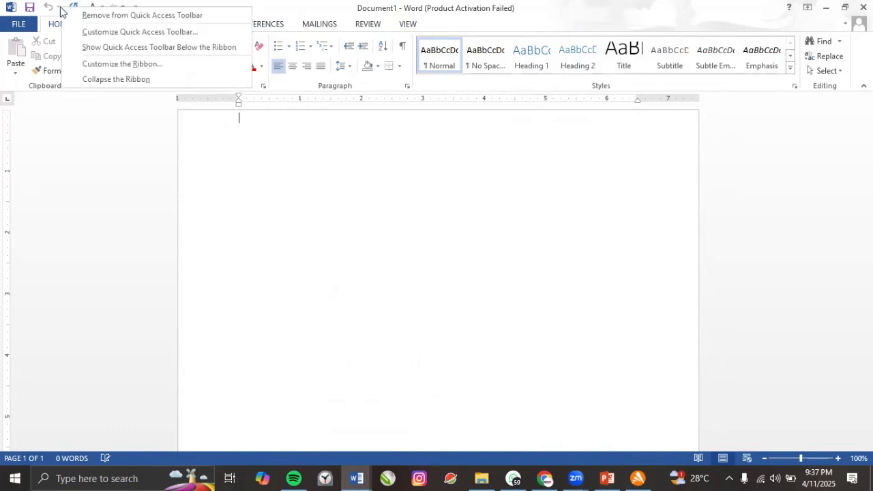
click(305, 24)
click(60, 25)
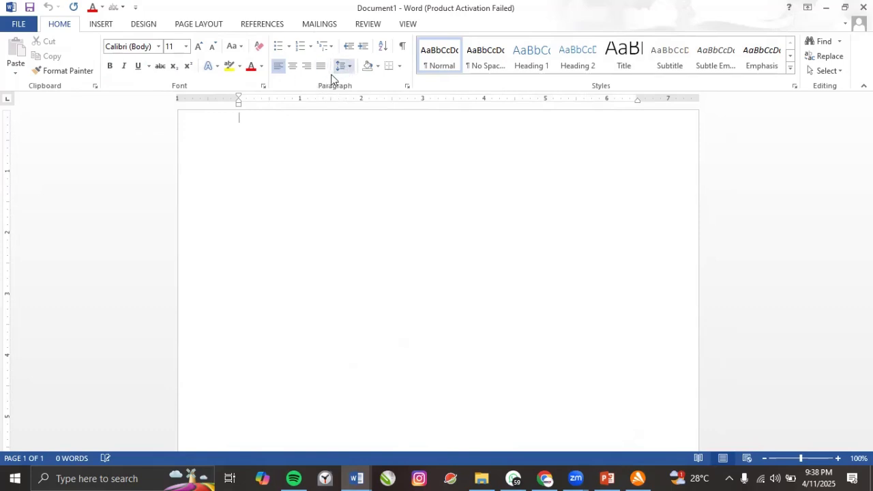
click(109, 28)
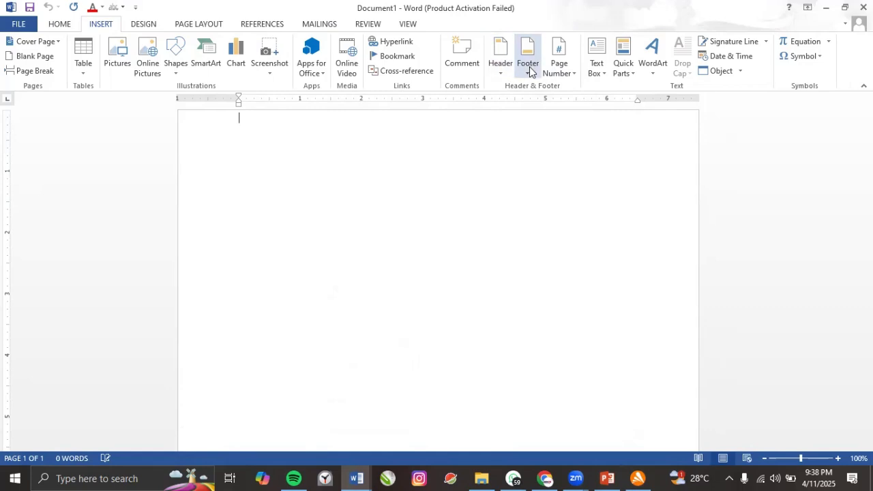
right_click(76, 27)
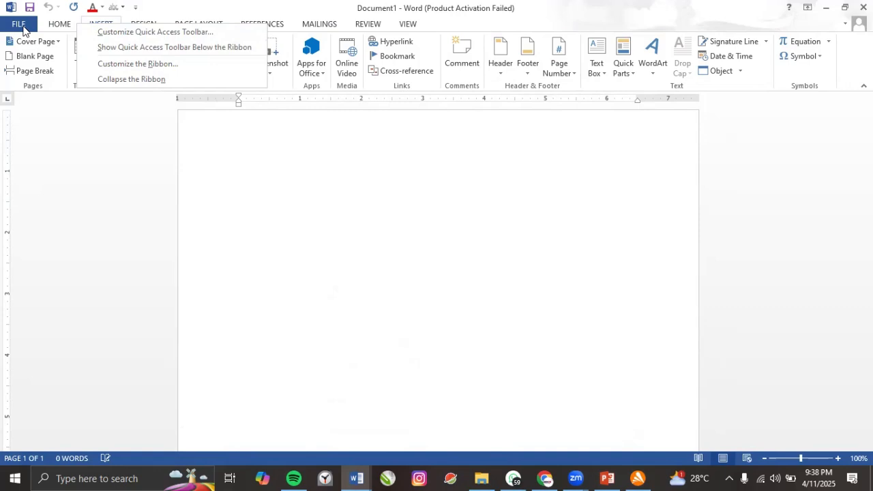
key(Escape)
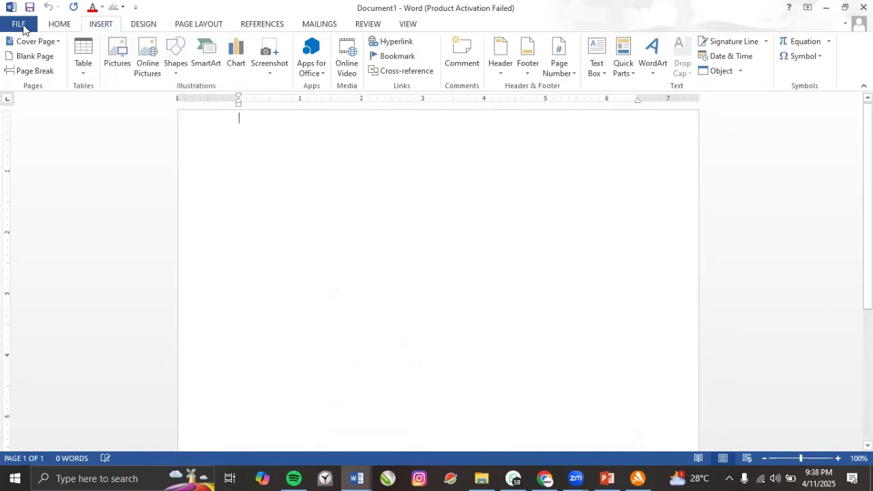
Go from the File backstage through Account to Word Options' General page.
click(18, 24)
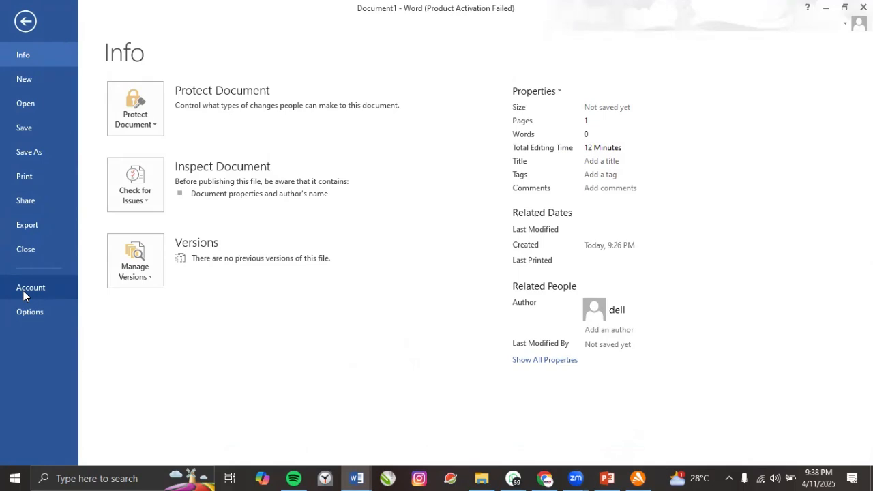
click(24, 289)
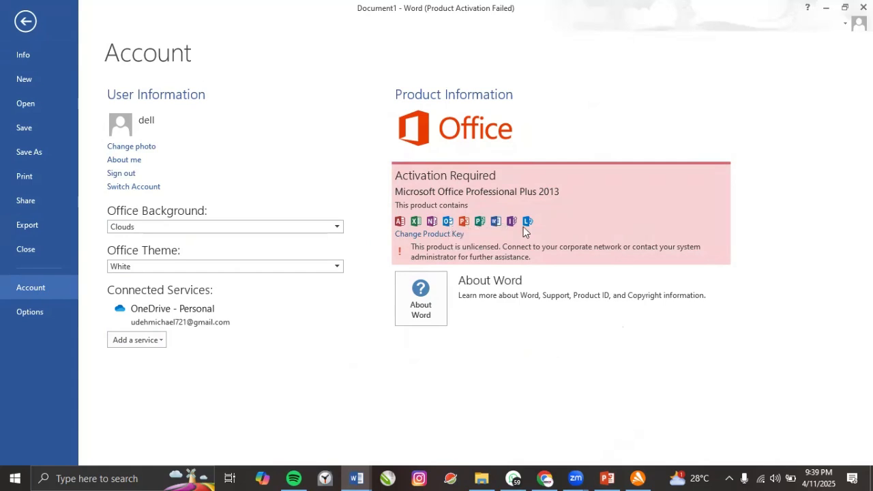
click(30, 314)
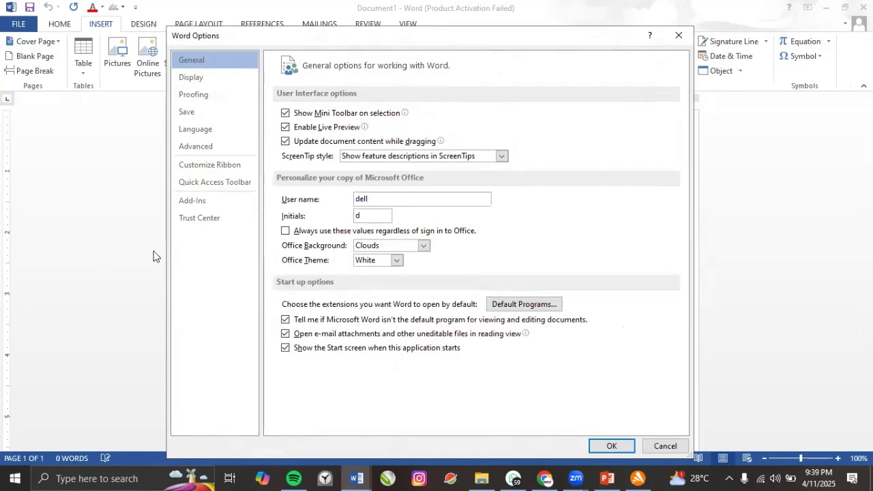
click(210, 166)
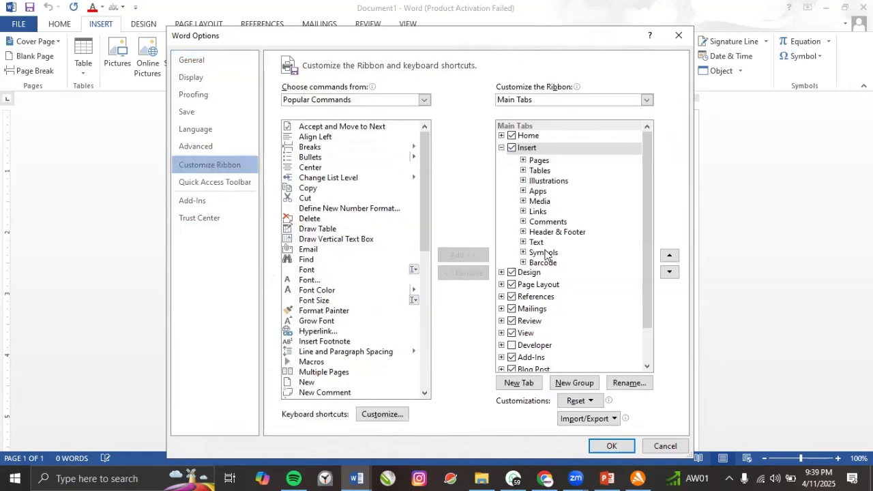
scroll(515, 332, down, 1)
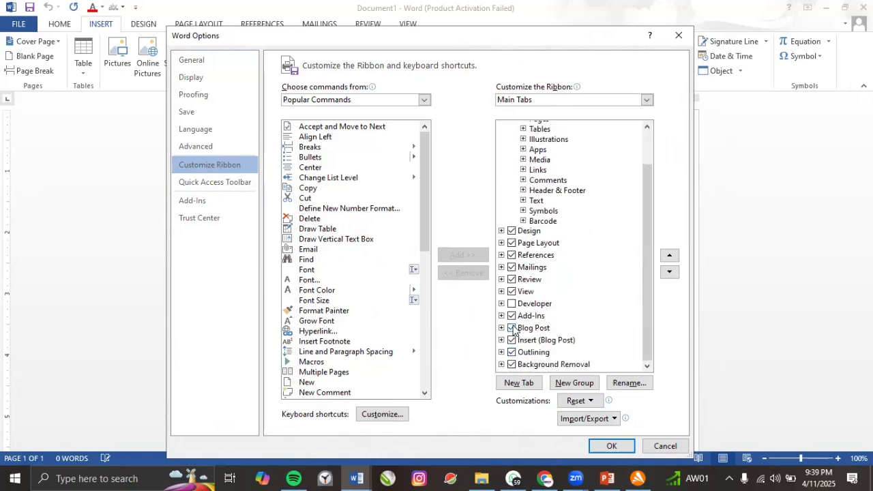
scroll(515, 332, up, 1)
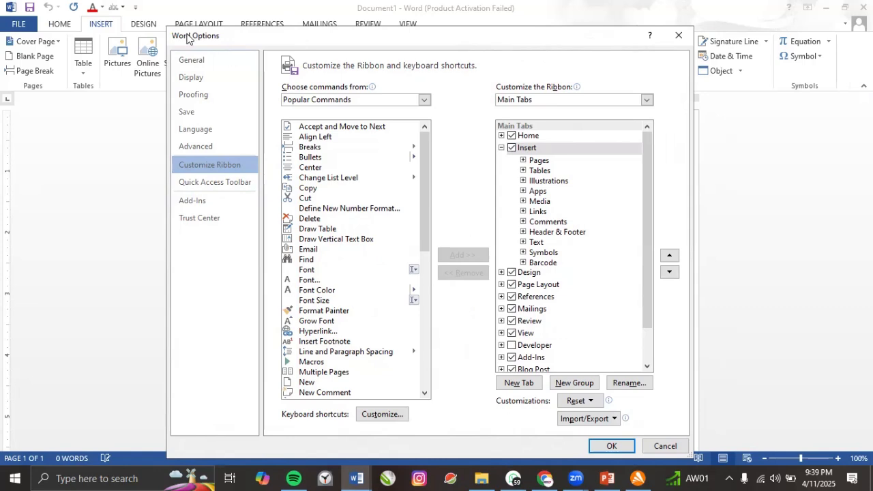
drag(186, 34, 183, 69)
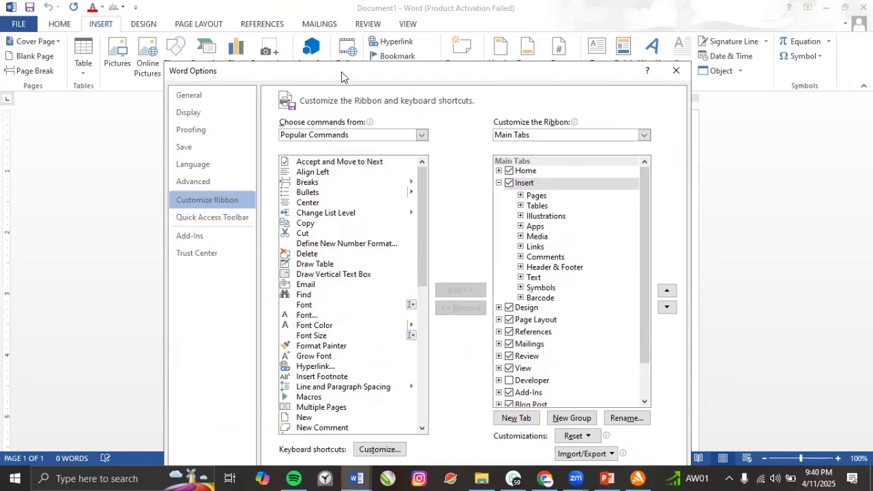
drag(342, 73, 330, 124)
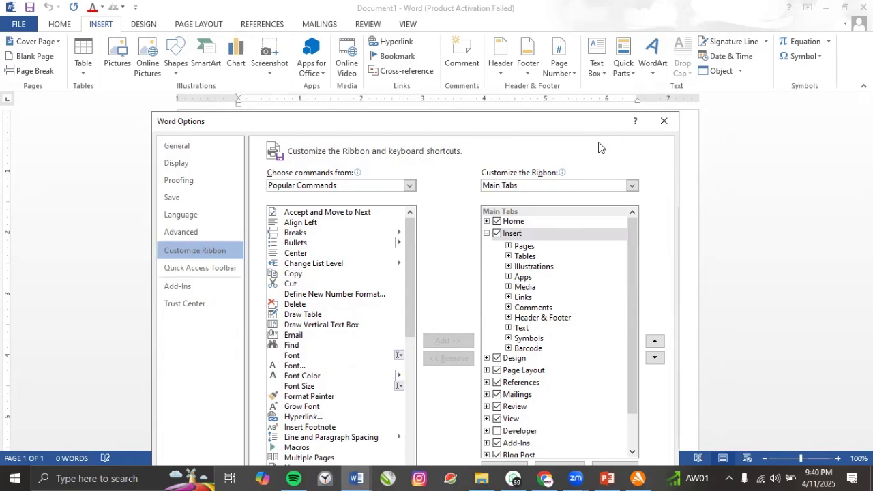
Enable the Developer tab under Main Tabs, apply it, and return to Customize the Ribbon.
click(487, 234)
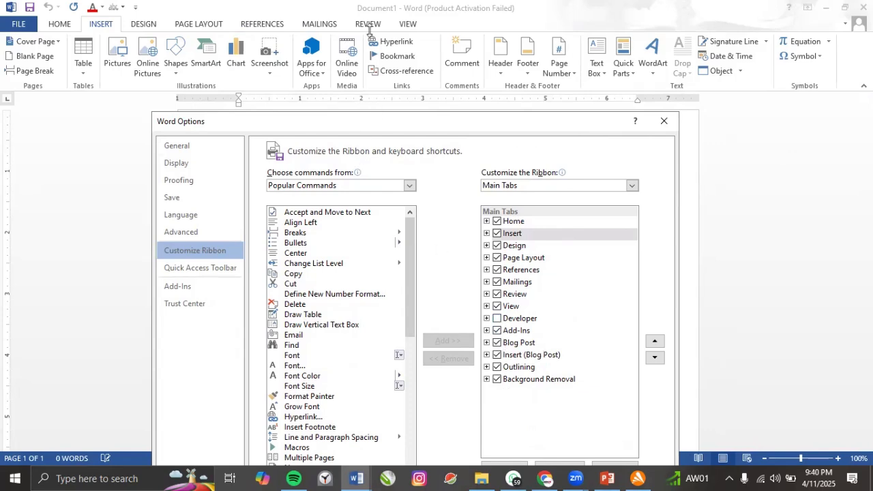
click(497, 318)
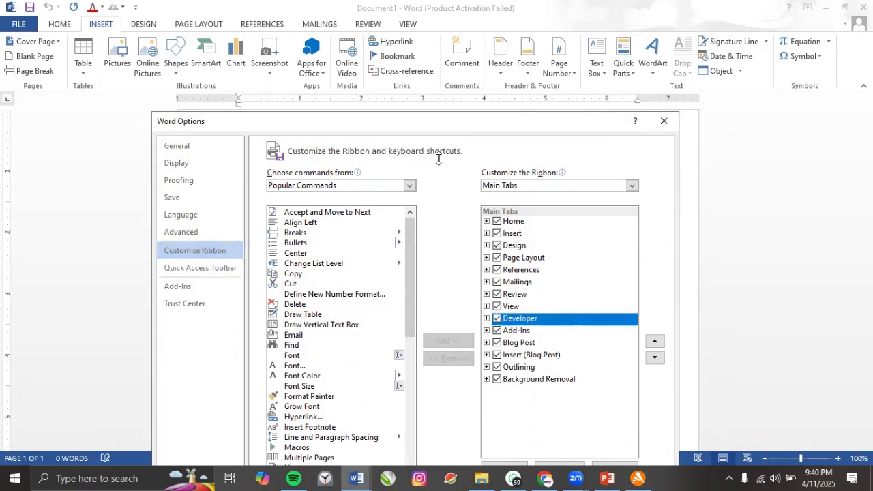
drag(459, 127, 436, 39)
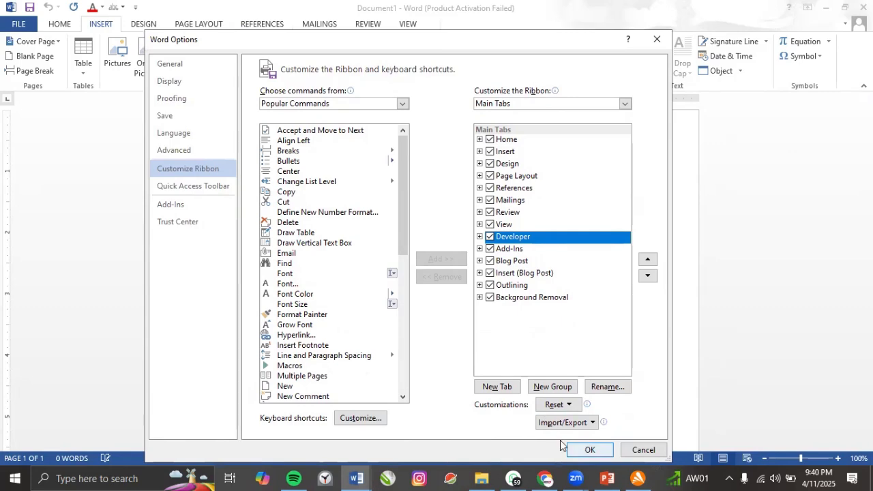
click(584, 449)
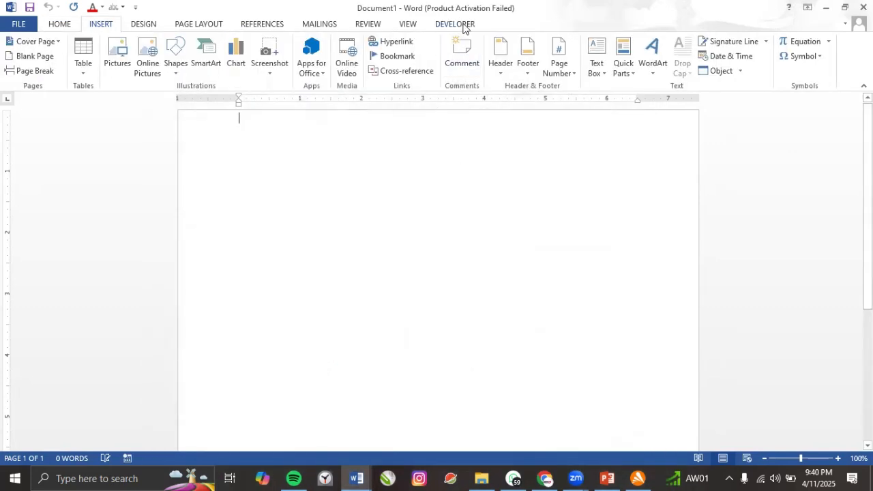
right_click(463, 25)
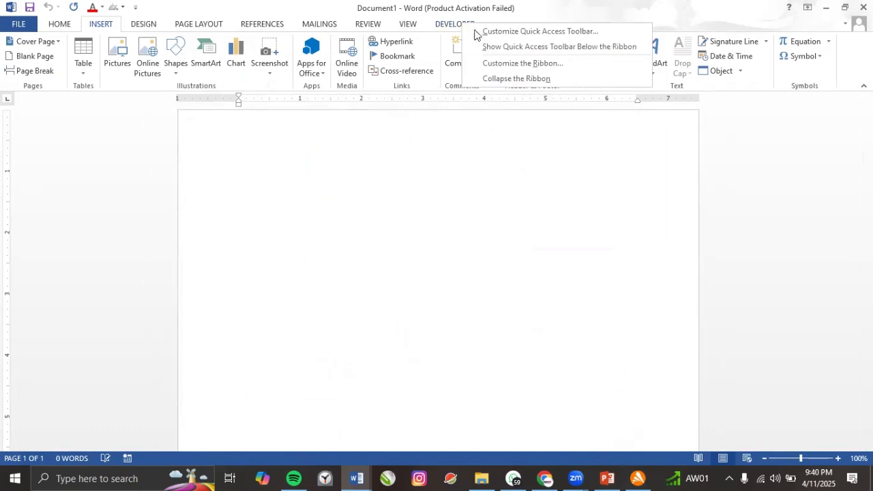
click(516, 64)
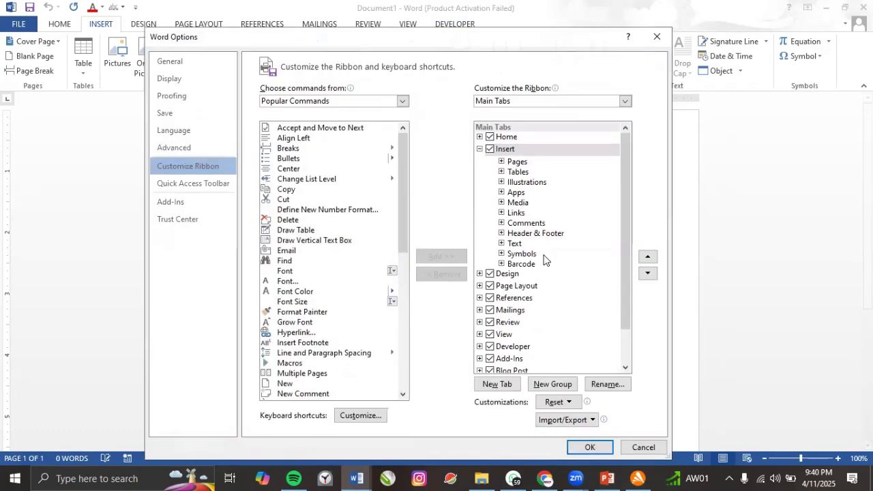
click(480, 149)
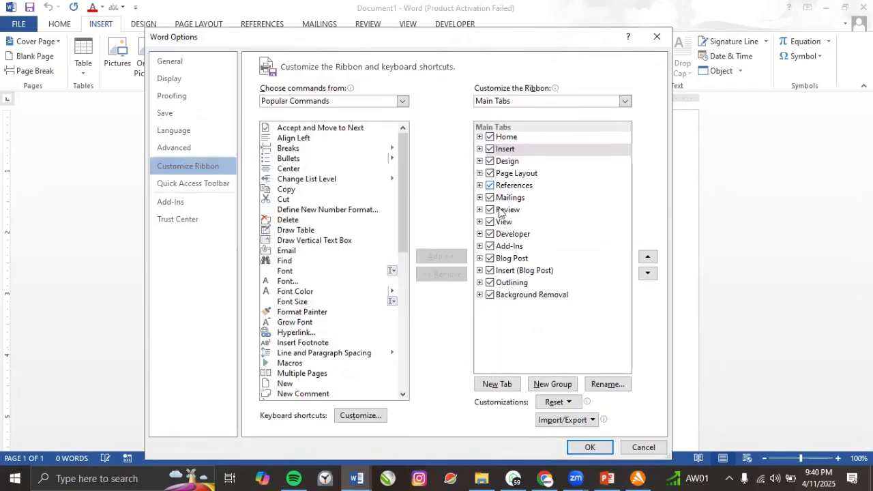
click(526, 296)
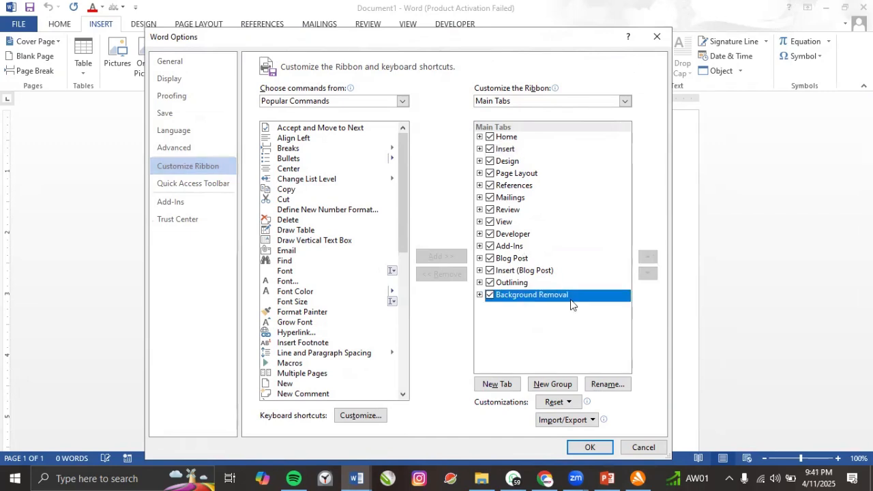
click(539, 271)
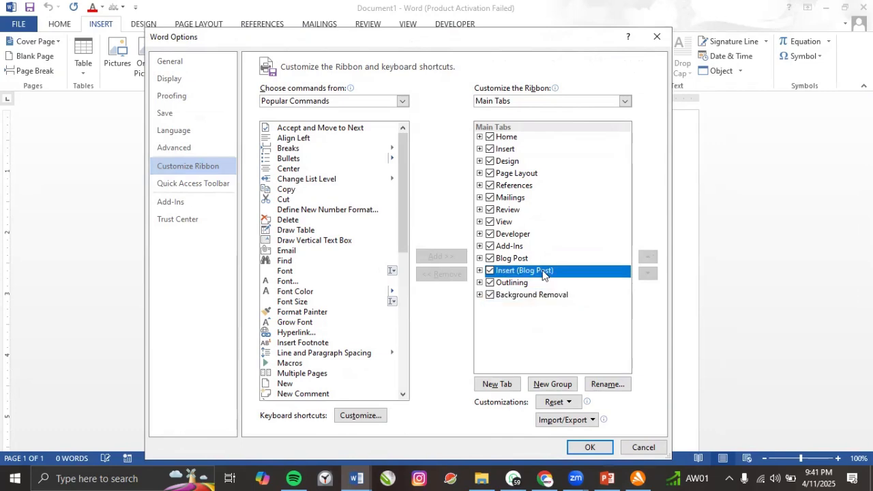
click(489, 222)
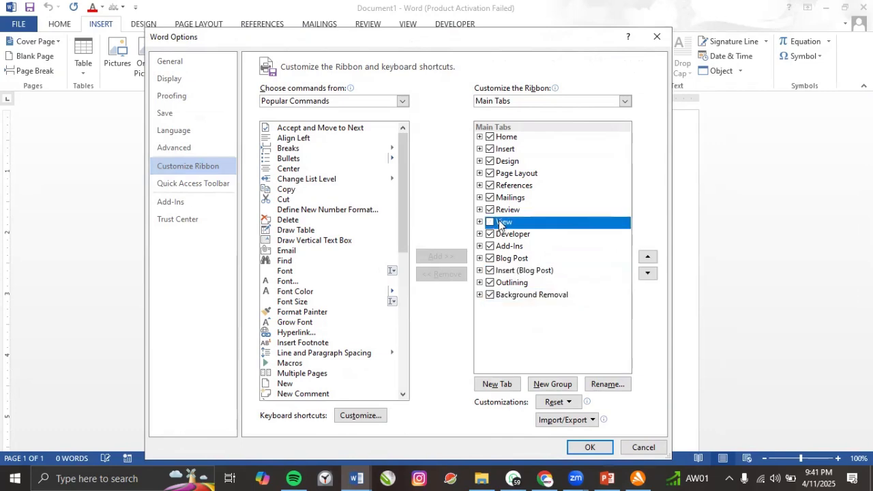
click(489, 222)
click(503, 200)
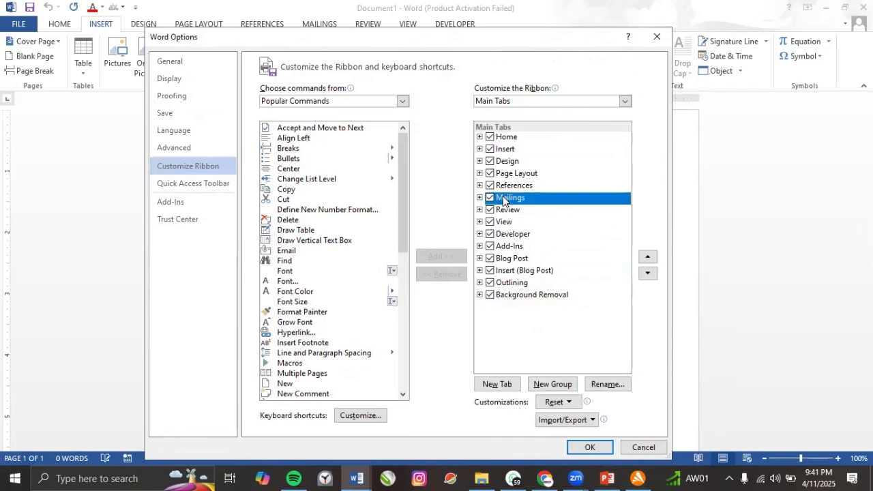
click(647, 257)
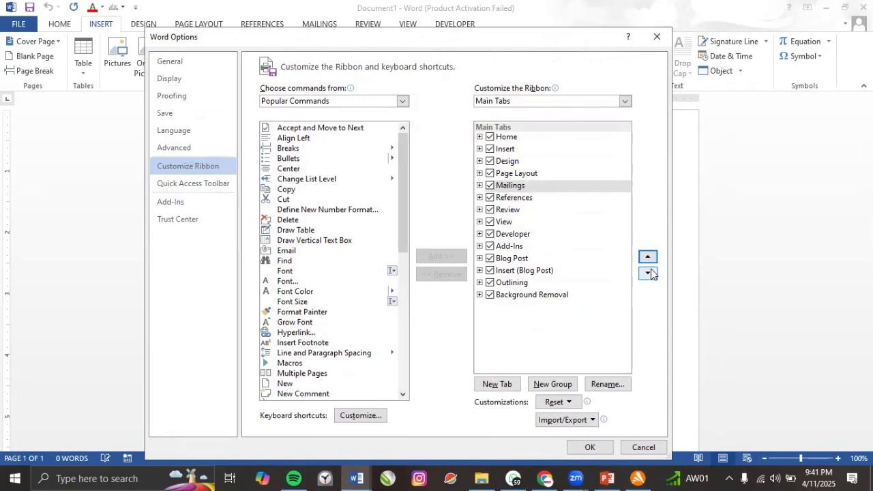
click(649, 272)
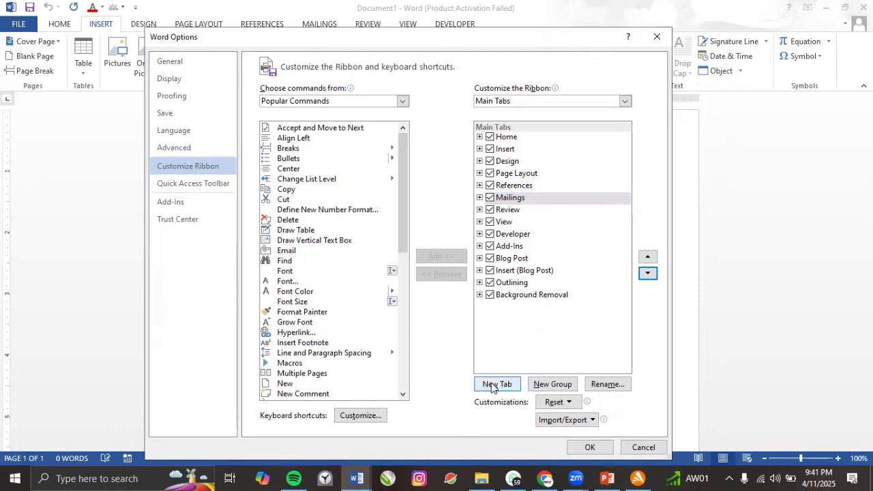
Expand and collapse View, Home and Paragraph in Main Tabs, leaving Home expanded and selected.
click(479, 222)
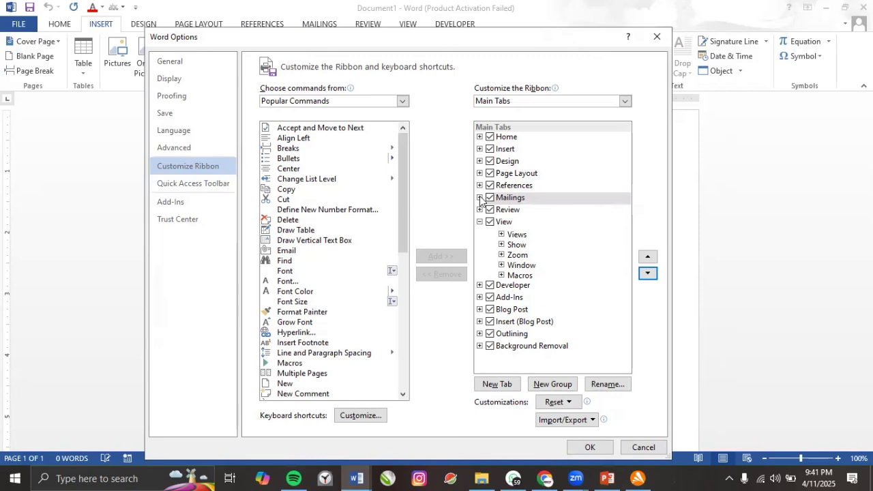
click(479, 137)
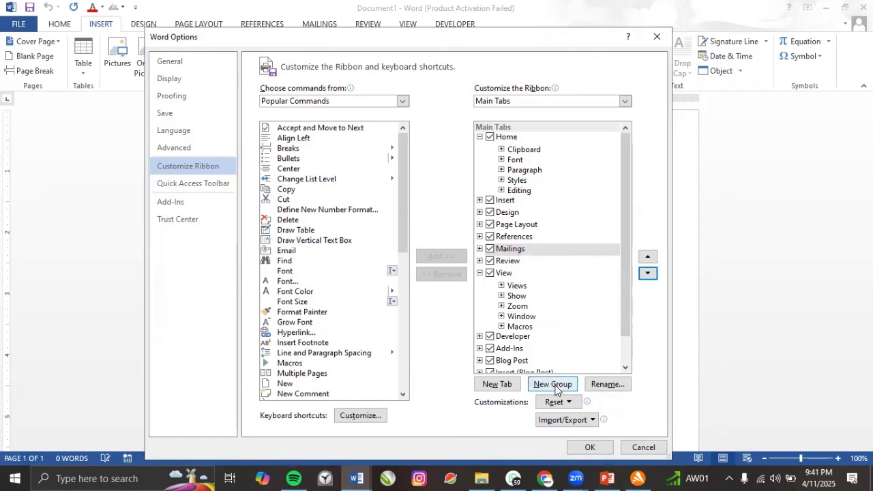
click(501, 170)
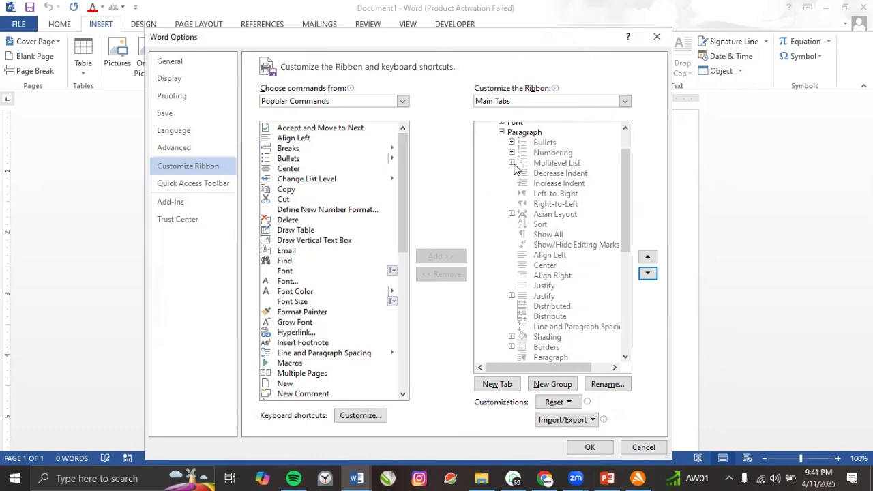
click(502, 132)
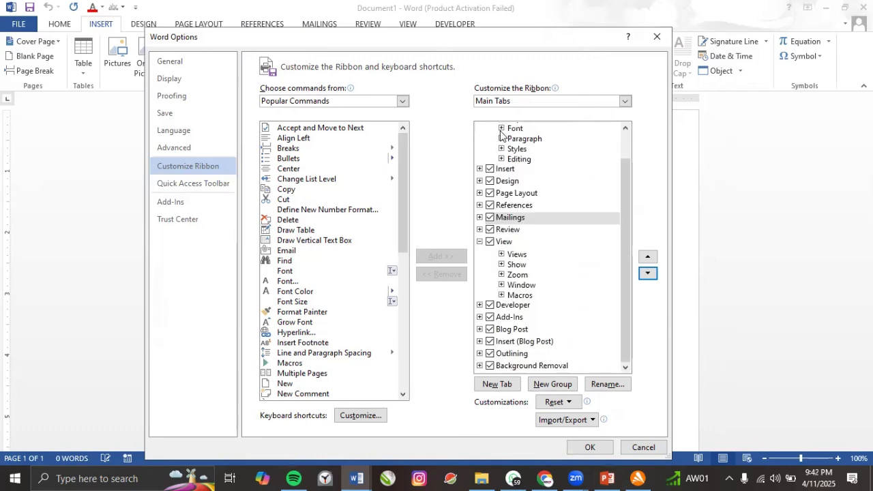
scroll(505, 205, up, 1)
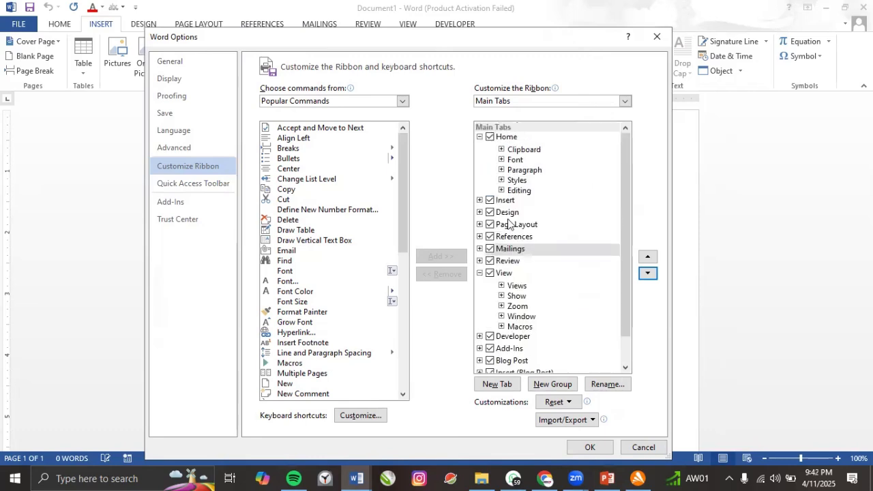
click(479, 273)
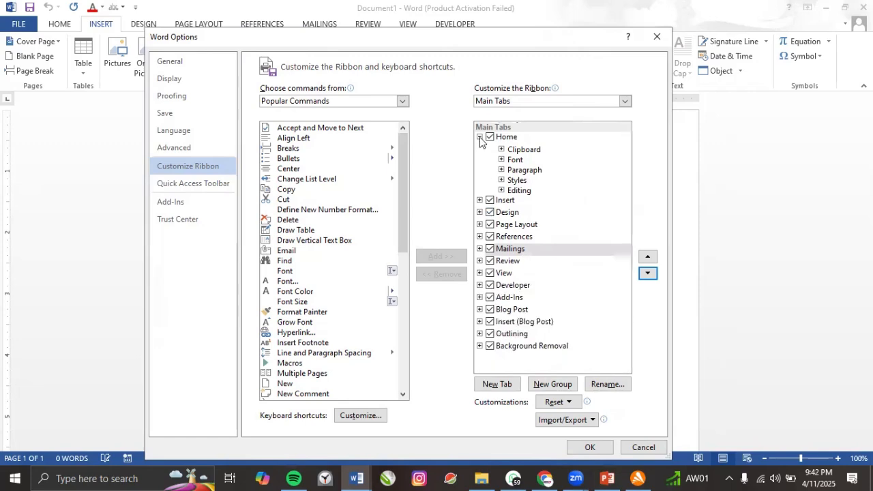
click(479, 137)
click(479, 137)
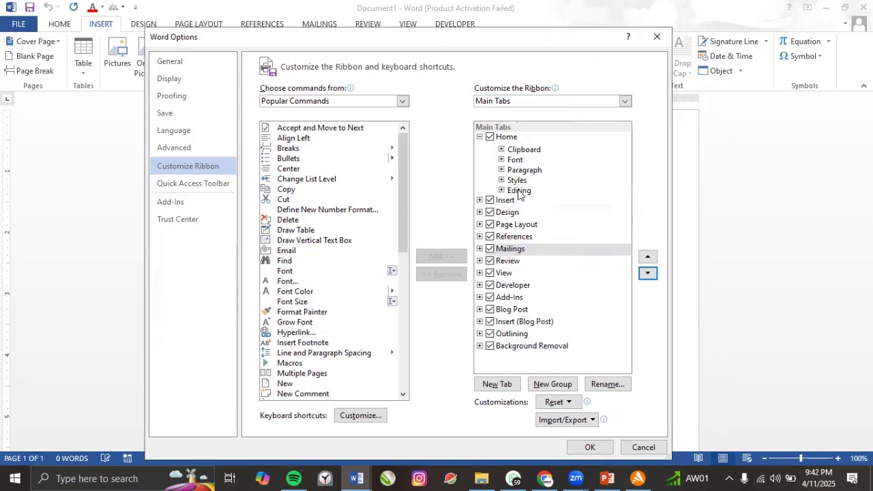
click(510, 138)
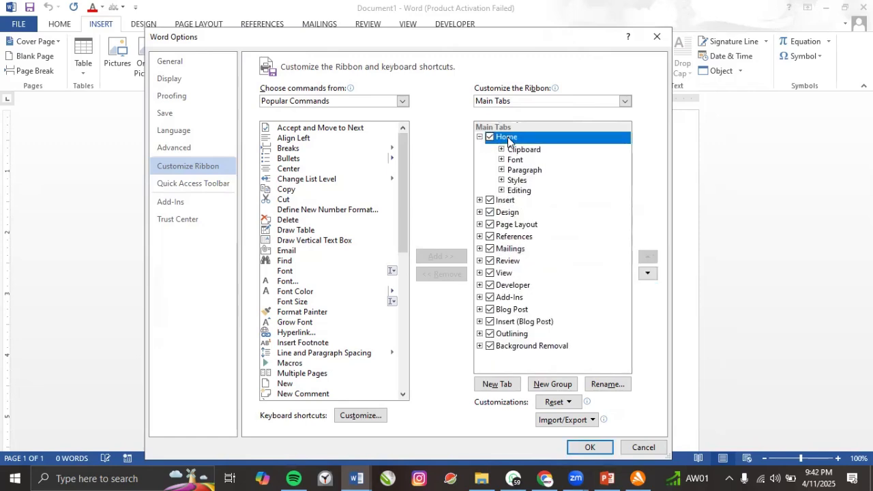
Add a new group under Home named SAM with the double-arrow symbol.
click(552, 385)
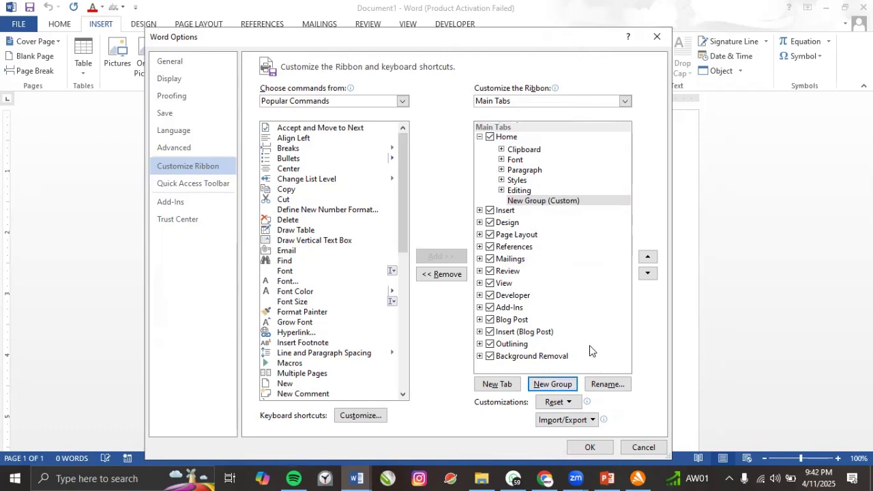
click(607, 385)
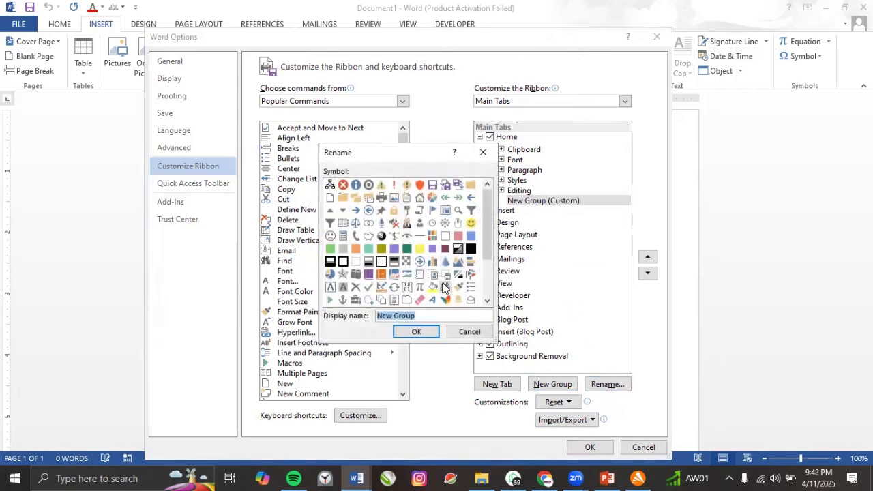
text(sa)
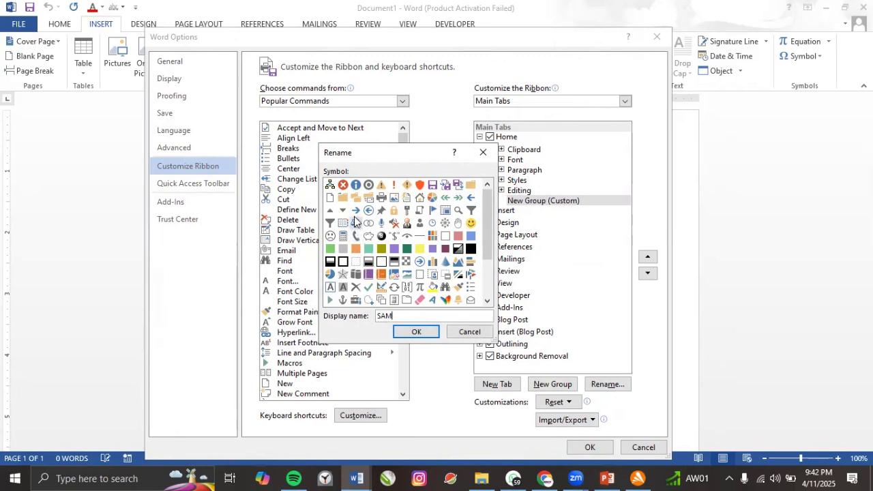
click(432, 301)
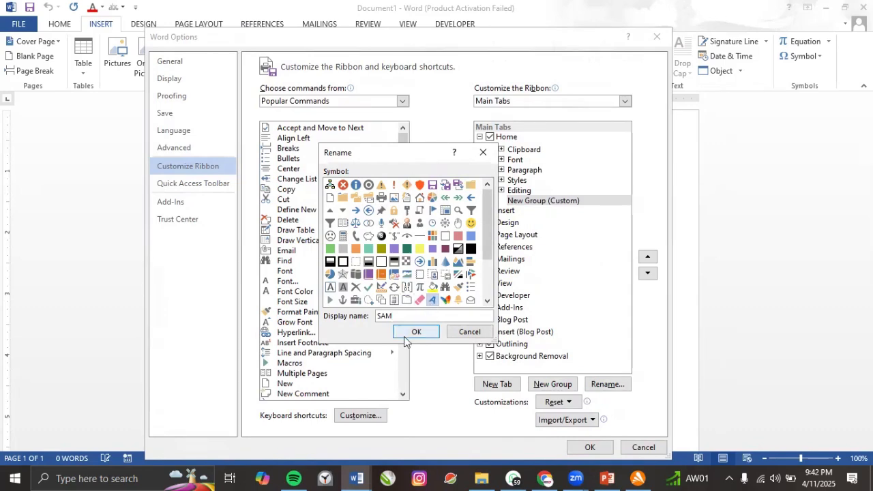
click(457, 197)
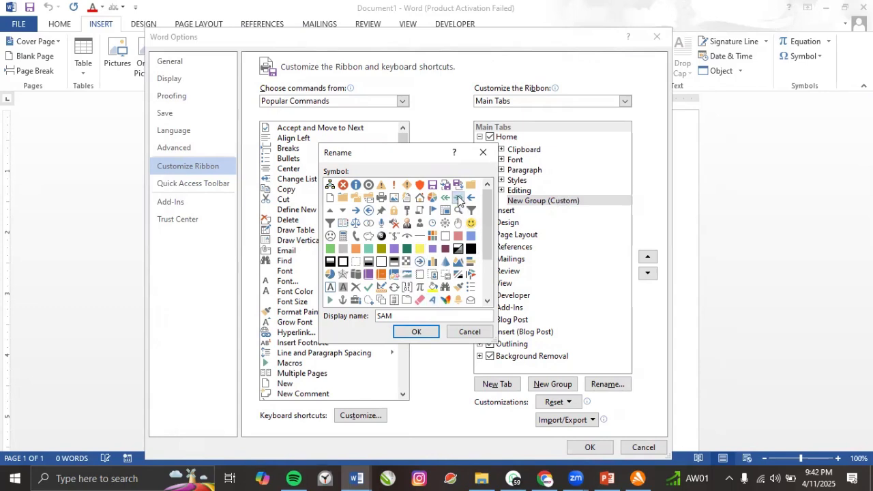
click(418, 332)
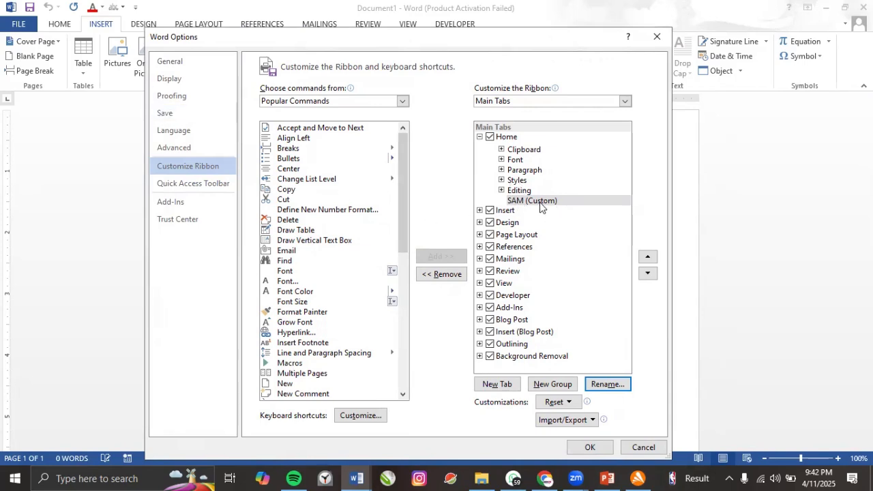
With SAM selected, browse File Tab, All Tabs and All Commands as command sources.
click(537, 202)
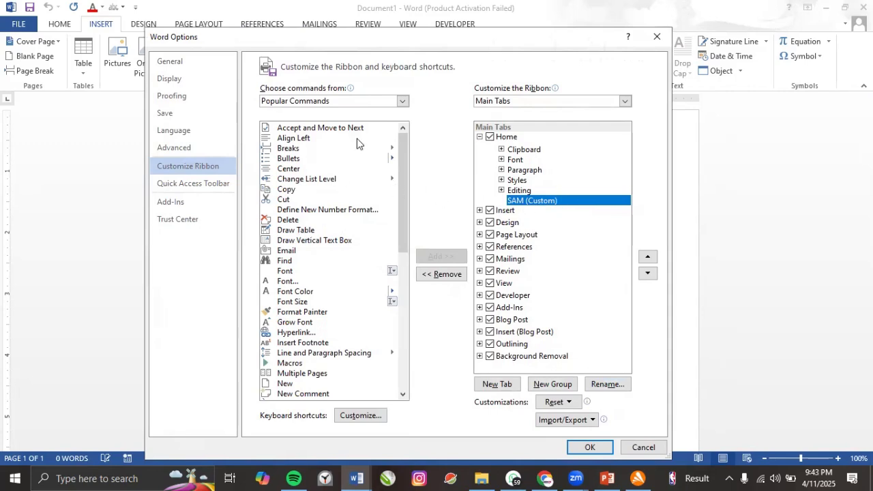
click(352, 104)
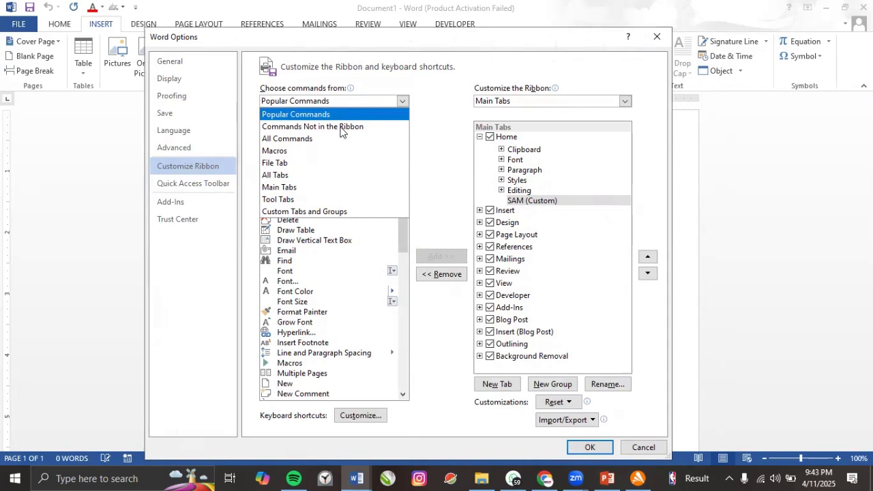
click(290, 165)
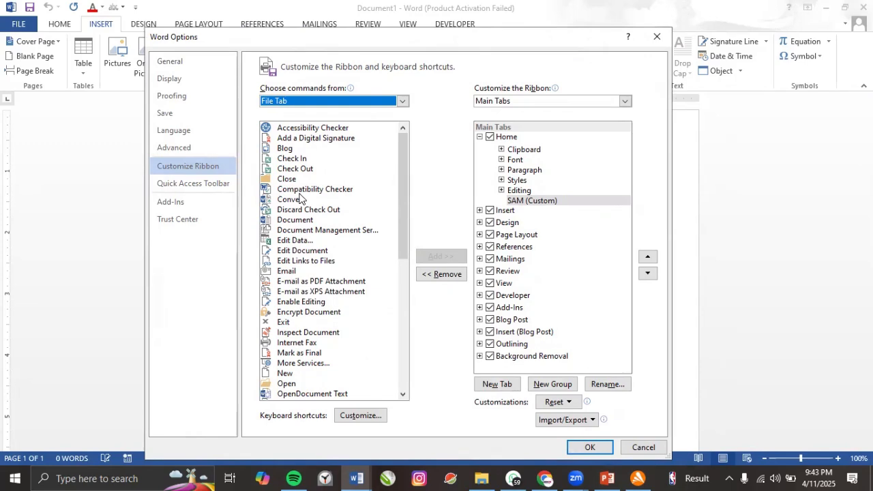
click(335, 103)
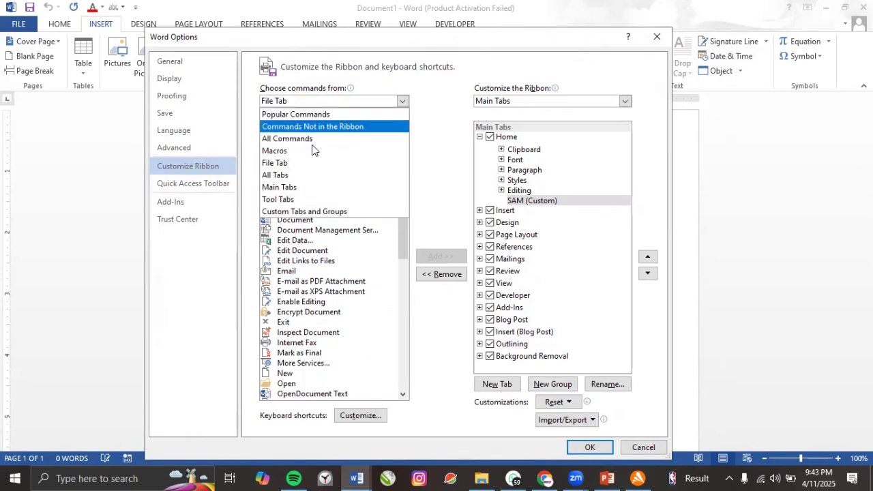
click(288, 175)
click(321, 103)
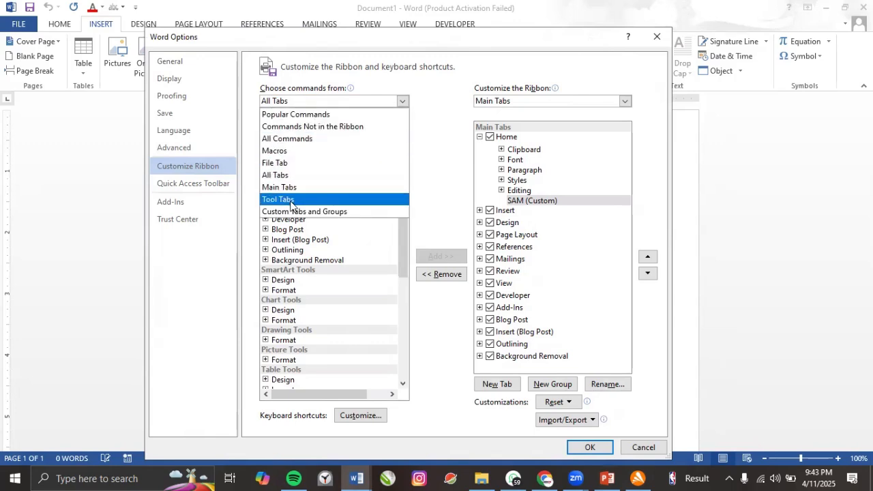
click(335, 176)
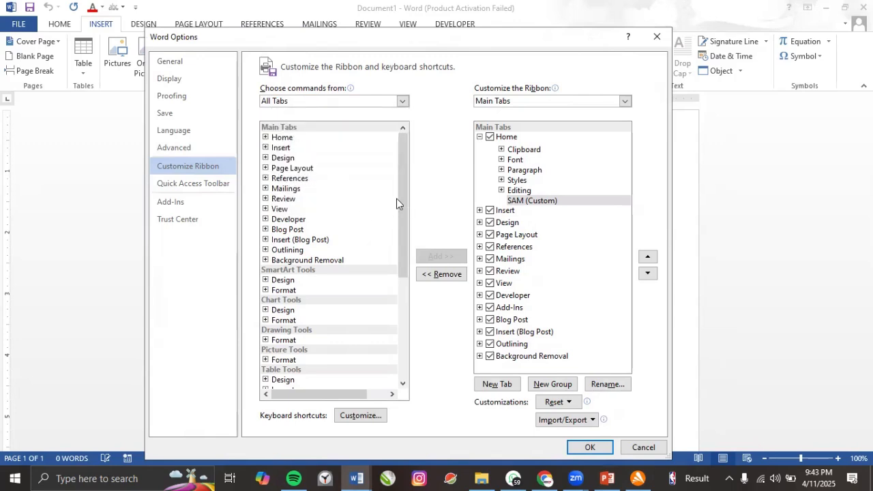
Scroll through All Commands, then switch the command source back to All Tabs.
scroll(398, 239, down, 20)
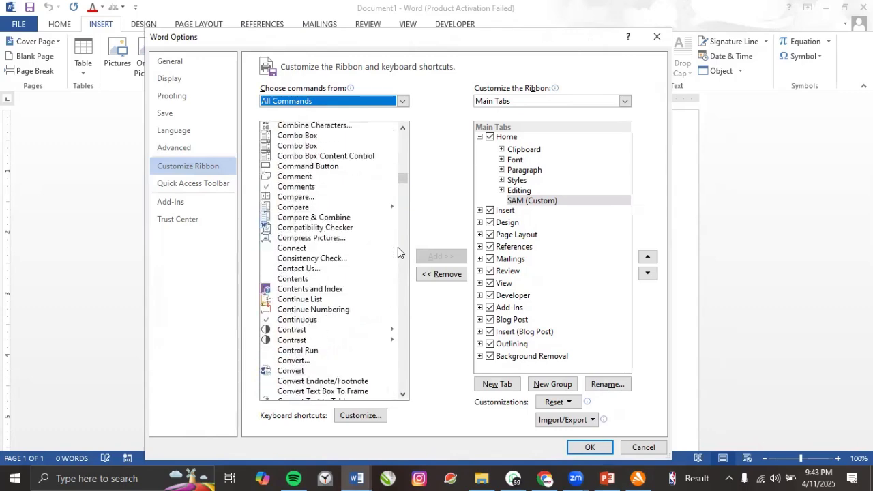
scroll(399, 257, down, 20)
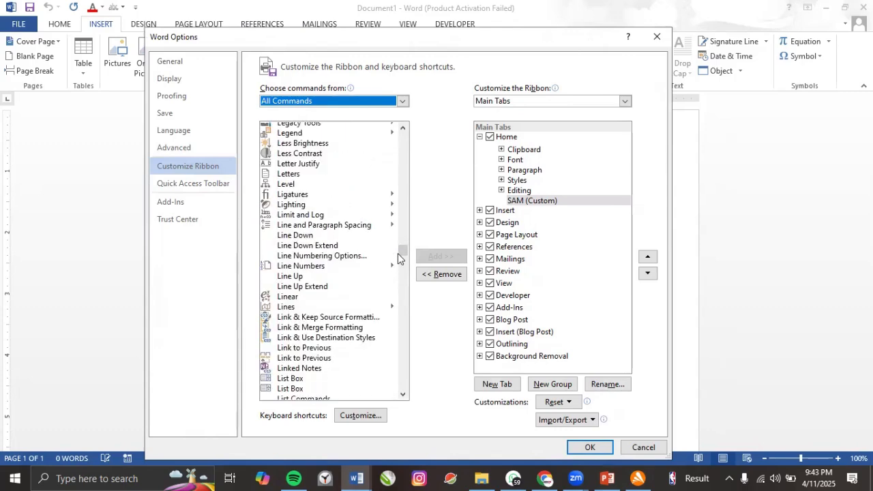
scroll(398, 256, down, 20)
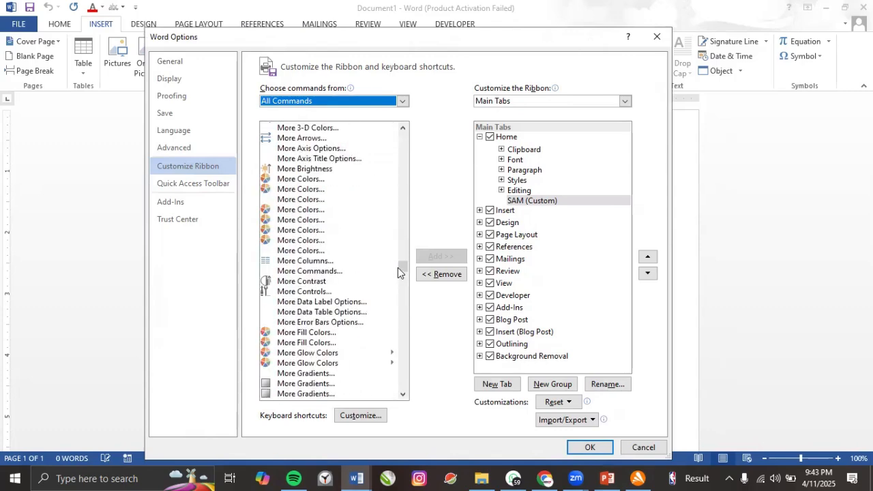
drag(398, 268, 399, 309)
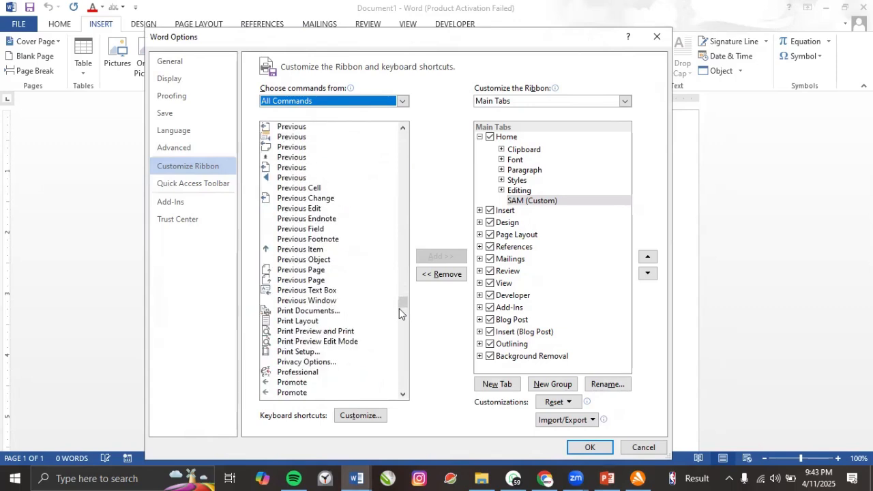
click(401, 102)
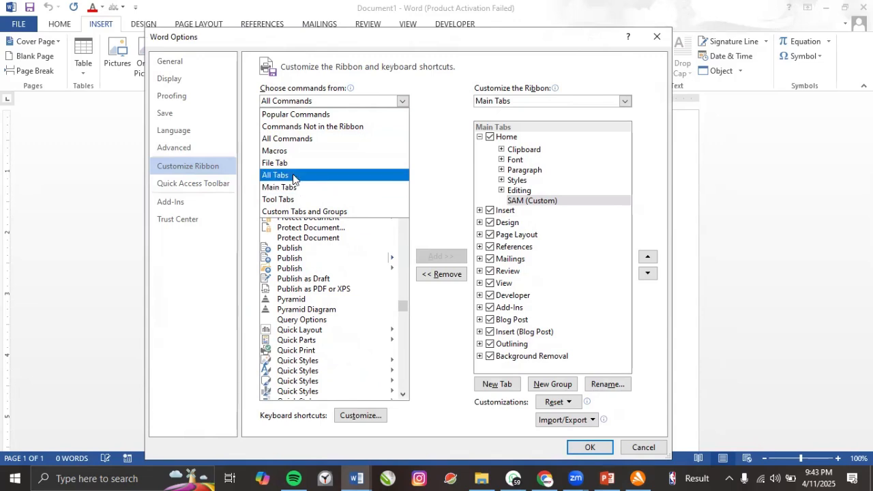
click(293, 176)
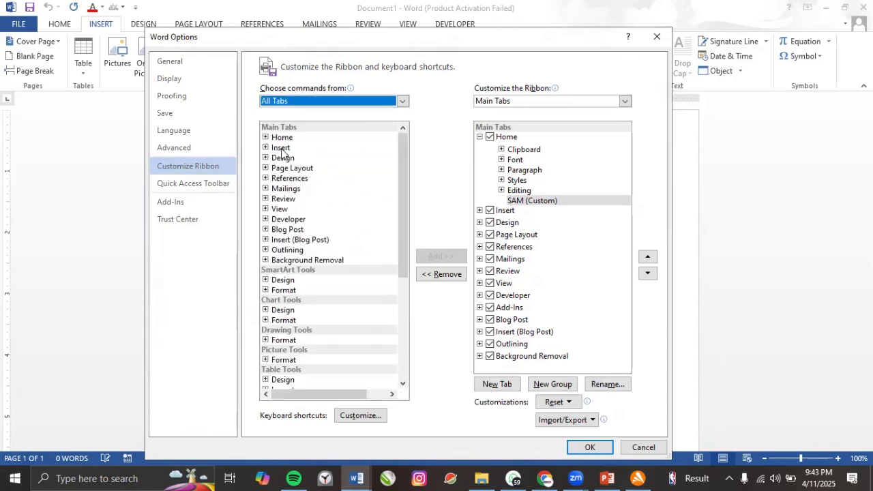
Add Cover Page and Table from Insert's Pages and Tables groups to SAM.
click(281, 148)
click(265, 147)
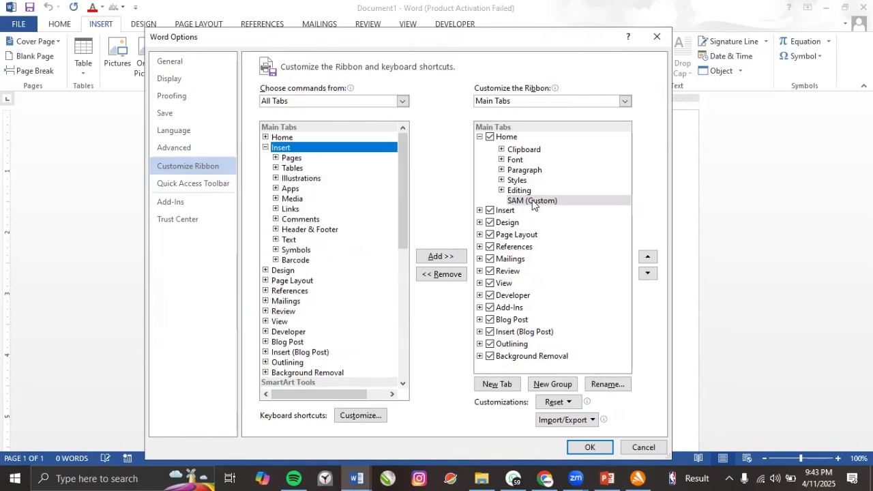
click(276, 158)
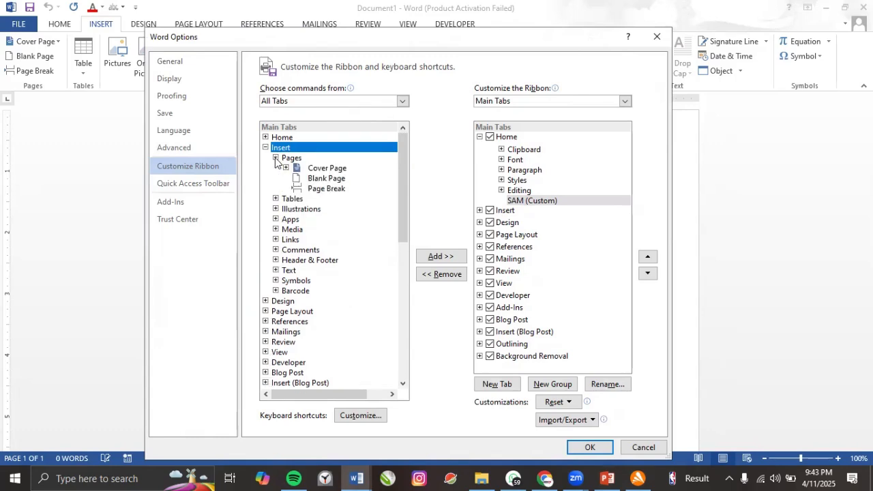
click(326, 171)
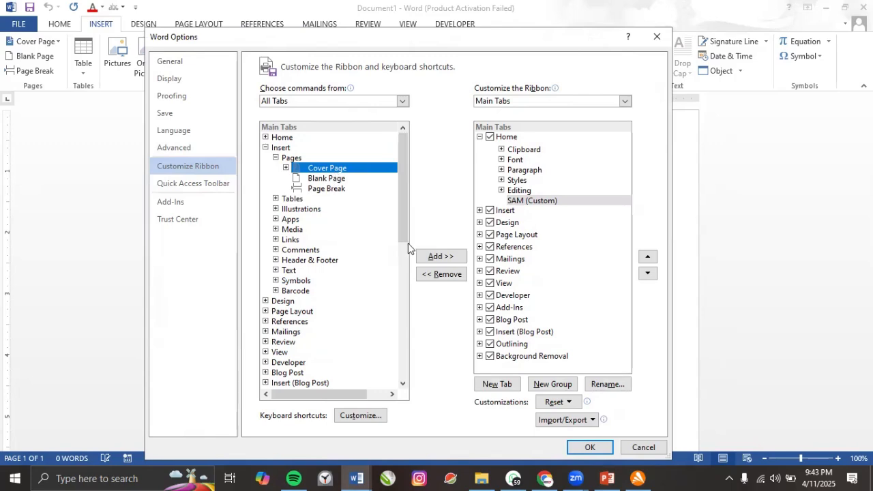
click(442, 257)
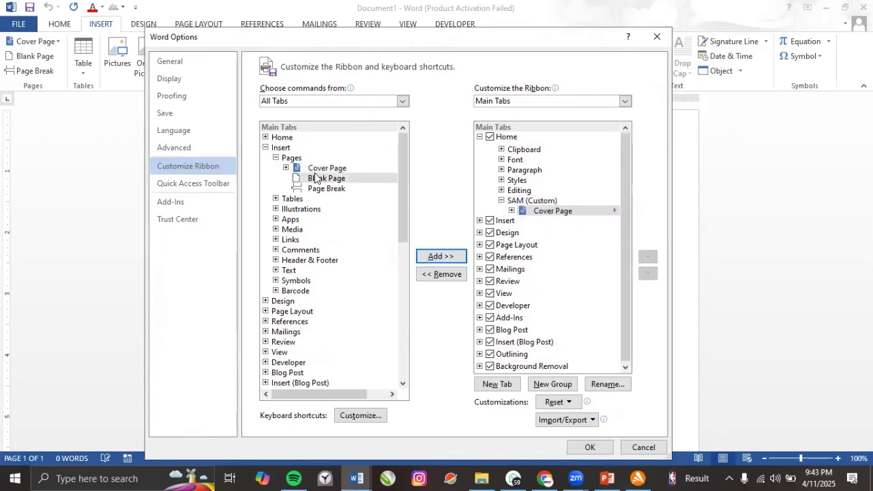
click(275, 199)
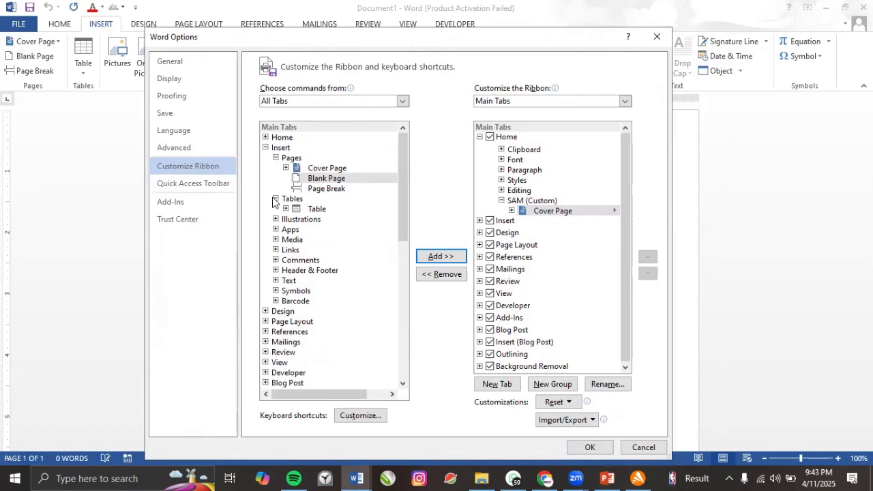
click(317, 209)
click(441, 258)
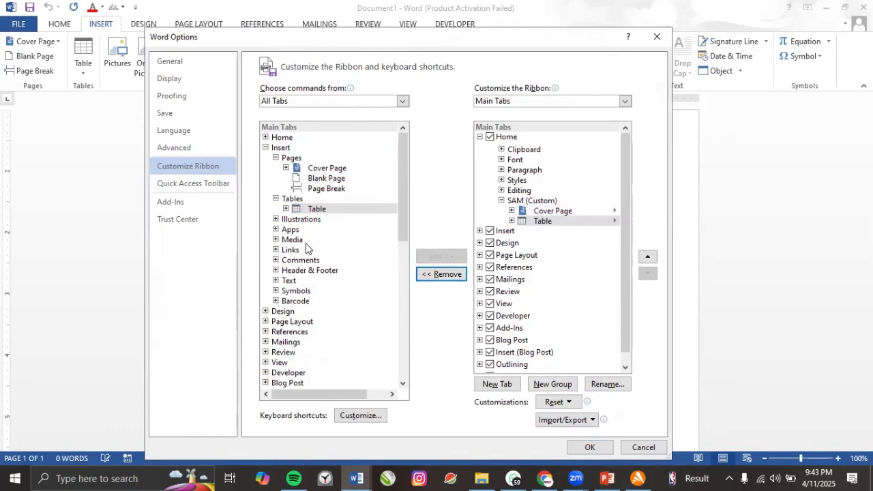
Add Pictures, Shapes and SmartArt from Insert's Illustrations group to SAM.
click(276, 219)
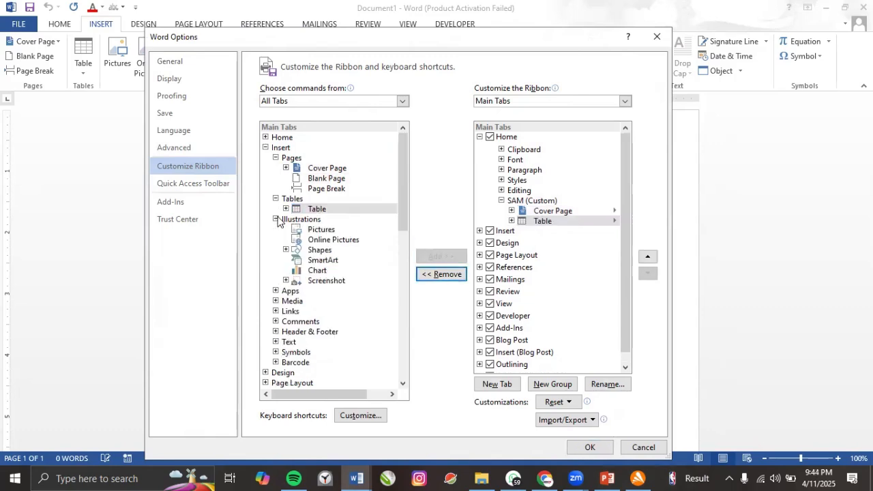
click(325, 231)
click(421, 258)
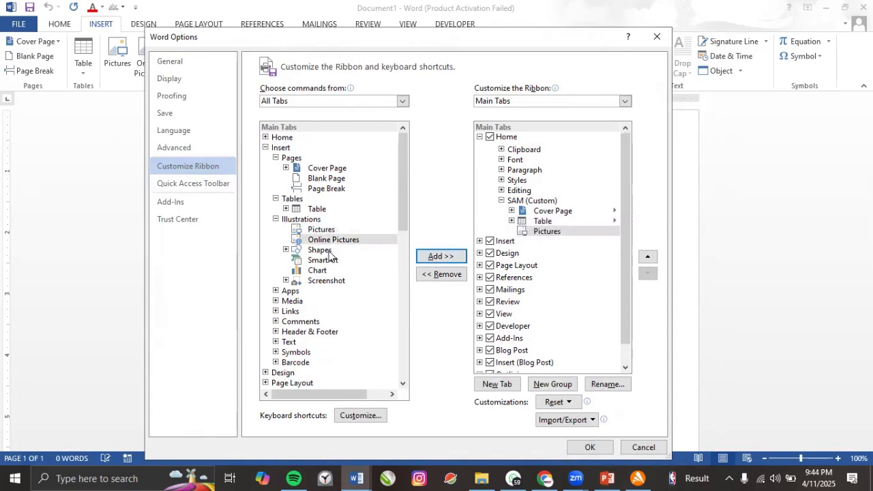
click(329, 252)
click(425, 256)
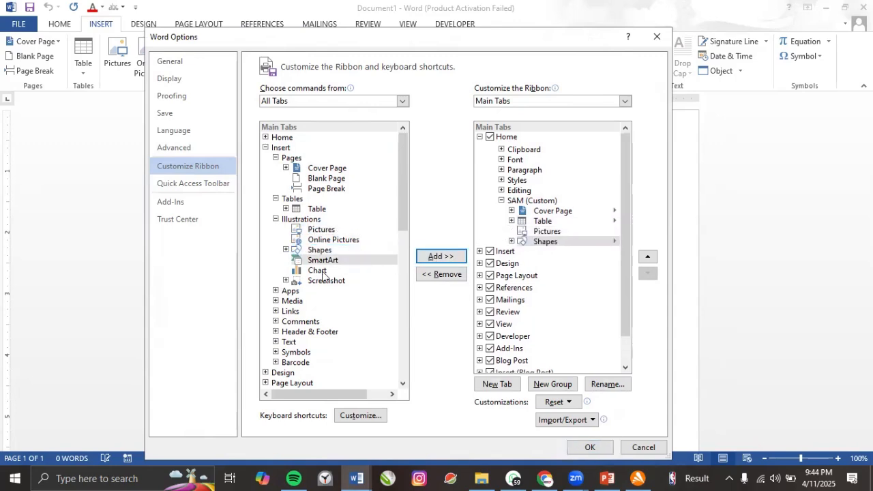
click(322, 260)
click(441, 256)
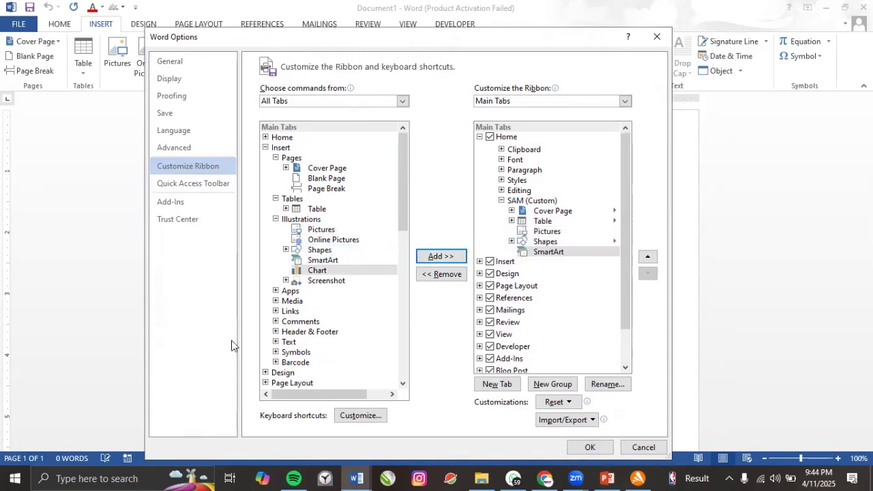
Add Hyperlink from the Links group to SAM and collapse Home.
click(276, 311)
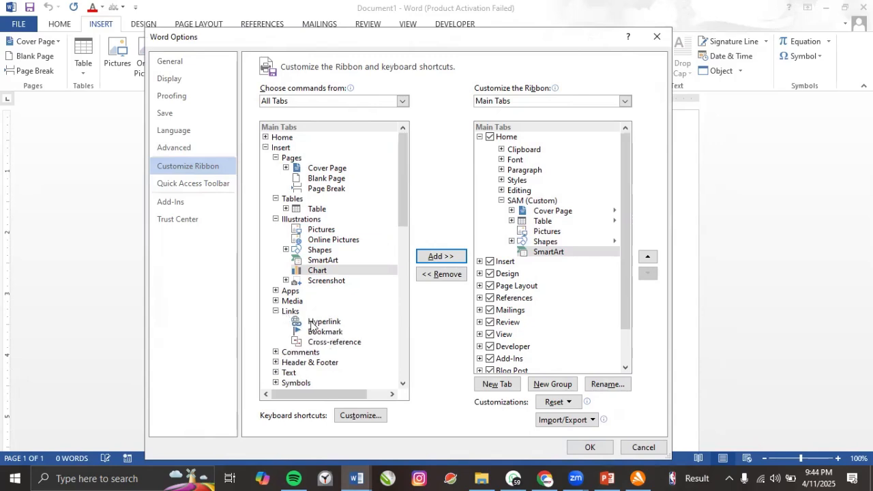
click(386, 322)
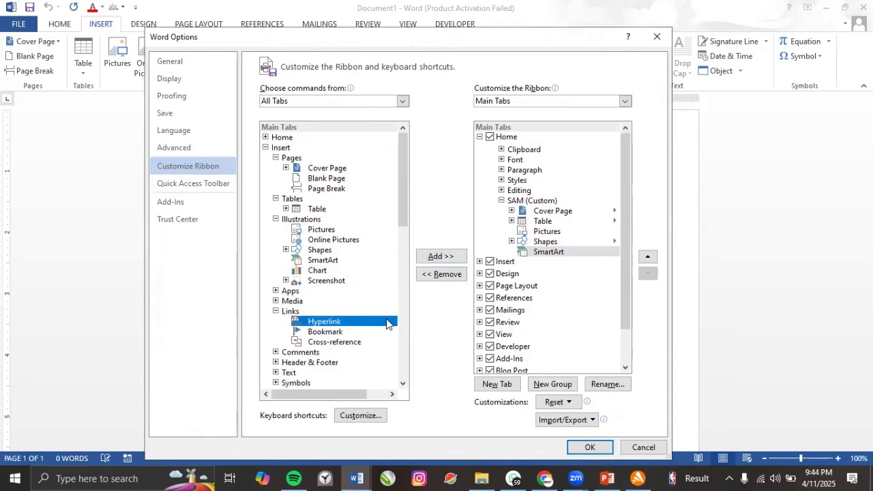
click(438, 256)
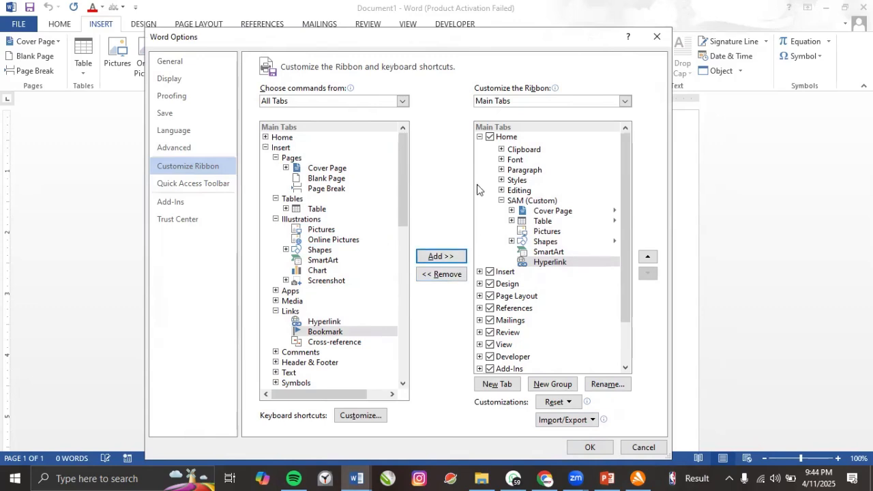
click(480, 138)
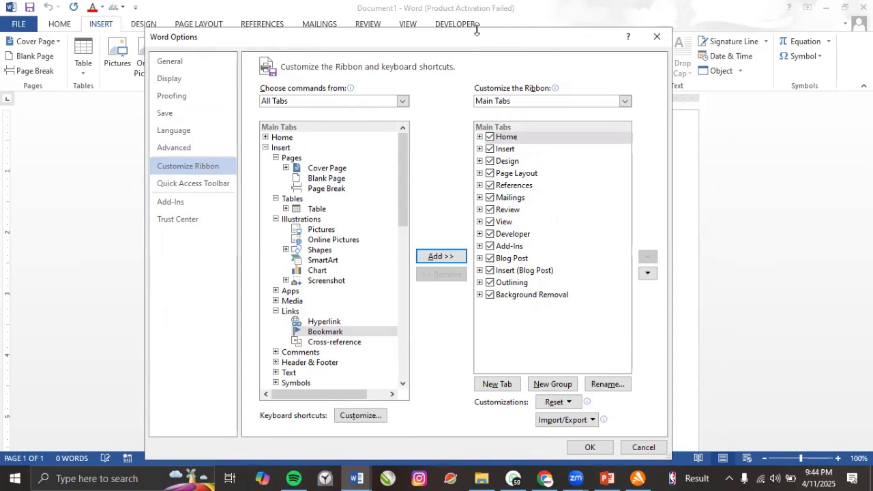
Create a new custom ribbon tab named ERU before Insert.
click(498, 386)
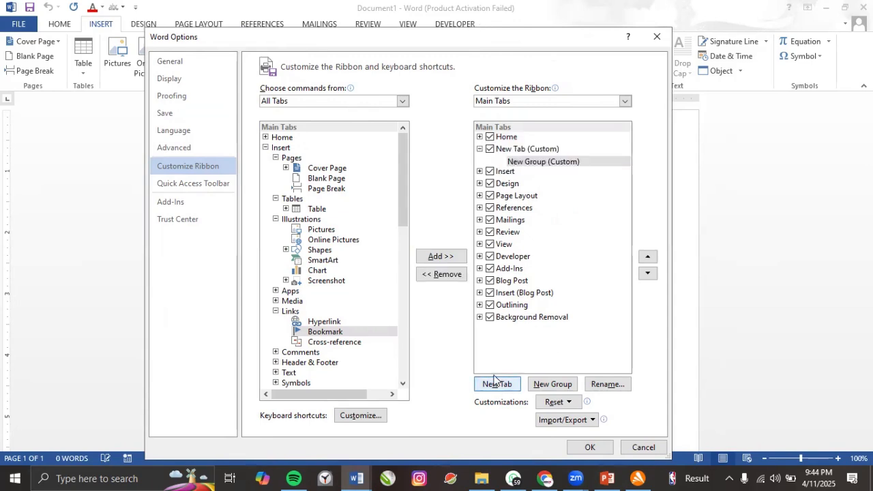
click(523, 150)
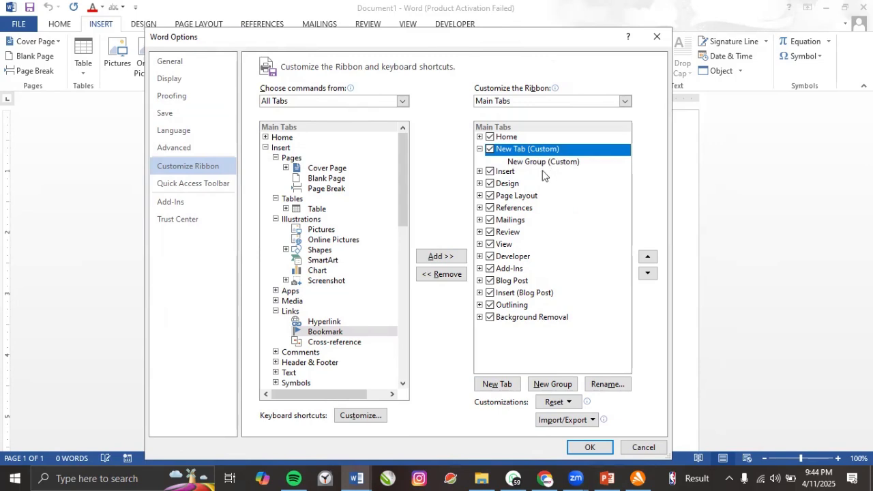
click(608, 384)
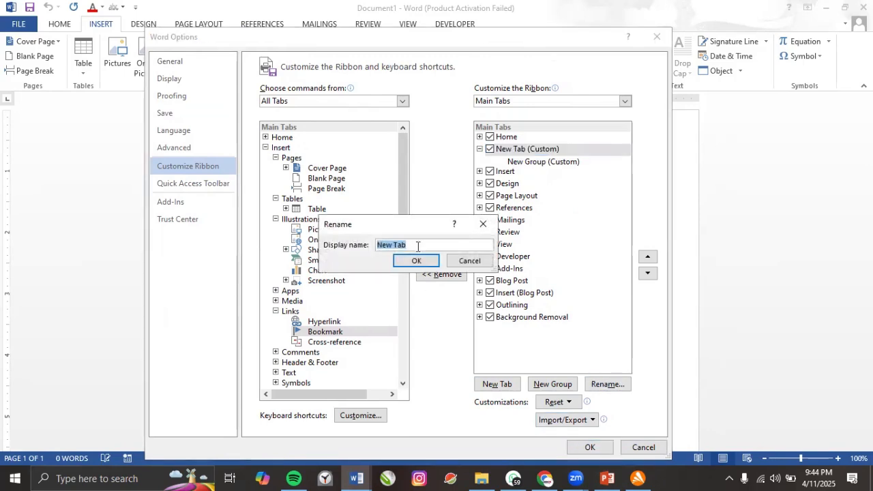
text(ERU)
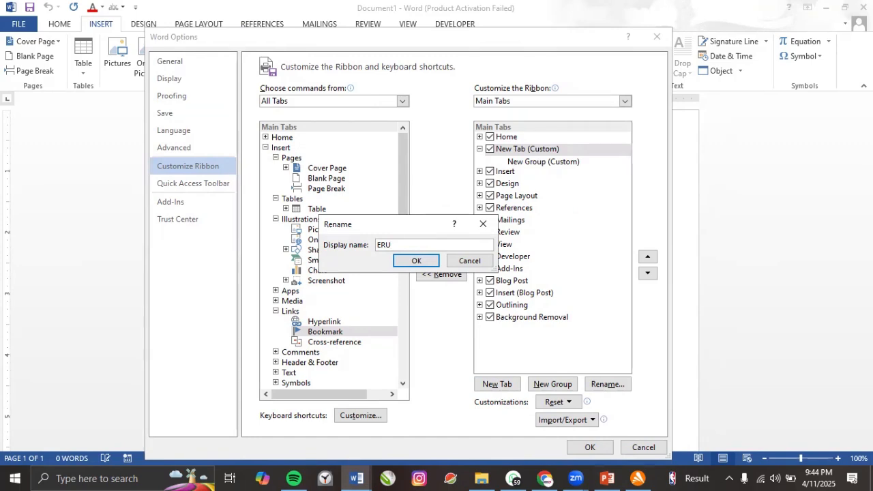
click(416, 261)
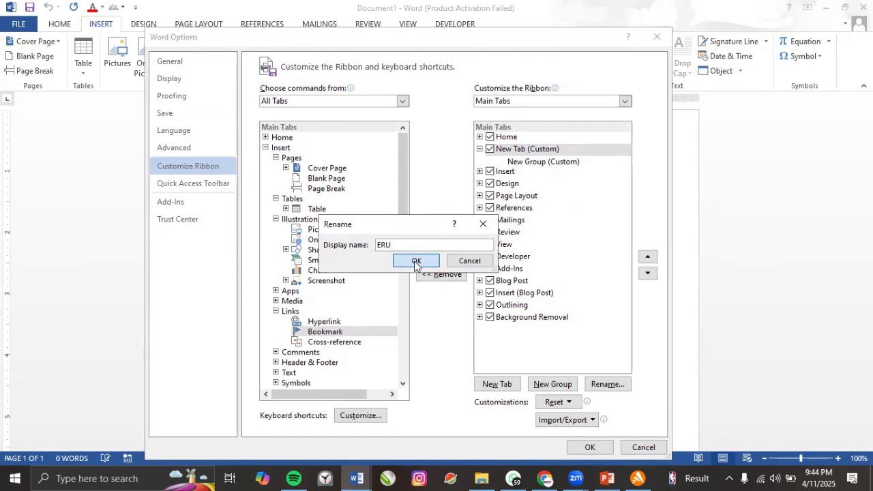
Rename the tab's new custom group to GENOB and assign it a symbol.
click(563, 163)
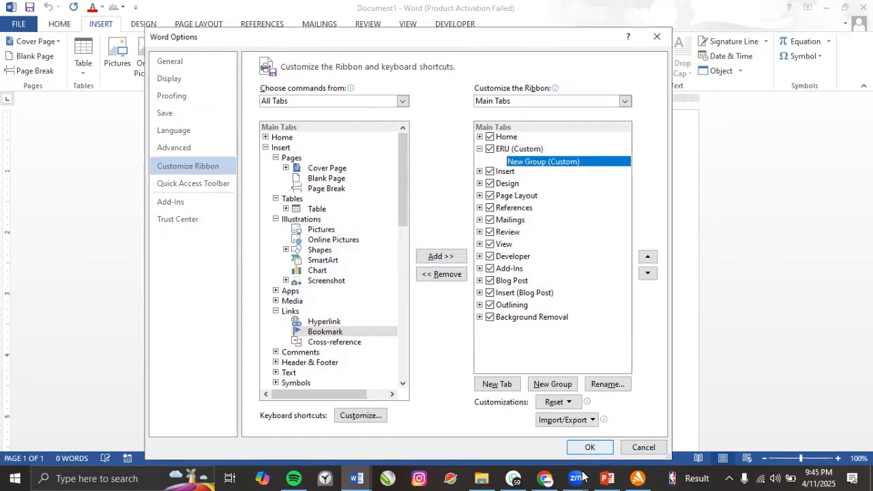
click(607, 384)
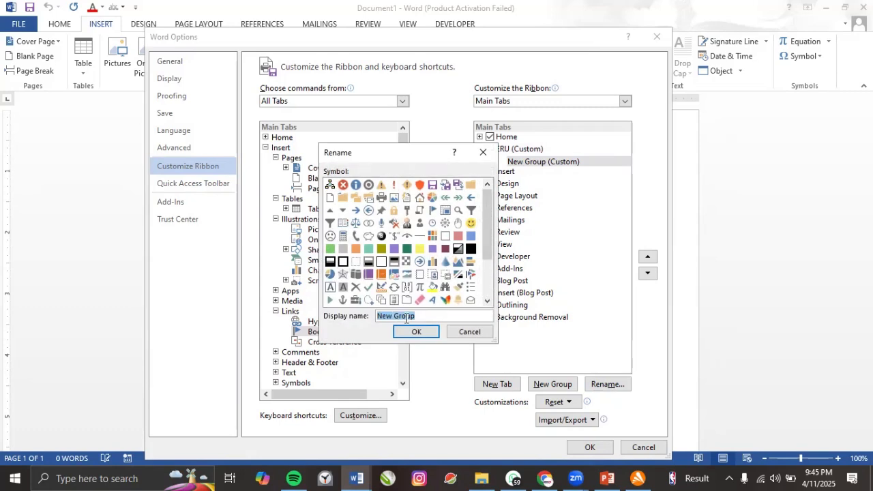
text(GENOB)
click(394, 286)
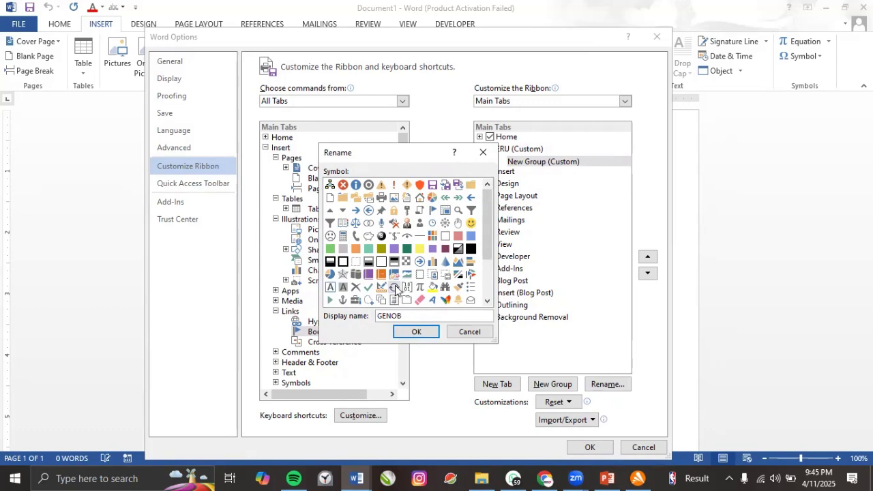
click(417, 333)
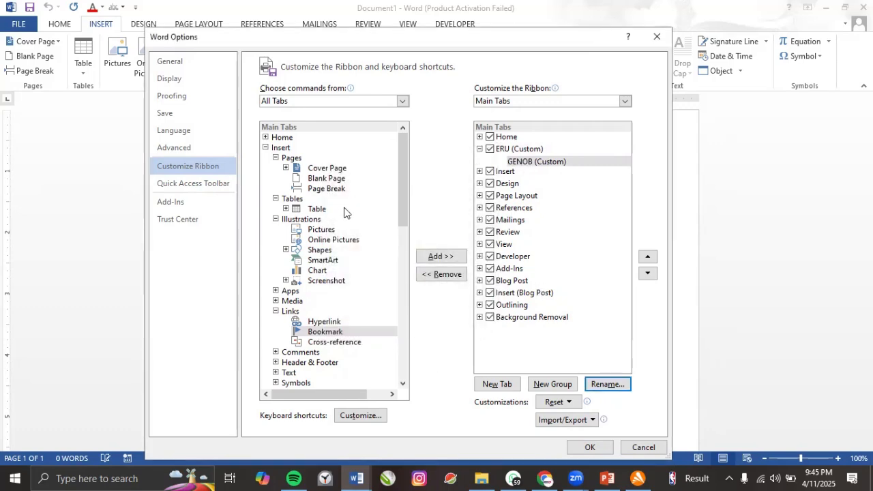
Add the Barcode command to the GENOB group.
scroll(328, 299, down, 1)
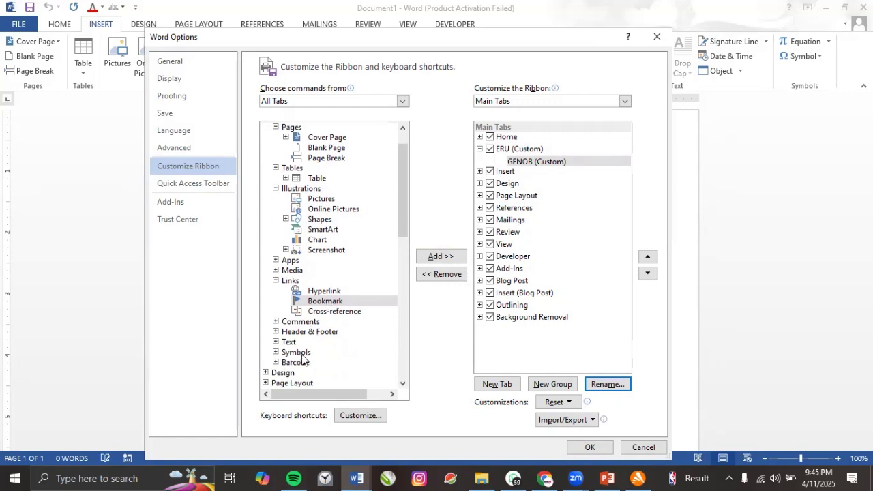
click(284, 363)
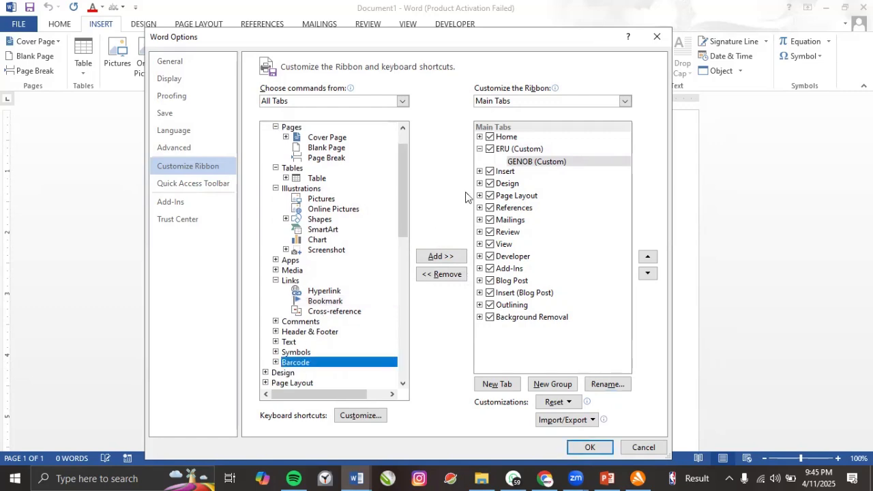
click(275, 362)
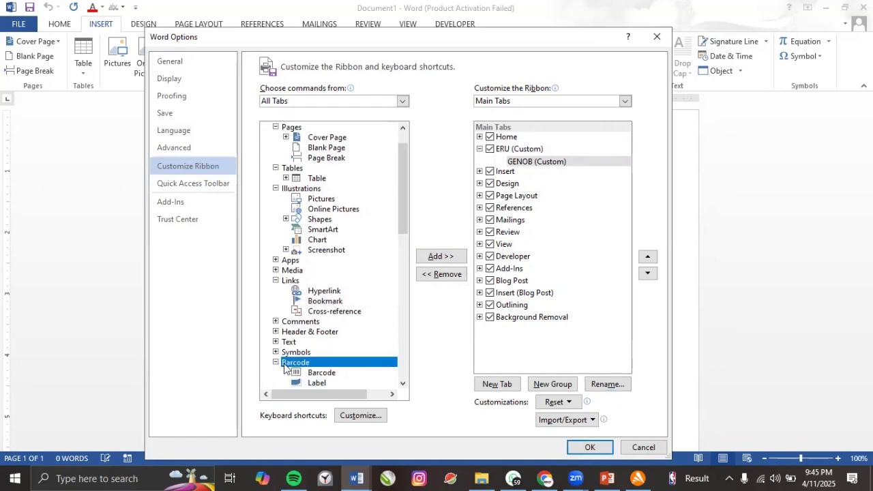
scroll(312, 365, down, 1)
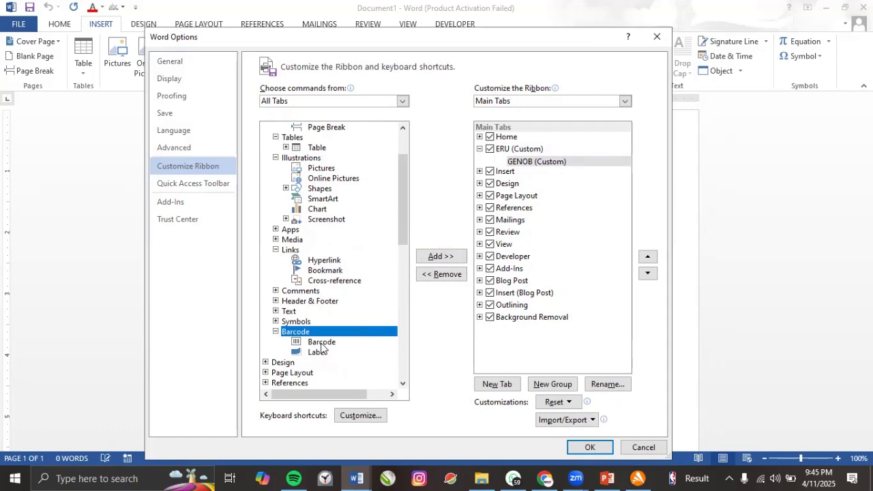
click(323, 343)
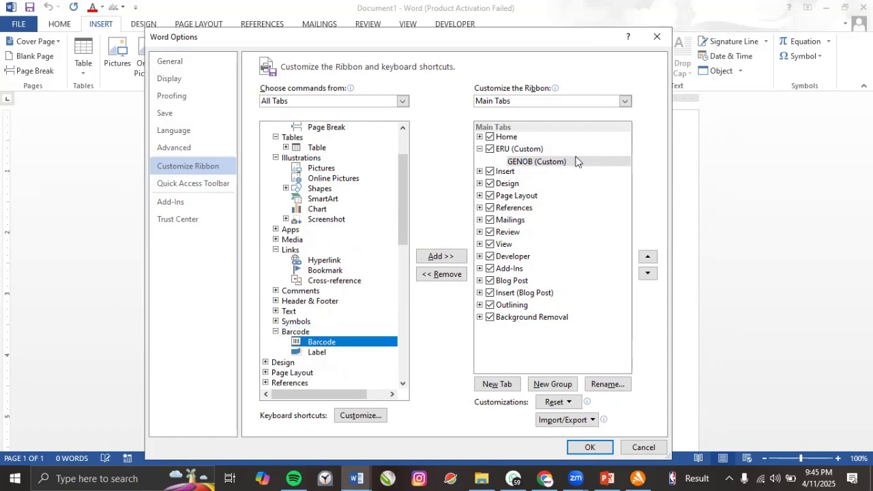
click(441, 257)
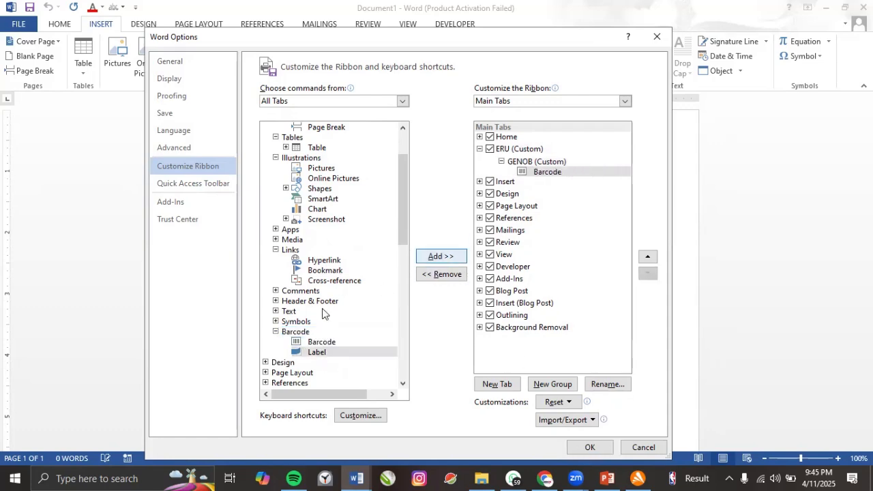
Add Text Box and WordArt from the Text group to GENOB.
click(285, 313)
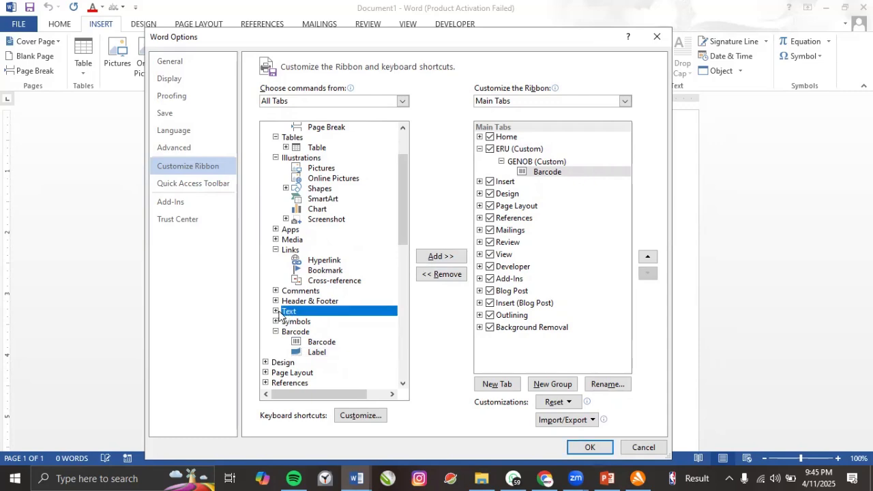
click(277, 312)
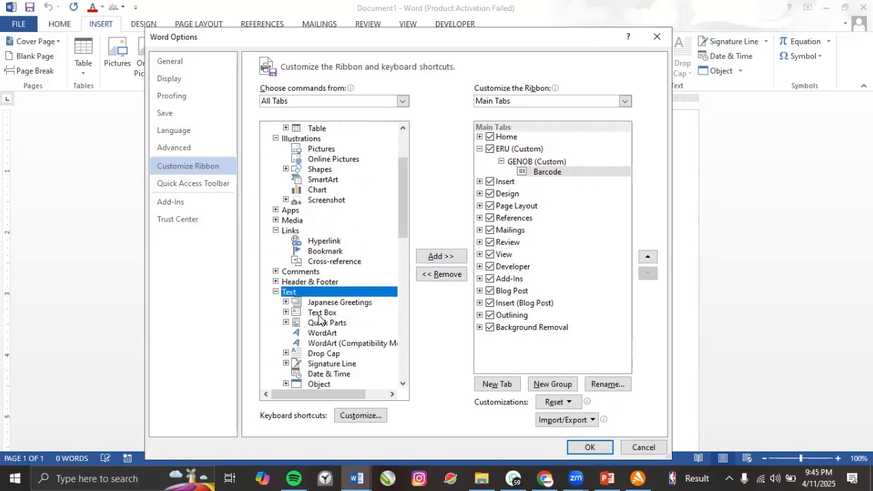
click(344, 311)
click(423, 263)
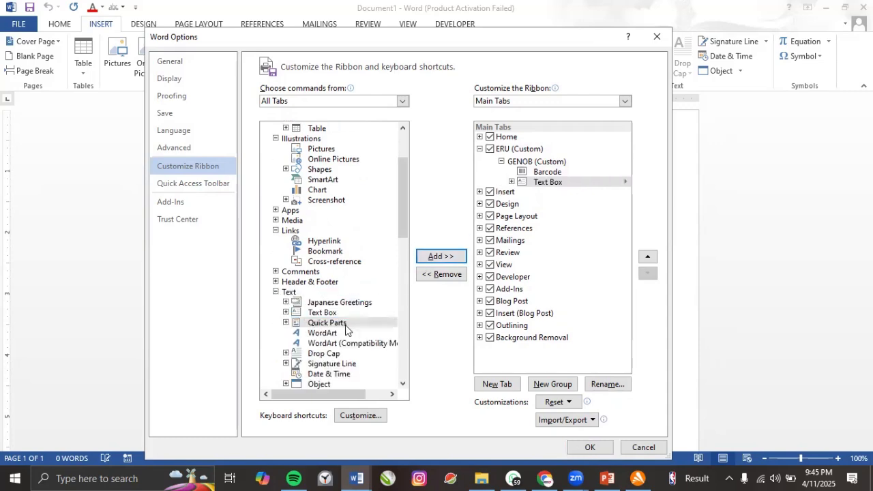
click(322, 333)
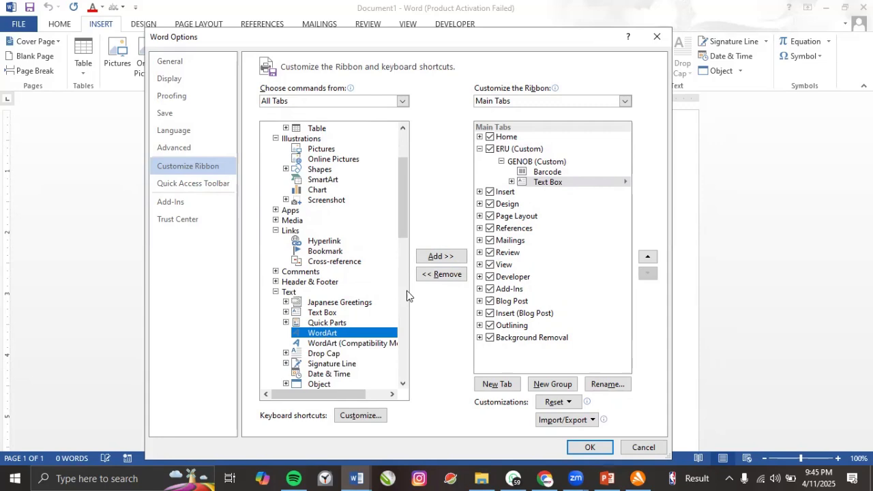
click(439, 257)
Add Signature Line, Date & Time and Object to GENOB.
click(331, 365)
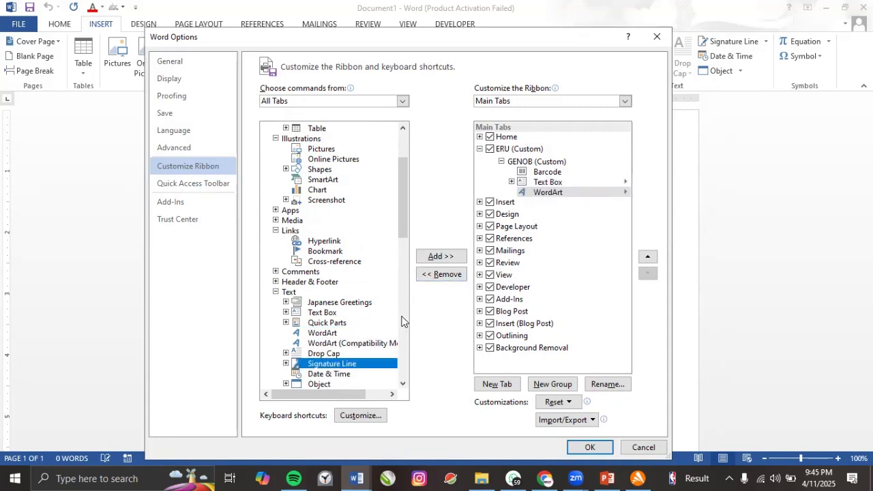
click(437, 263)
click(328, 374)
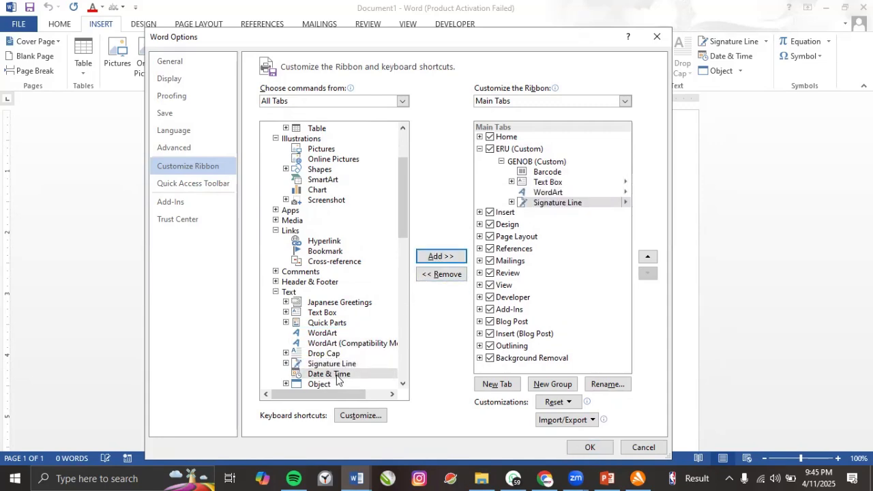
click(441, 258)
click(315, 384)
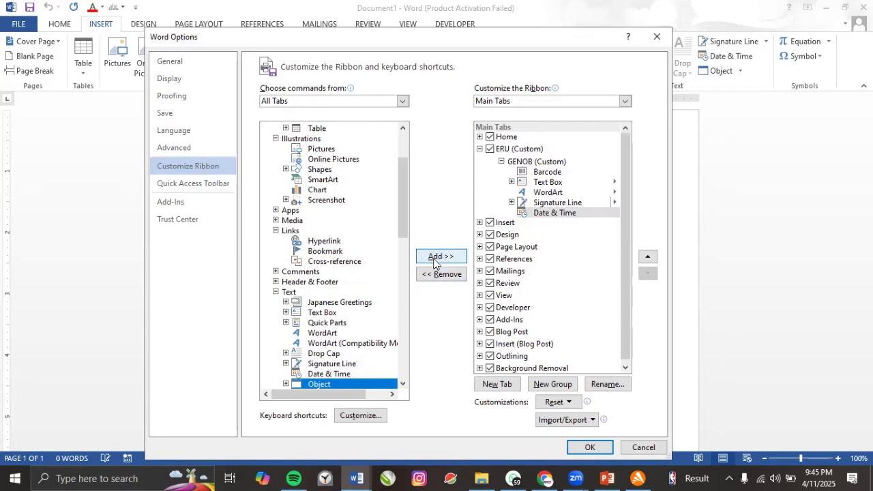
click(455, 259)
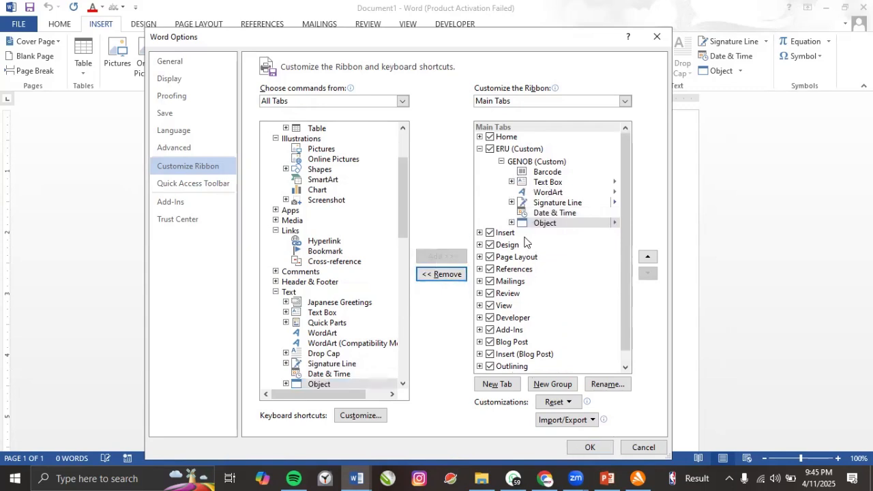
Create another new group in the ERU tab after GENOB.
click(555, 236)
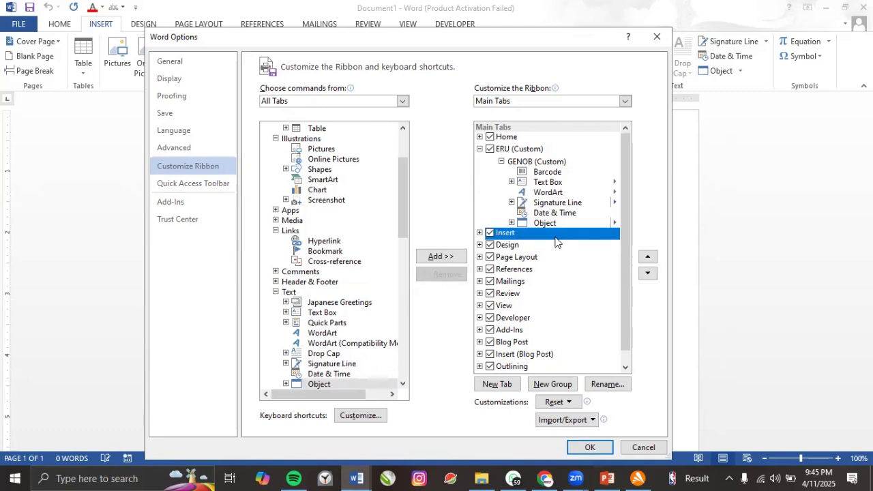
click(527, 162)
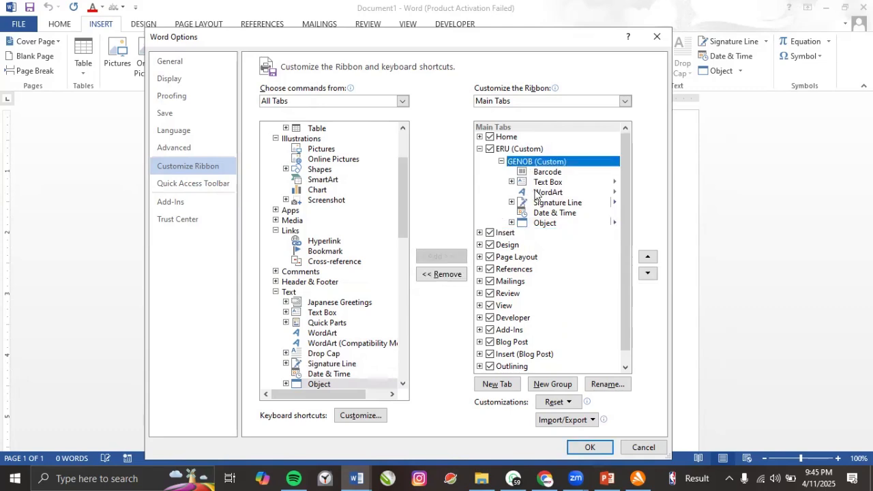
click(546, 384)
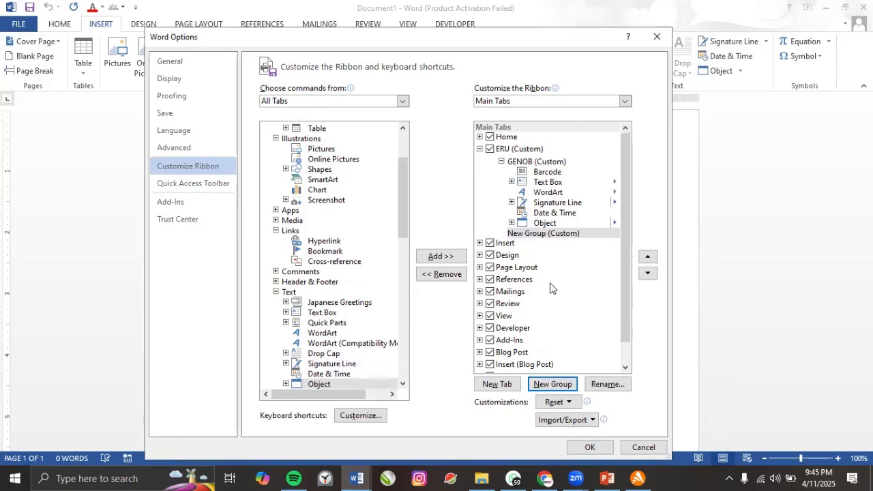
key(alt+c)
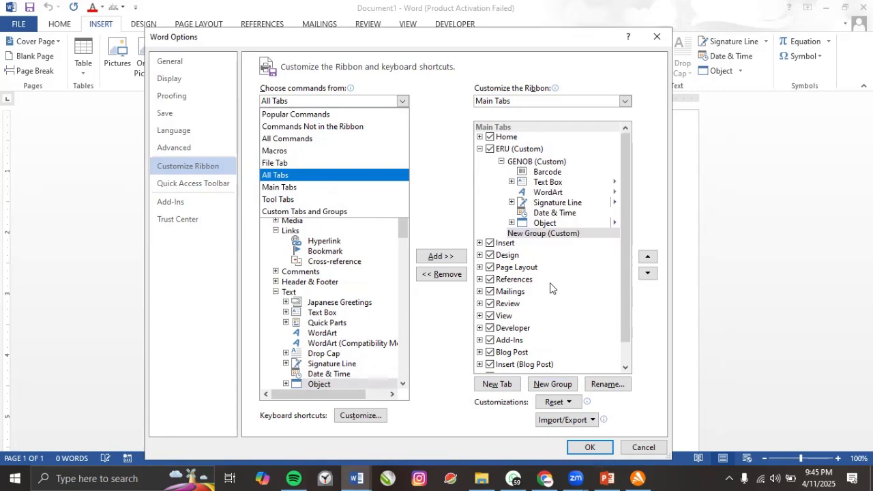
Rename the second new ERU group to COHORT 1 and give it a symbol.
click(559, 233)
click(613, 386)
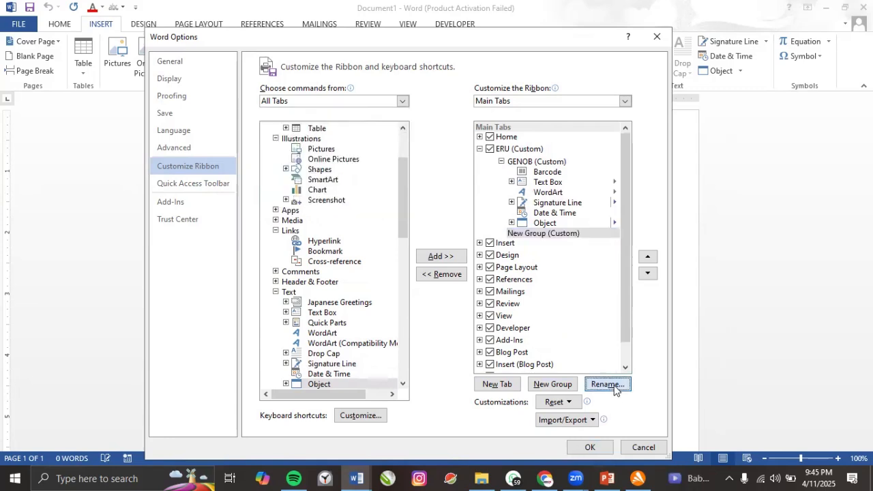
click(419, 261)
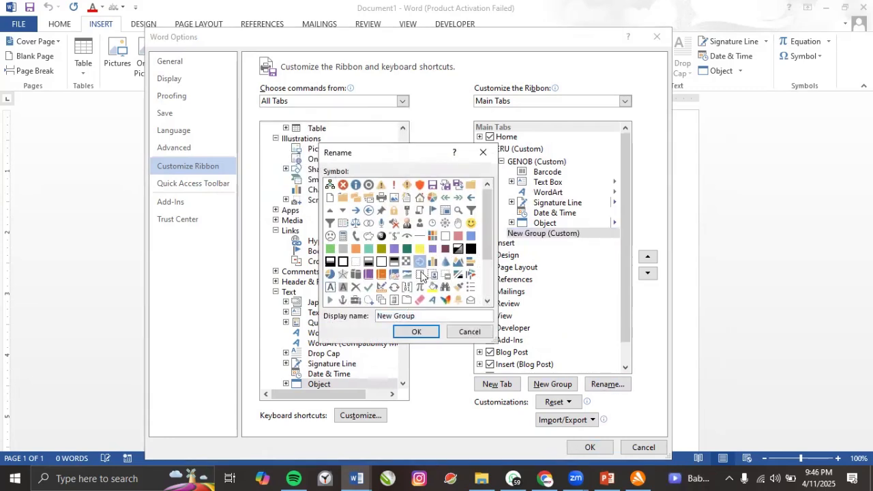
double_click(390, 316)
drag(417, 316, 423, 315)
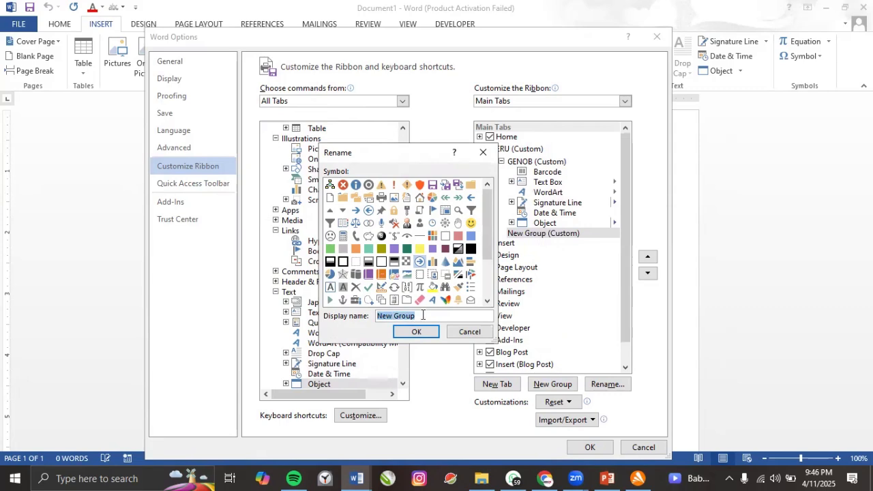
text(COHORT 1)
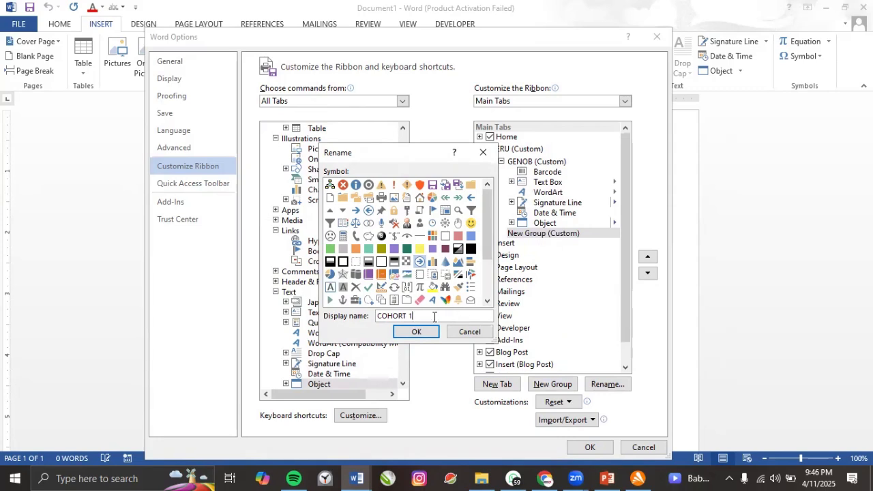
click(414, 332)
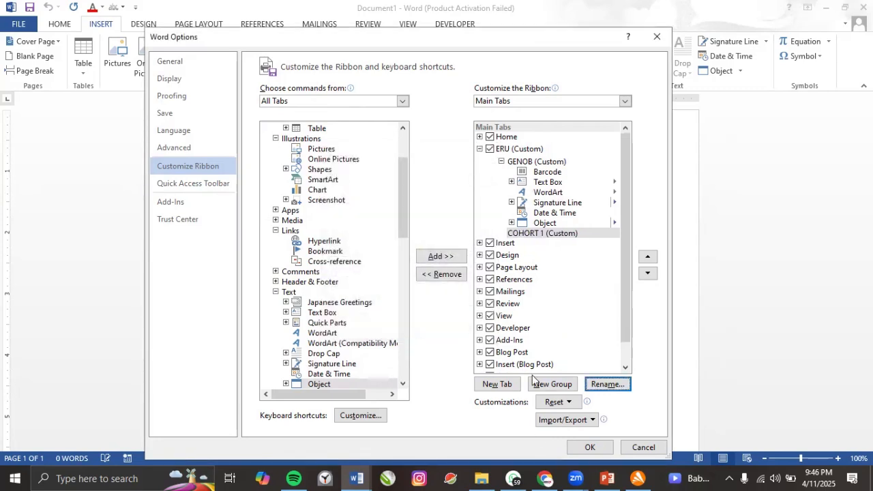
Add Chart and SmartArt to COHORT 1, removing a mistakenly added References tab.
click(317, 190)
click(442, 256)
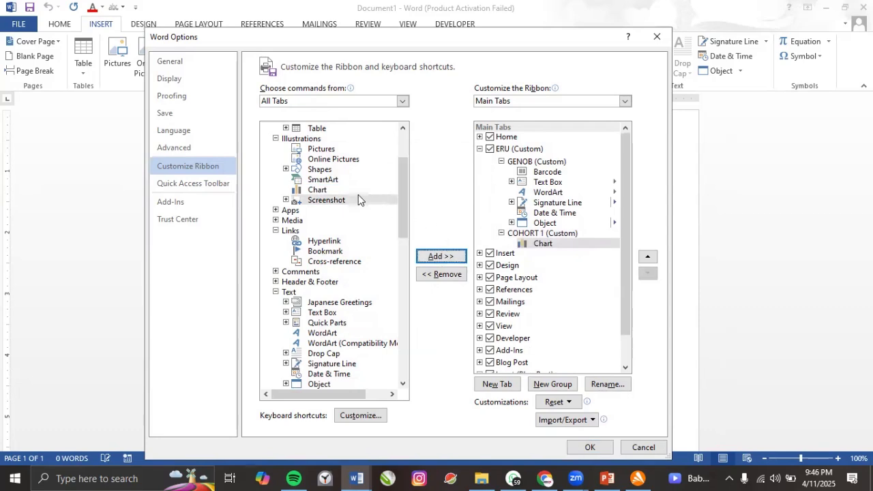
click(328, 180)
click(437, 257)
scroll(320, 288, down, 3)
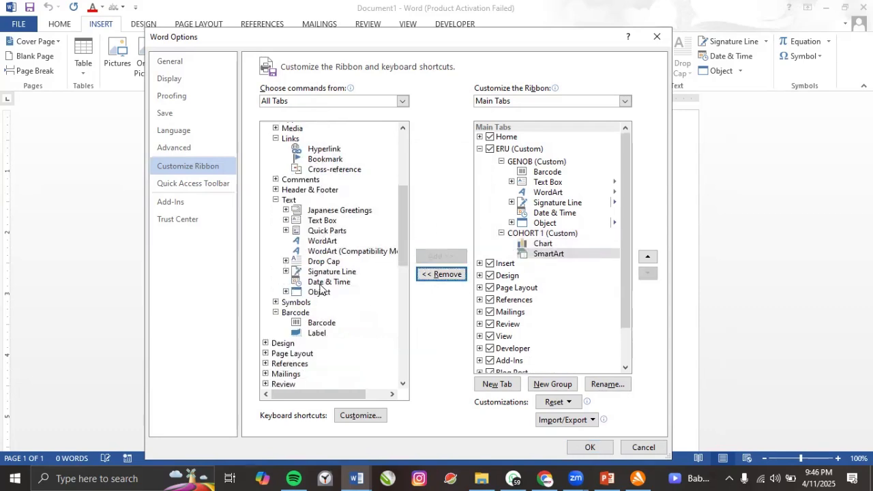
click(276, 364)
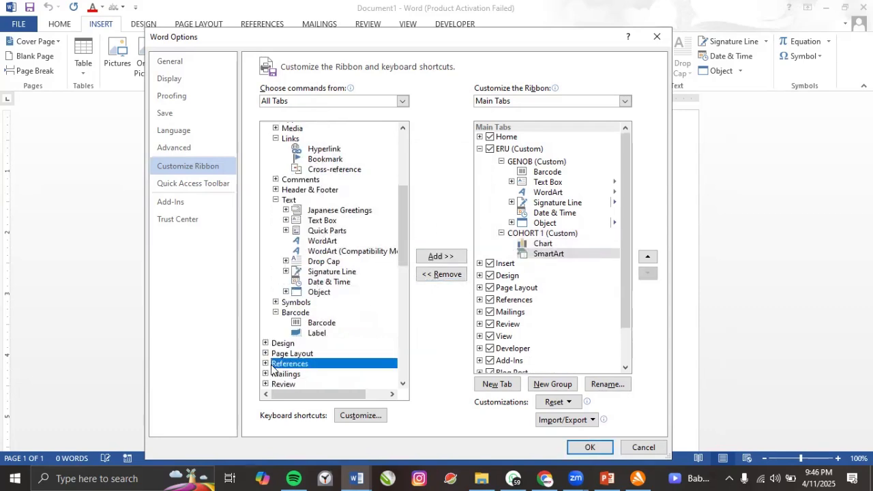
click(432, 257)
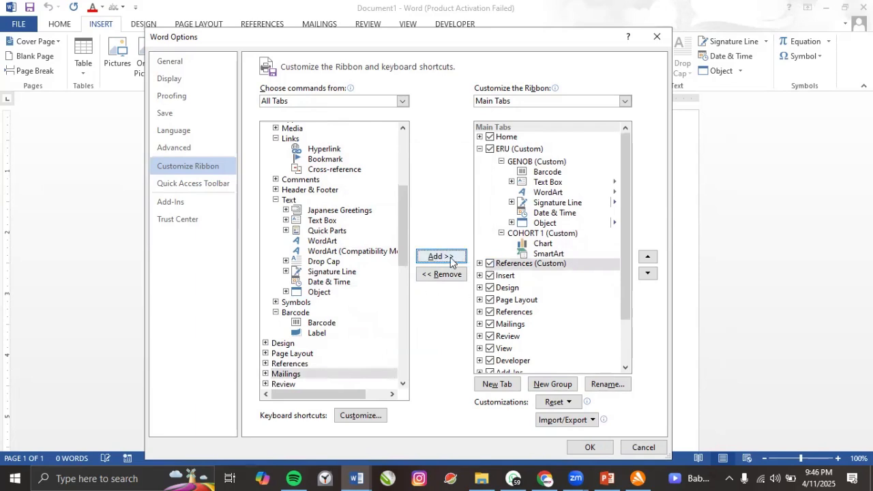
click(439, 276)
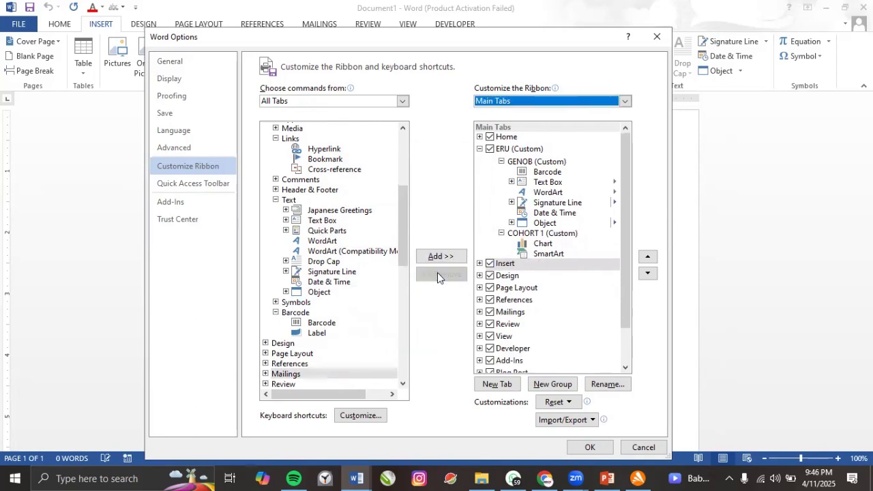
Add References' Table of Contents and Citations & Bibliography groups to the Insert tab.
click(266, 365)
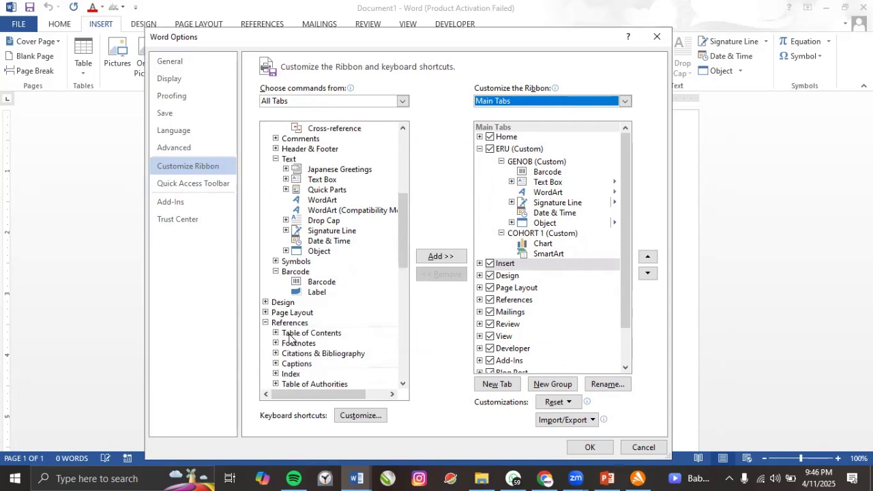
click(293, 333)
click(451, 256)
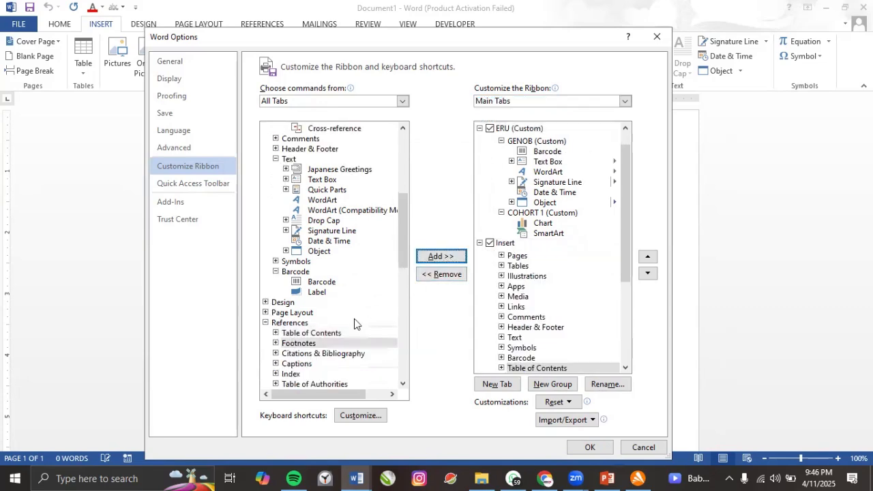
click(307, 354)
click(446, 256)
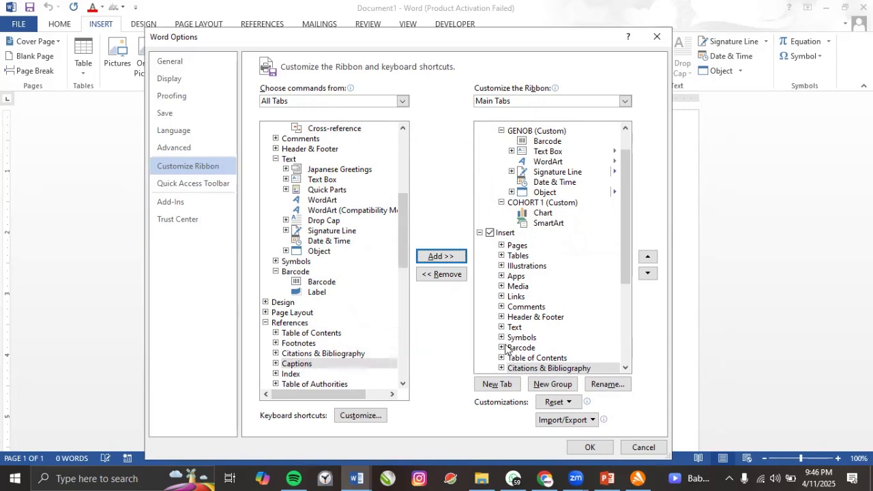
Add Table of Contents to COHORT 1 after SmartArt and apply the ribbon changes.
click(545, 225)
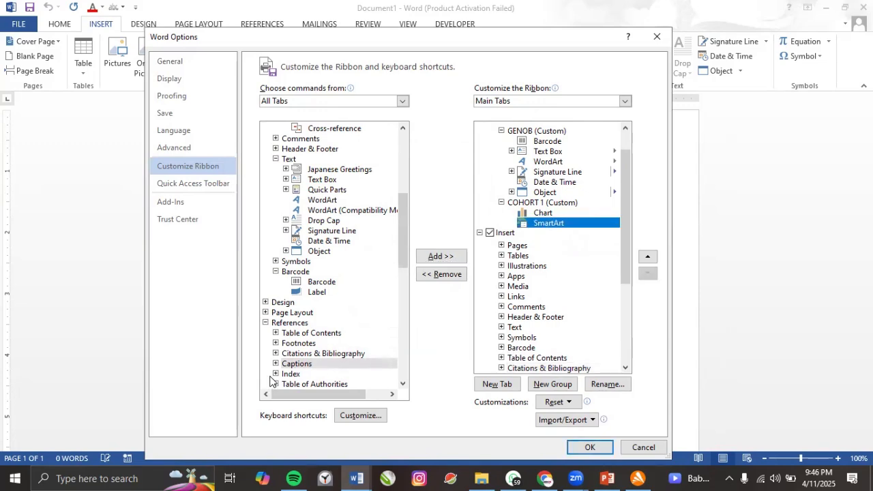
click(277, 333)
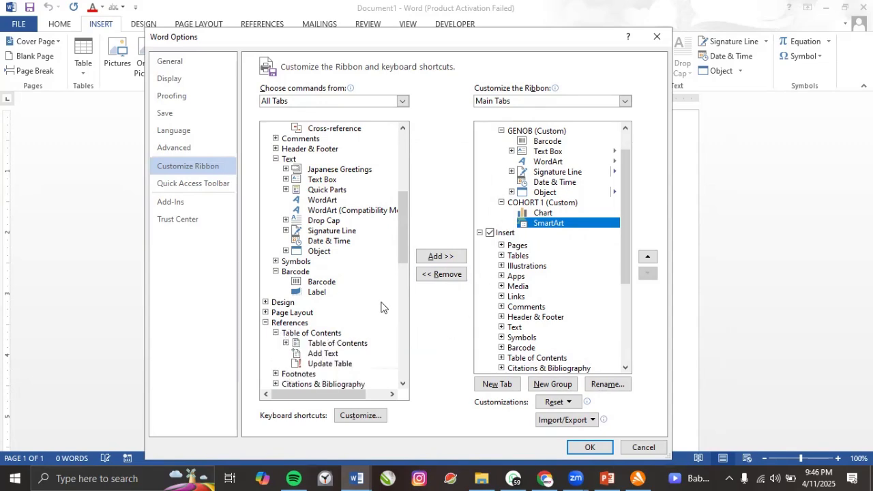
click(327, 343)
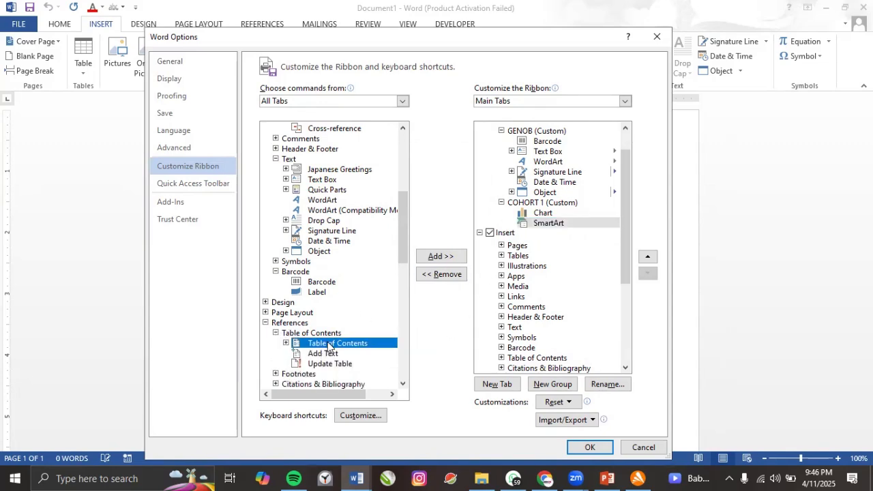
click(441, 257)
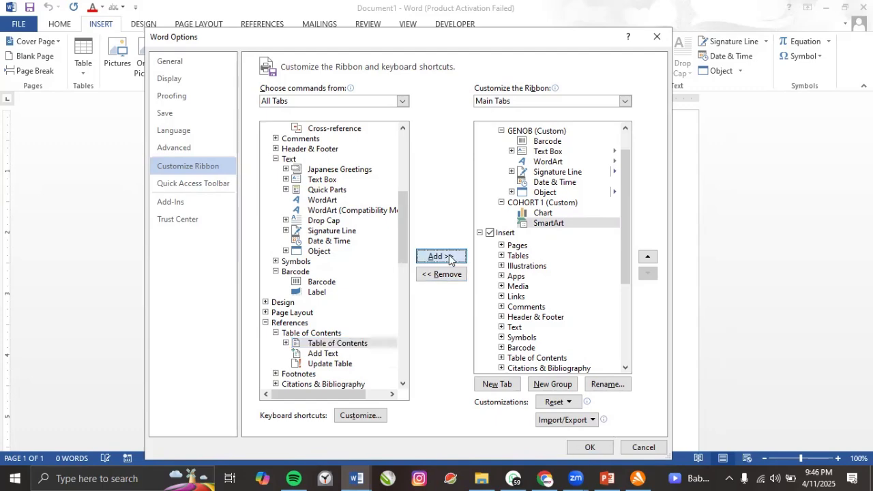
click(586, 448)
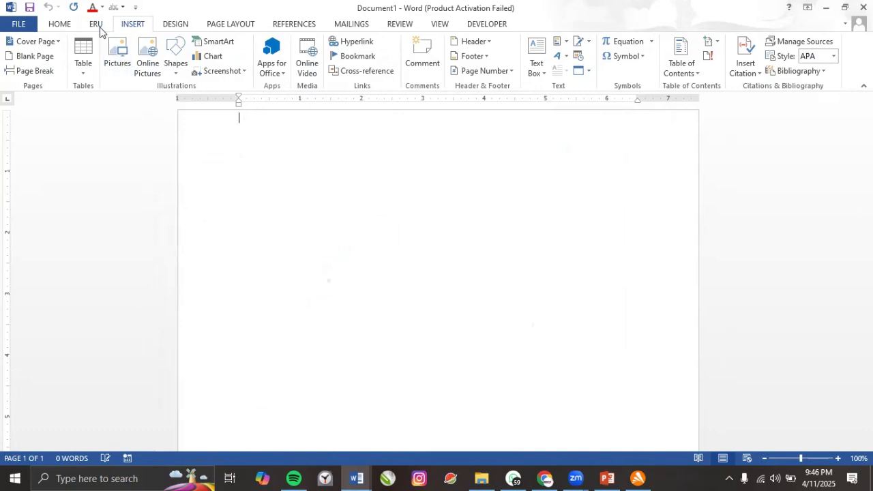
View the custom ERU tab's GENOB and COHORT 1 groups, then go back to the Home tab.
click(96, 25)
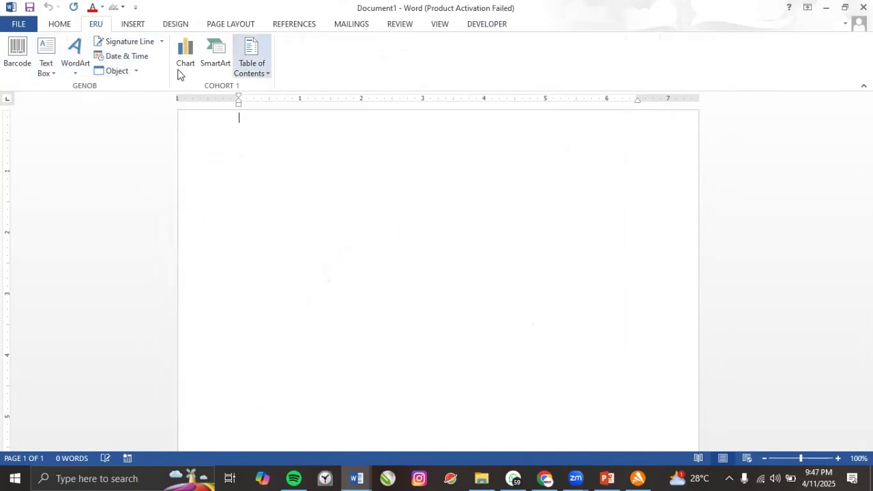
click(61, 26)
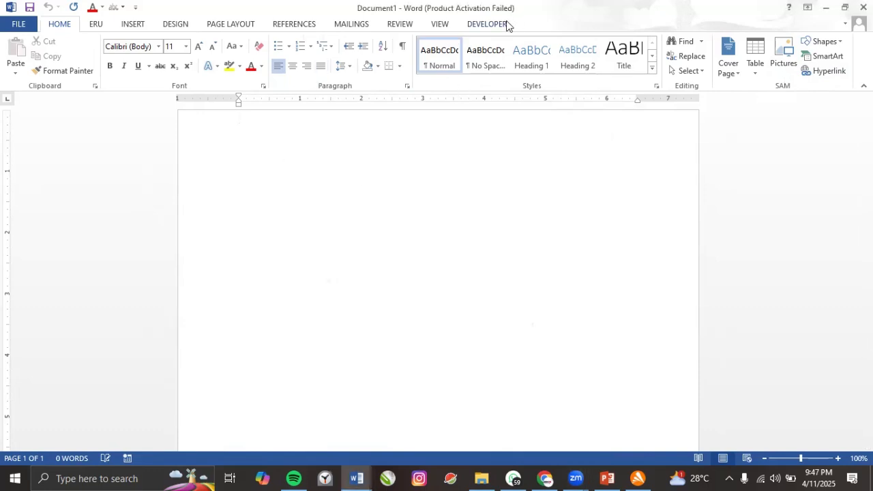
In the Customize the Ribbon options, remove the custom SAM group from the Home tab.
right_click(93, 29)
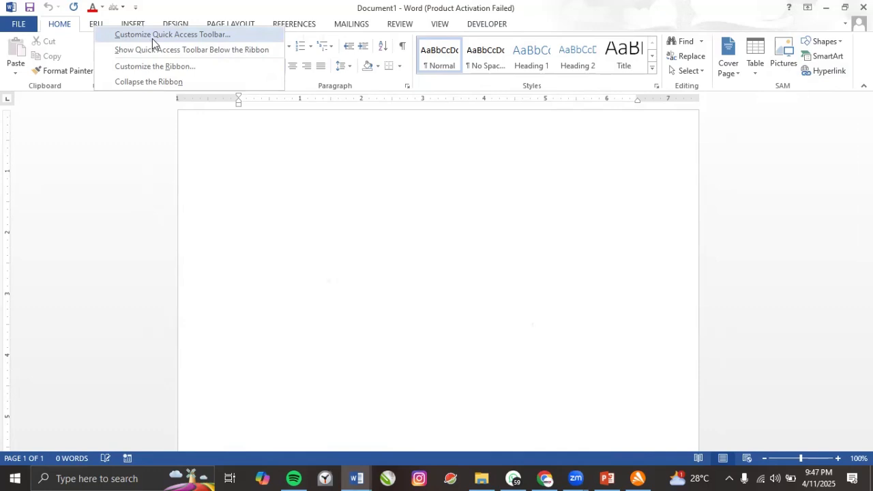
click(151, 67)
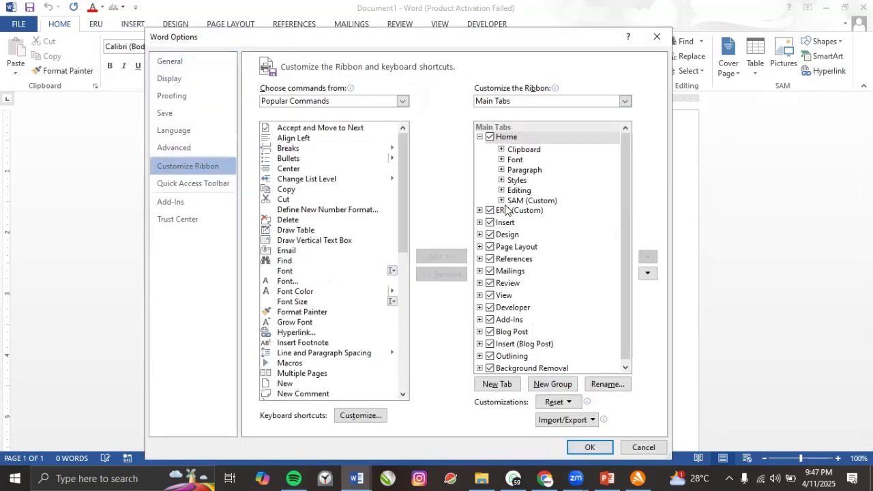
click(510, 201)
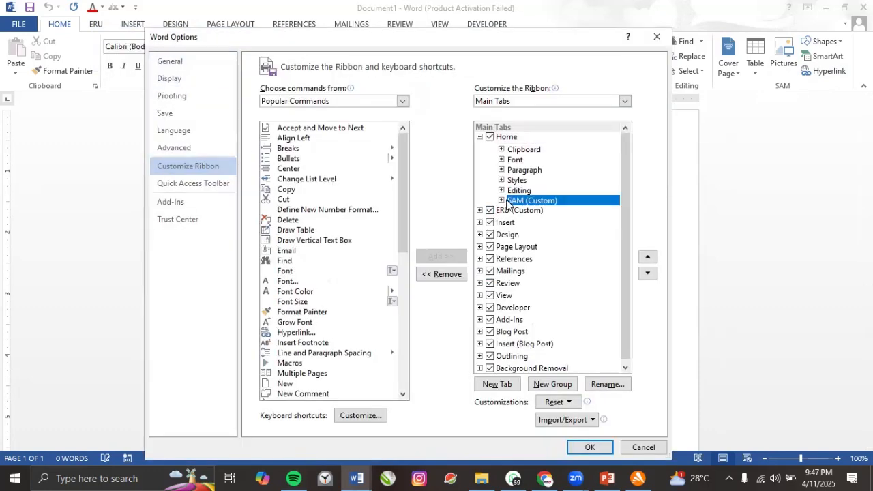
click(449, 275)
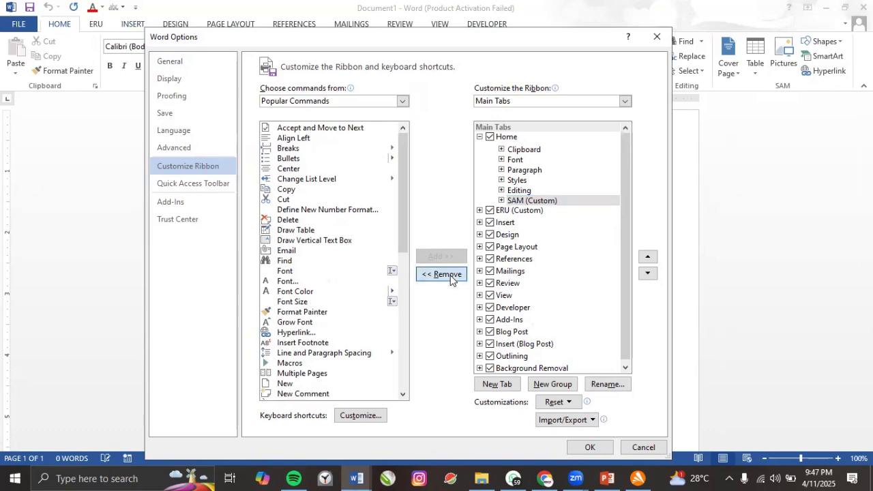
click(535, 190)
click(524, 180)
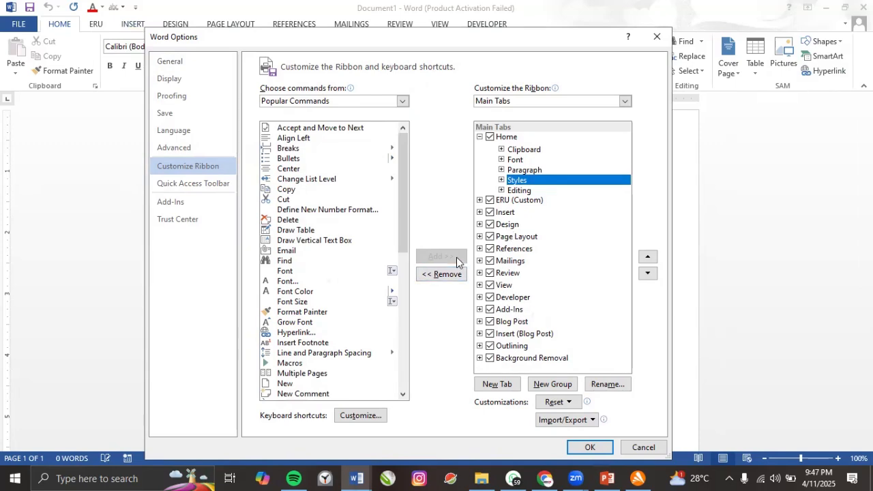
Remove the custom ERU tab from the ribbon and confirm the changes with OK.
click(507, 203)
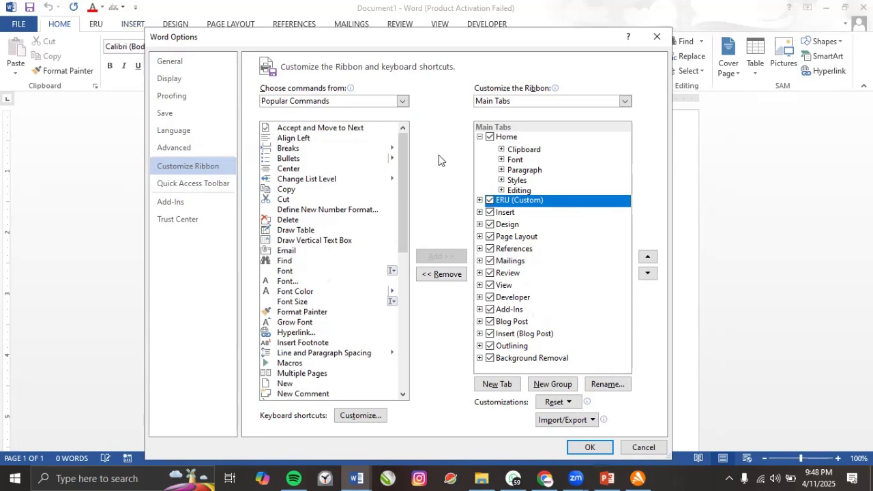
click(480, 137)
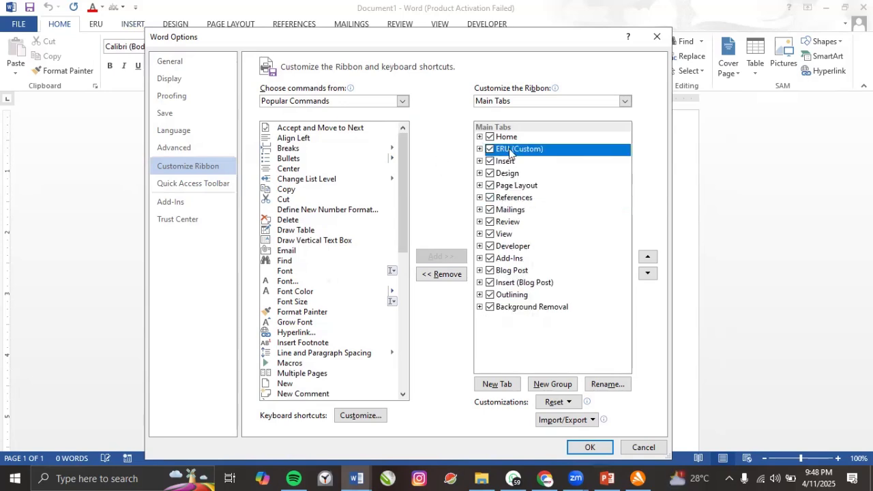
click(442, 275)
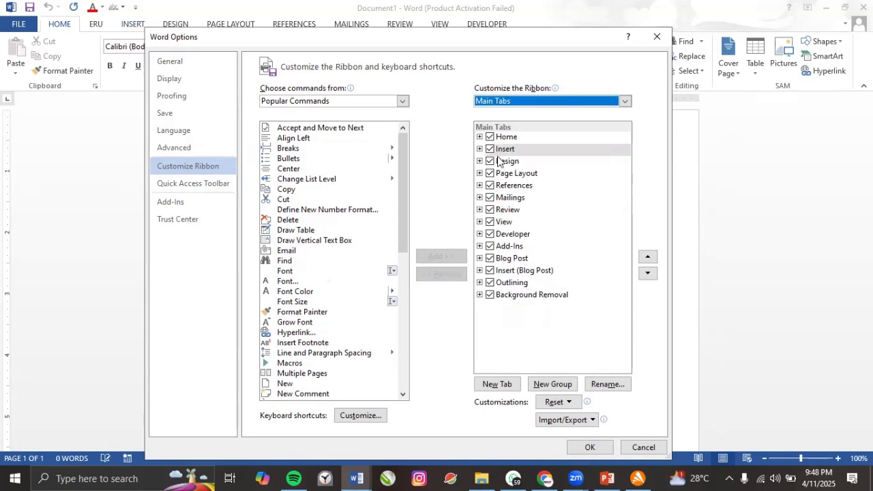
click(501, 159)
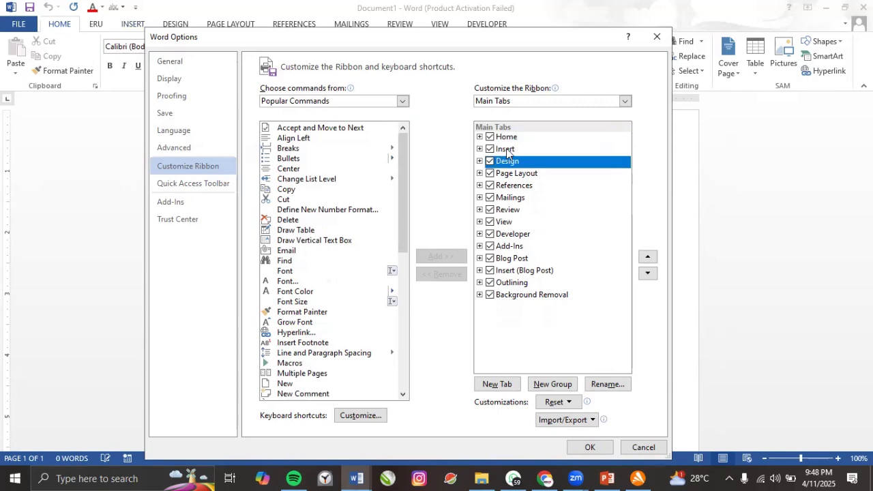
click(505, 150)
click(502, 184)
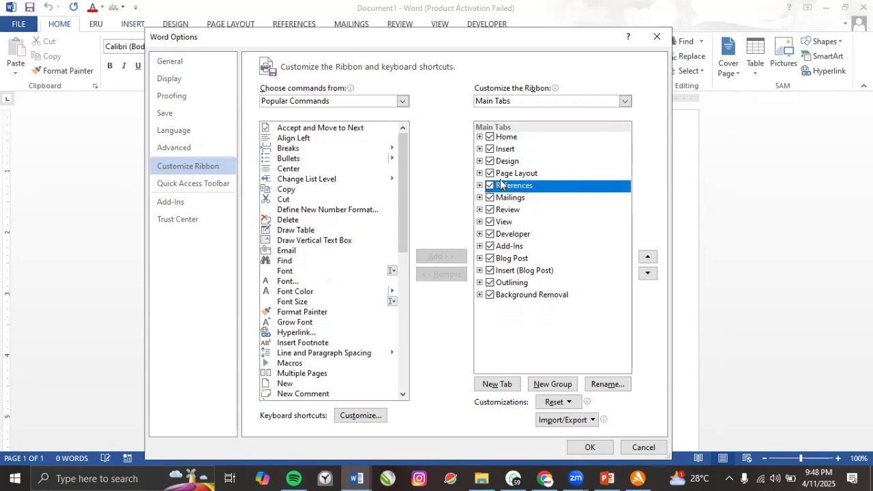
click(503, 175)
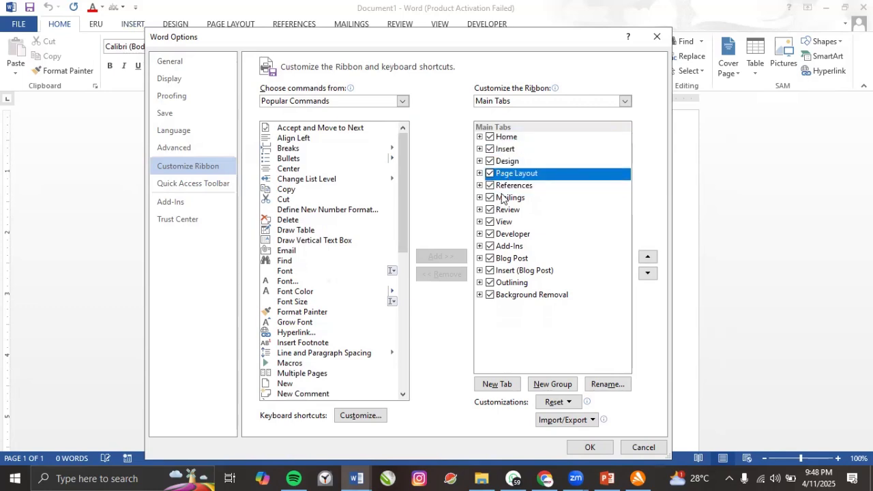
click(503, 198)
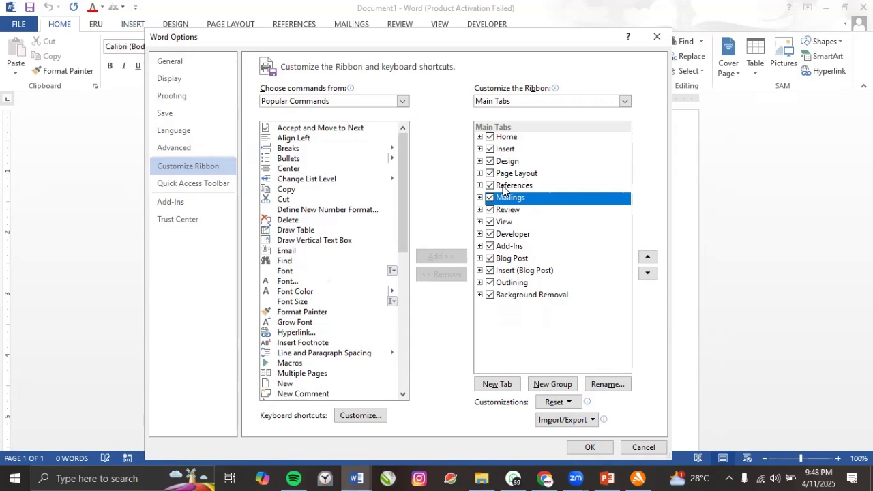
click(590, 446)
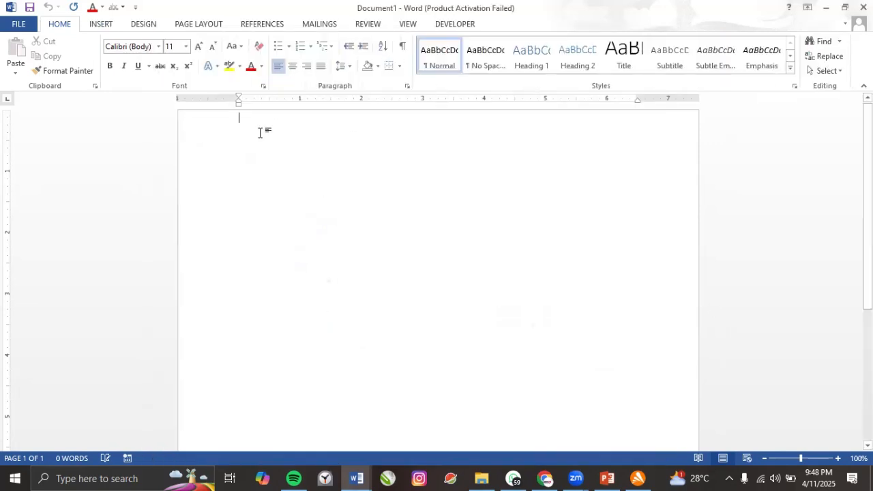
Switch to the PowerPoint deck and click into slide 5's Day 2 topic list.
click(607, 478)
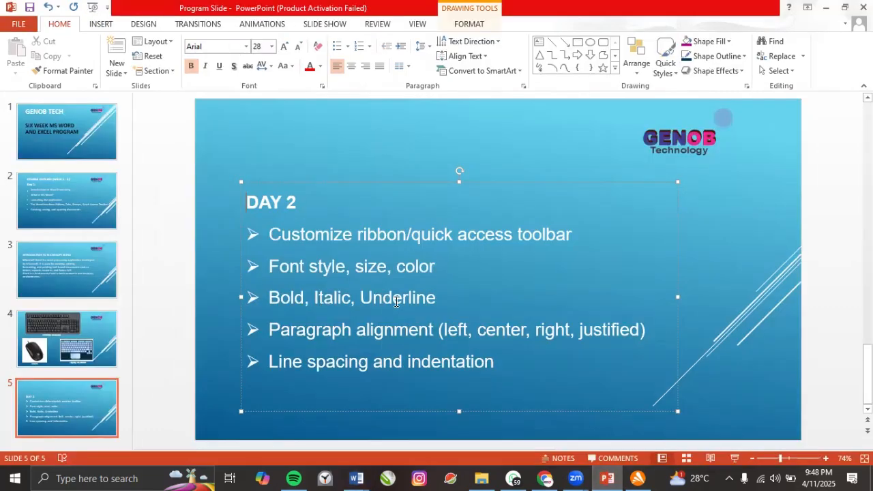
click(320, 268)
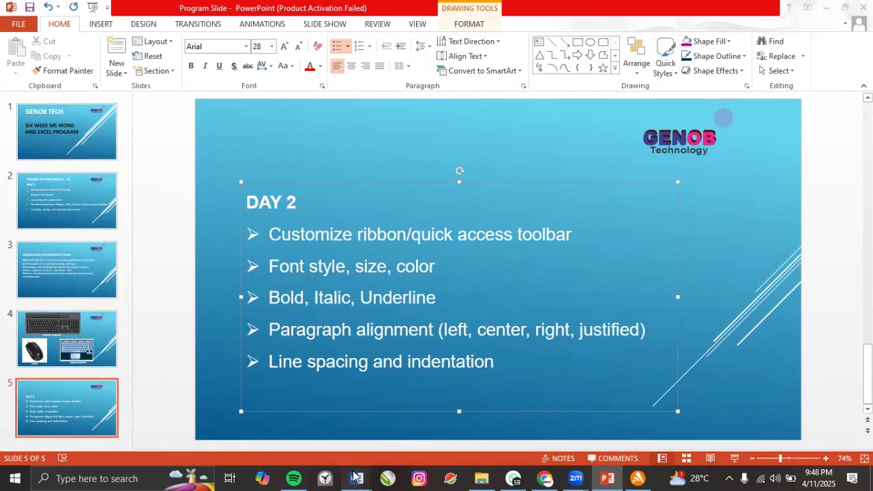
Open the HALLELUJAH document, select its lyrics and paste them into the blank Document1.
mouse_move(356, 478)
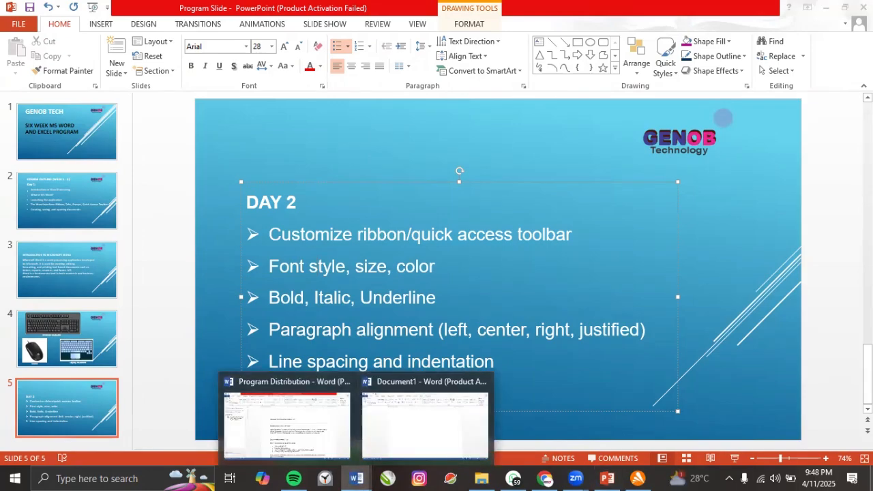
click(871, 480)
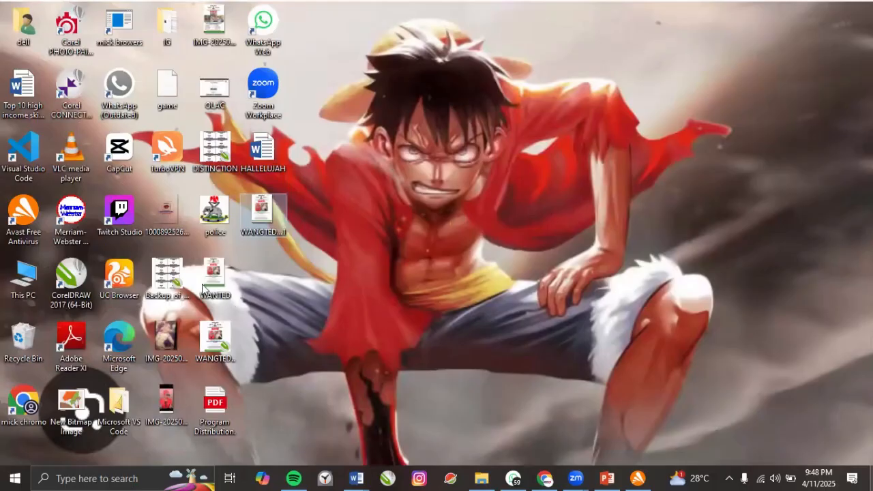
double_click(261, 166)
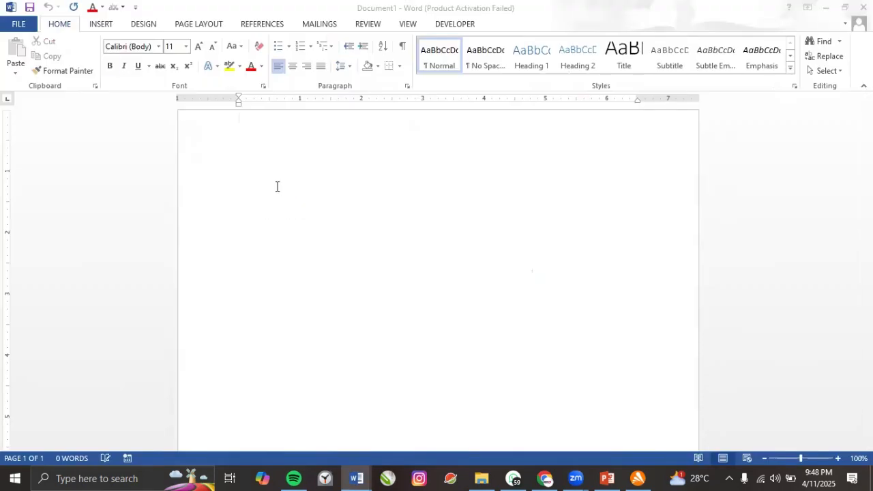
drag(249, 156, 416, 409)
key(ctrl+c)
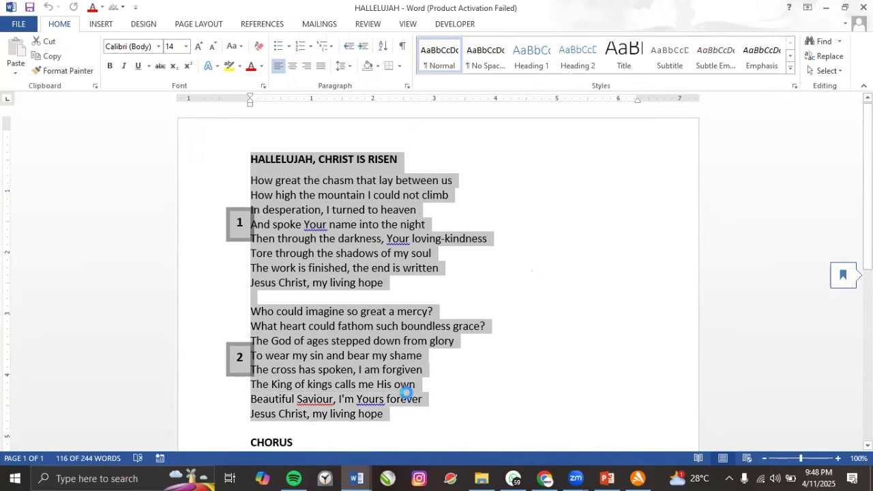
click(368, 476)
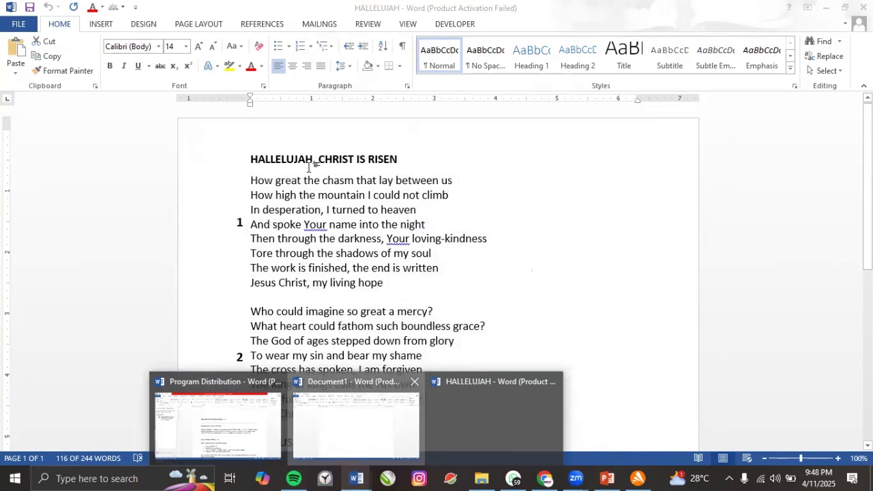
key(ctrl+v)
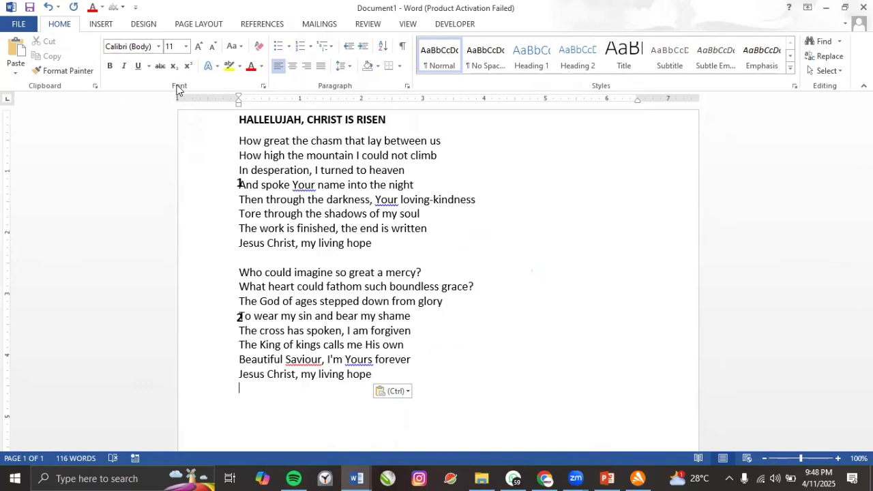
Insert a Blank header, delete its [Type here] placeholder, and close header editing.
click(234, 120)
click(103, 26)
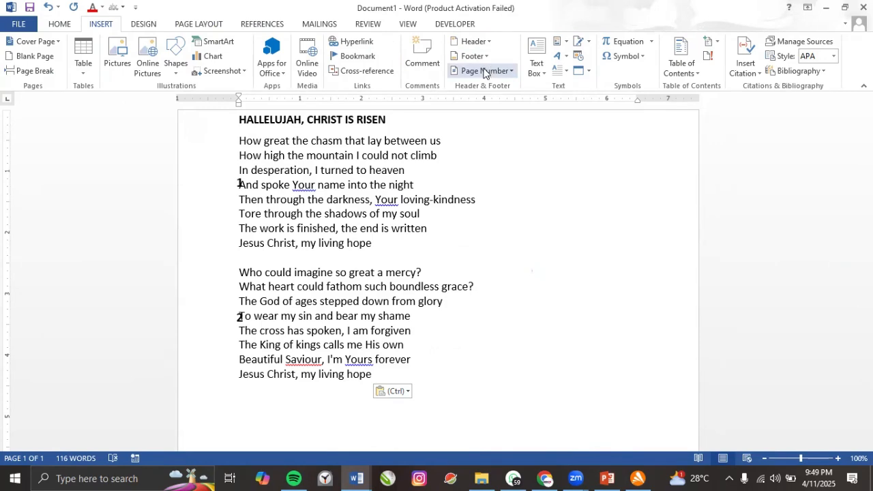
click(474, 42)
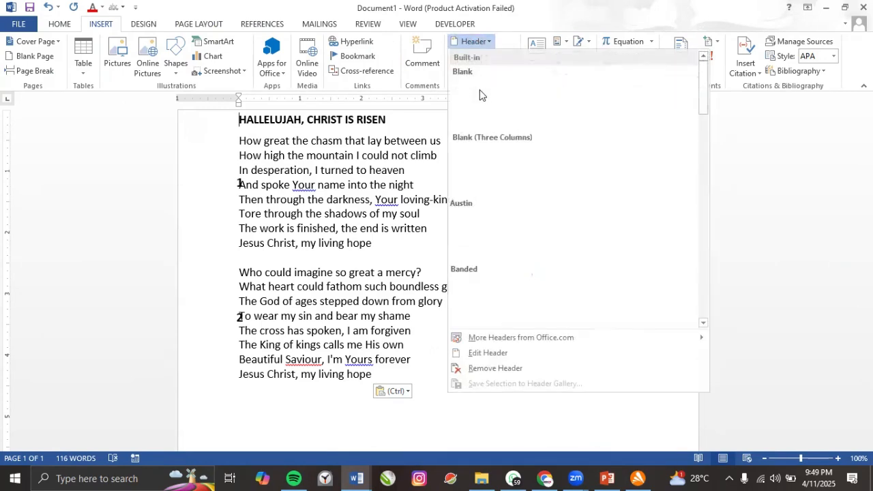
click(478, 99)
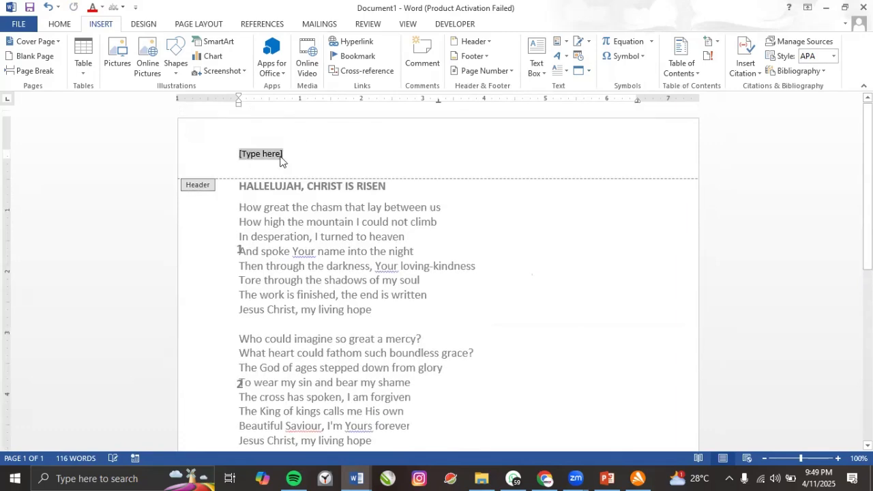
key(BackSpace)
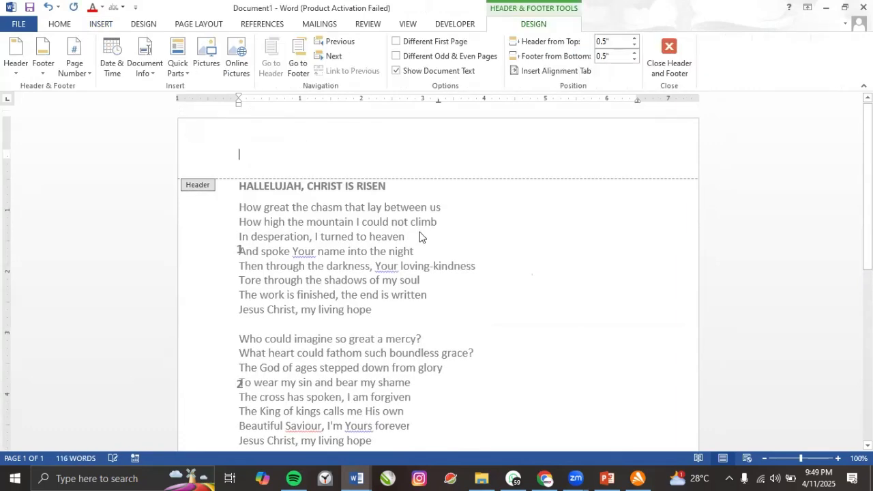
double_click(391, 222)
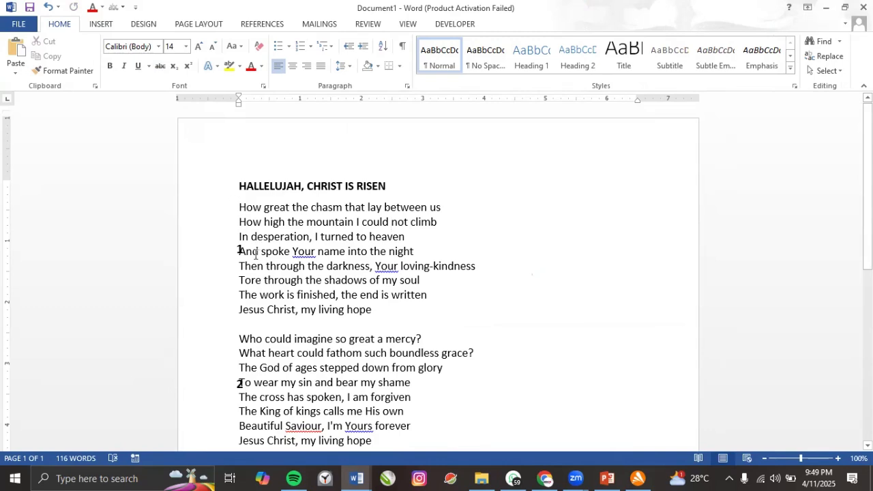
scroll(240, 230, down, 1)
Delete the stray 1 and 2 marker boxes beside the And spoke and To wear lines.
click(240, 220)
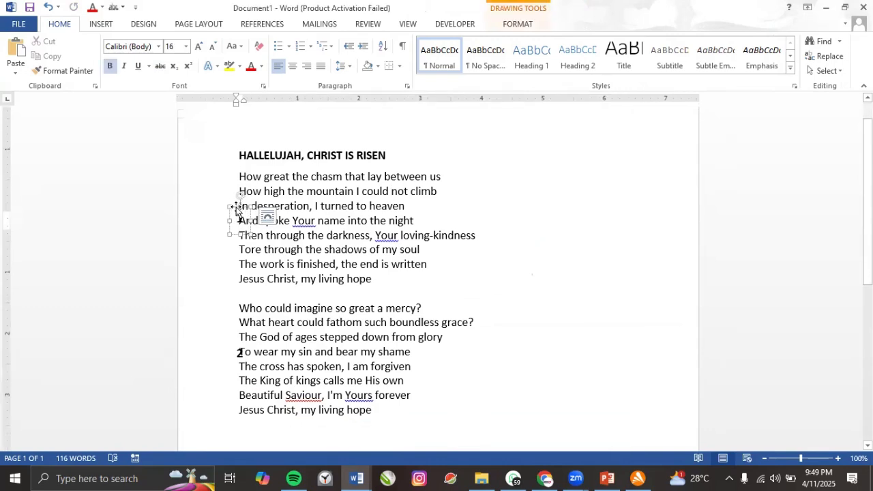
key(Delete)
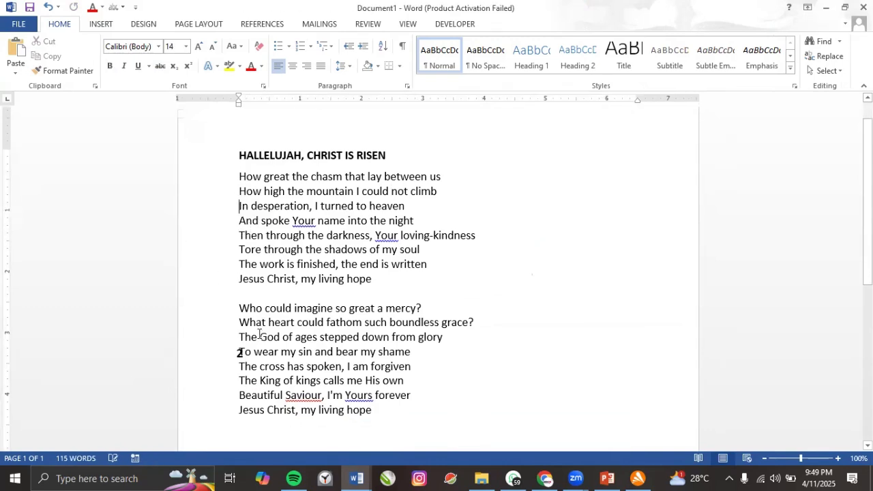
click(239, 352)
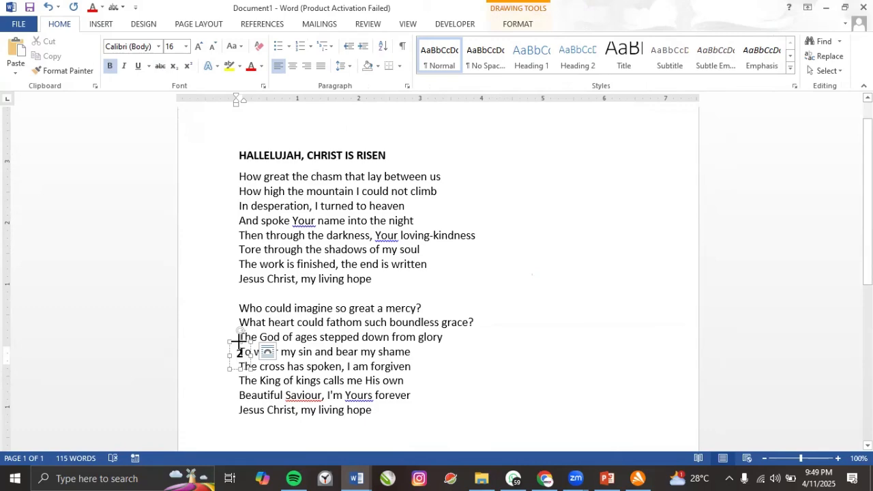
click(239, 339)
key(Delete)
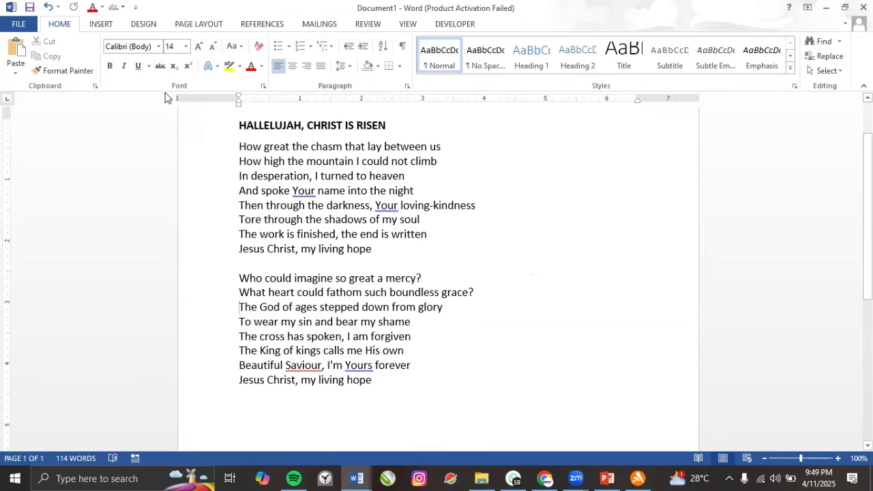
Select the whole song, then clear the selection and review the 114-word lyrics.
scroll(210, 152, up, 1)
scroll(239, 190, down, 1)
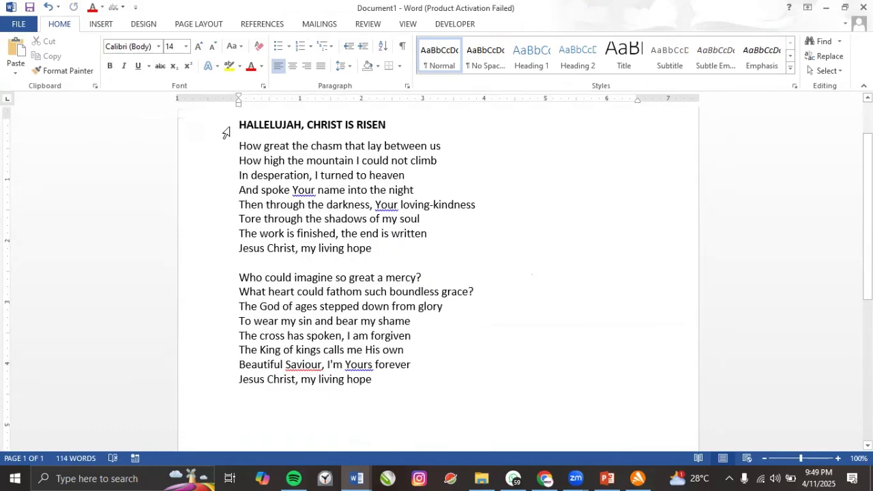
drag(239, 125, 374, 249)
drag(423, 354, 428, 384)
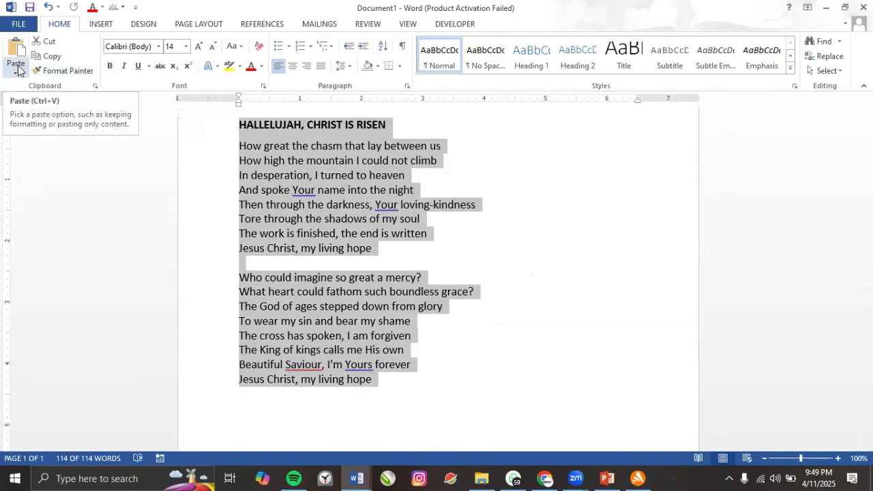
click(246, 179)
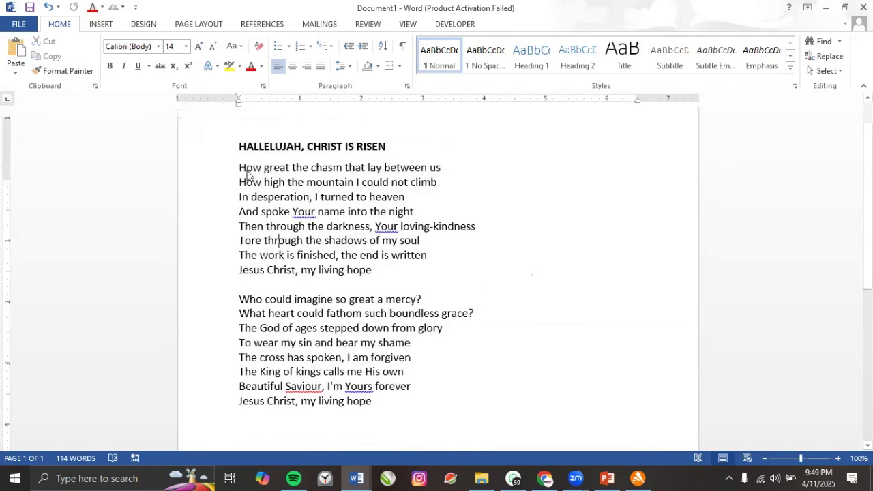
scroll(242, 180, up, 2)
drag(239, 186, 341, 373)
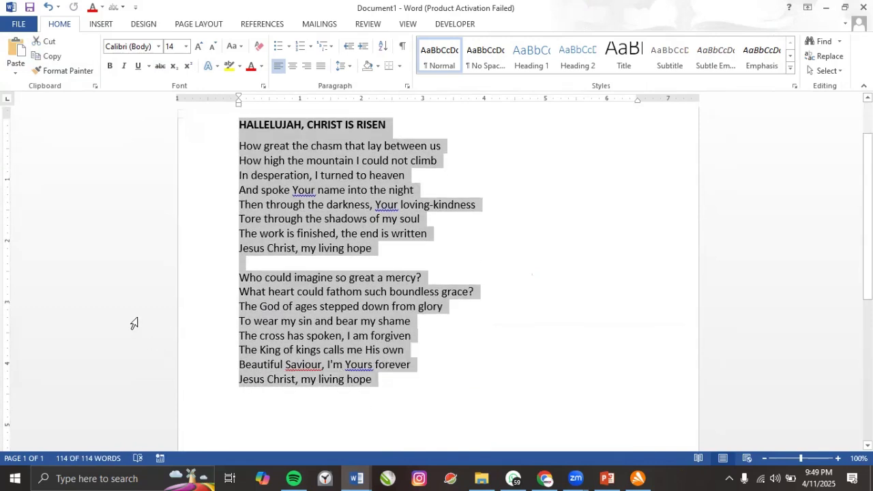
scroll(244, 210, up, 2)
click(237, 185)
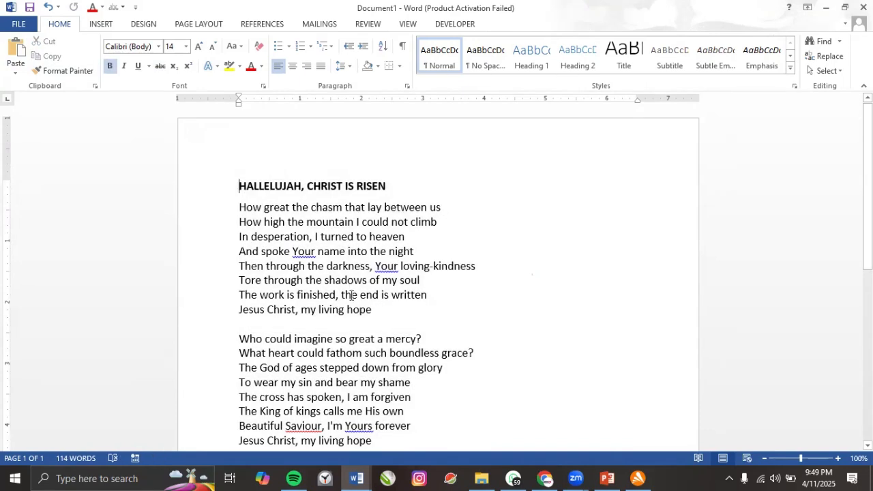
scroll(404, 391, down, 2)
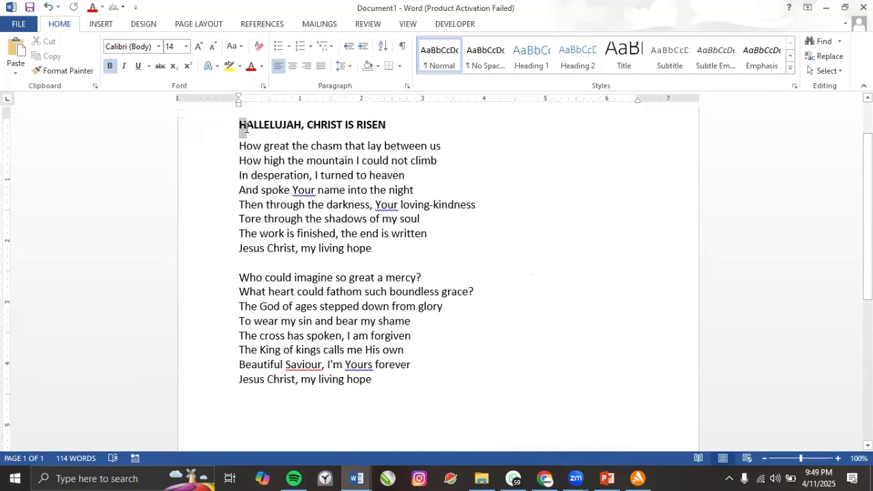
Select the lyrics, then clear the selection and place the cursor in the text.
drag(241, 124, 403, 376)
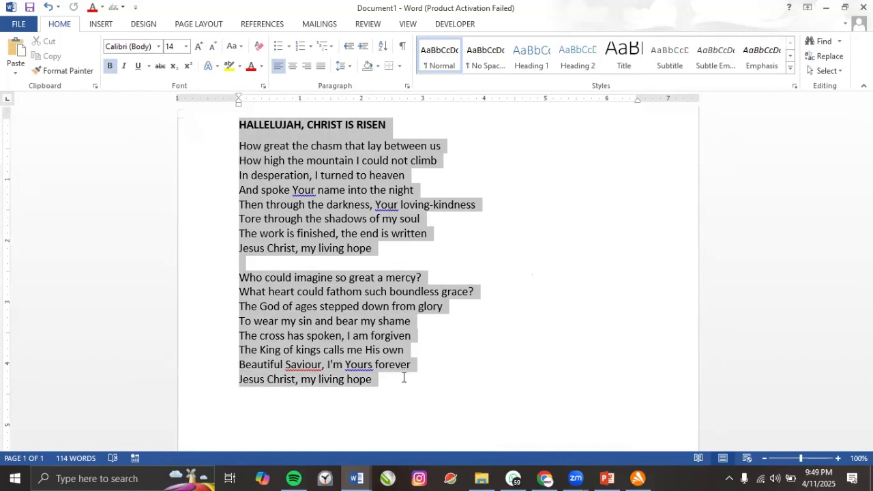
click(285, 191)
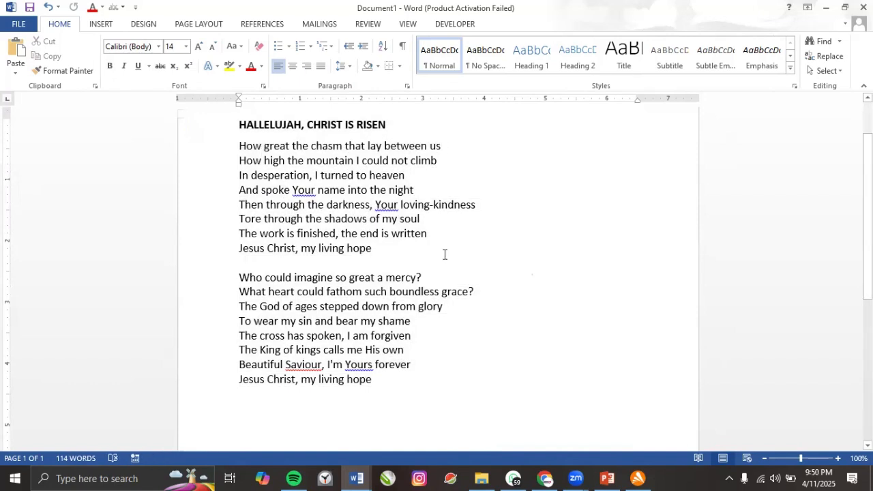
click(240, 125)
click(287, 161)
Select all the lyrics from the title onward and cut them, leaving an empty page.
drag(240, 124, 257, 355)
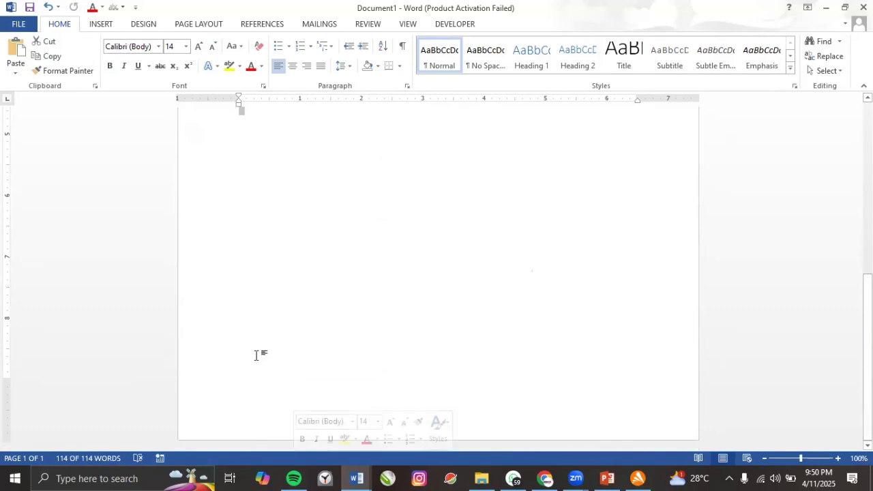
scroll(306, 234, up, 5)
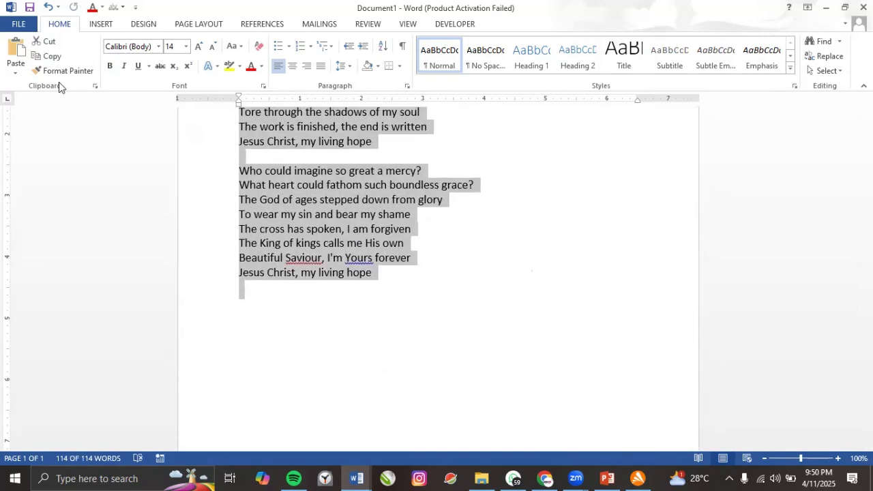
click(49, 41)
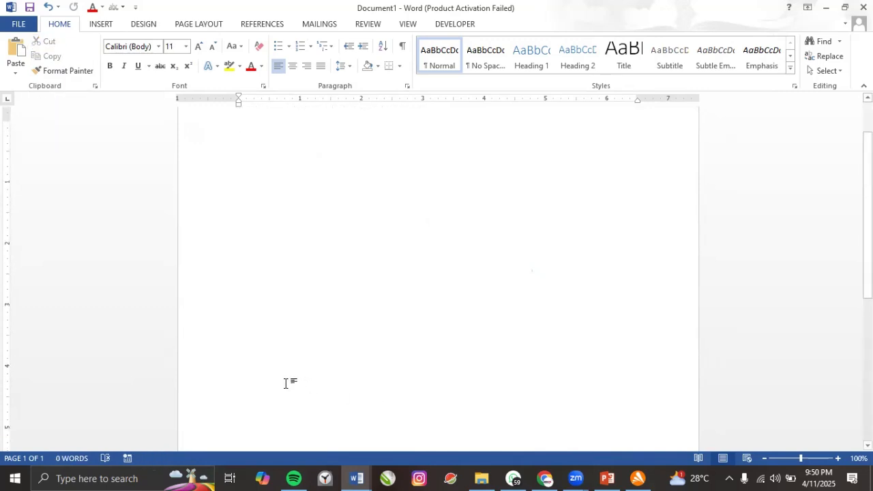
scroll(323, 247, up, 2)
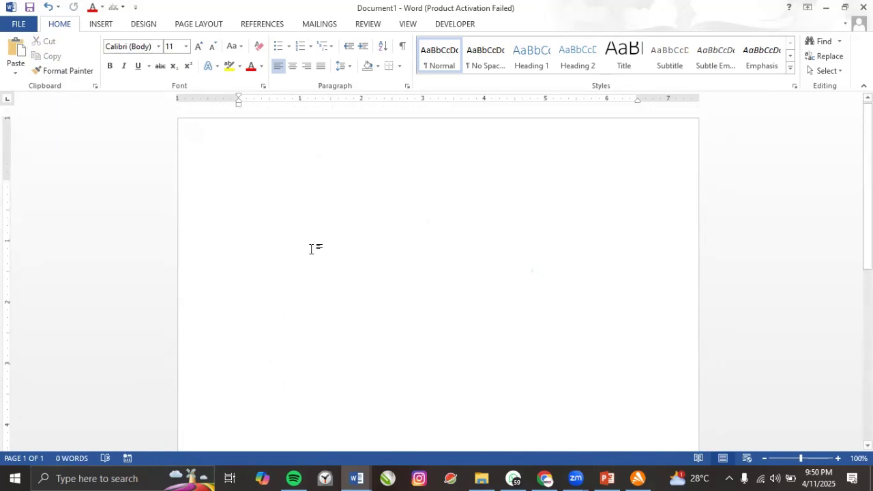
double_click(275, 271)
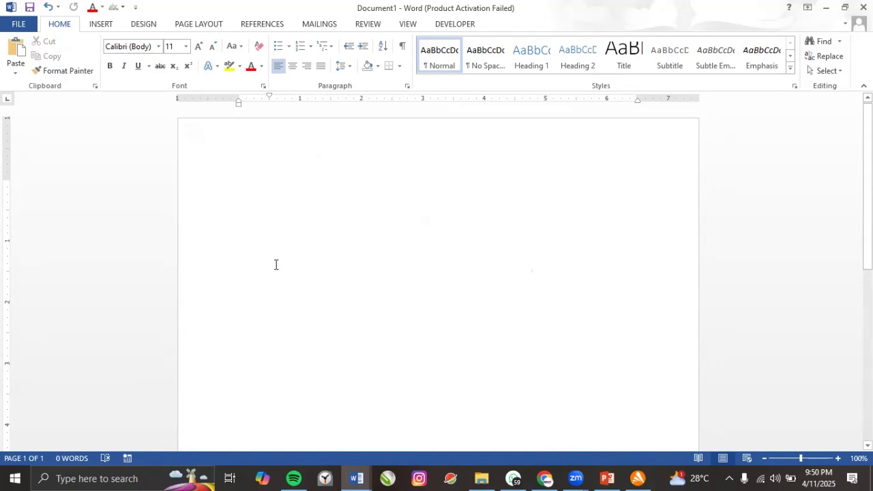
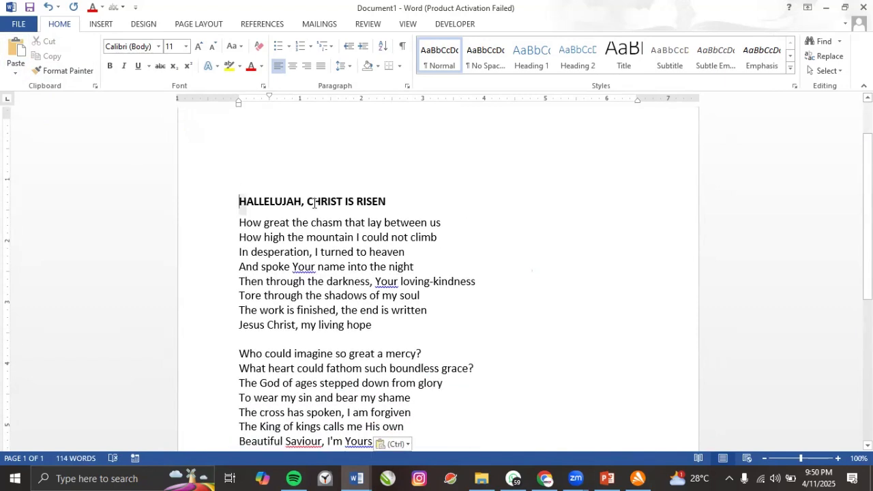
Copy the HALLELUJAH, CHRIST IS RISEN title, paste it twice, and add a 'CTRL + V - PASTE' line.
triple_click(312, 202)
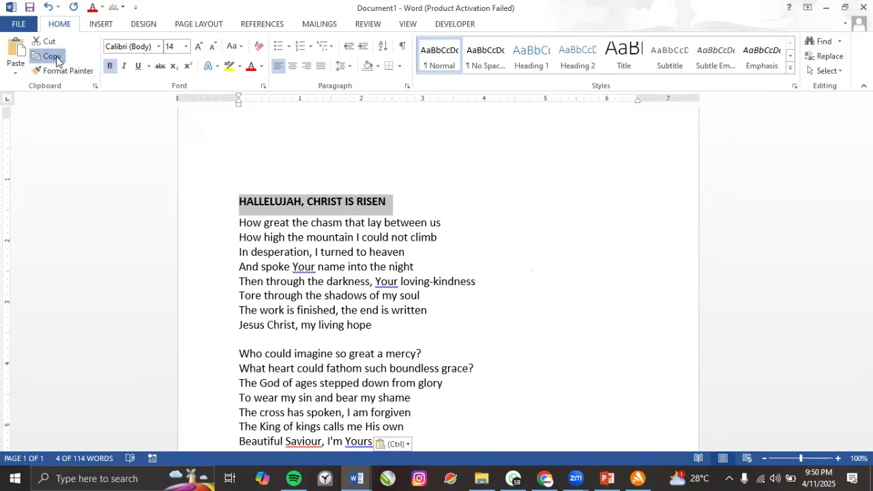
click(56, 58)
click(396, 203)
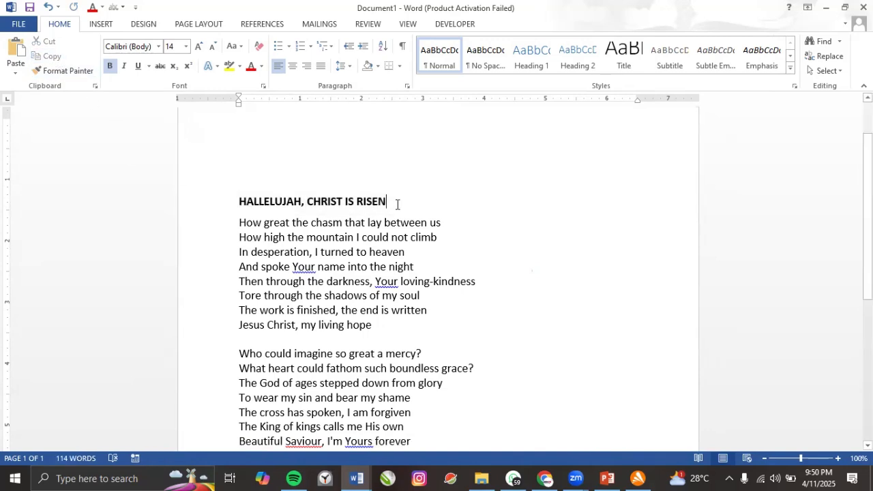
key(Return)
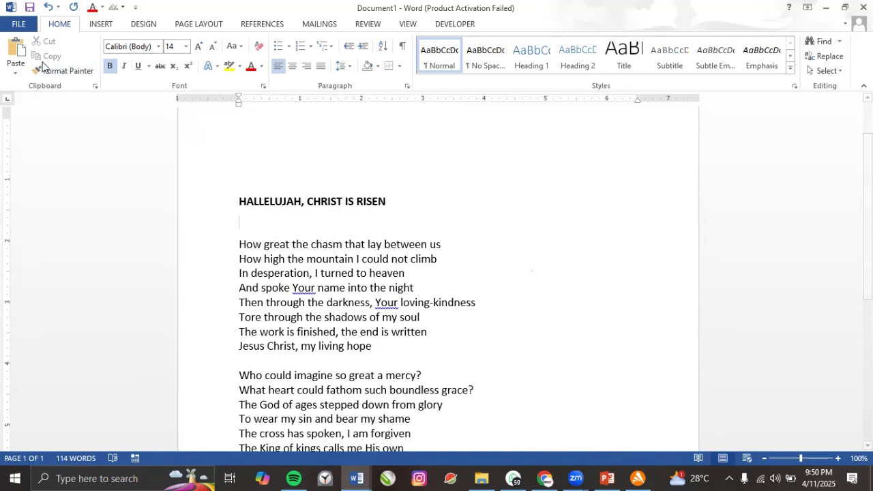
click(16, 51)
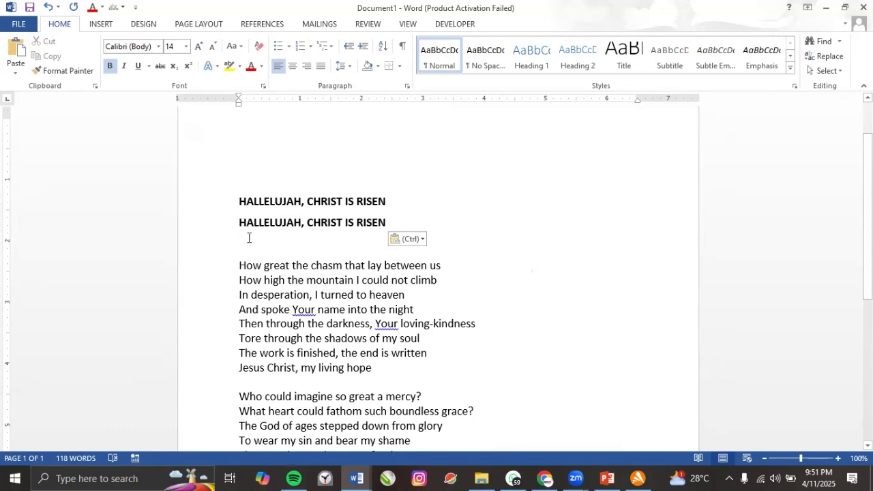
key(ctrl+v)
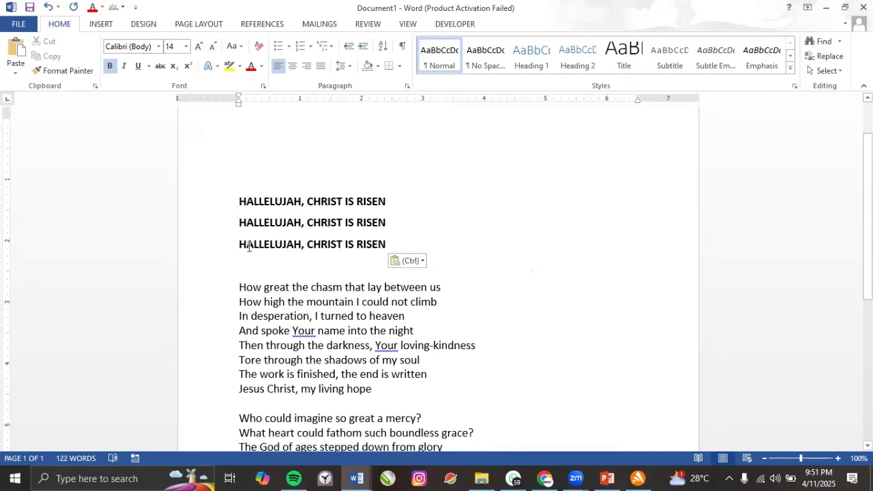
text(C)
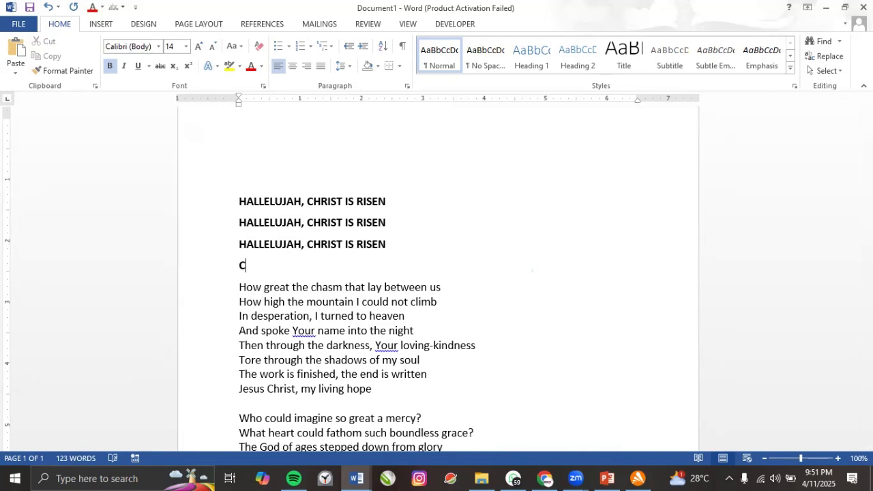
text(TRL + V - PASTE)
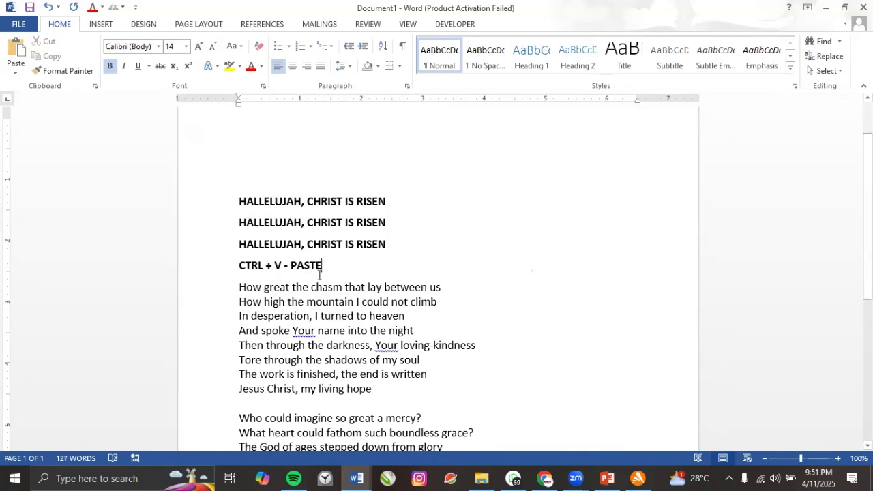
drag(325, 266, 237, 266)
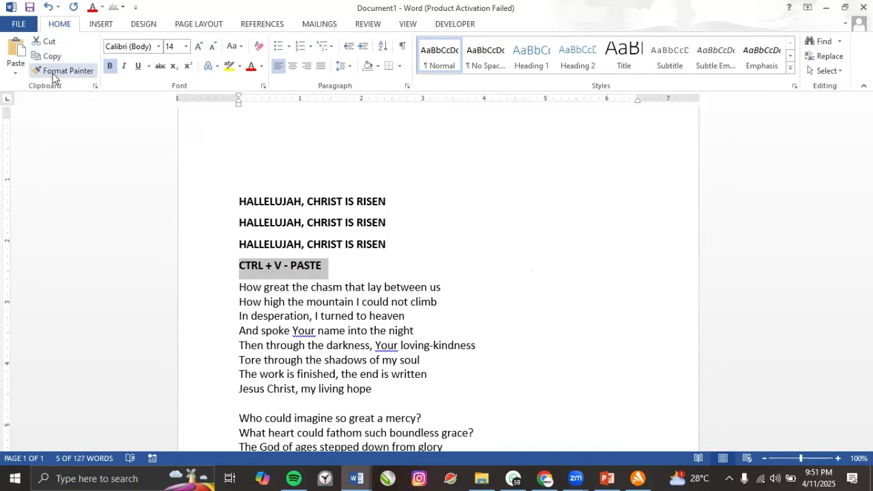
click(317, 270)
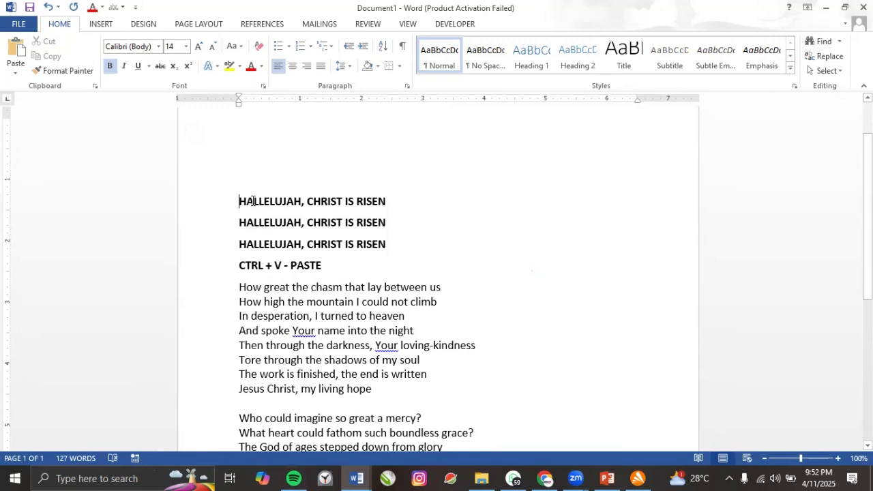
drag(239, 201, 323, 260)
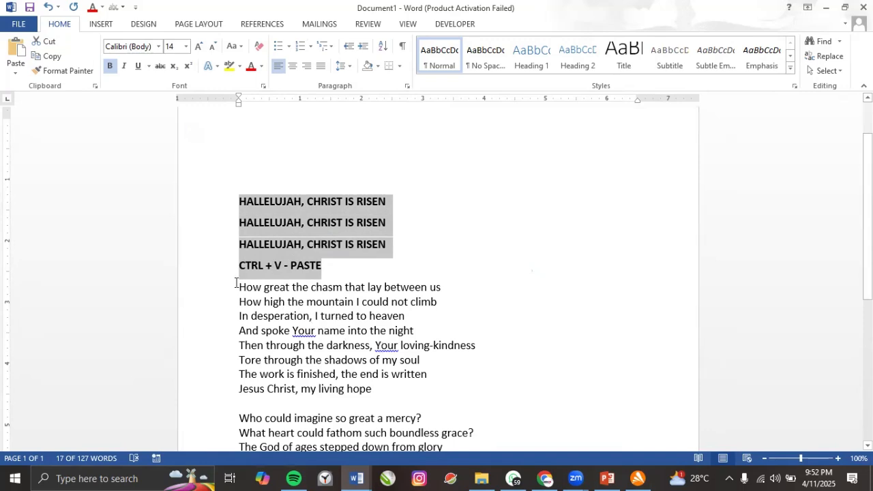
drag(237, 287, 278, 330)
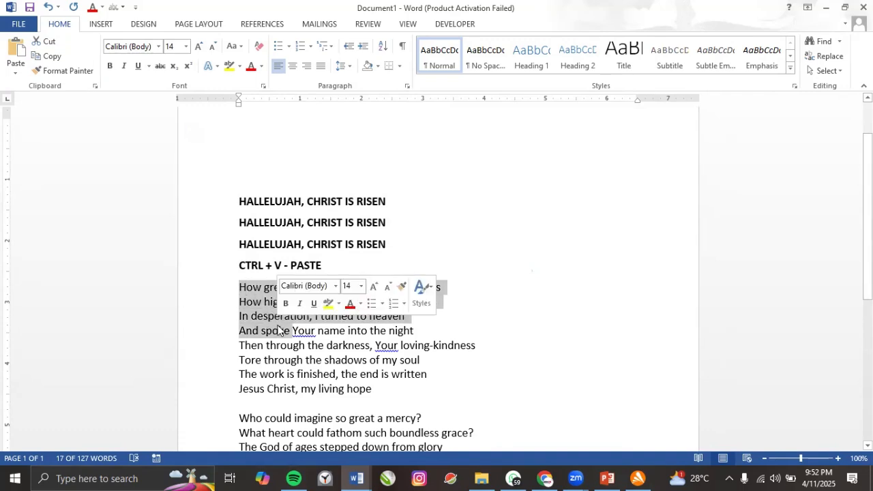
click(251, 300)
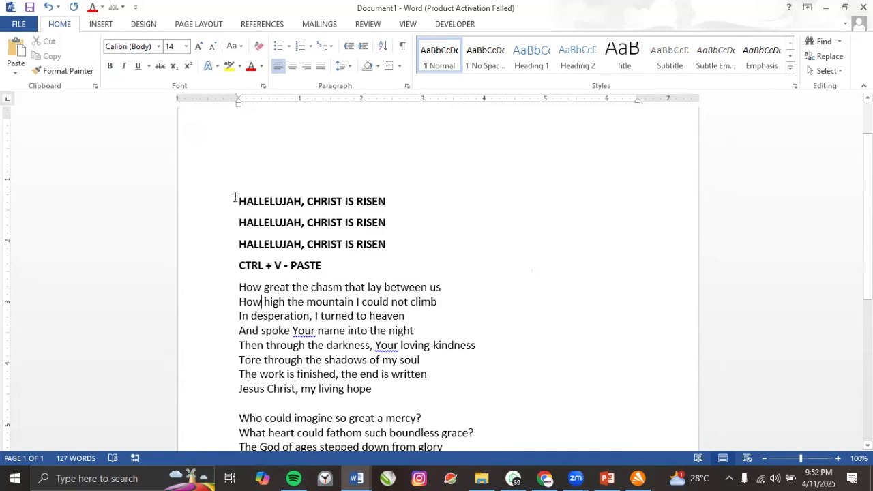
drag(237, 200, 393, 203)
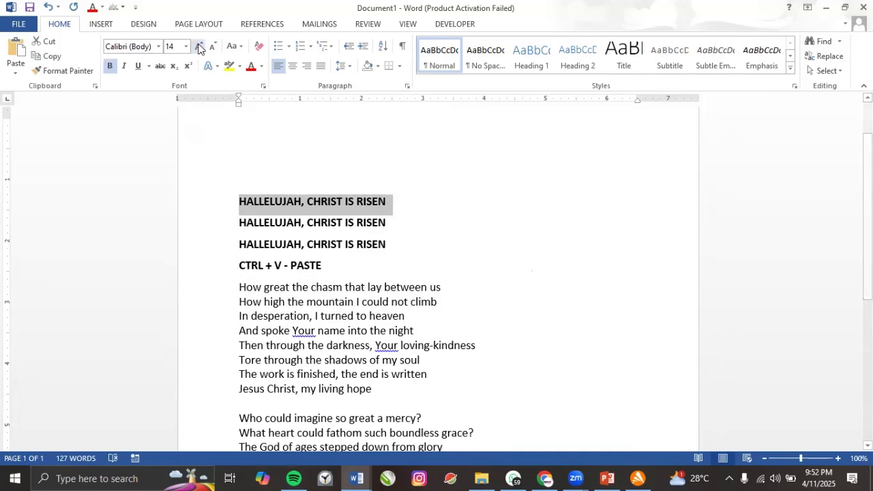
Format the first HALLELUJAH, CHRIST IS RISEN line as red Algerian, grown to size 20.
click(147, 49)
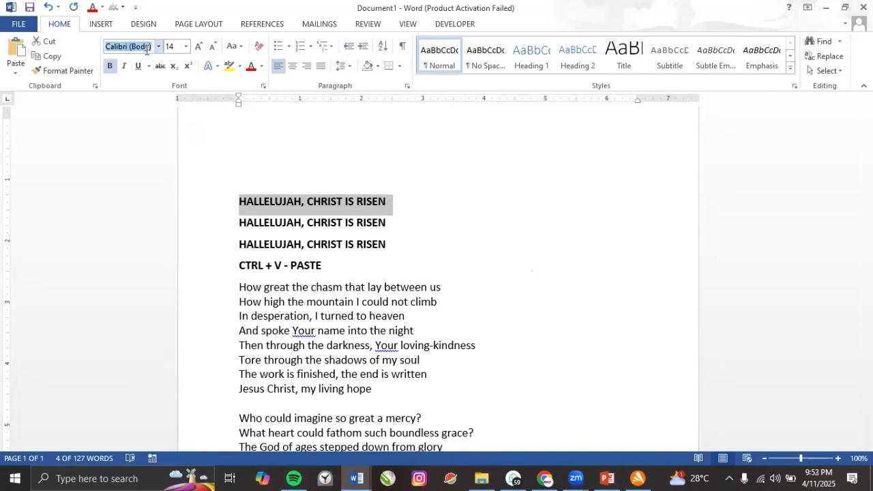
text(Algerian)
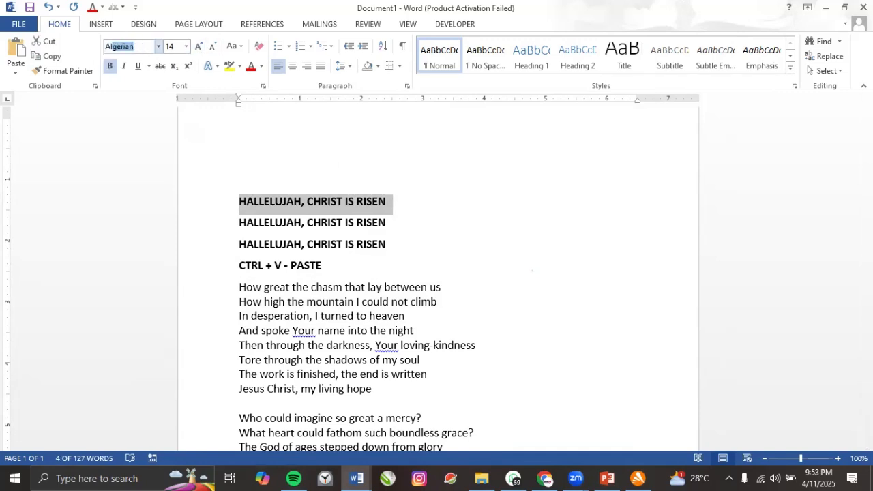
key(Return)
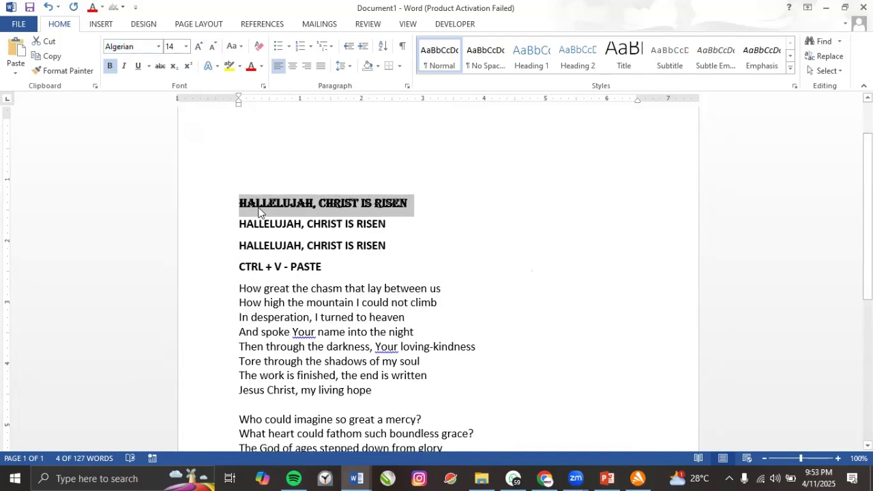
click(251, 66)
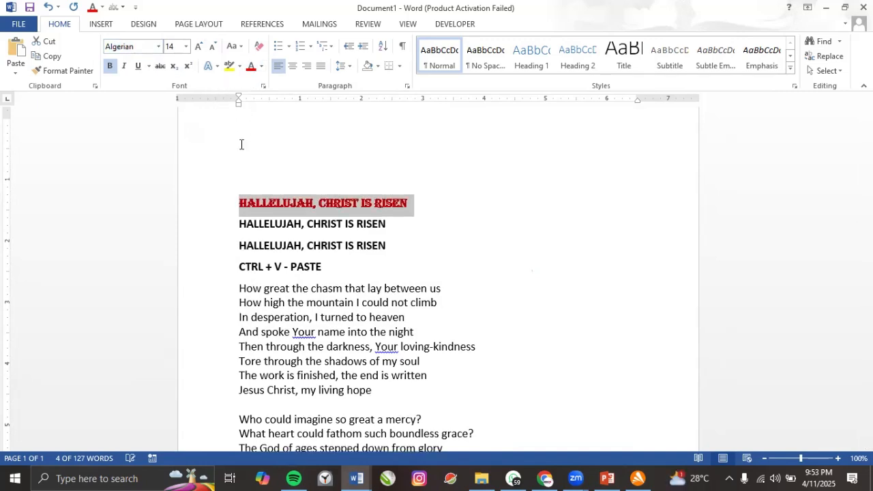
click(199, 47)
click(200, 47)
click(199, 47)
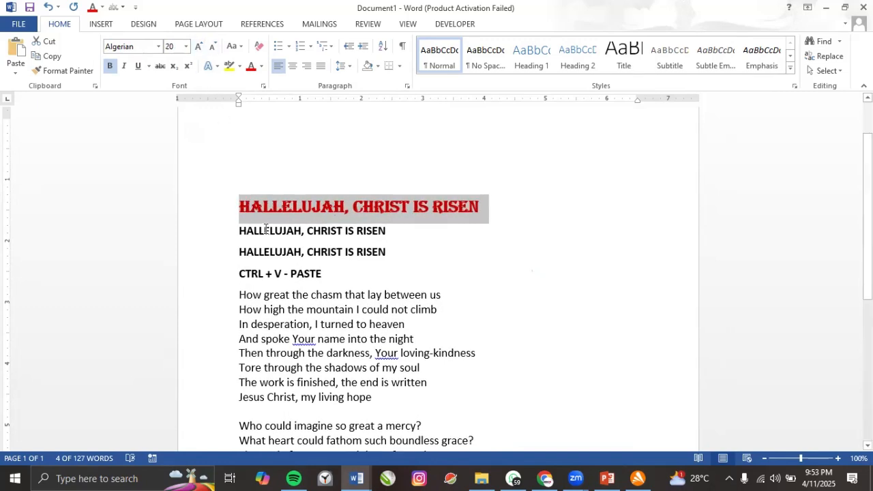
click(296, 324)
scroll(298, 311, down, 1)
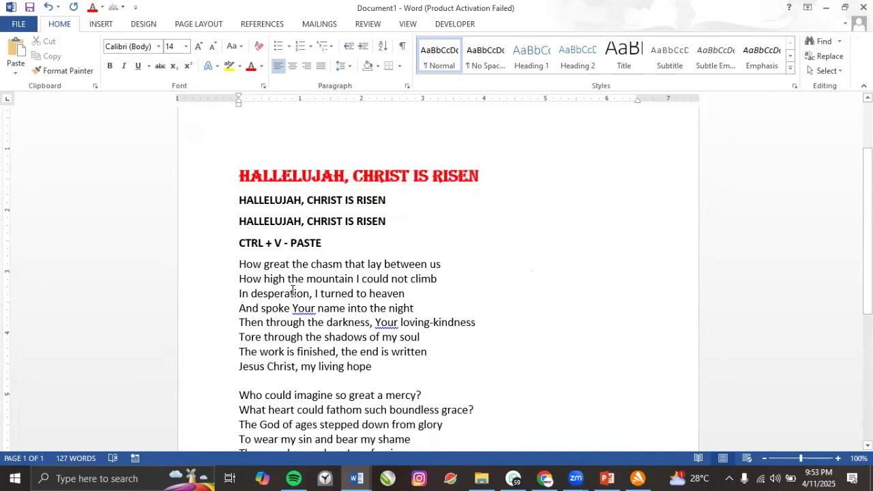
click(261, 265)
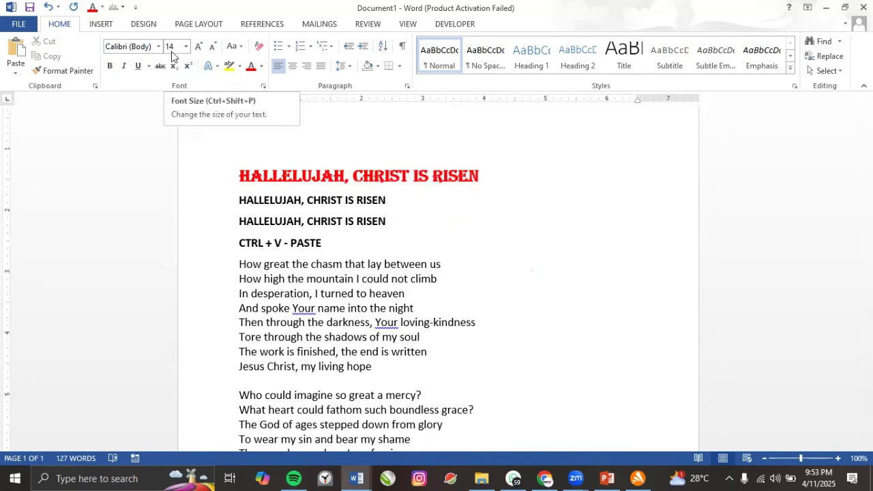
Pick up the red Algerian 20 pt title formatting with Format Painter.
click(261, 279)
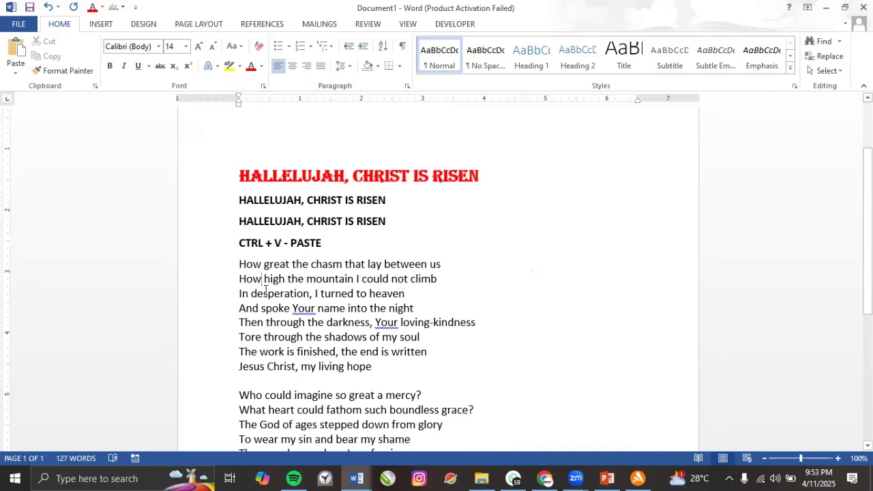
click(253, 175)
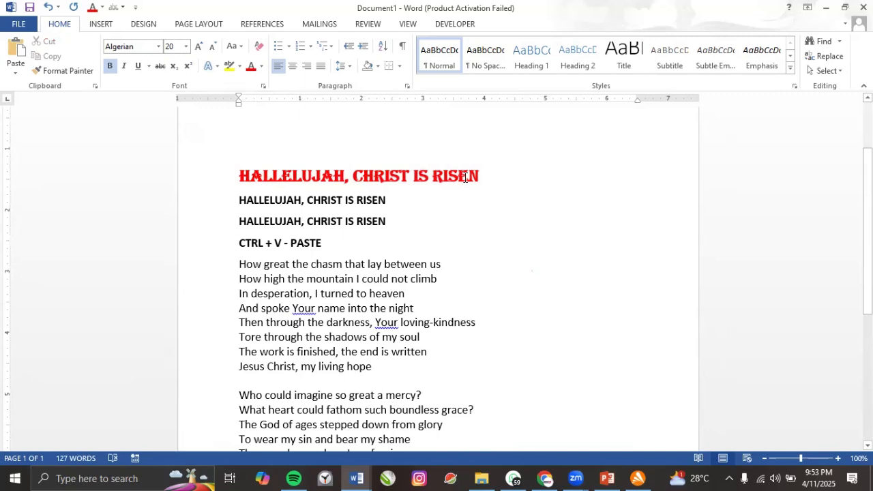
click(375, 175)
click(293, 176)
click(72, 74)
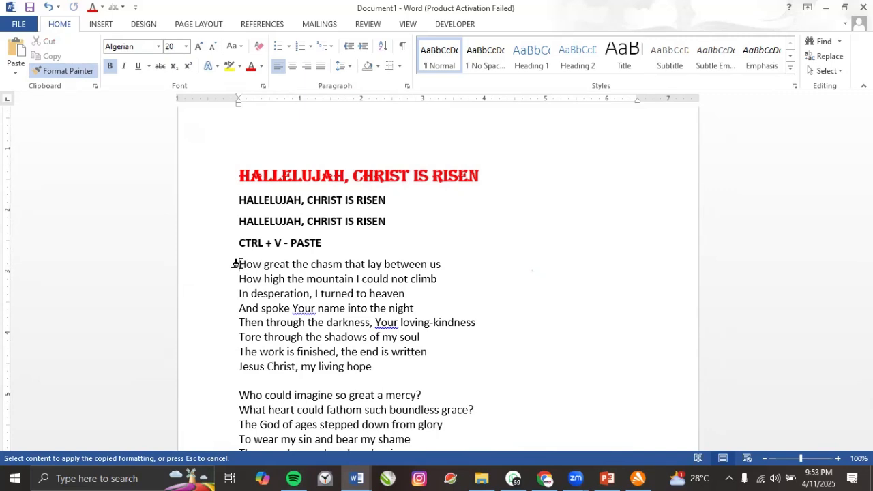
Paint the title formatting across the stanza from HOW GREAT THE CHASM to JESUS CHRIST, MY LIVING HOPE.
mouse_move(240, 264)
mouse_down()
mouse_move(408, 293)
mouse_move(423, 369)
mouse_up()
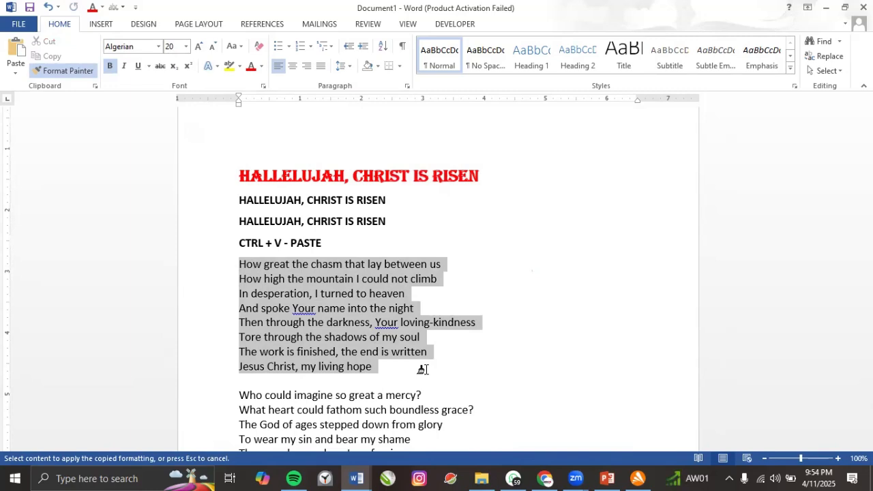
drag(426, 368, 426, 368)
scroll(340, 292, down, 3)
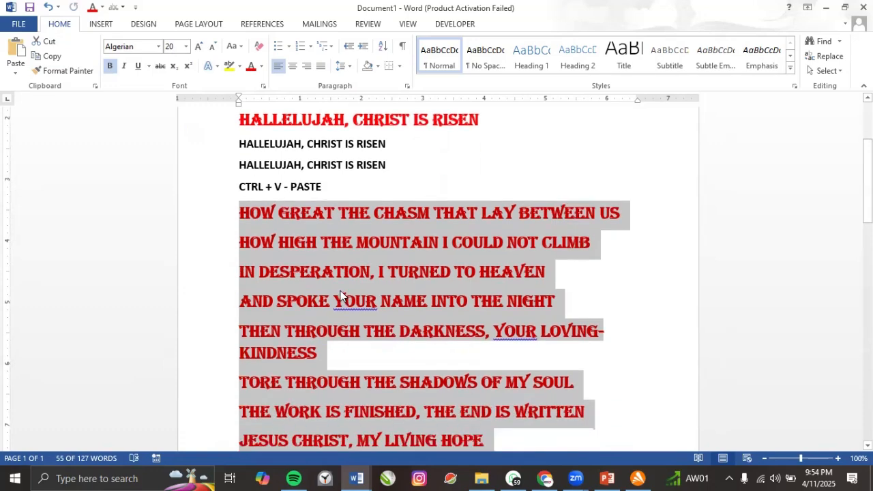
scroll(304, 249, down, 3)
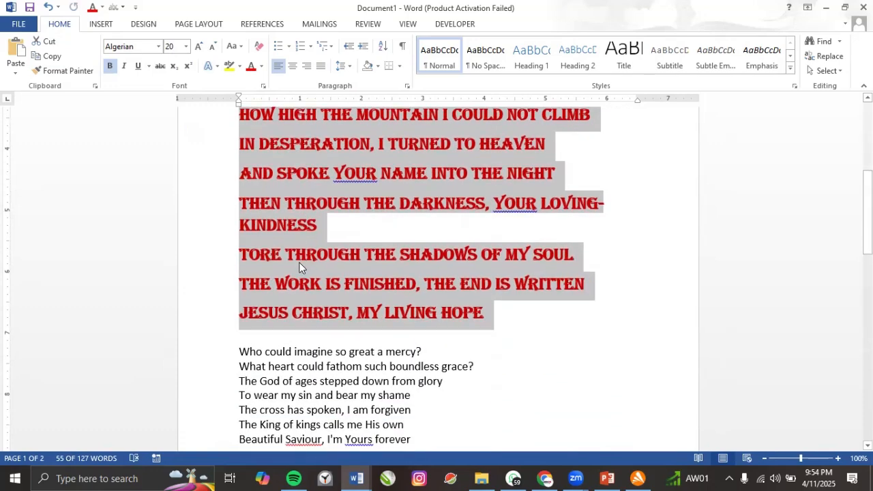
click(298, 263)
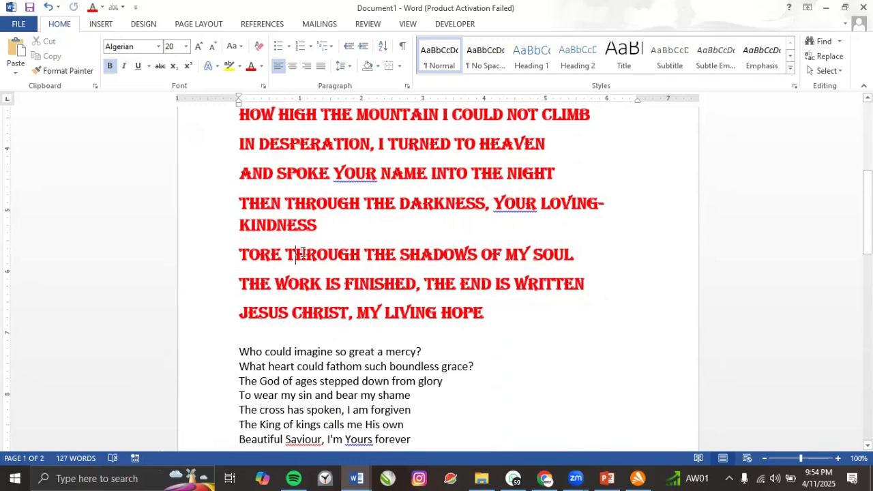
scroll(305, 249, up, 3)
scroll(305, 249, up, 3)
scroll(294, 287, down, 3)
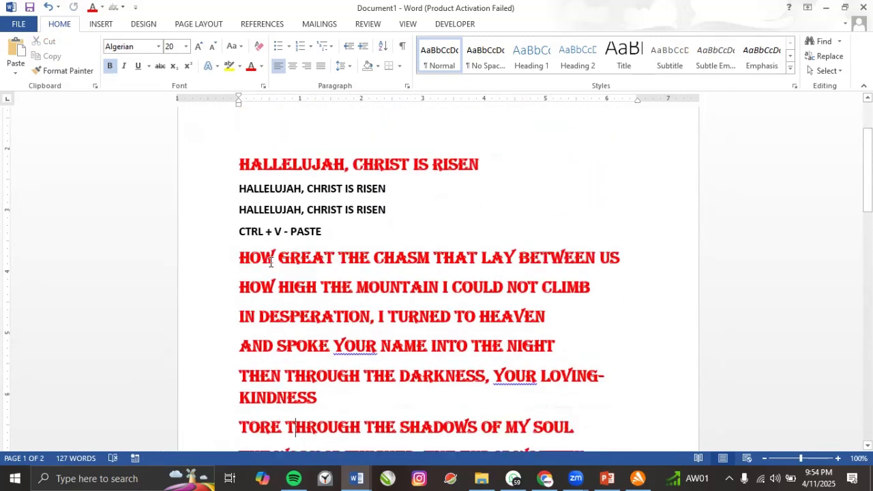
scroll(289, 300, down, 5)
click(300, 289)
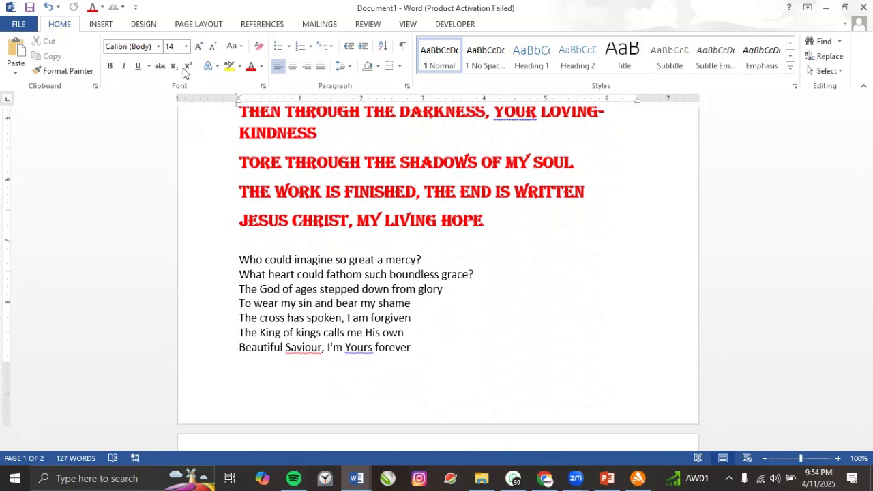
scroll(313, 242, up, 3)
click(275, 146)
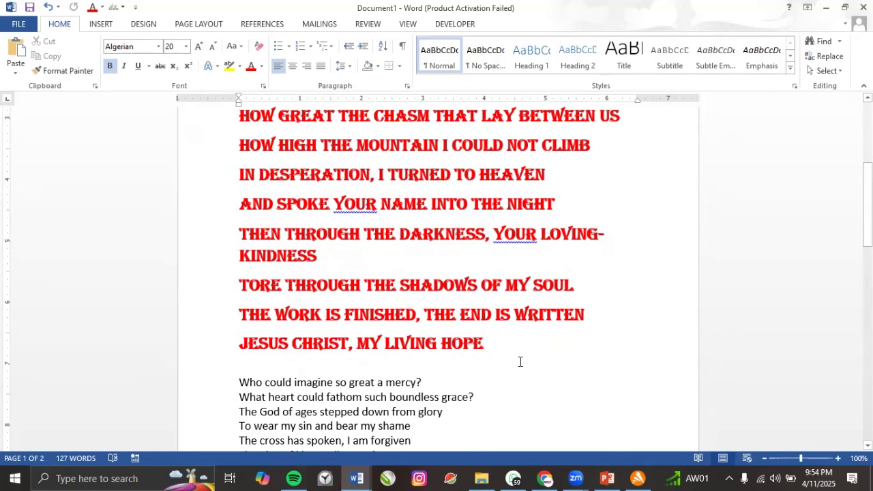
scroll(519, 362, up, 3)
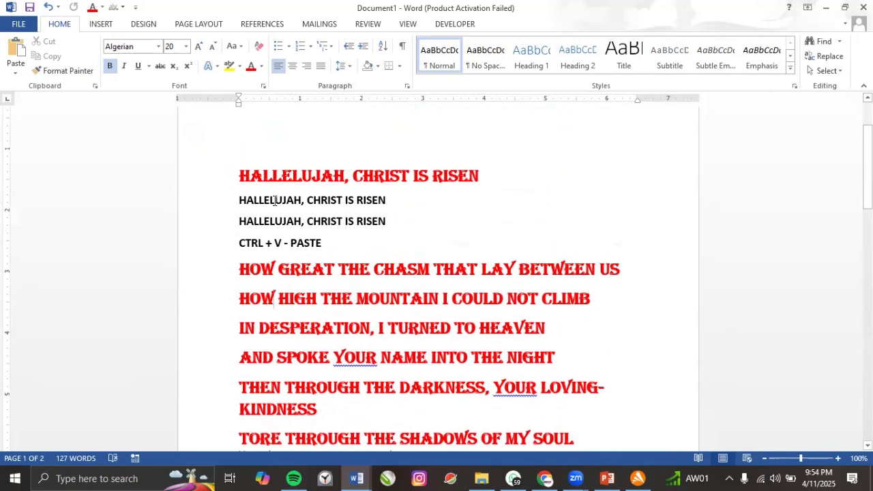
drag(242, 176, 489, 178)
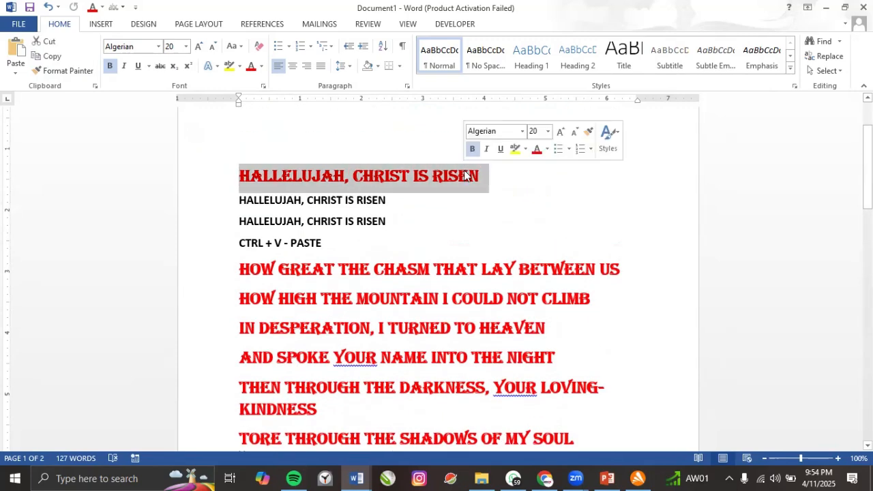
click(291, 69)
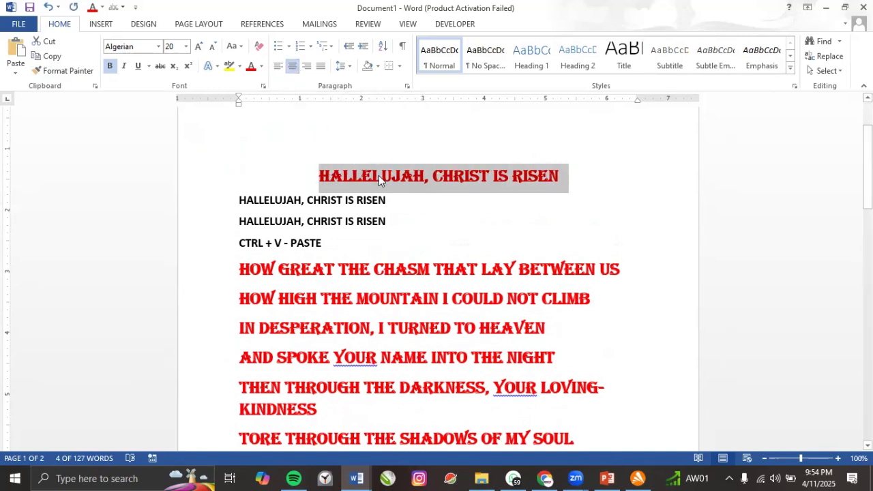
click(72, 71)
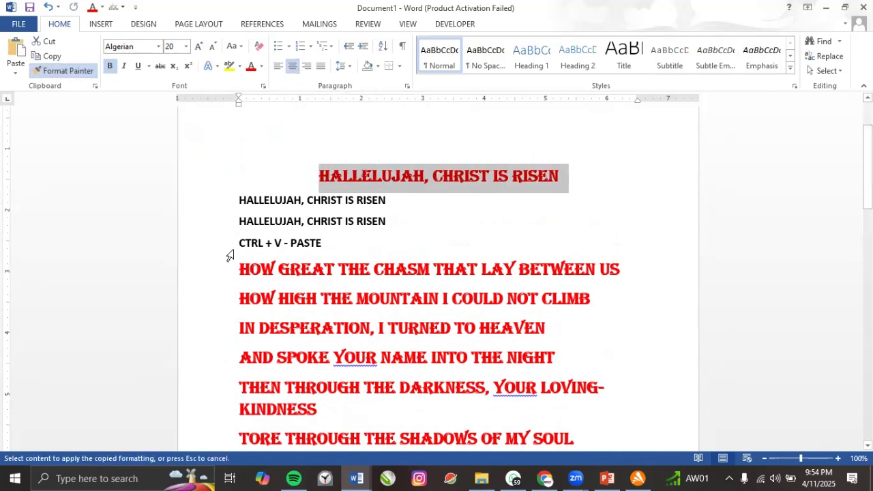
drag(235, 223, 337, 243)
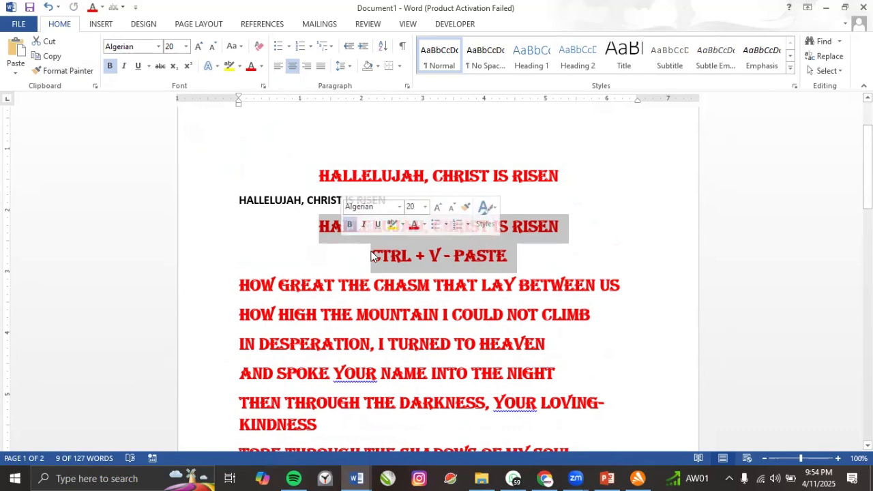
key(ctrl+z)
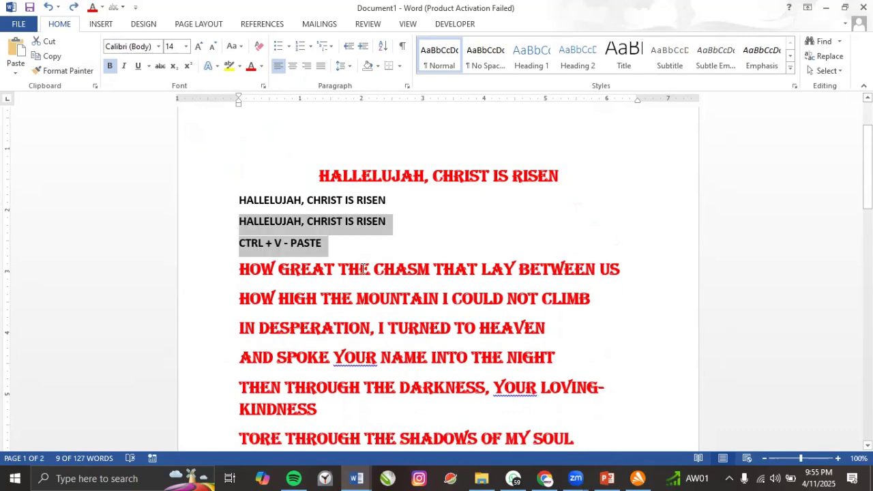
click(328, 222)
scroll(360, 198, down, 2)
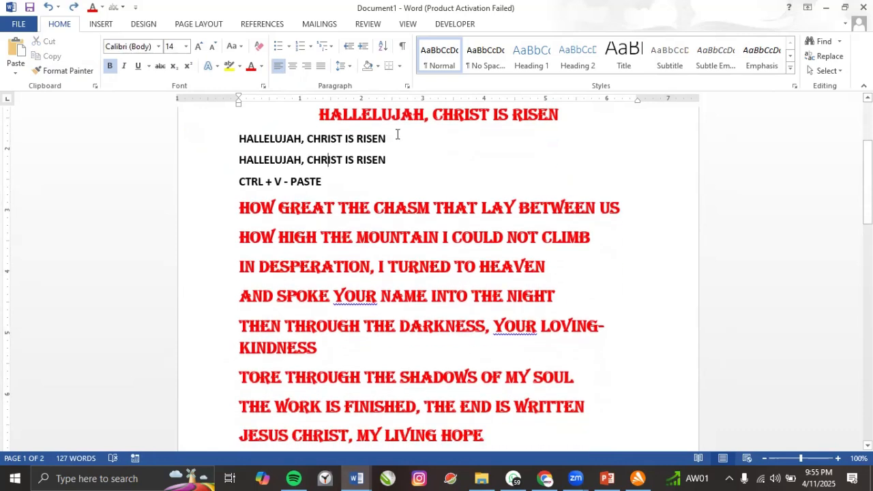
scroll(289, 198, up, 1)
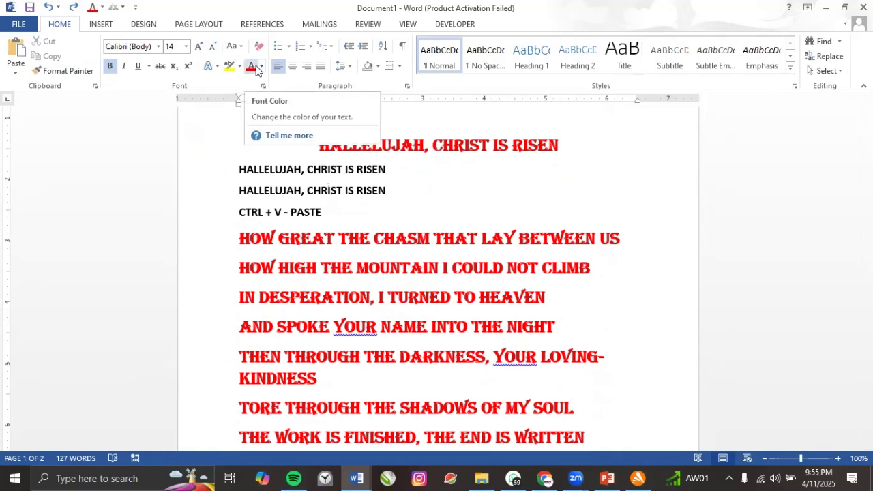
Left-align the red Algerian title with Ctrl+L.
click(313, 239)
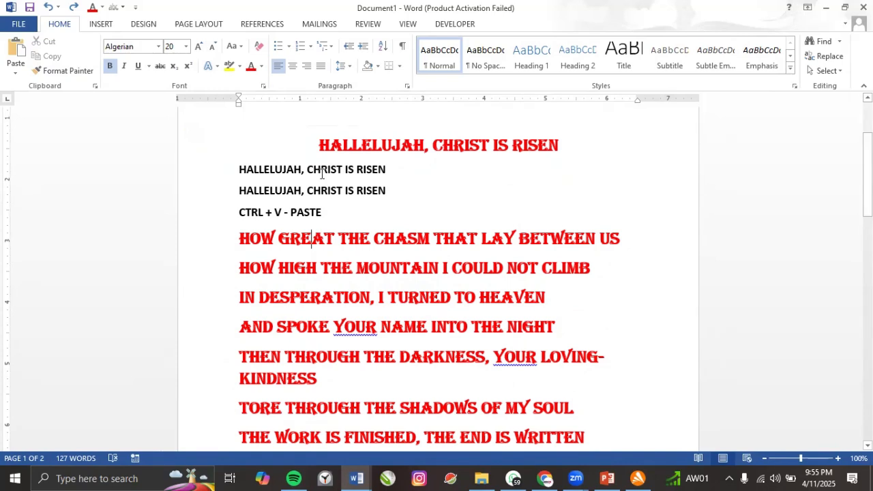
click(320, 146)
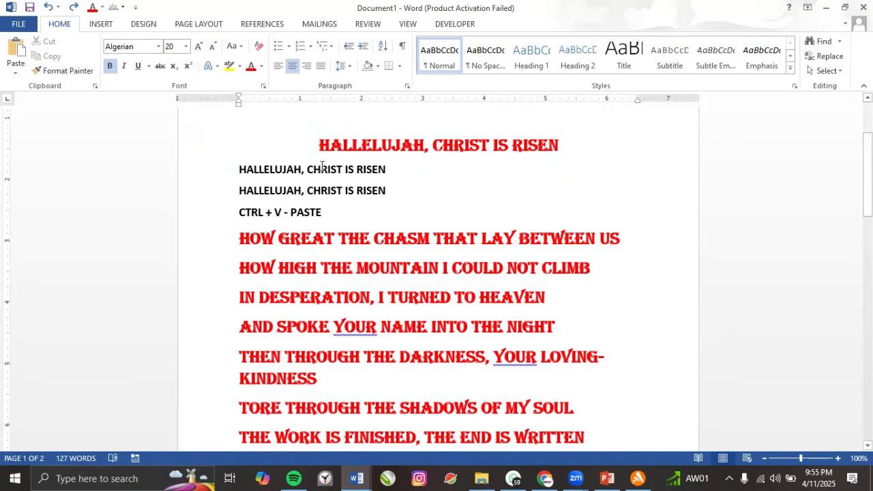
key(ctrl+l)
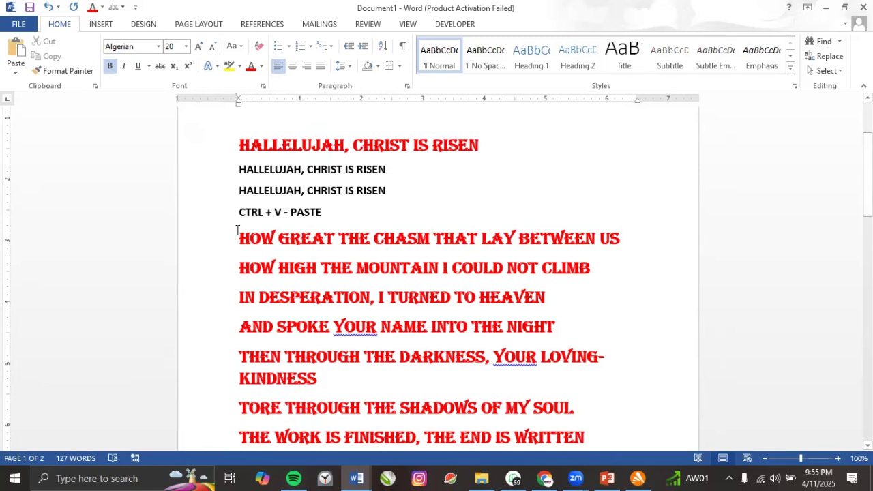
Make the word PASTE red in the CTRL + V - PASTE line.
click(320, 213)
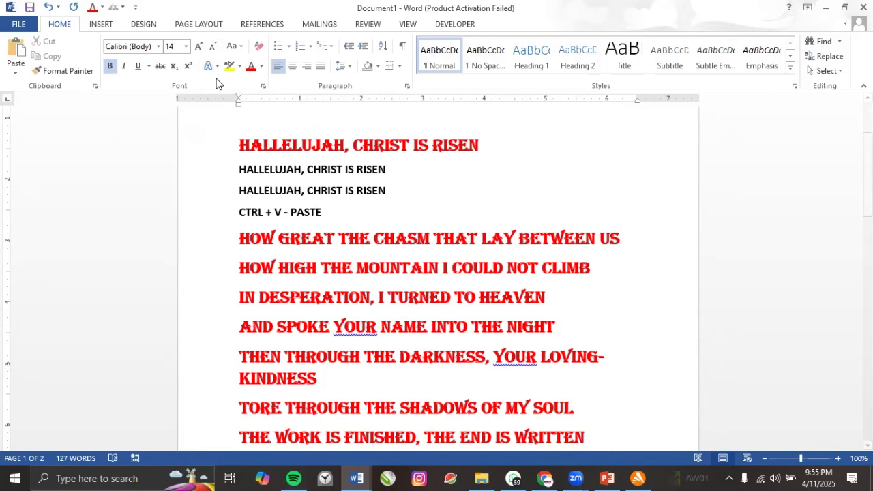
click(251, 66)
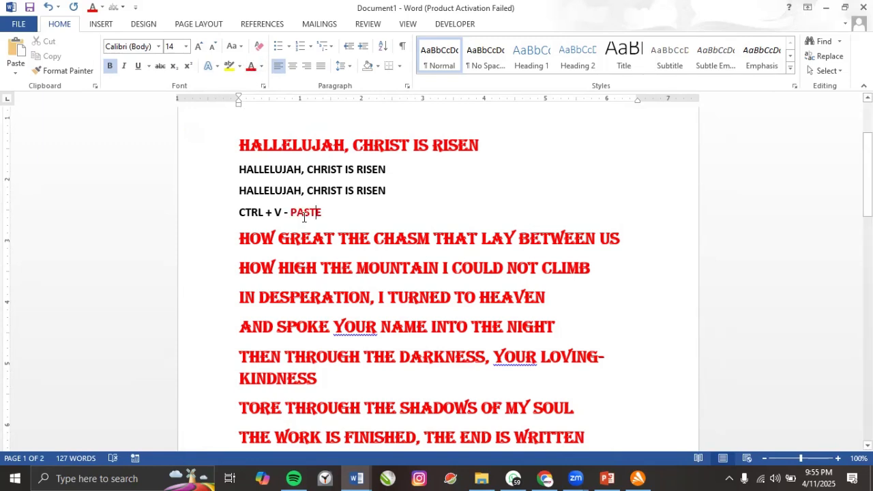
drag(286, 170, 362, 202)
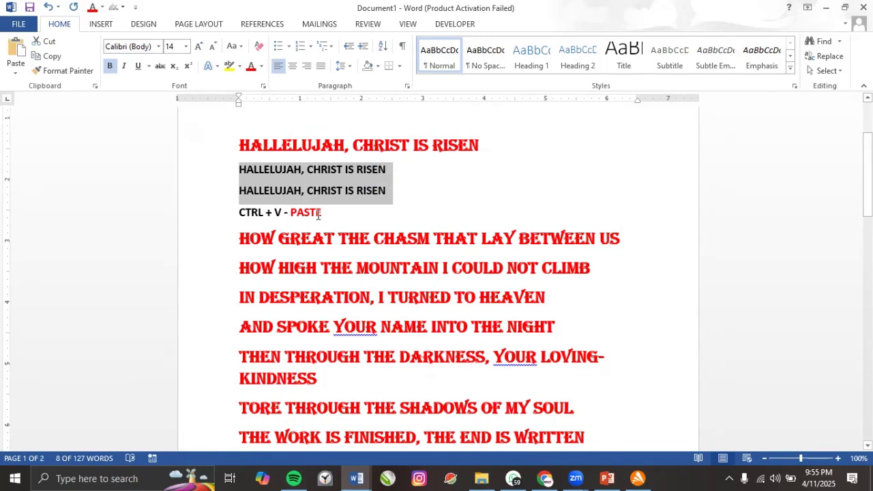
Turn the two plain Hallelujah copies and the CTRL + V - PASTE line red.
drag(321, 213, 254, 180)
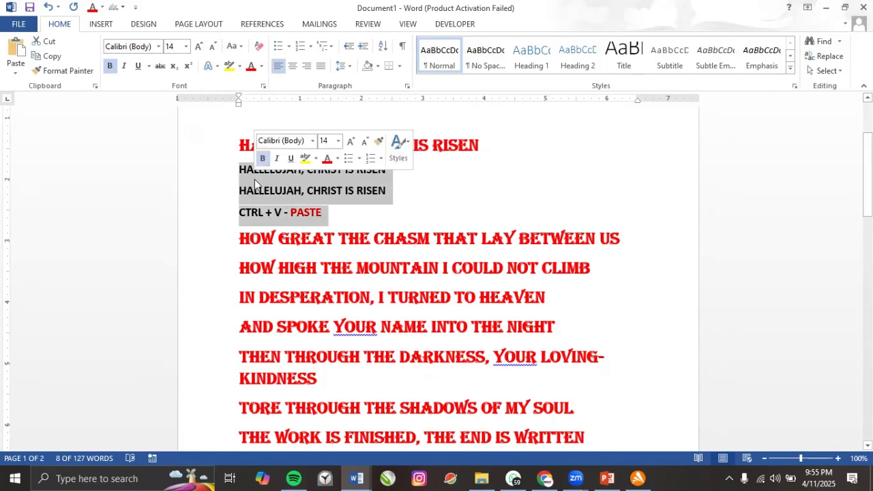
click(263, 66)
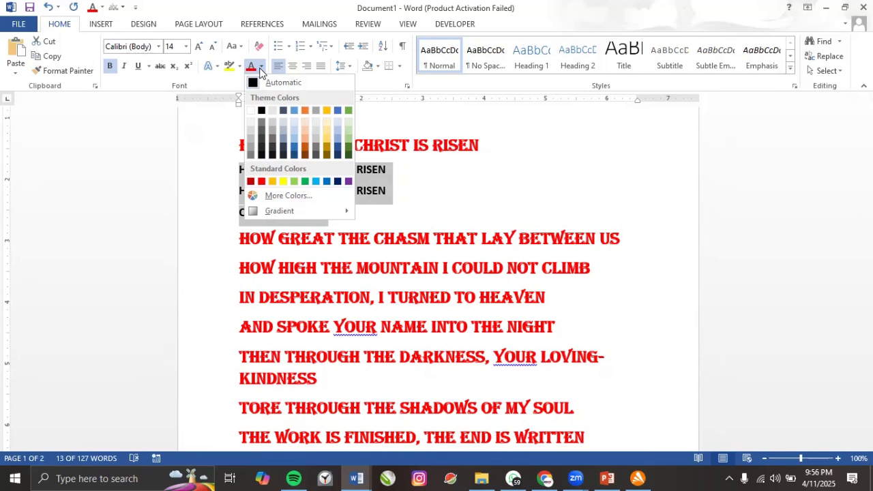
click(259, 68)
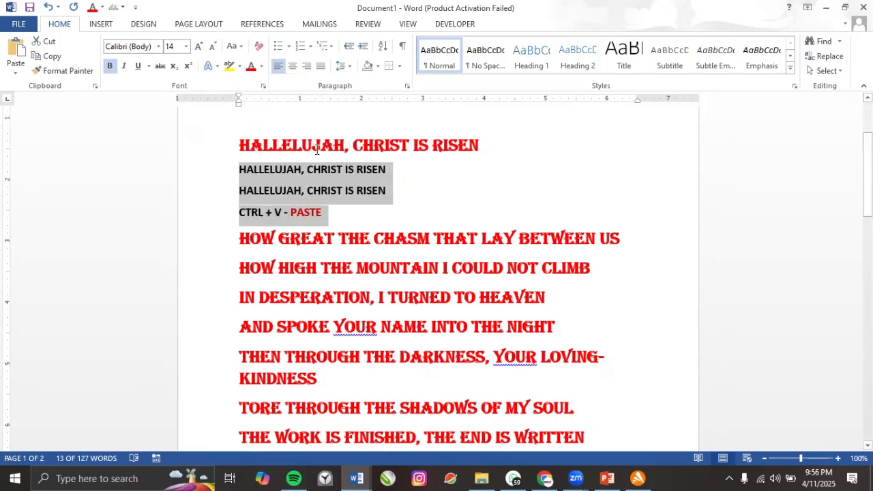
click(251, 67)
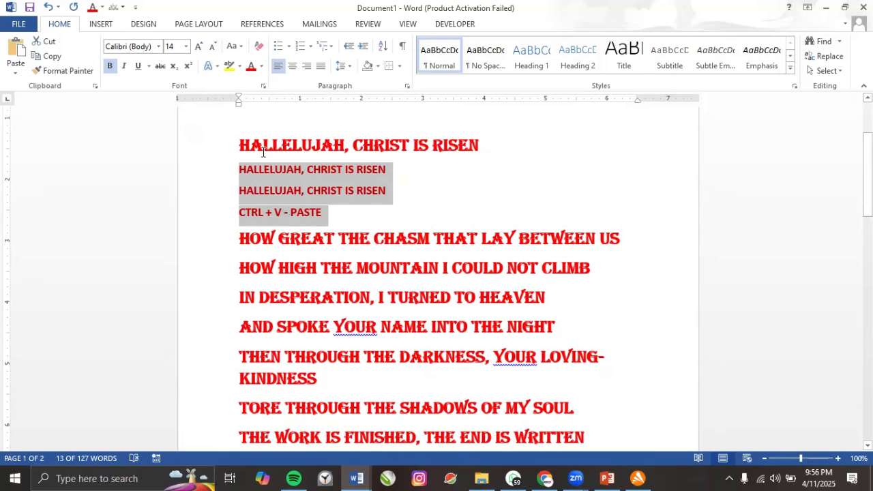
click(261, 67)
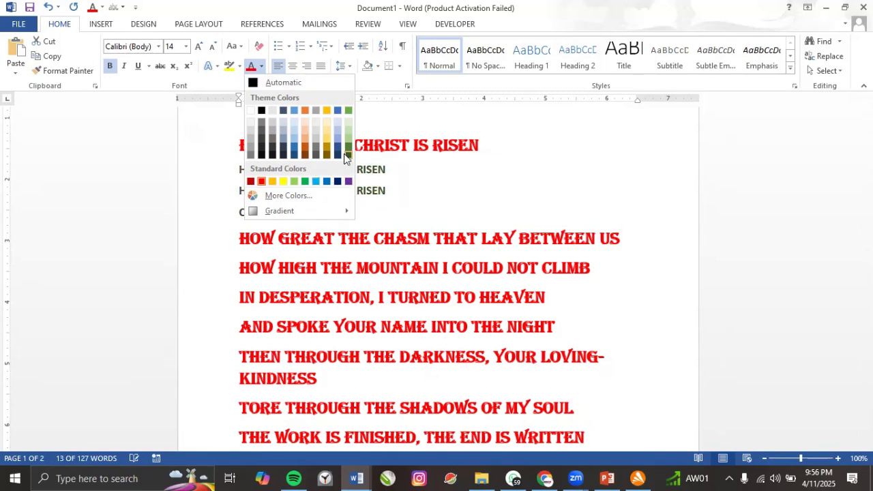
Recolour the two title copies and the paste note a mid pink from More Colors.
click(283, 182)
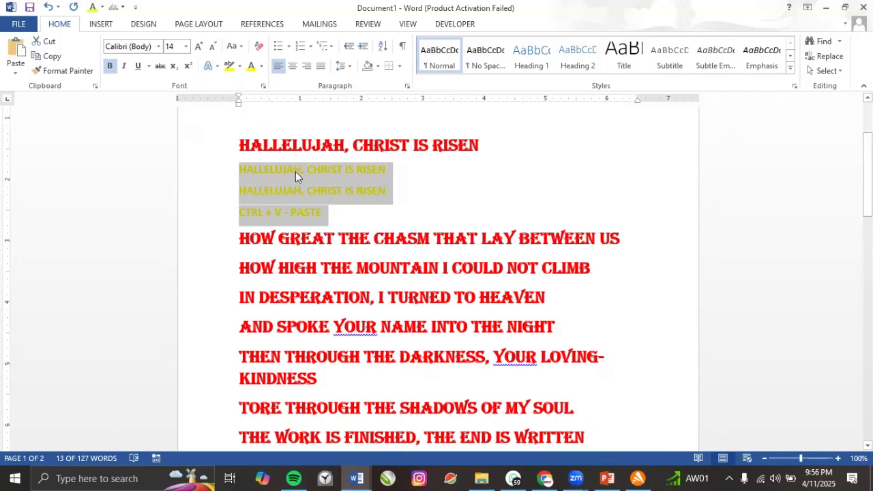
click(262, 66)
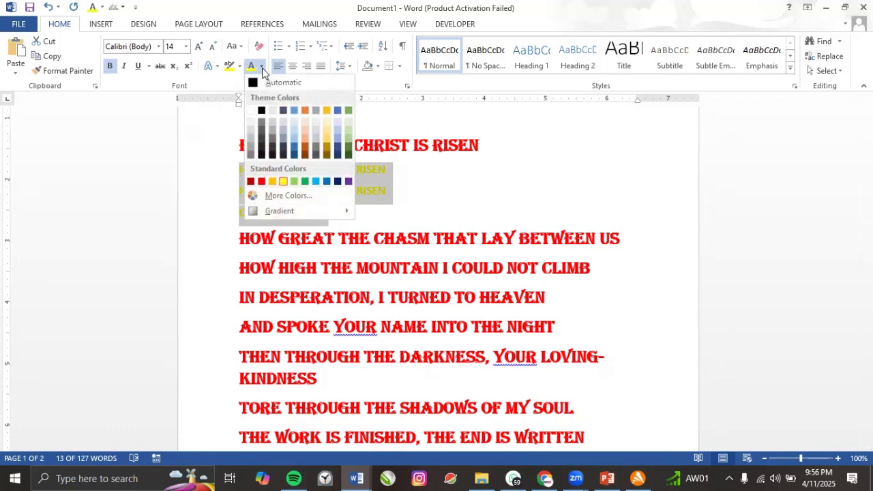
click(281, 197)
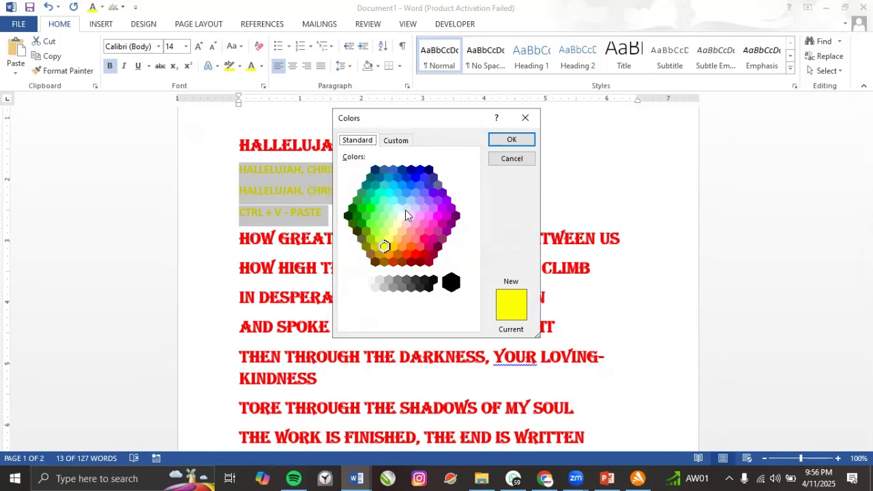
click(425, 240)
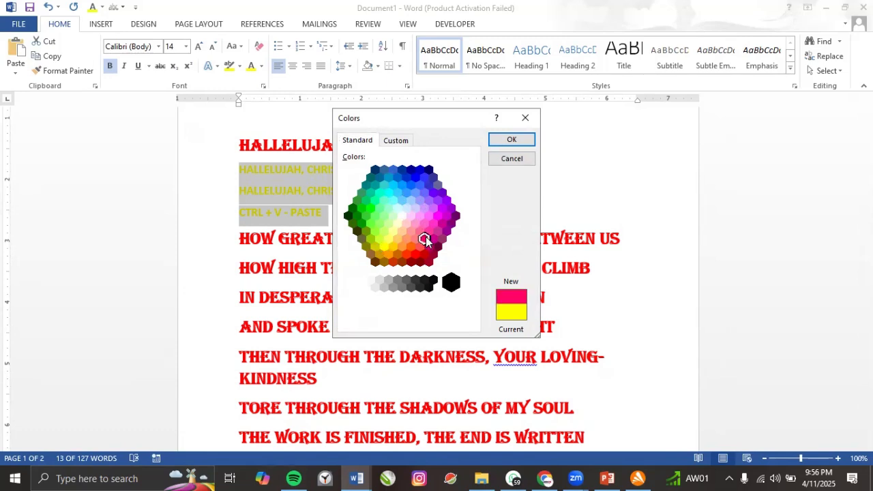
click(419, 230)
click(428, 232)
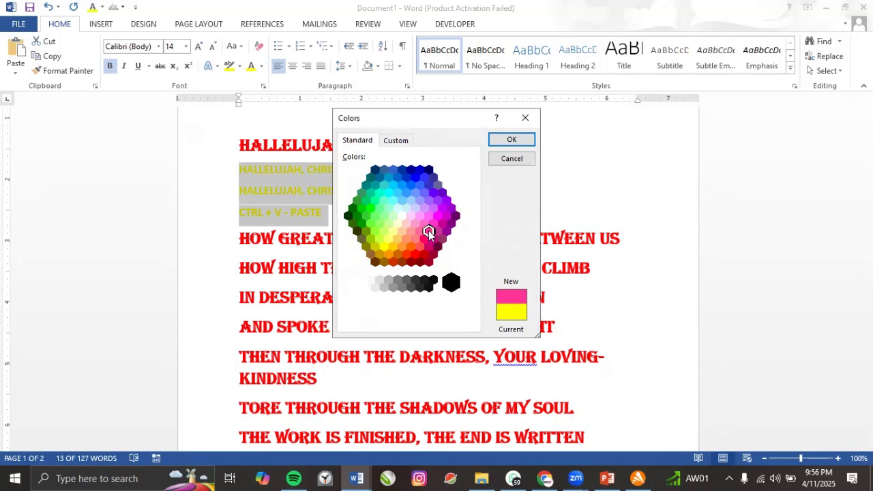
click(512, 139)
click(294, 191)
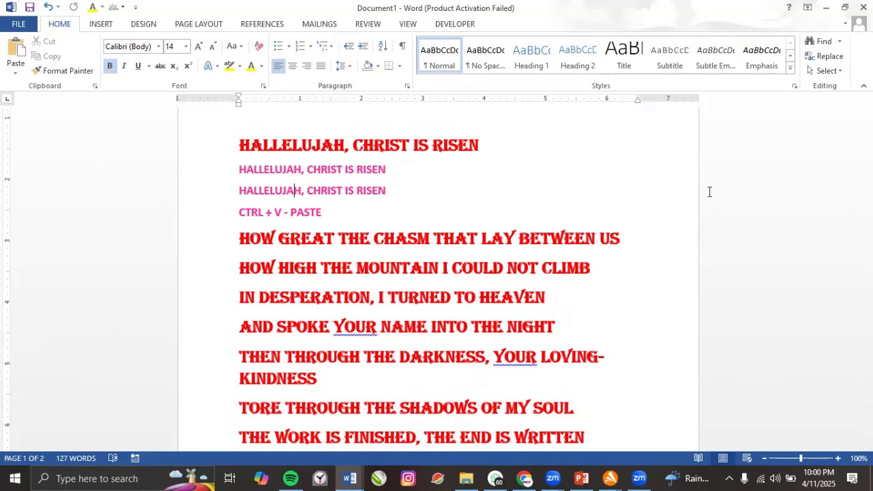
scroll(249, 188, up, 2)
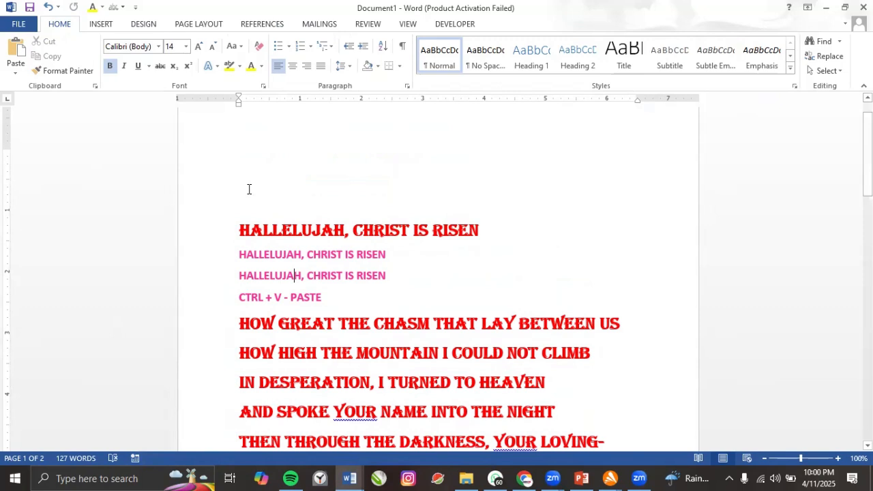
click(273, 237)
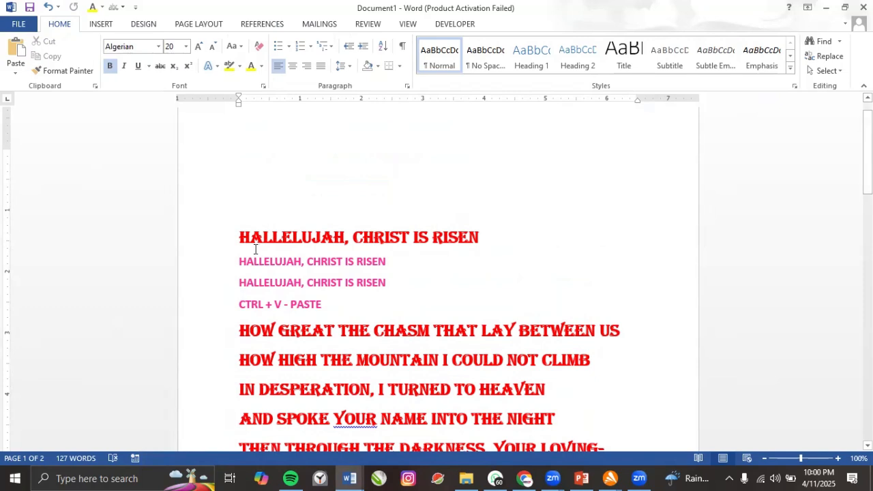
scroll(252, 247, down, 1)
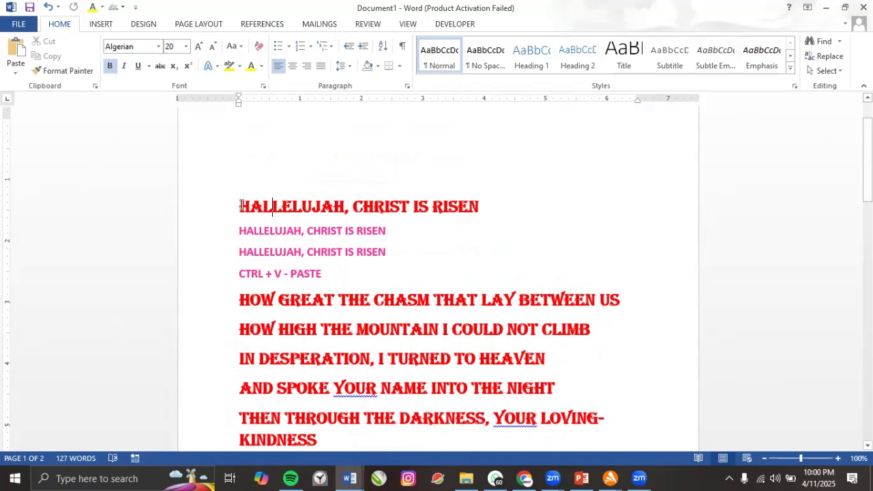
triple_click(471, 210)
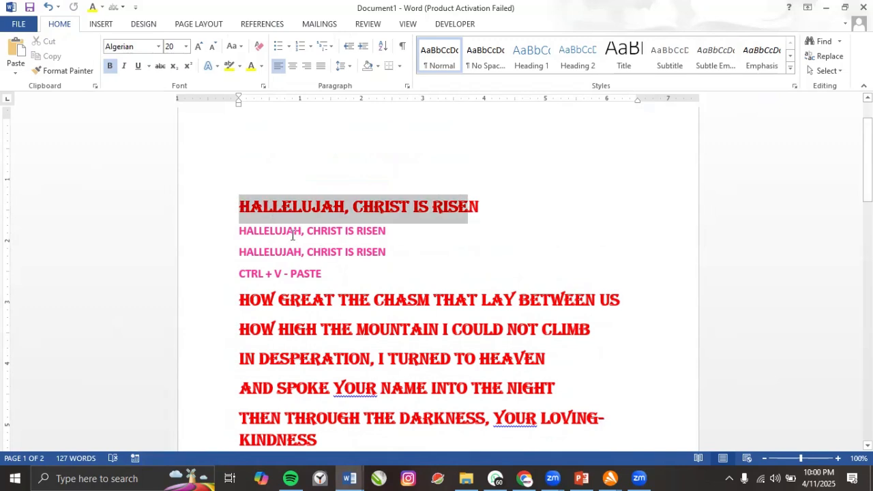
click(321, 253)
drag(245, 209, 345, 256)
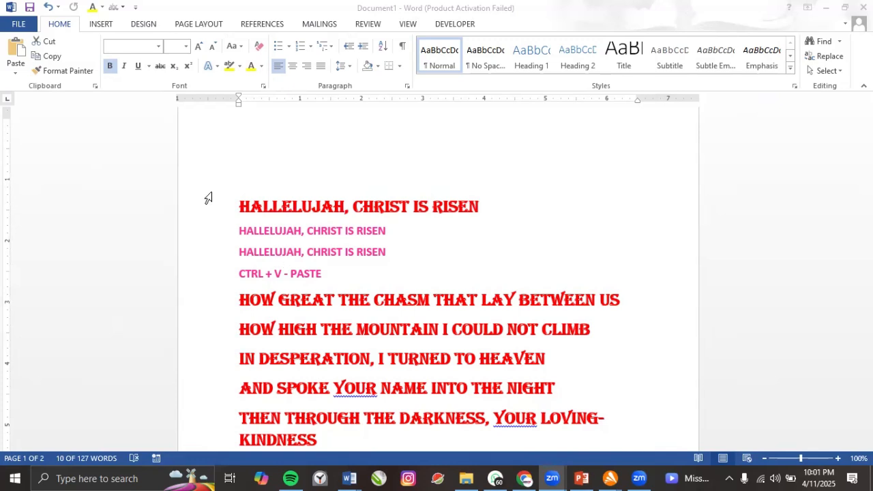
drag(209, 197, 344, 252)
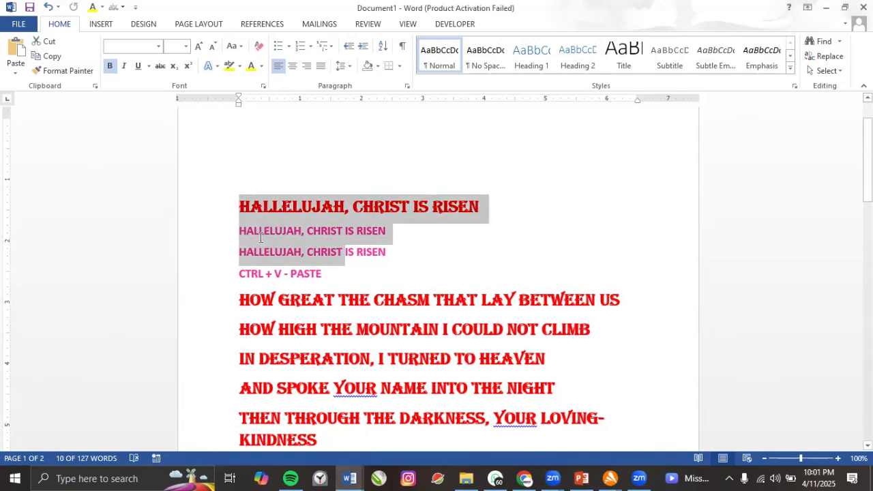
click(263, 236)
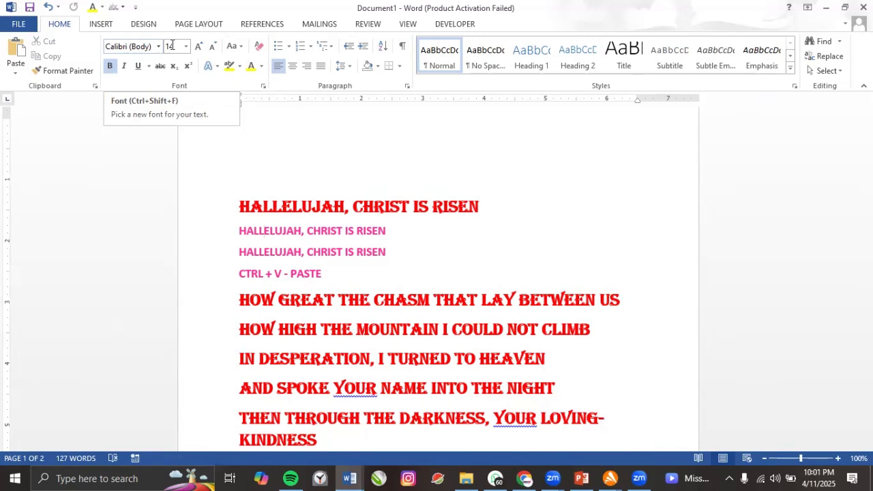
click(254, 232)
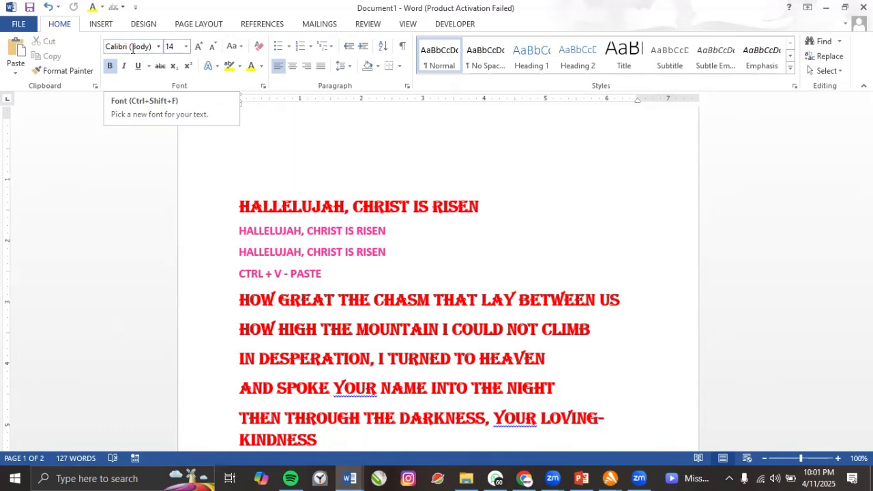
click(198, 49)
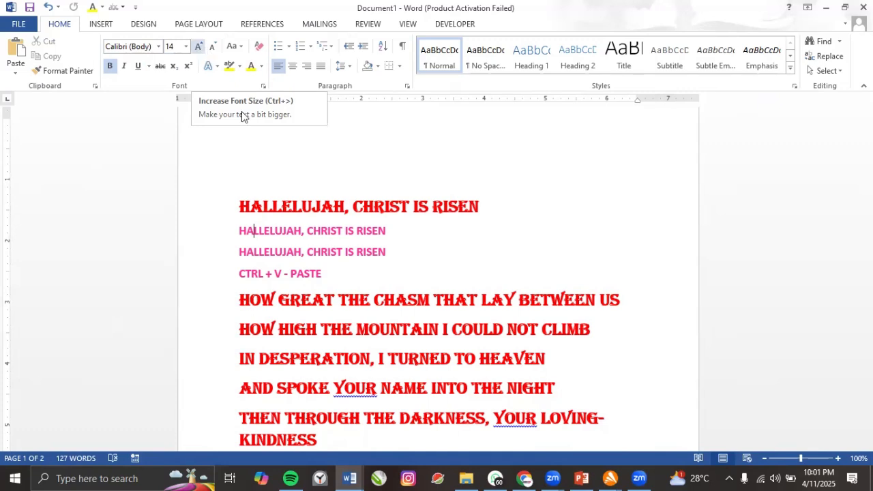
click(240, 207)
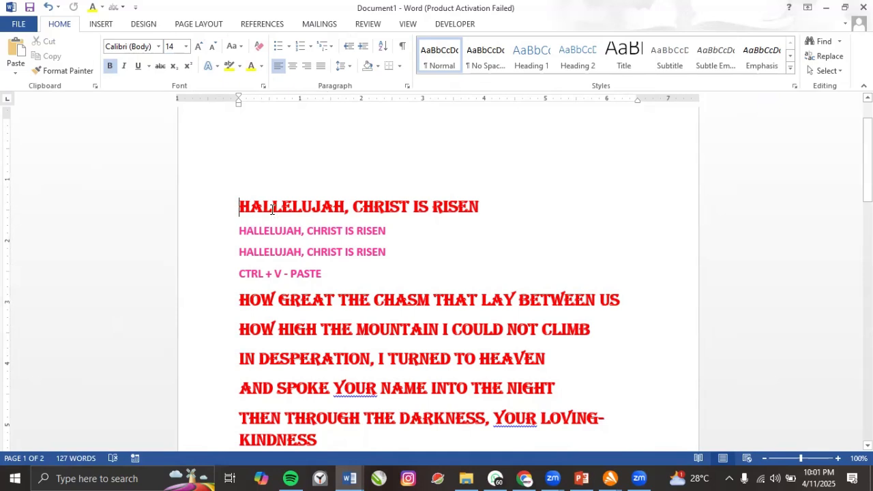
click(272, 209)
drag(288, 247, 287, 250)
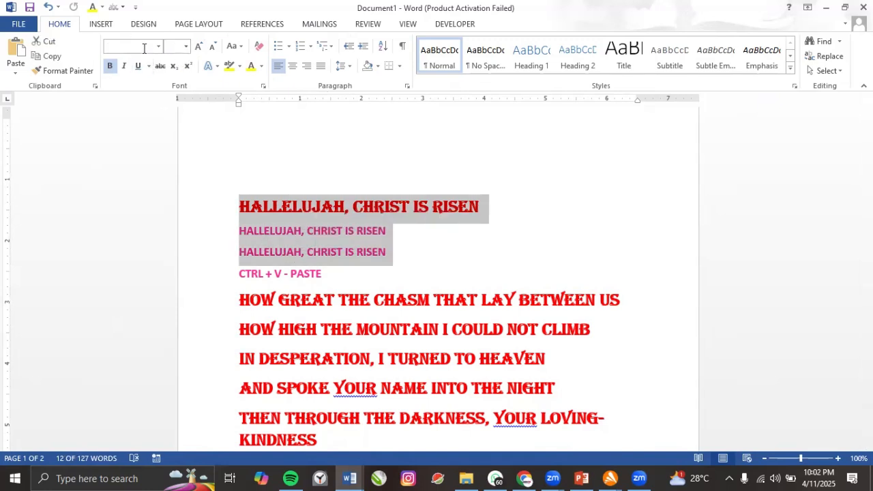
click(270, 233)
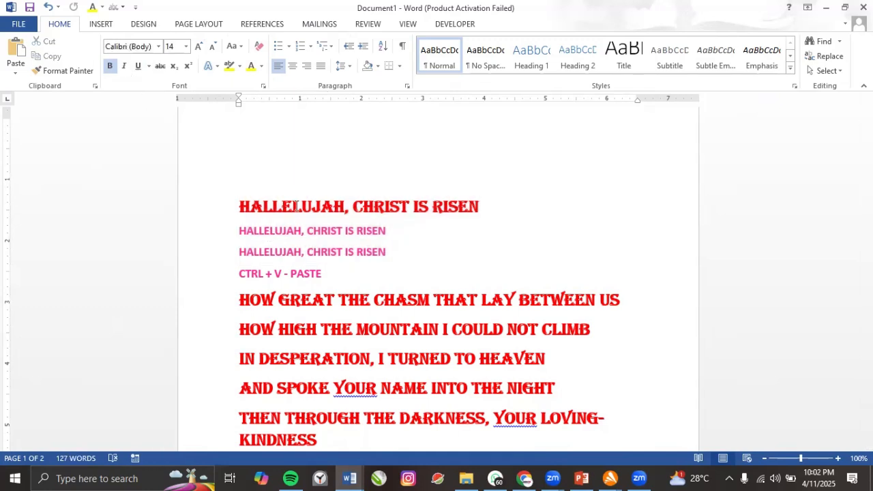
click(295, 206)
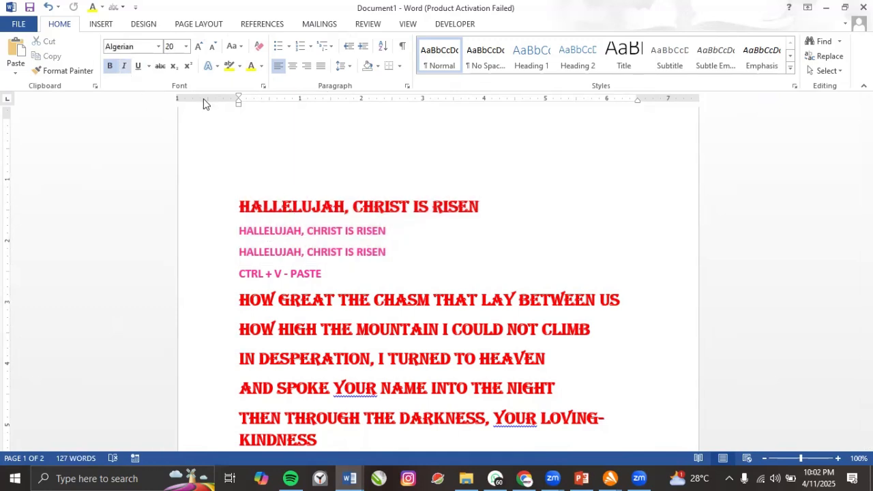
click(312, 251)
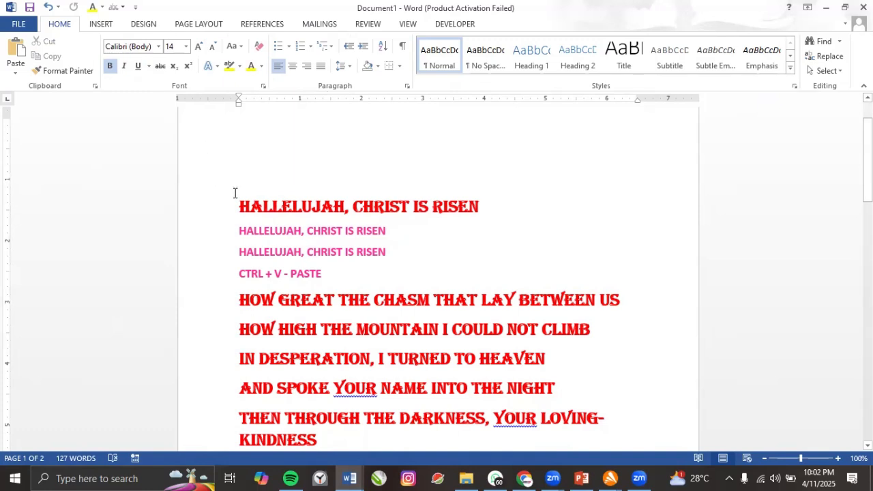
shift+click(324, 271)
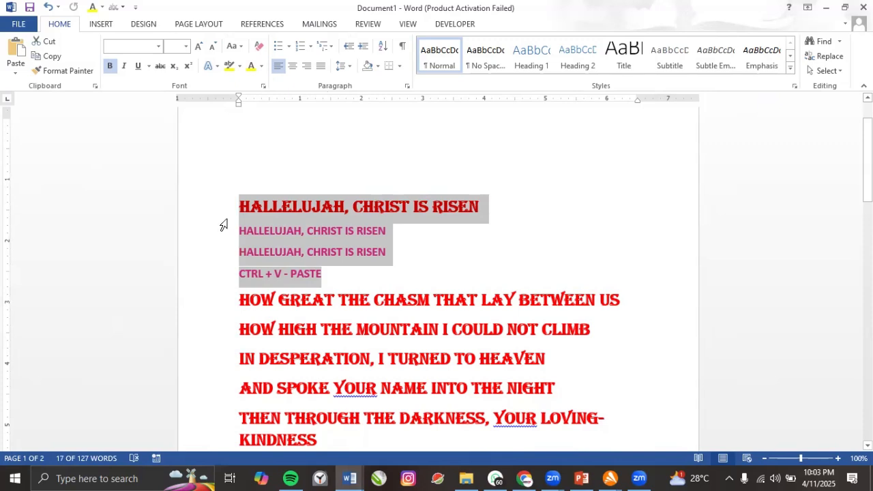
Open File Explorer maximized and browse to the IGBANG > BUSINESS folder.
click(468, 478)
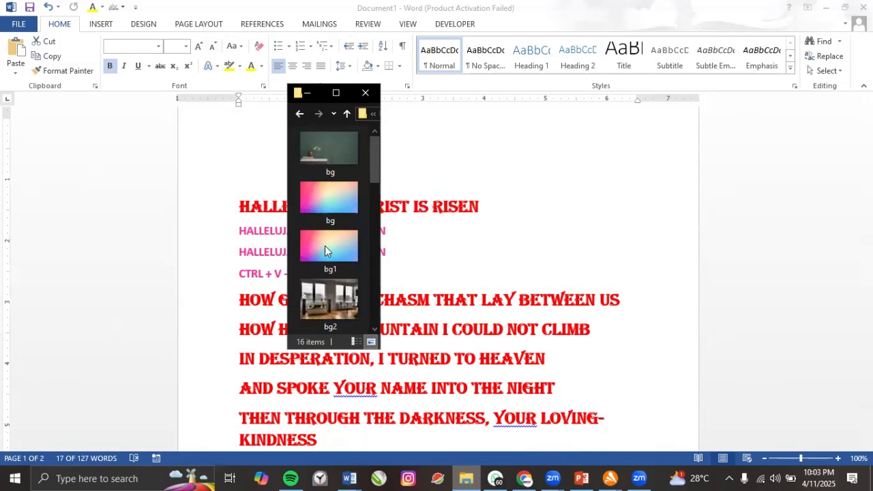
click(337, 94)
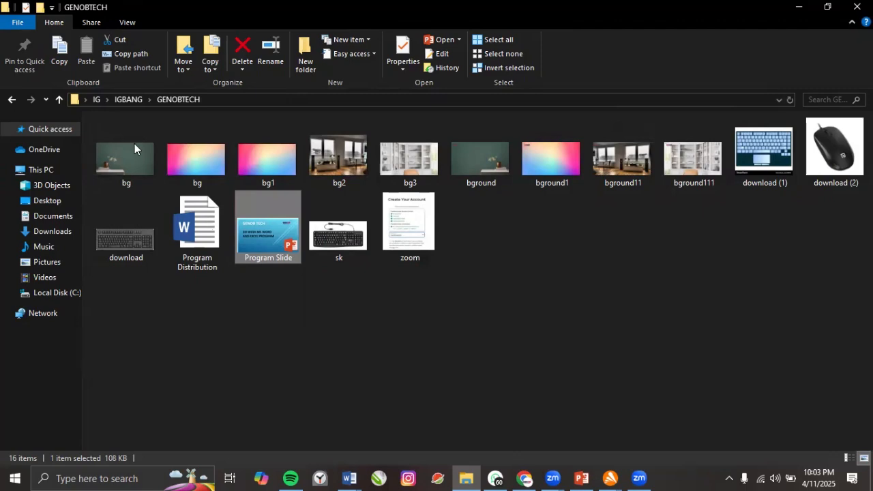
click(136, 99)
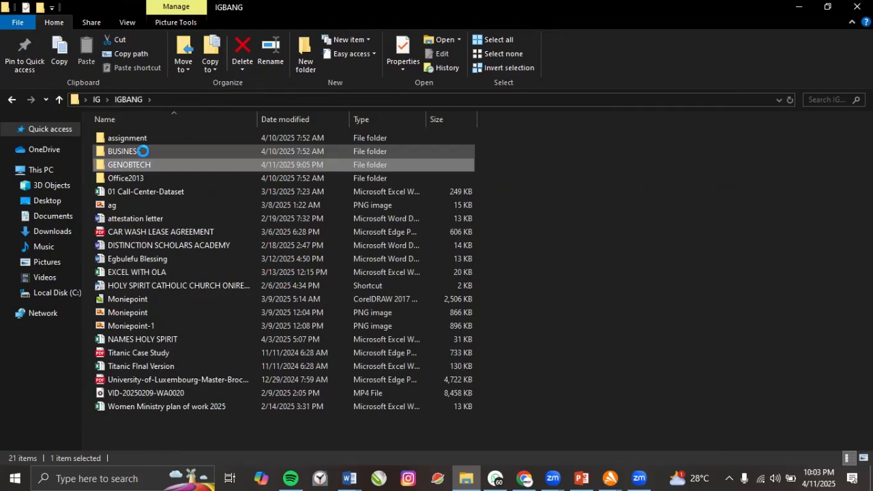
double_click(144, 151)
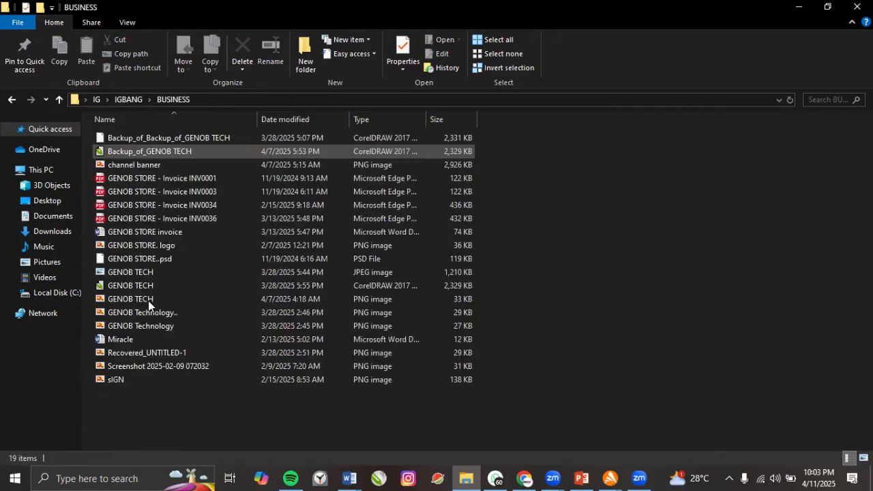
Try opening the GENOB TECH JPEG image, dismiss the app prompt, and return to Word.
click(128, 281)
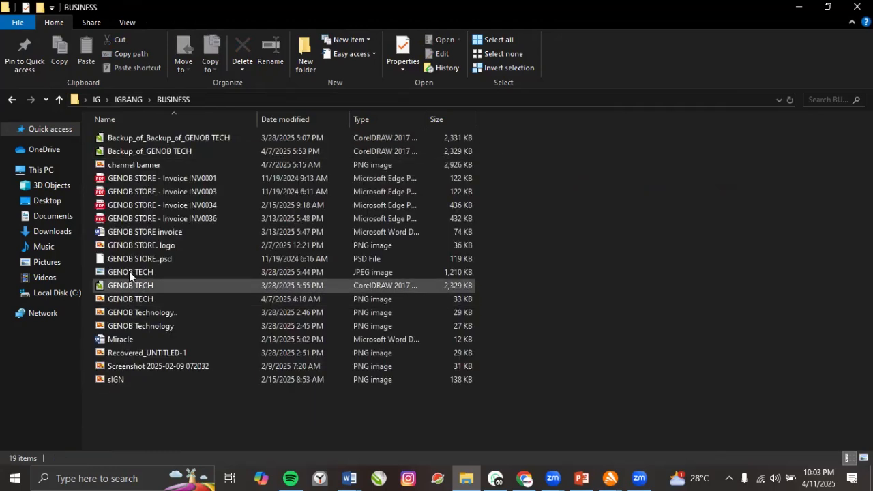
click(129, 271)
click(127, 260)
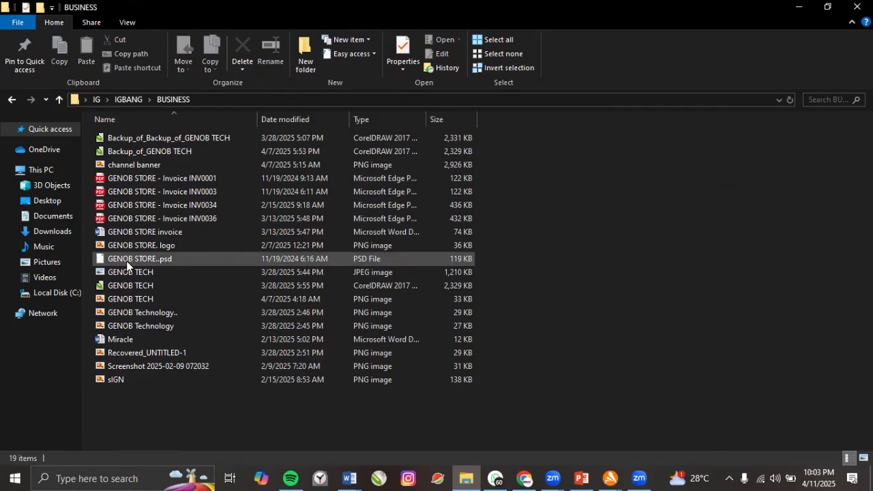
click(141, 339)
click(141, 328)
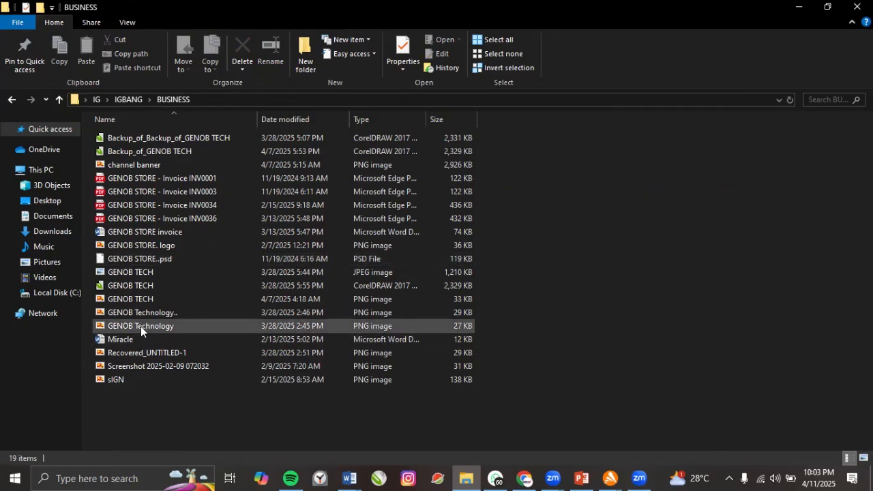
click(140, 317)
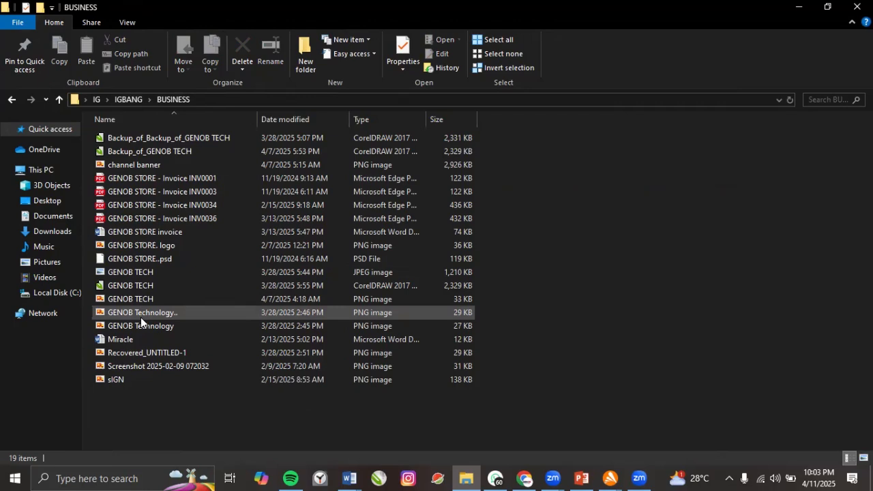
click(131, 283)
double_click(127, 272)
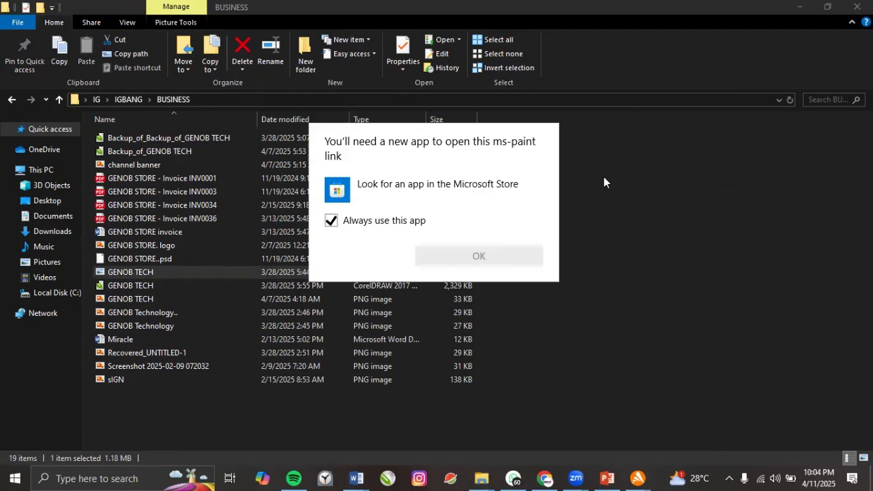
click(624, 232)
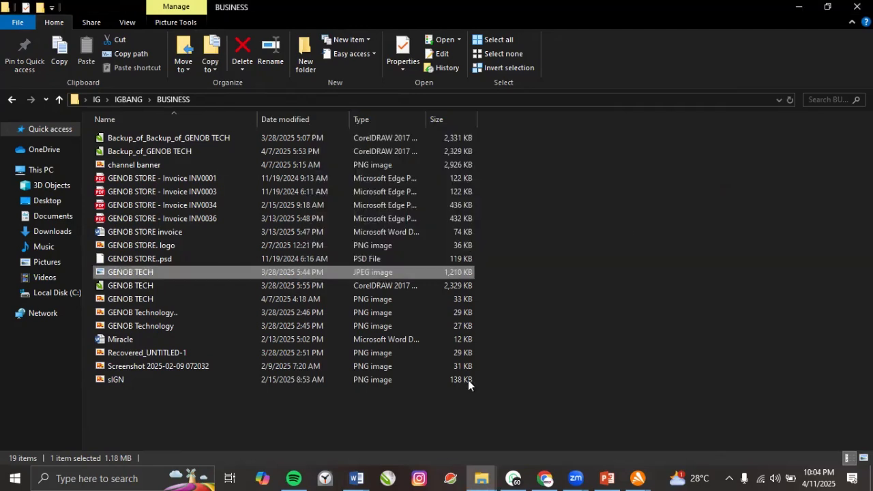
click(365, 476)
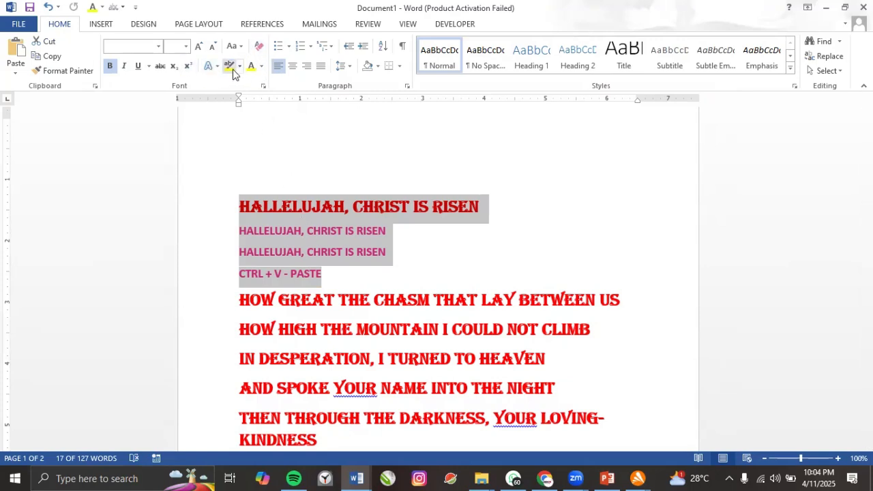
click(289, 273)
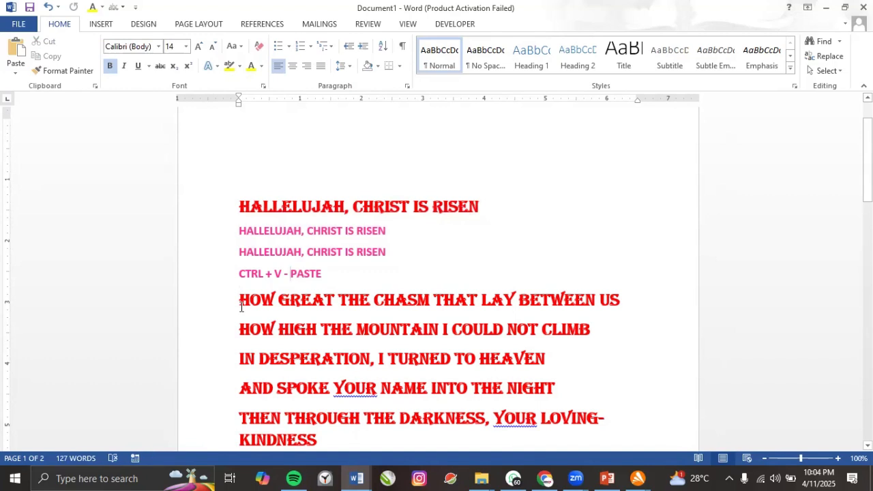
drag(240, 301, 613, 309)
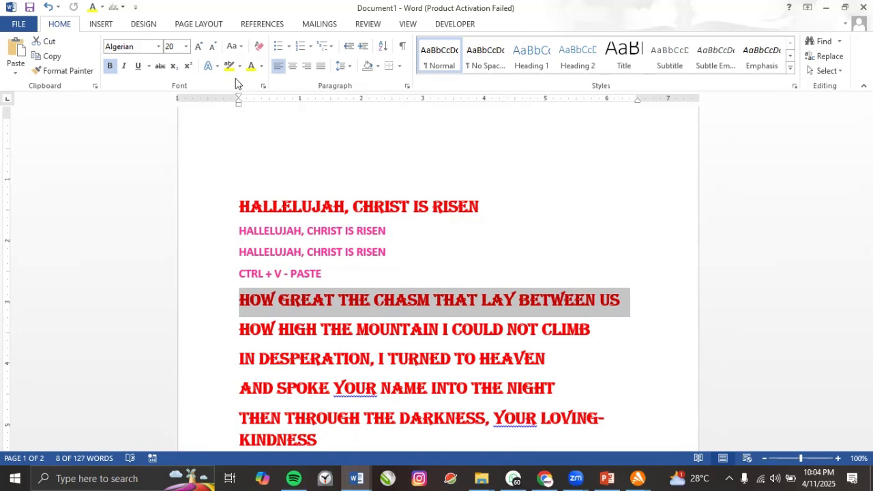
Highlight 'The God of ages stepped down from glory' in yellow, then change it to grey.
scroll(292, 145, down, 5)
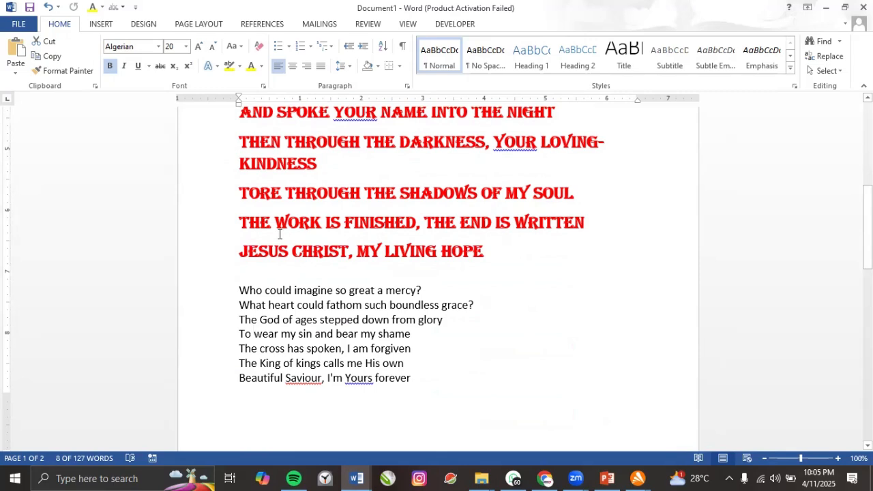
drag(235, 322, 439, 322)
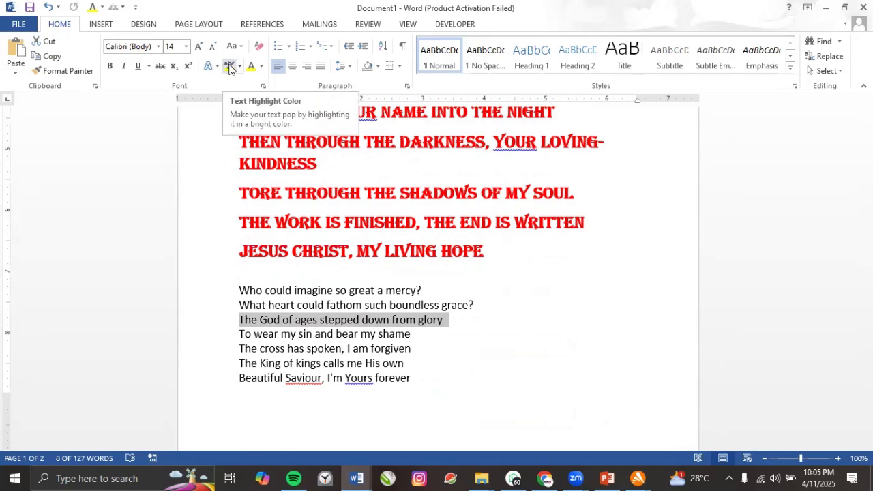
click(228, 66)
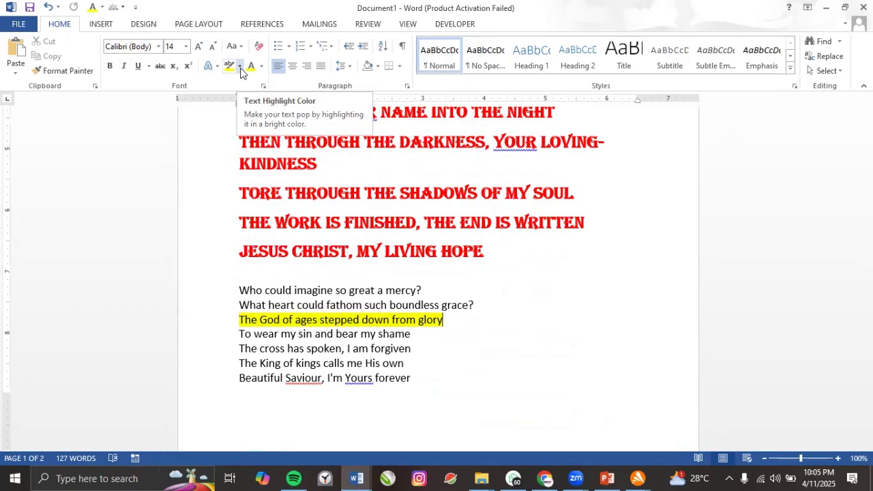
click(240, 68)
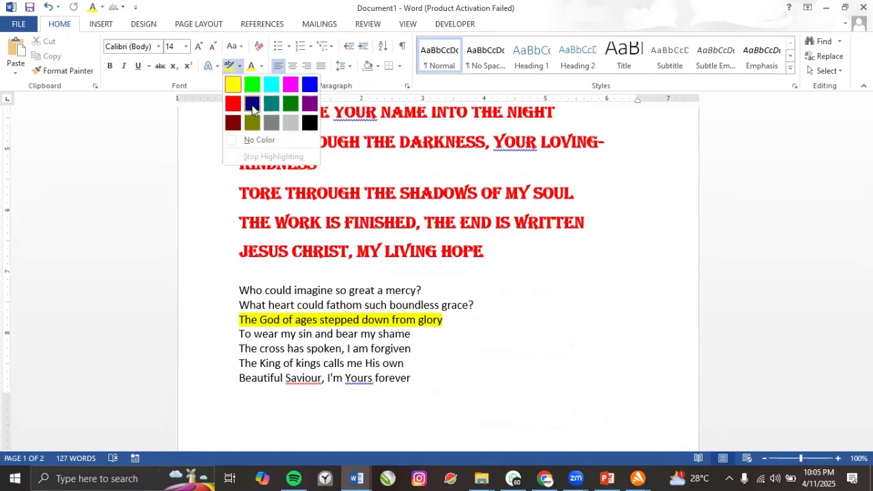
click(283, 125)
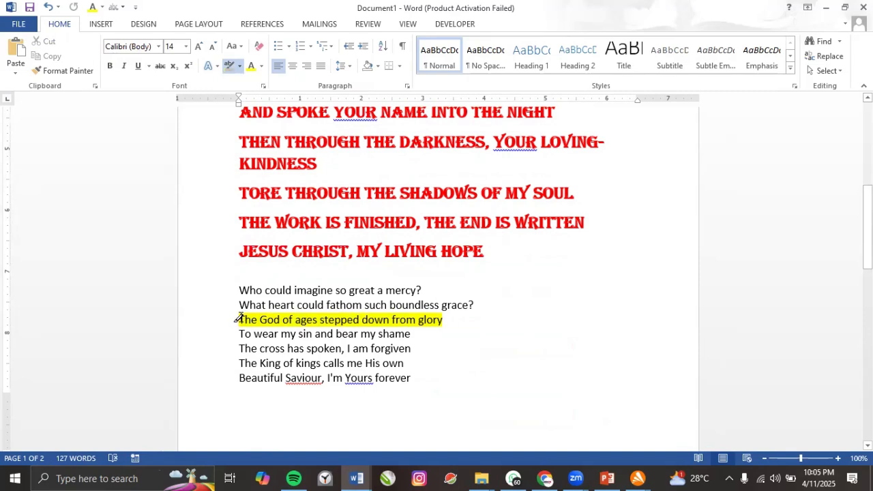
mouse_move(239, 320)
mouse_down()
mouse_move(457, 308)
mouse_move(436, 320)
mouse_up()
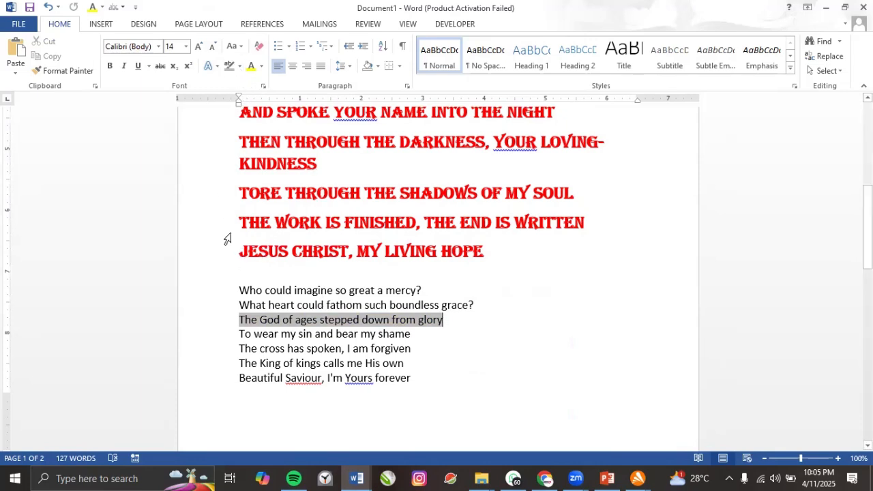
Highlight JESUS CHRIST, MY LIVING HOPE in dark blue and add a blank line after it.
drag(238, 251, 491, 251)
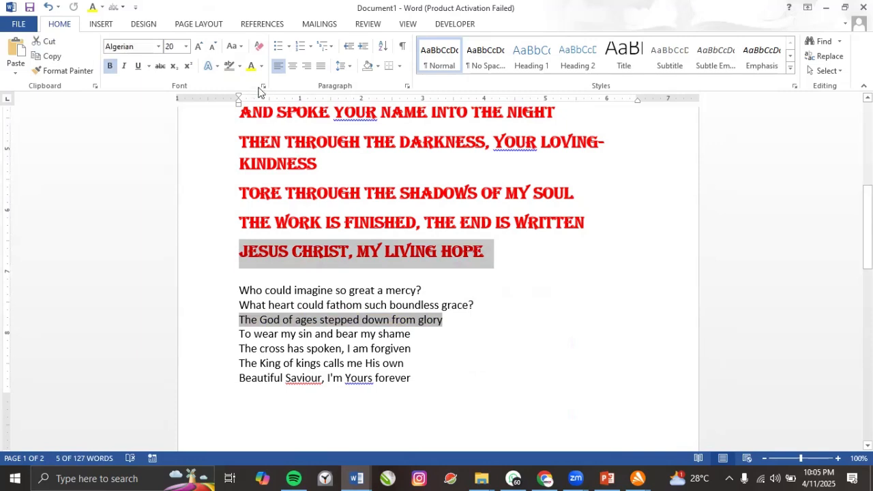
click(240, 67)
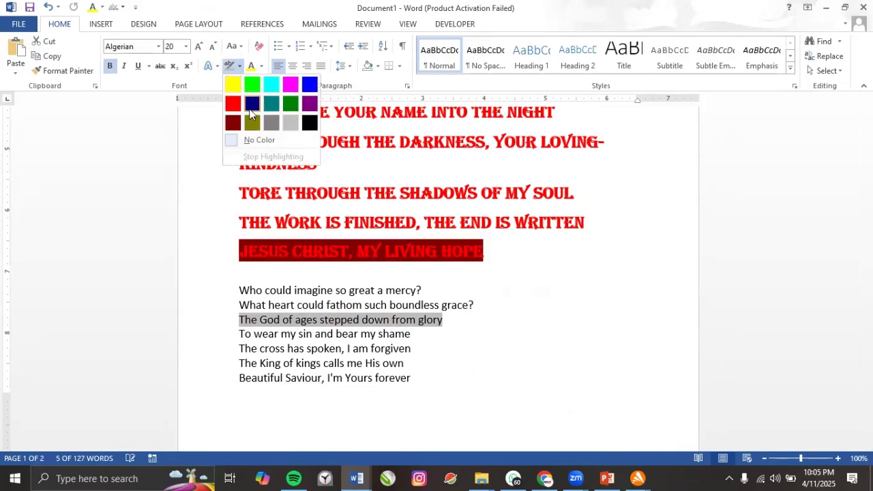
click(252, 103)
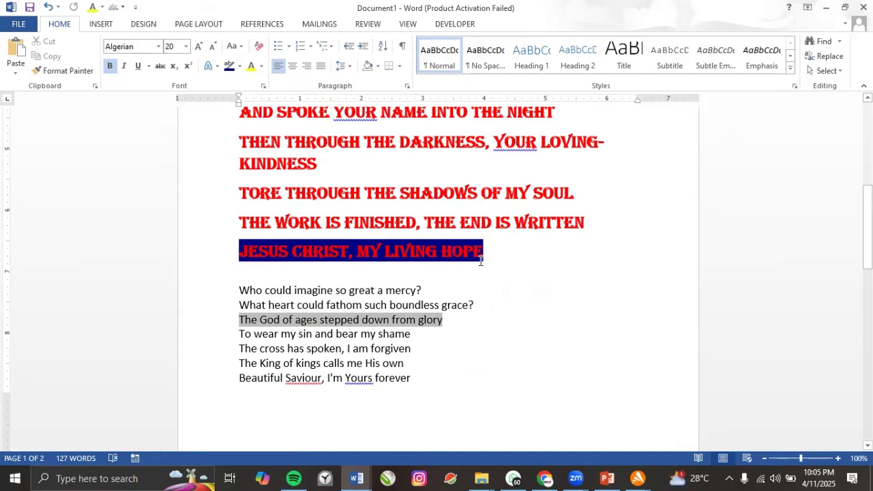
key(Return)
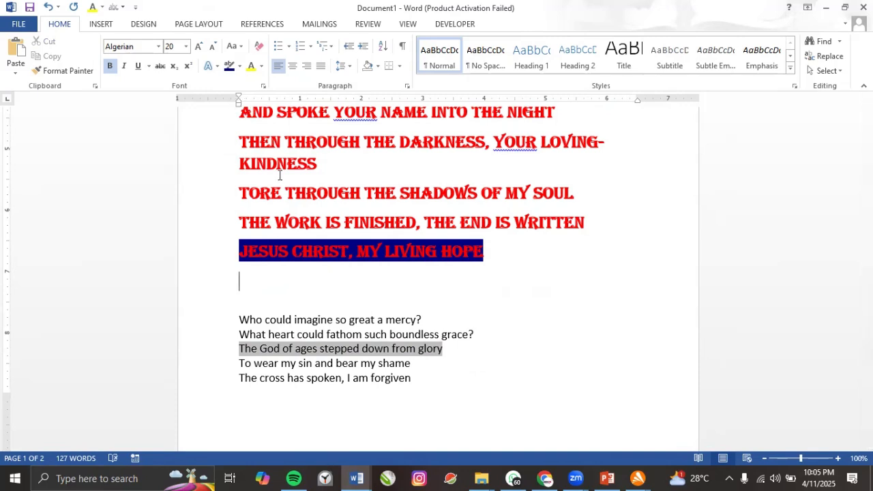
Set the highlight on both the JESUS CHRIST and God of ages lines to No Color.
mouse_move(249, 251)
mouse_down()
mouse_move(463, 239)
mouse_move(471, 251)
mouse_up()
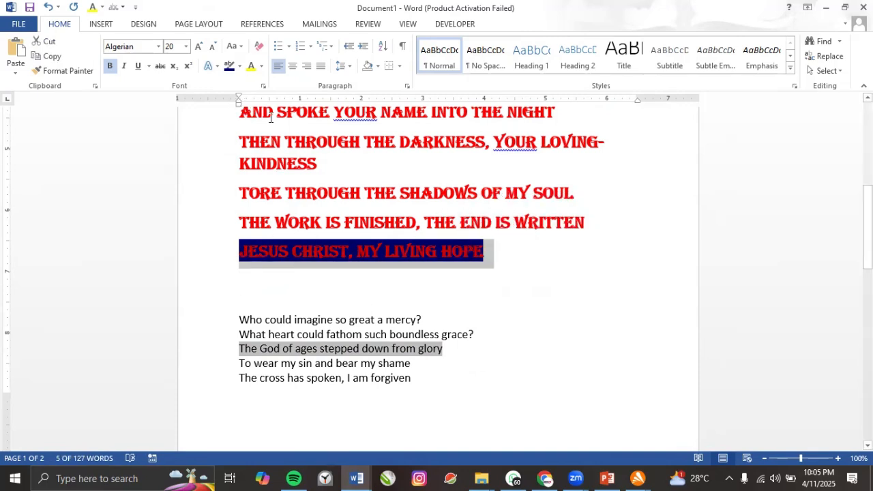
click(240, 66)
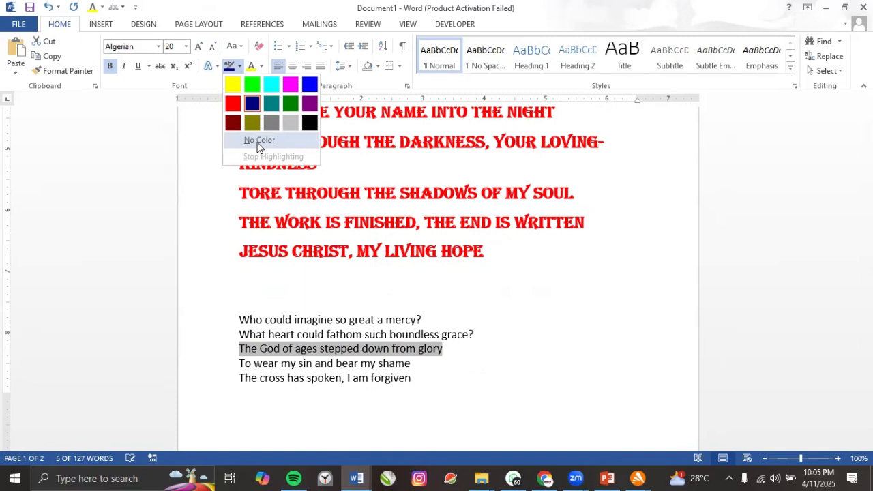
click(259, 146)
drag(238, 349, 450, 349)
click(239, 66)
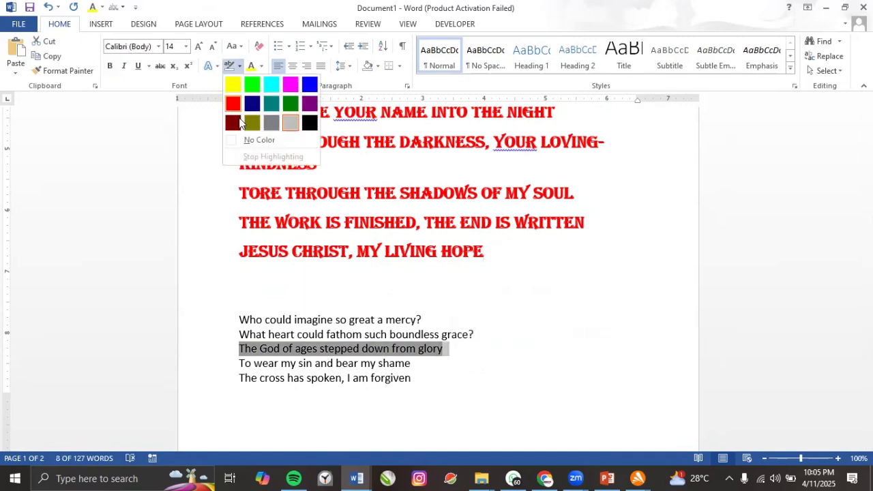
click(245, 142)
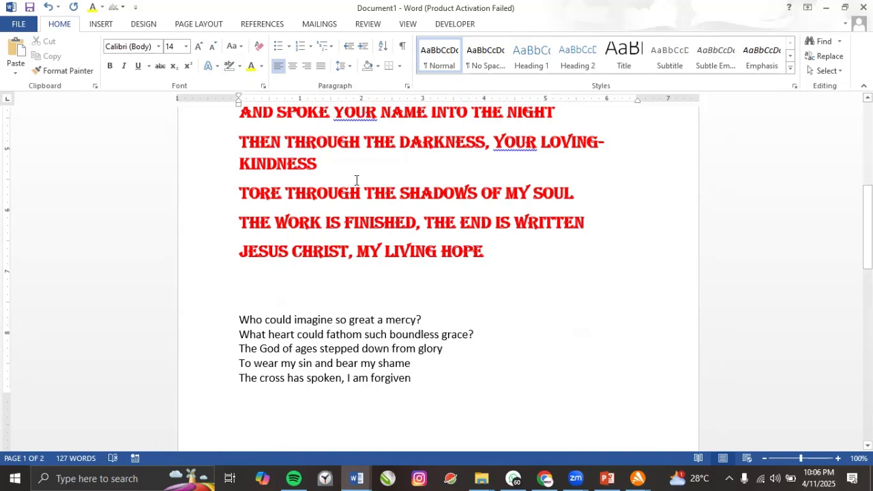
drag(250, 319, 377, 320)
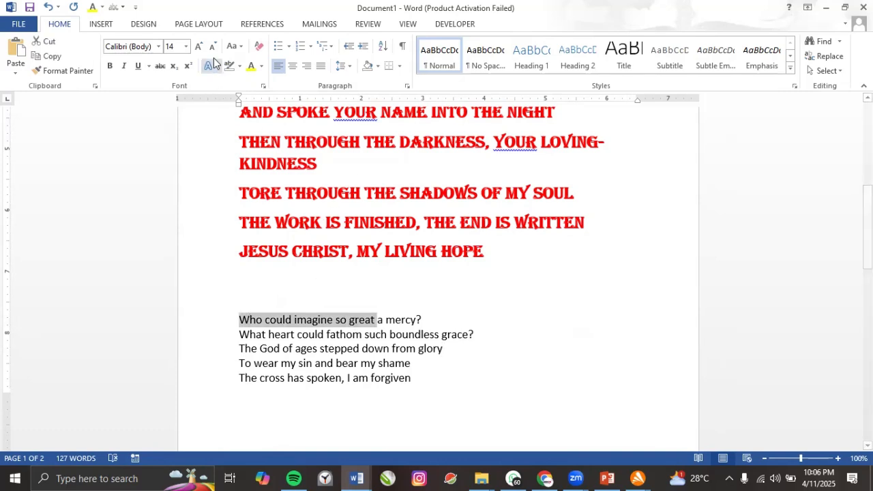
click(239, 66)
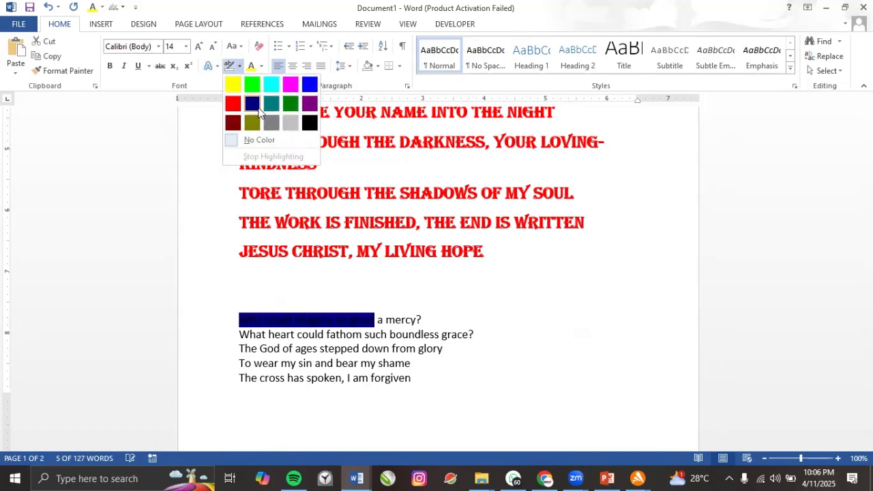
click(407, 249)
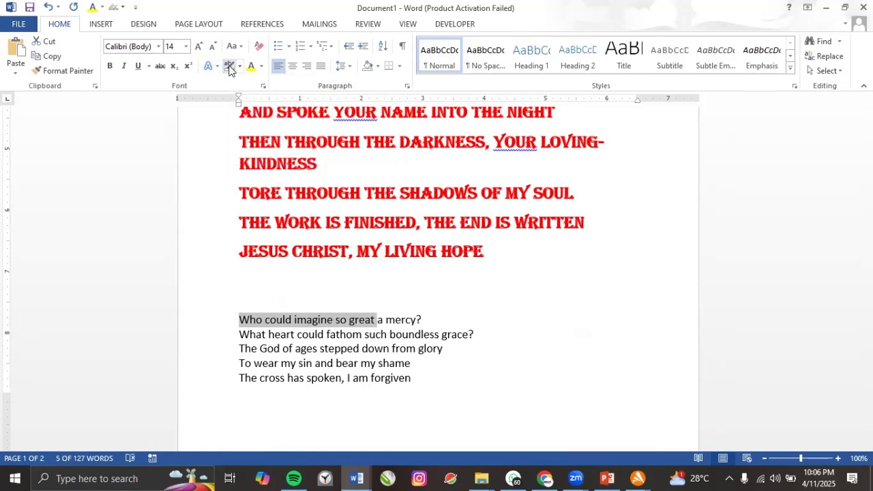
click(220, 69)
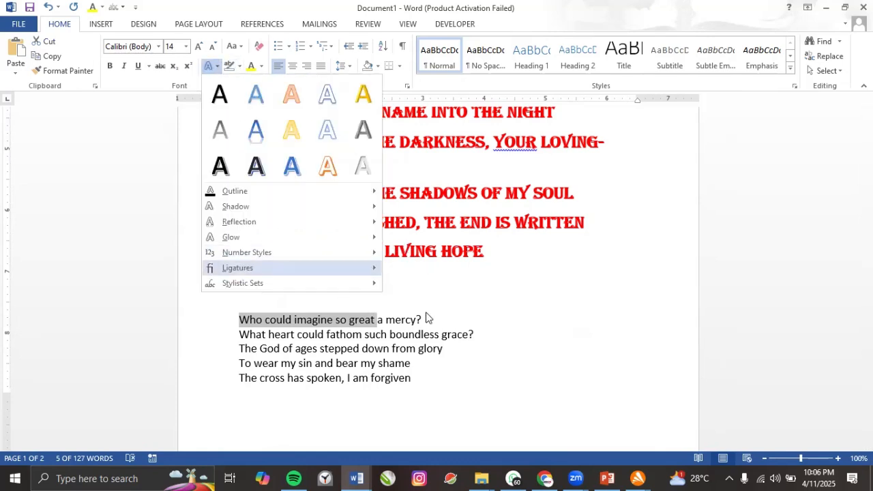
click(419, 275)
drag(239, 222, 512, 225)
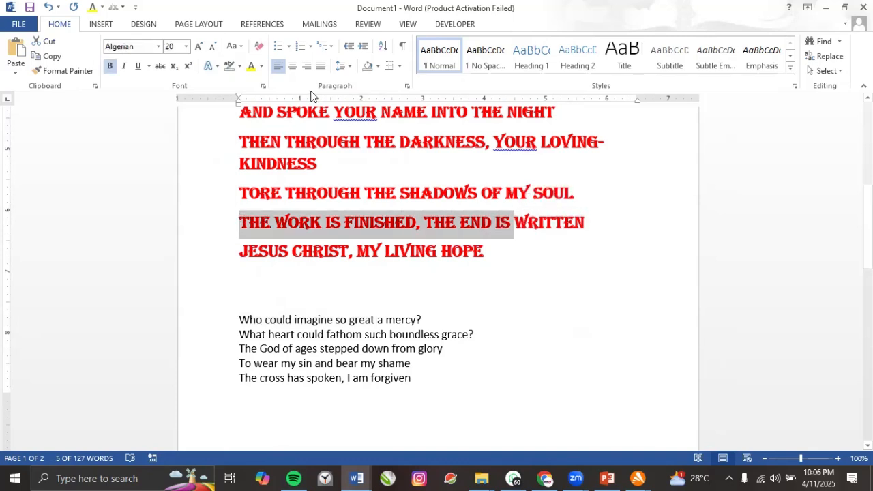
click(261, 66)
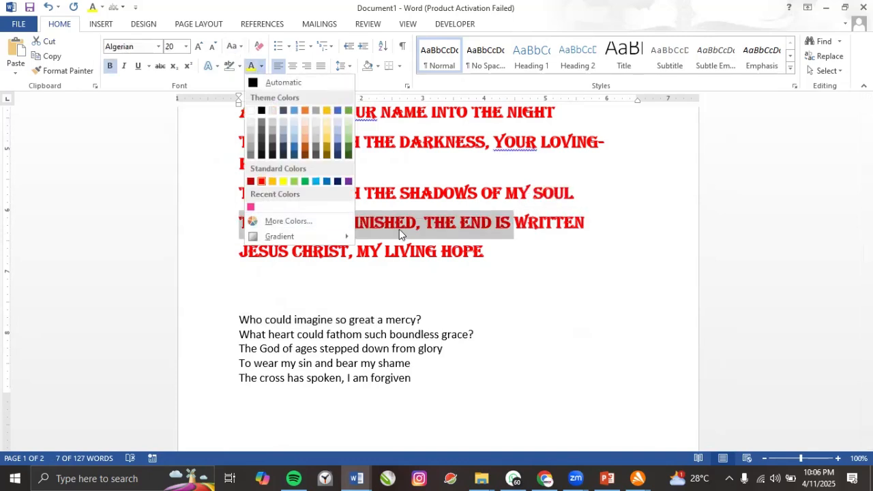
click(421, 224)
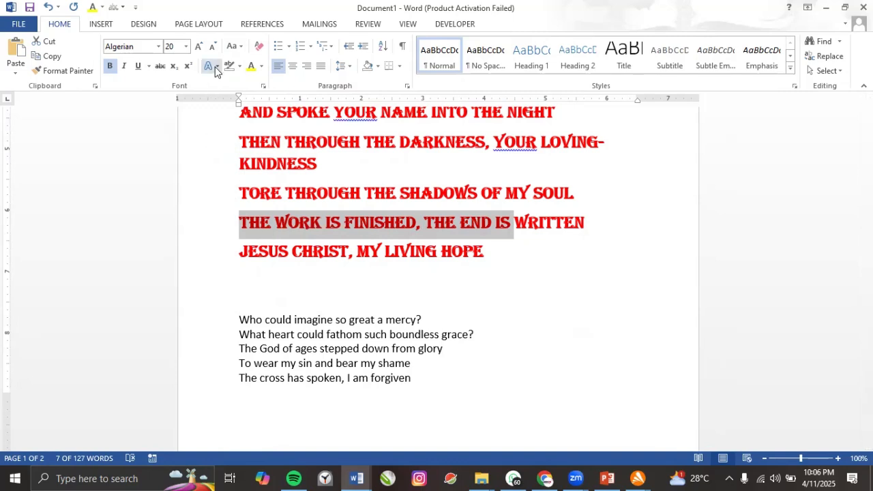
click(292, 328)
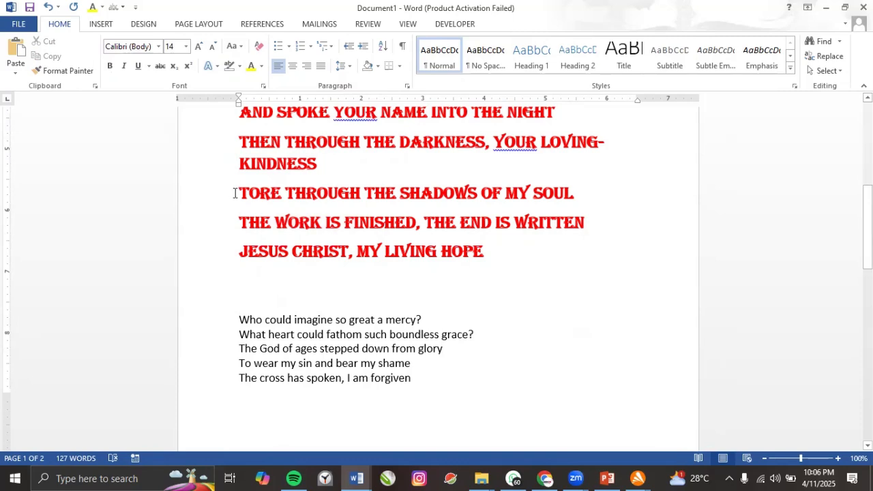
drag(238, 193, 584, 235)
Give the TORE THROUGH THE SHADOWS and THE WORK IS FINISHED lines an outlined text effect in red.
click(218, 66)
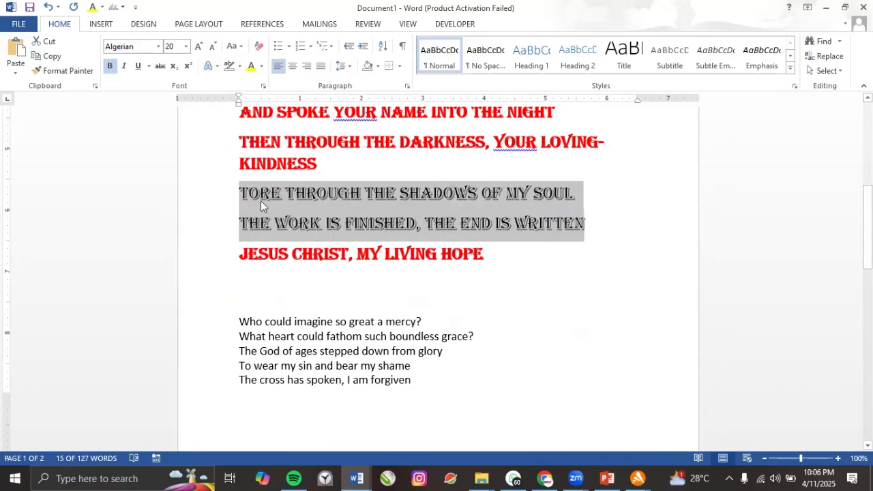
click(261, 201)
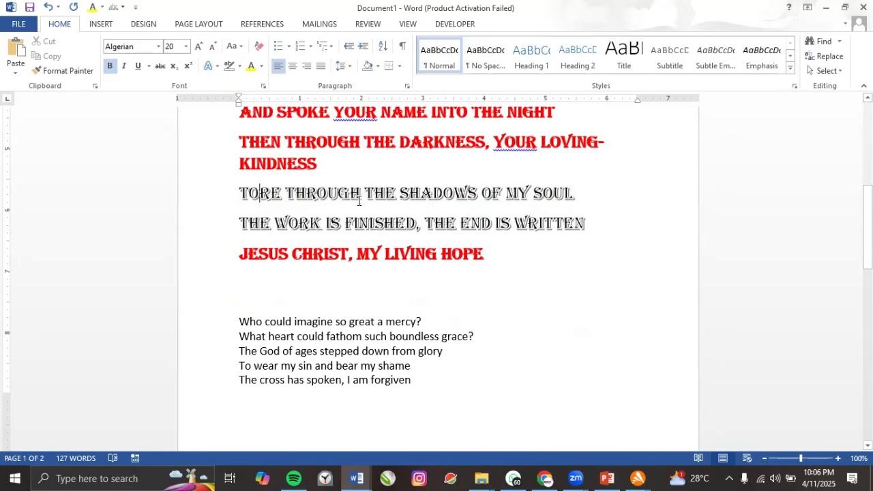
click(211, 66)
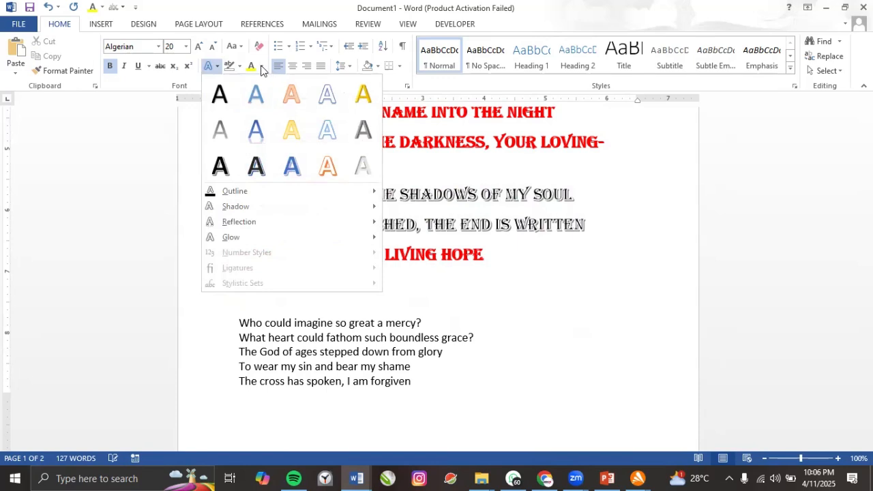
click(261, 66)
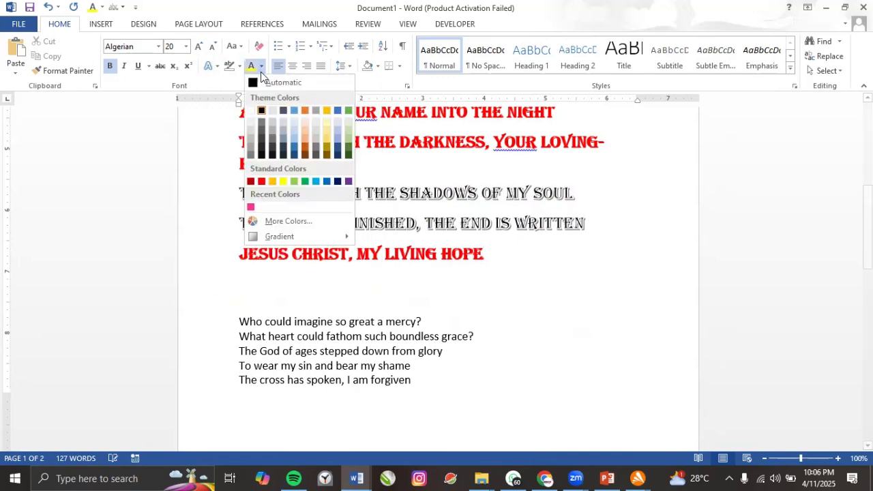
click(261, 181)
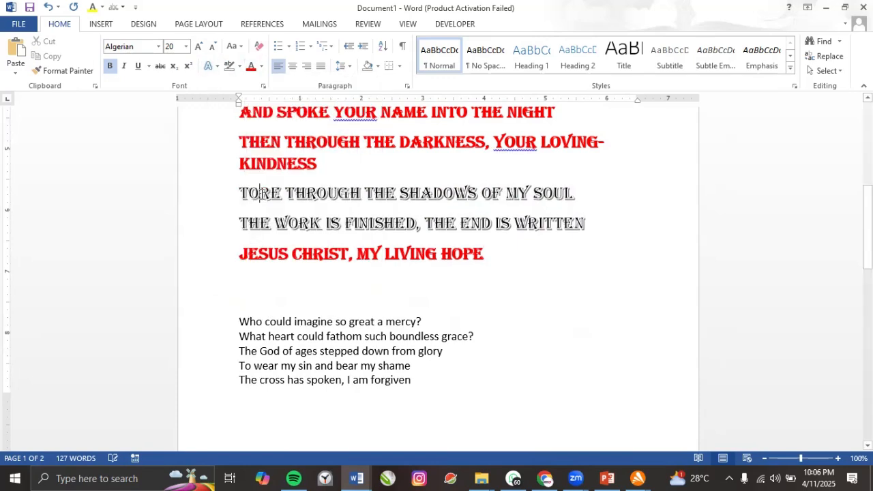
drag(242, 195, 588, 226)
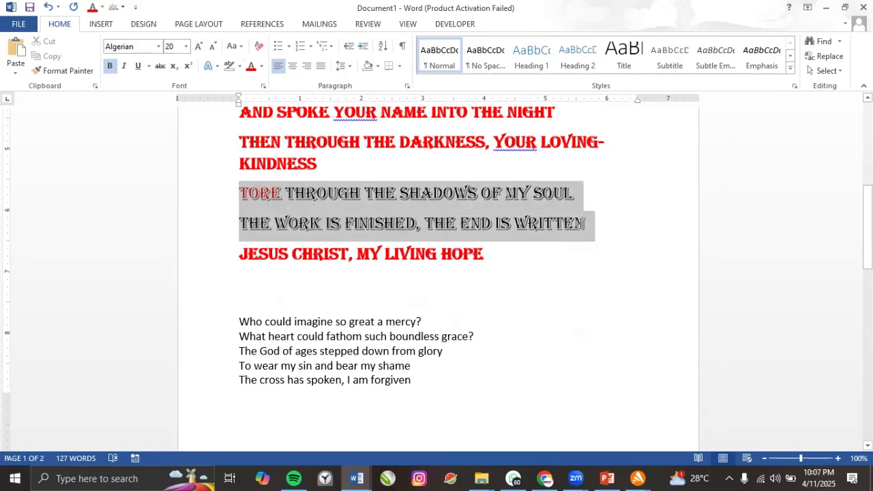
click(250, 67)
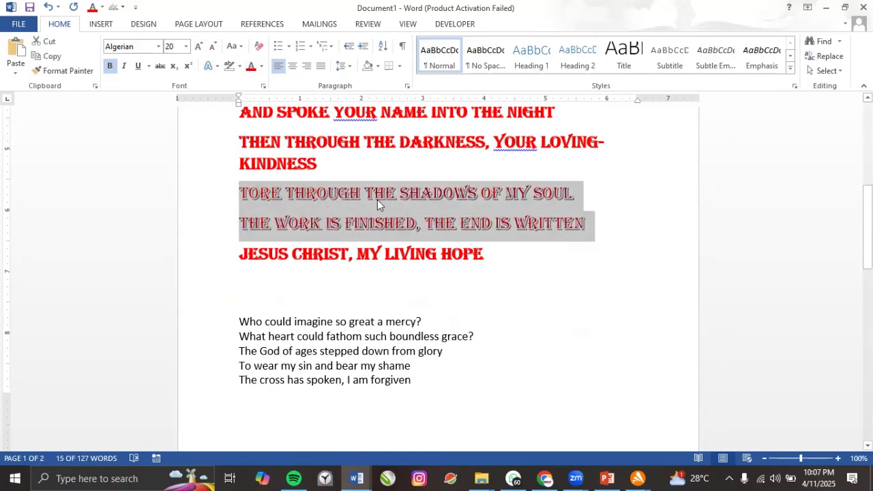
Give the two selected lines a green text outline.
click(217, 68)
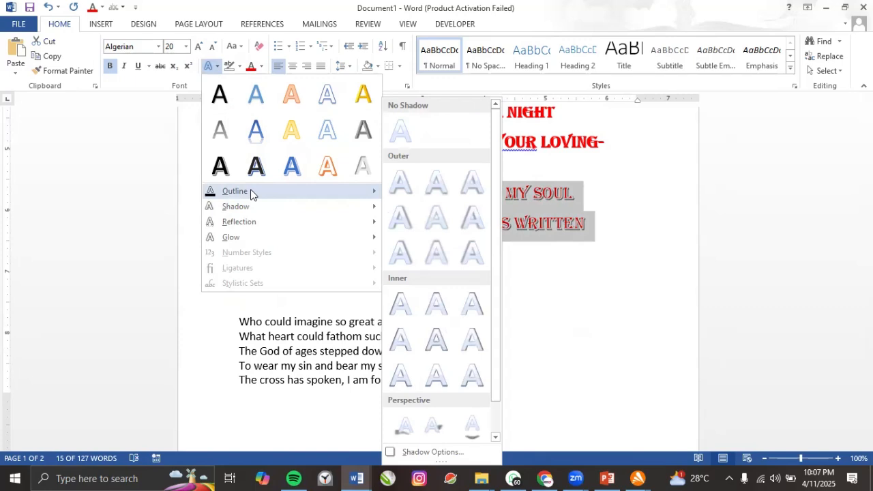
mouse_move(251, 193)
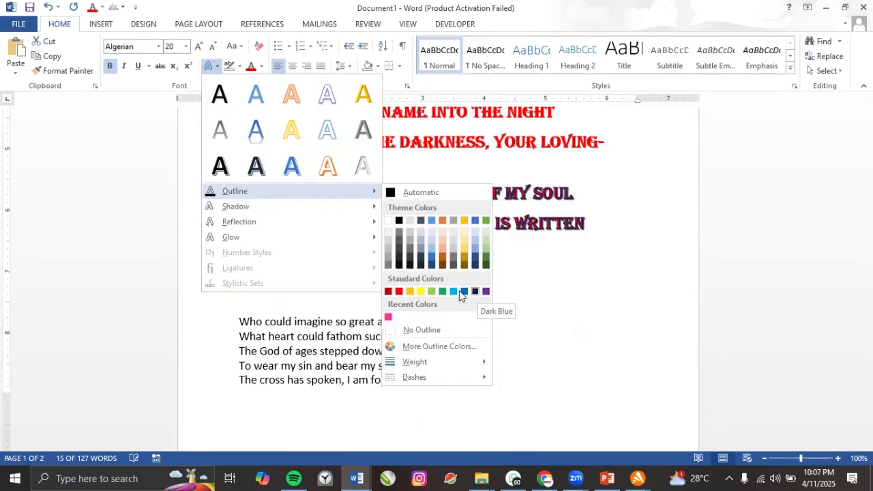
click(420, 248)
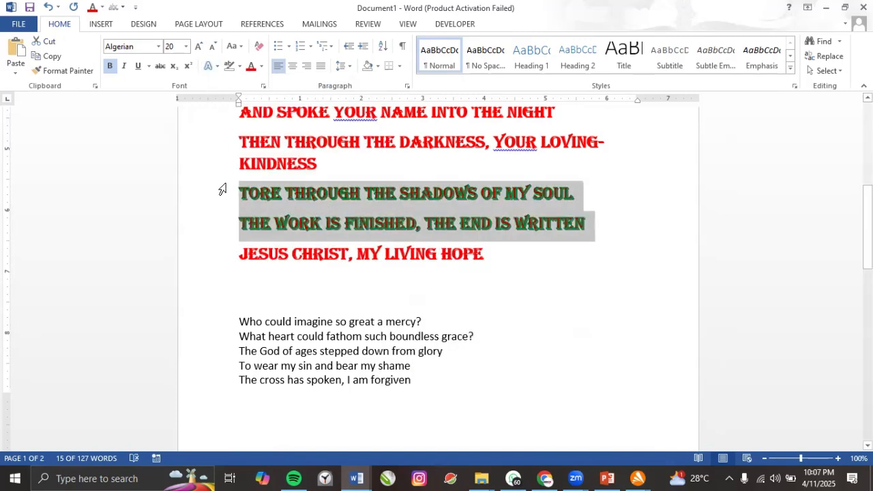
Add a Perspective shadow to the two outlined lines, then deselect them.
click(218, 68)
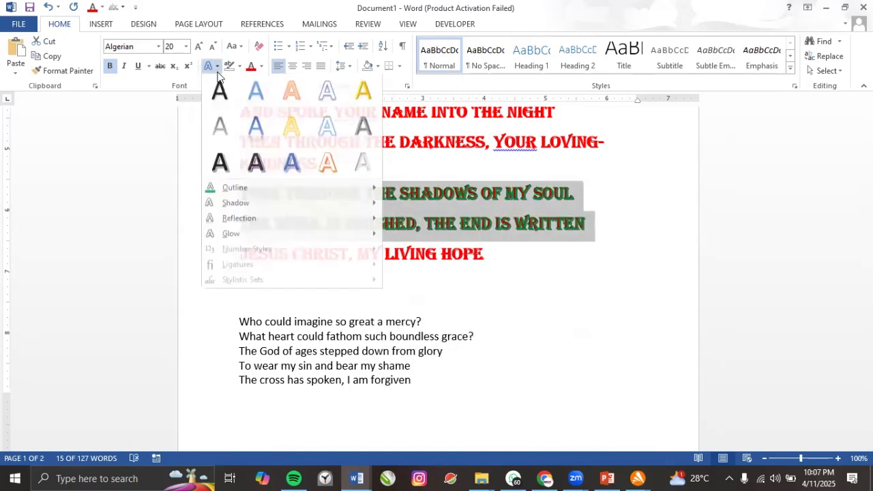
mouse_move(238, 215)
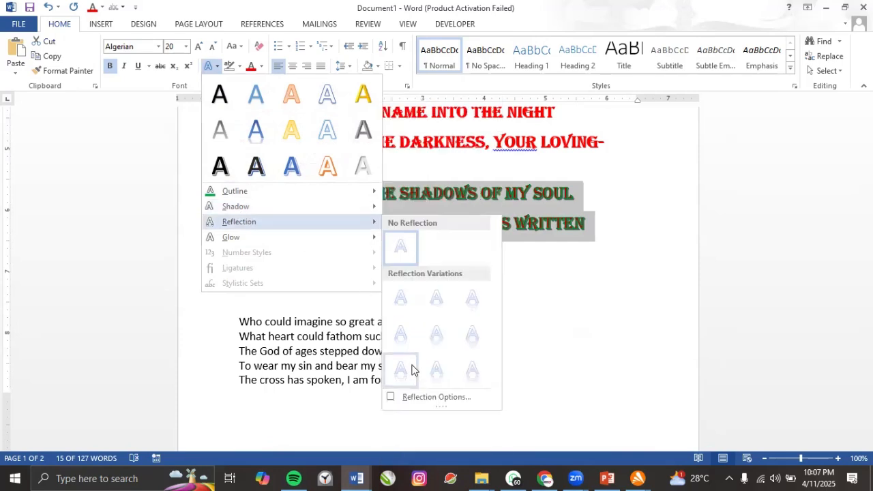
mouse_move(276, 208)
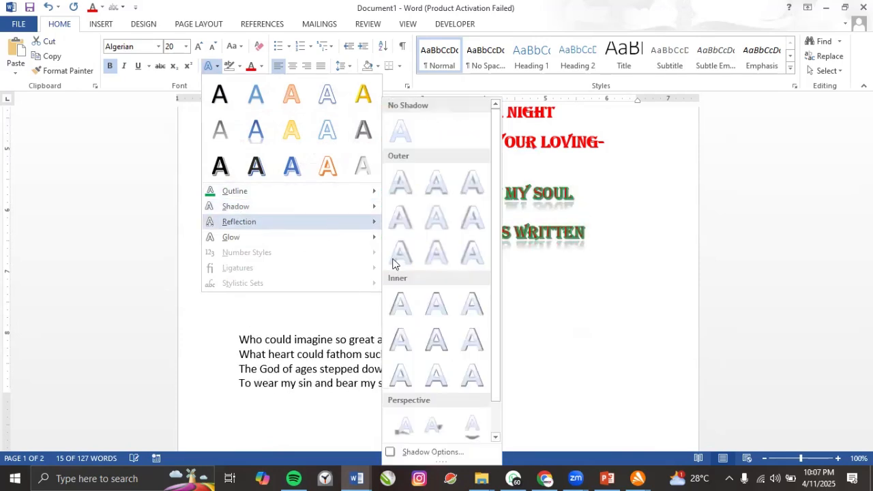
click(405, 427)
click(361, 334)
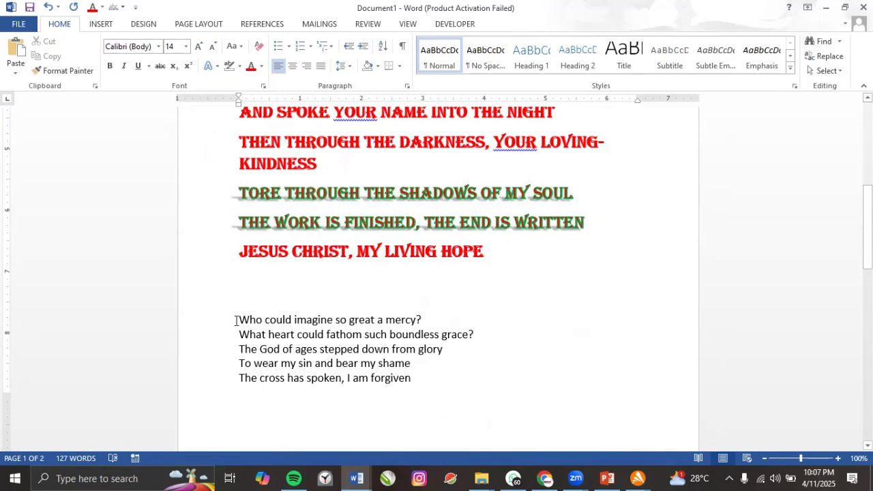
Select the line 'Who could imagine so great a mercy?' and add a reflection effect.
drag(237, 320, 421, 320)
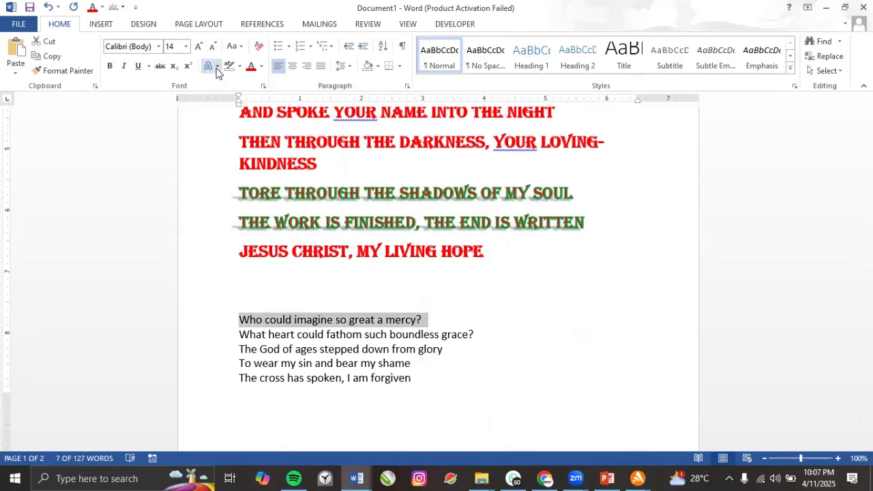
click(216, 68)
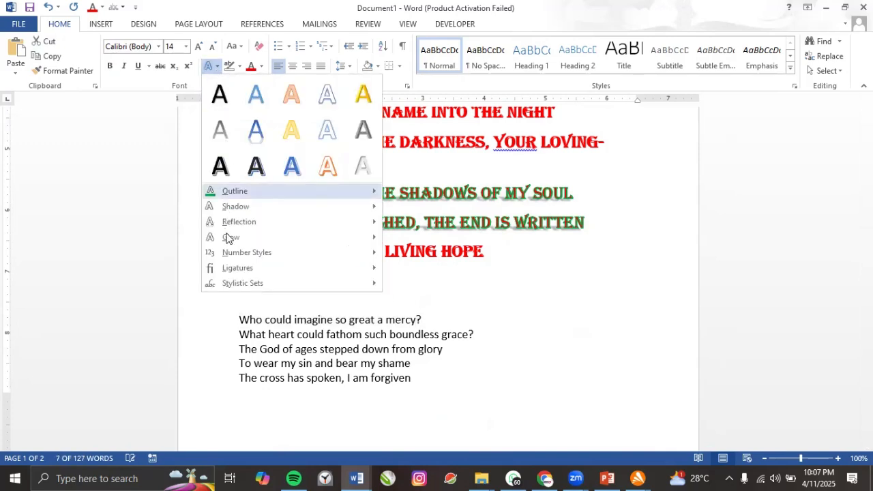
mouse_move(234, 224)
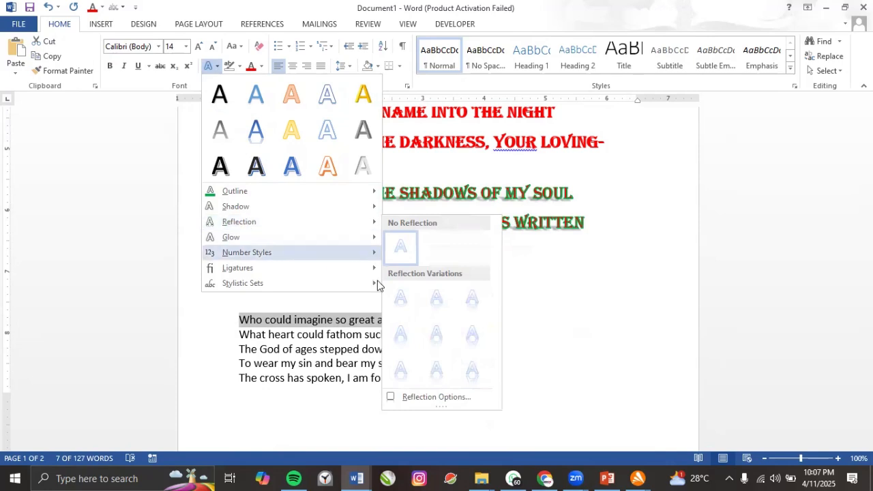
click(401, 299)
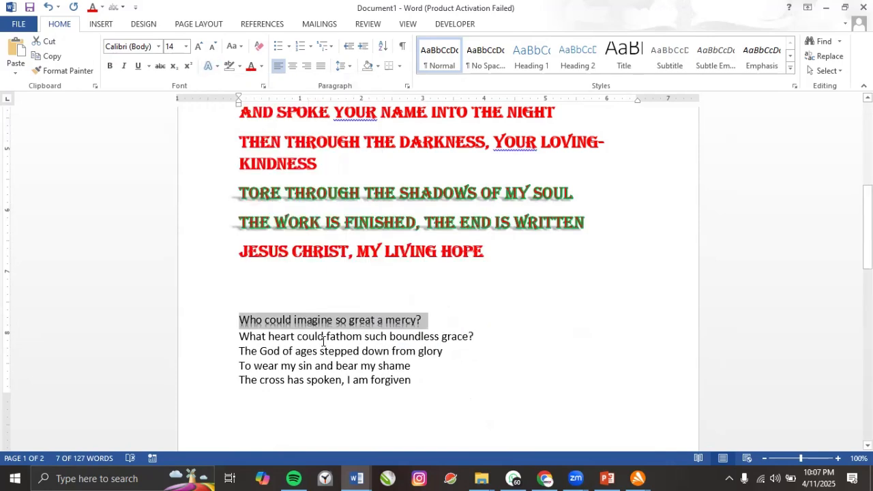
Enlarge the line's text to 24 pt with Grow Font.
click(198, 46)
click(199, 47)
click(198, 46)
click(199, 47)
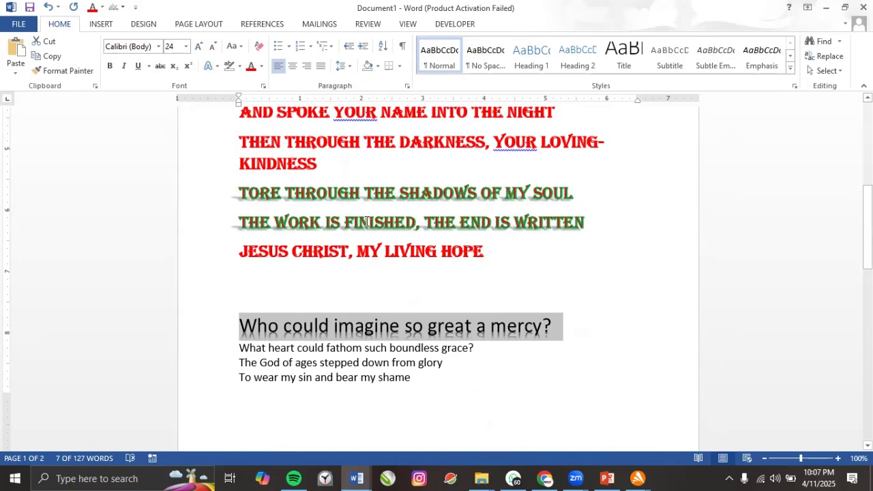
click(389, 327)
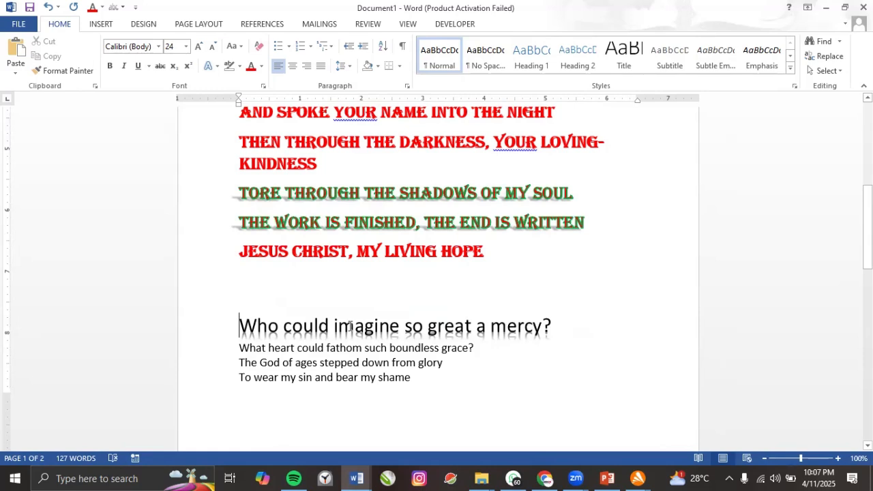
Reselect the enlarged line and apply an orange glow text effect.
drag(239, 326, 532, 317)
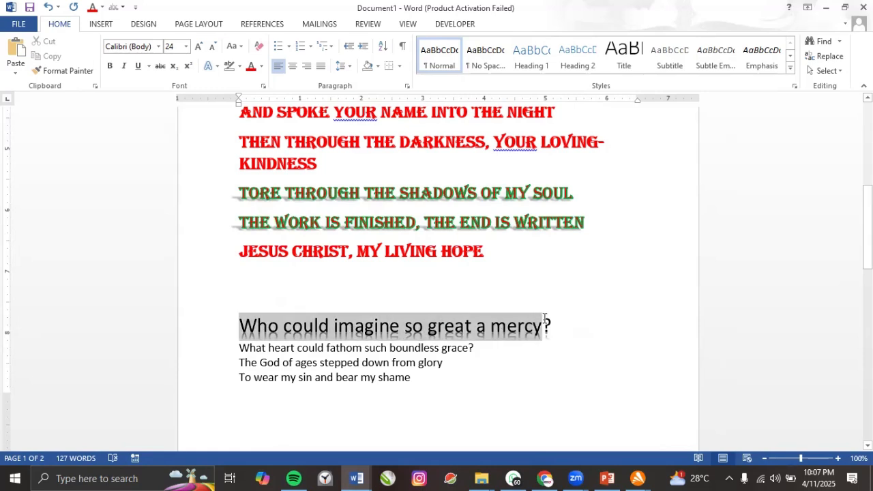
click(210, 67)
mouse_move(242, 241)
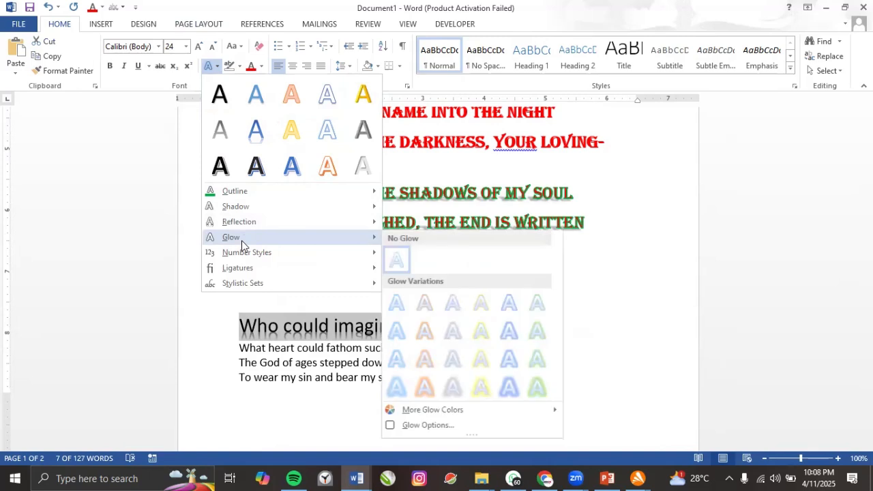
click(425, 385)
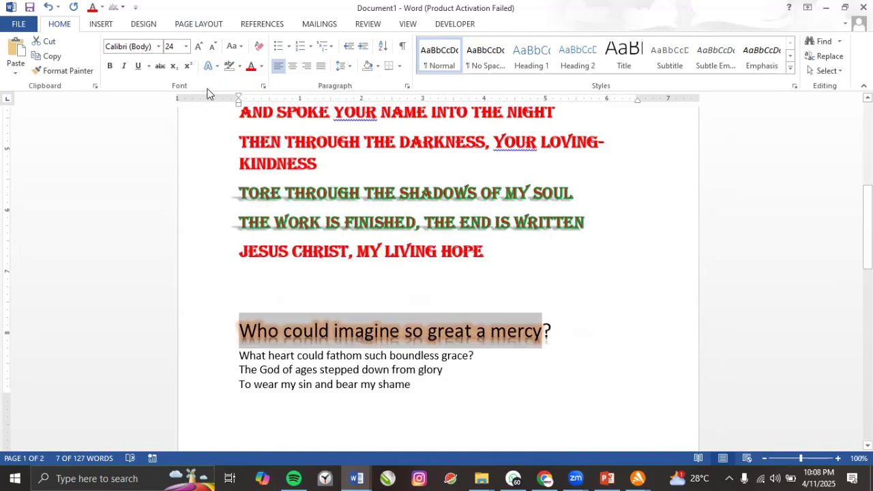
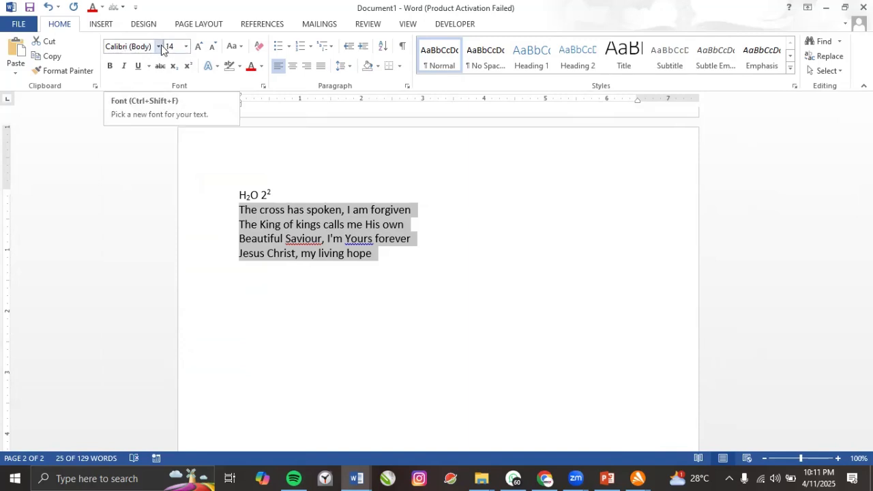
Change the four selected lyric lines under H2O 2² to Times New Roman.
click(158, 48)
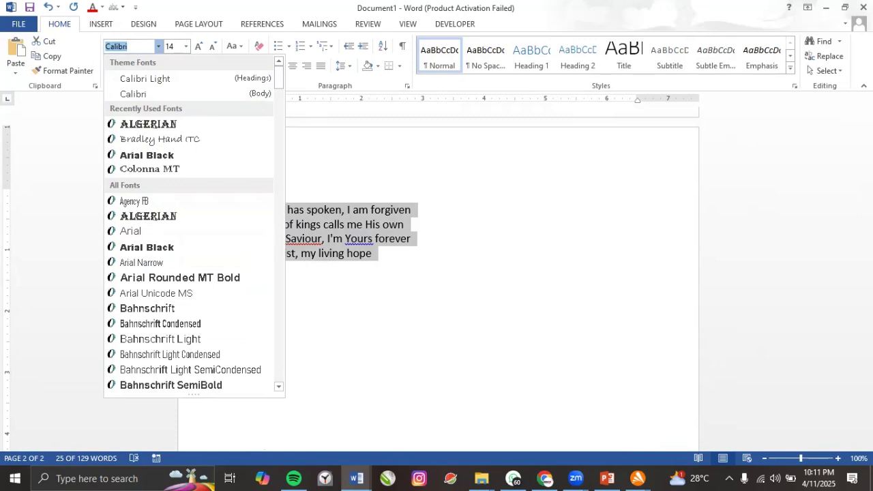
text(Times New Ro)
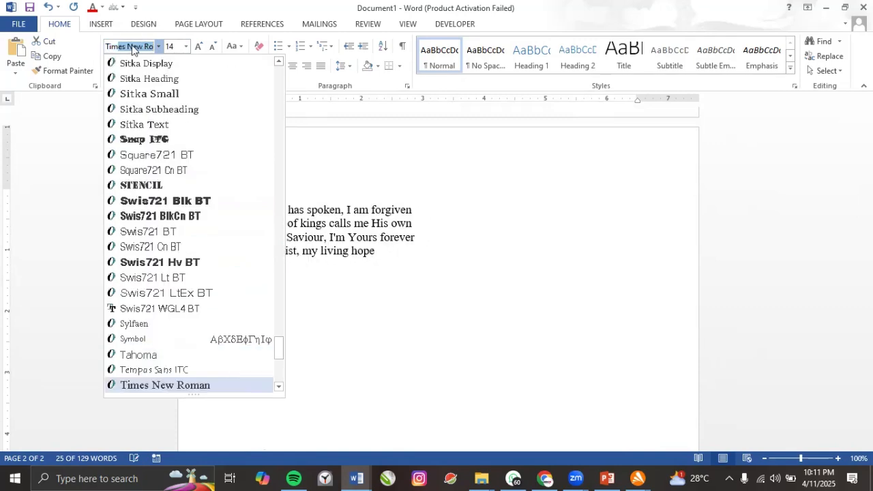
key(Return)
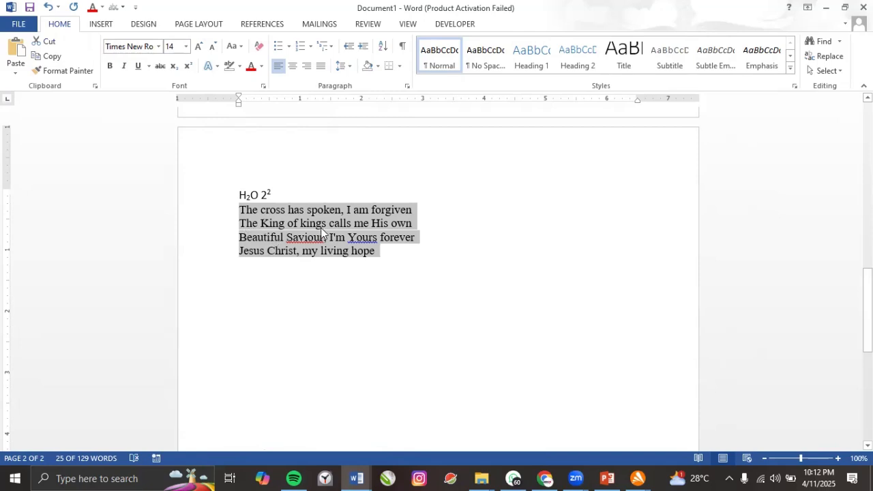
scroll(307, 218, up, 10)
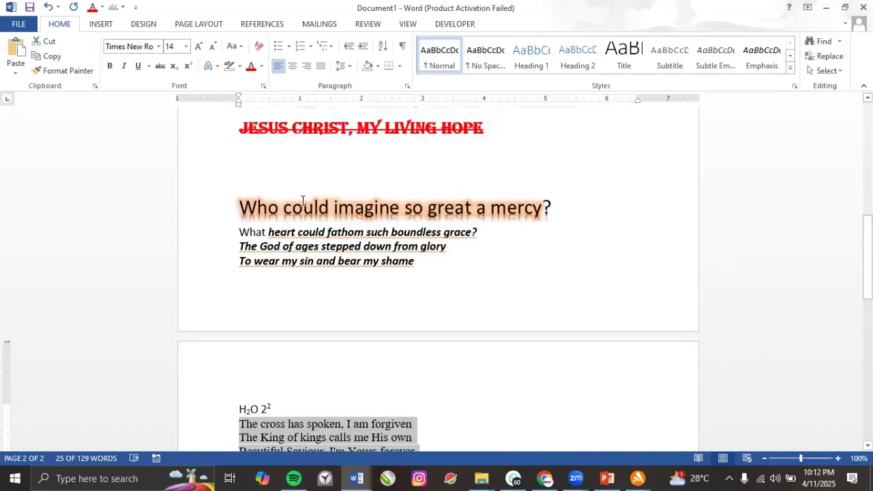
scroll(307, 196, up, 5)
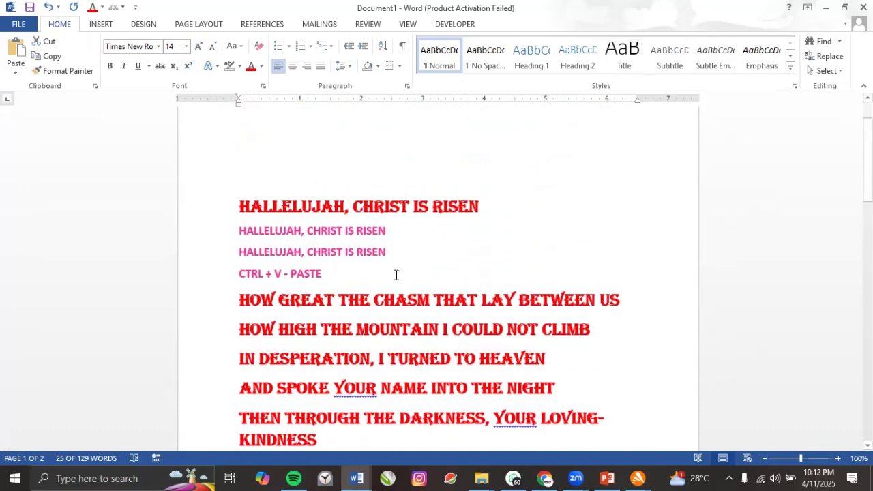
ctrl+scroll(380, 256, down, 5)
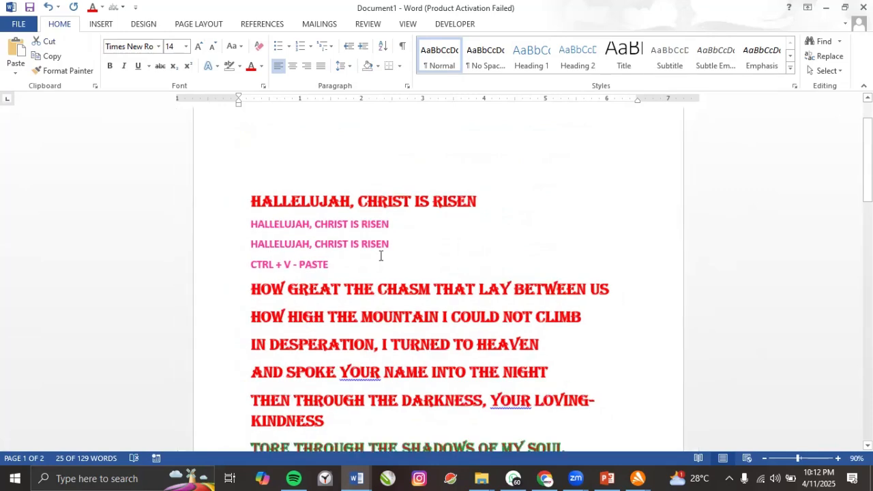
scroll(381, 255, down, 1)
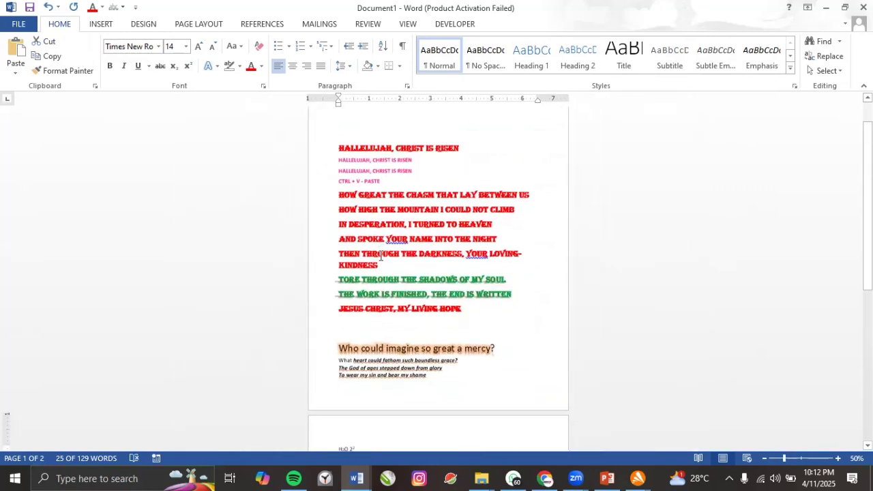
scroll(381, 251, up, 2)
ctrl+scroll(380, 249, down, 2)
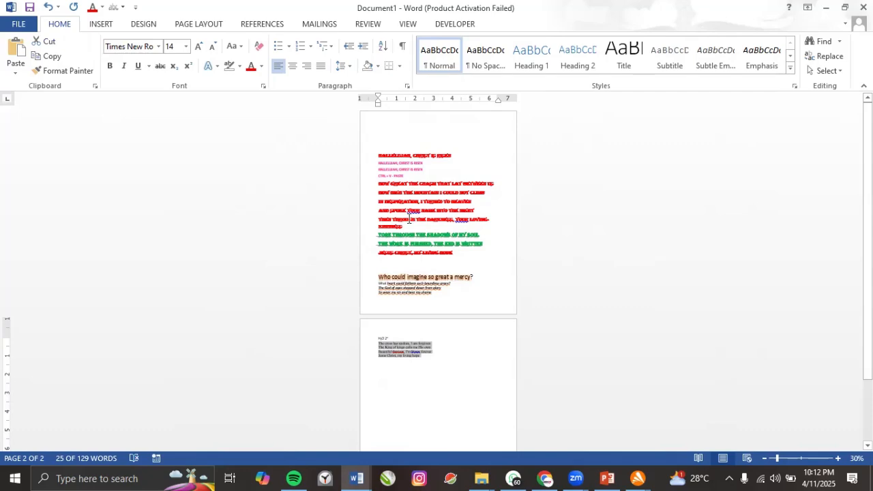
scroll(409, 219, up, 3)
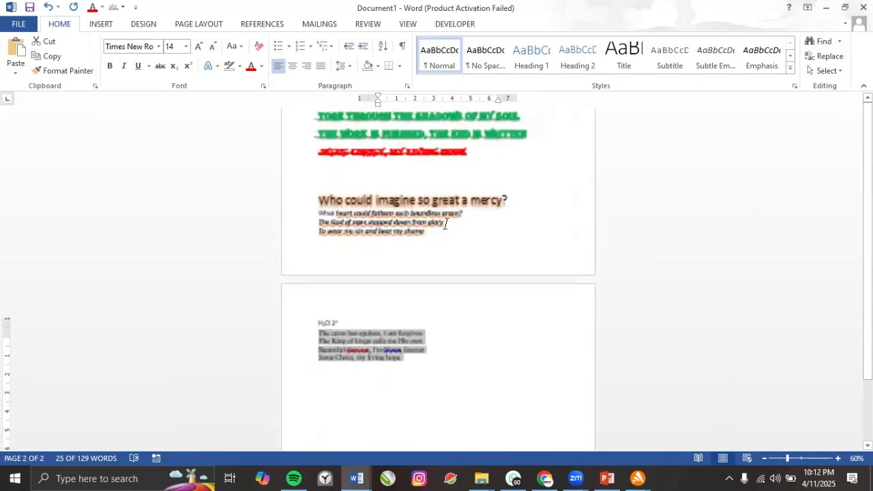
scroll(444, 224, up, 8)
scroll(344, 236, up, 5)
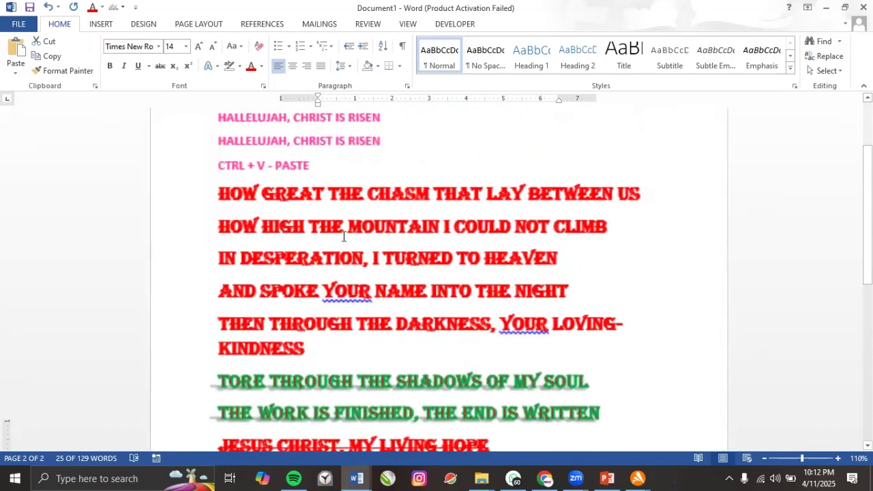
Select the IN DESPERATION, I TURNED TO HEAVEN line and try large sizes from 72 up toward 150.
triple_click(326, 264)
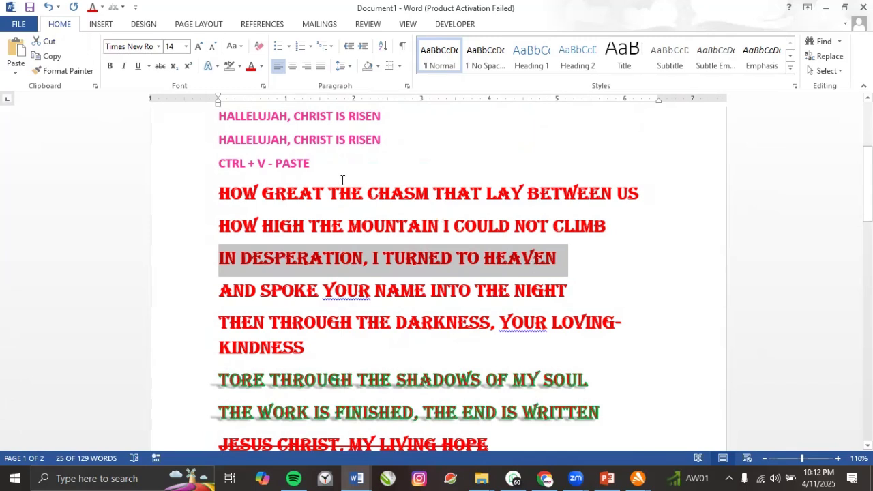
click(185, 46)
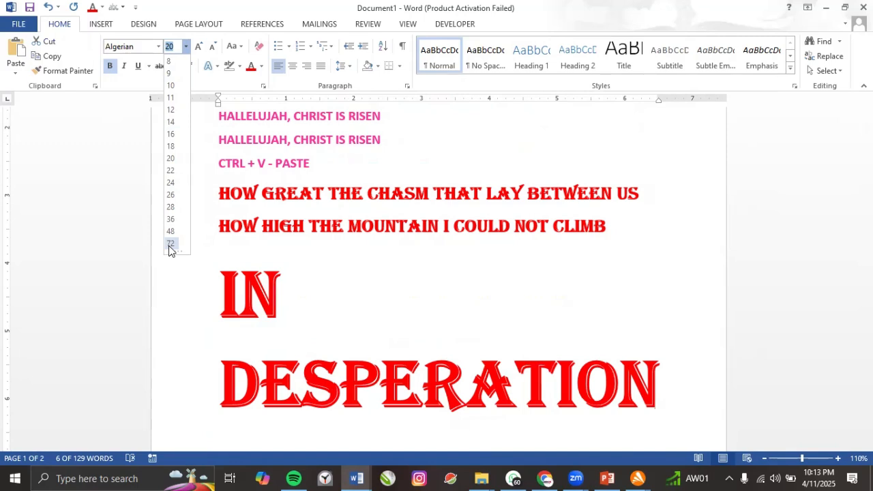
click(170, 244)
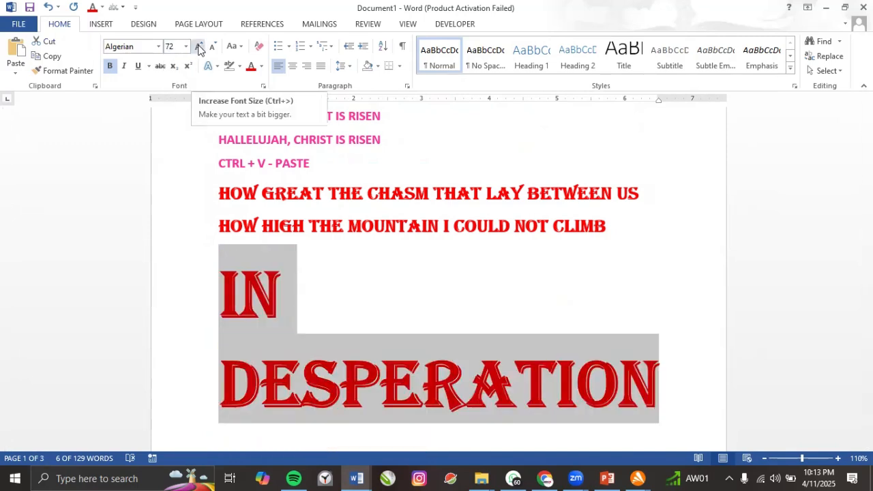
click(198, 47)
click(199, 46)
click(199, 46)
click(198, 46)
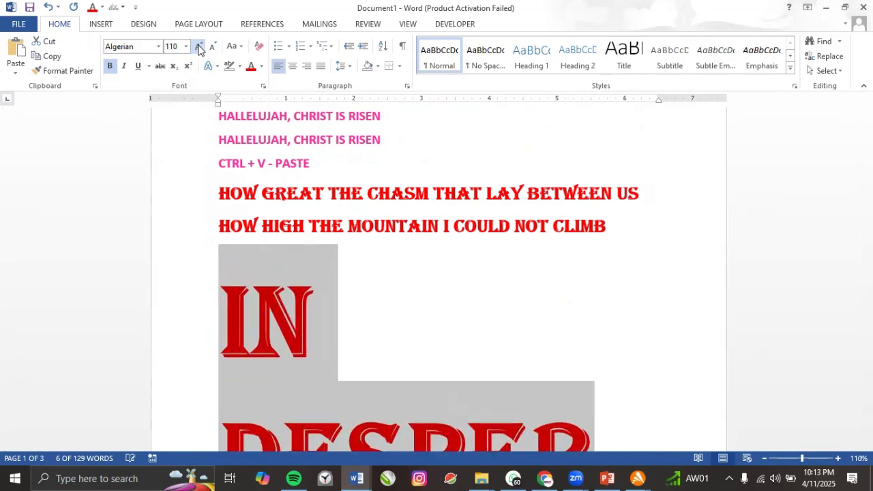
click(199, 47)
click(198, 47)
click(199, 46)
click(198, 47)
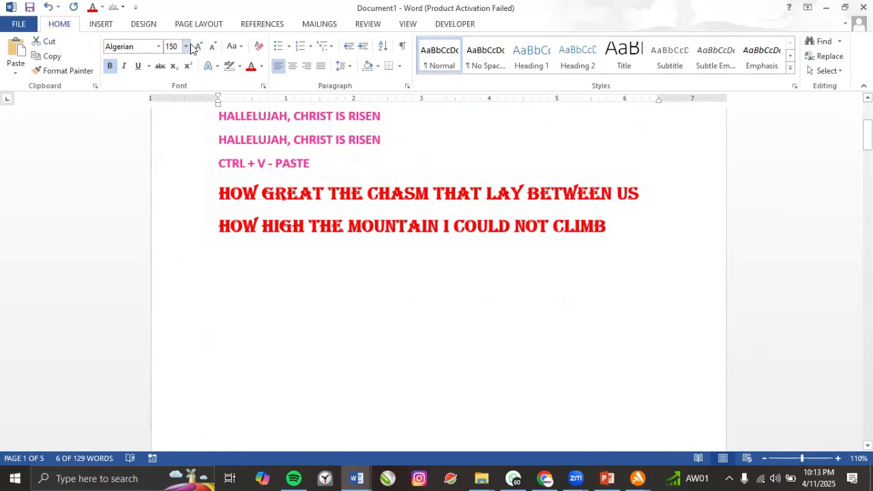
click(213, 46)
click(212, 46)
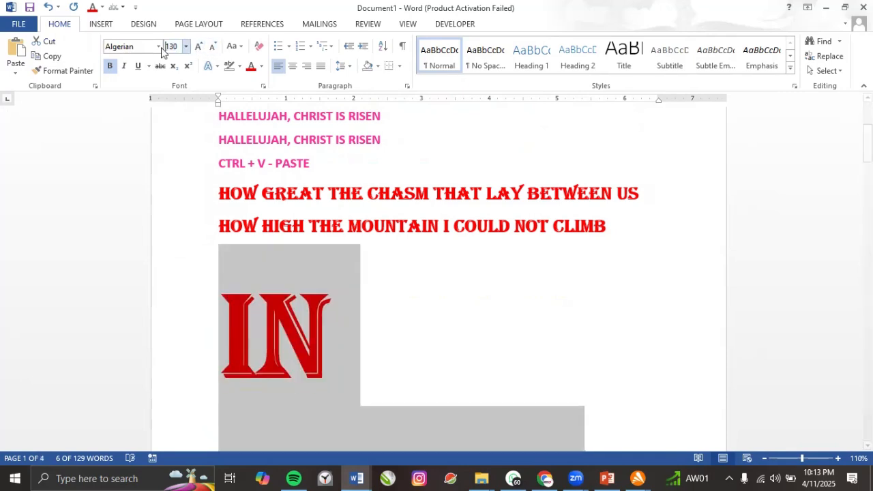
Reduce the line to 11.5 pt, then 12 pt.
click(171, 47)
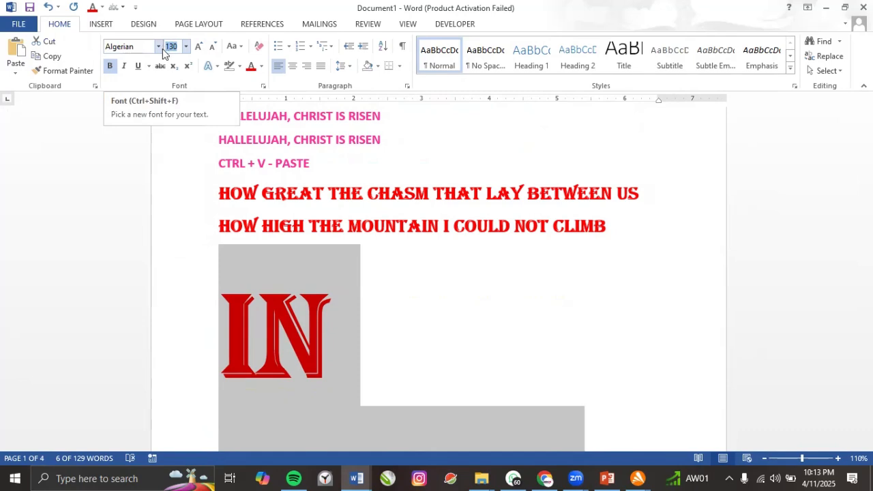
text(11)
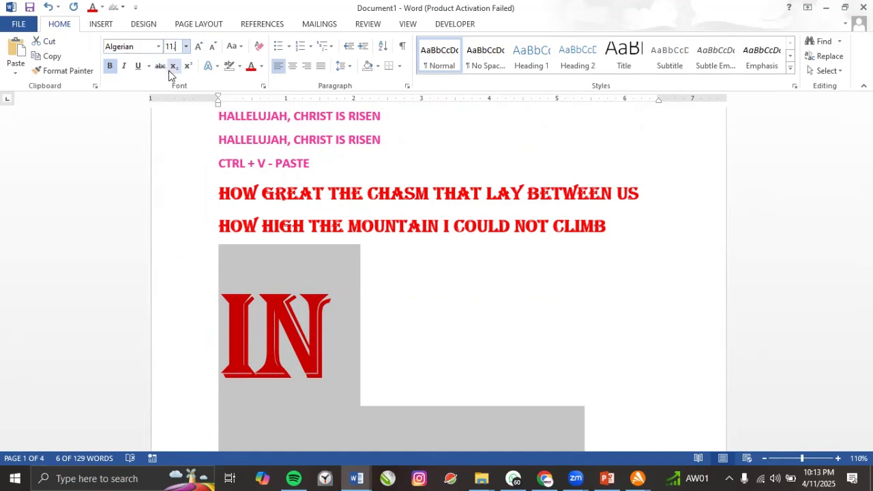
text(.5)
key(Return)
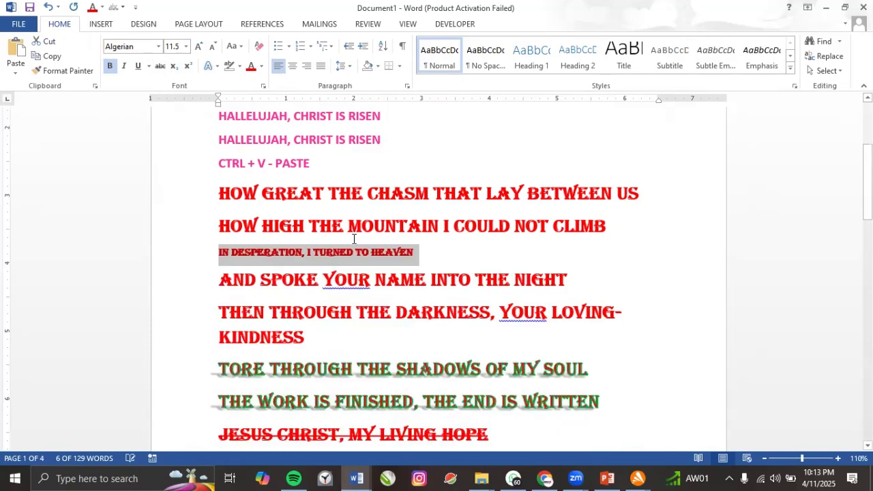
click(185, 46)
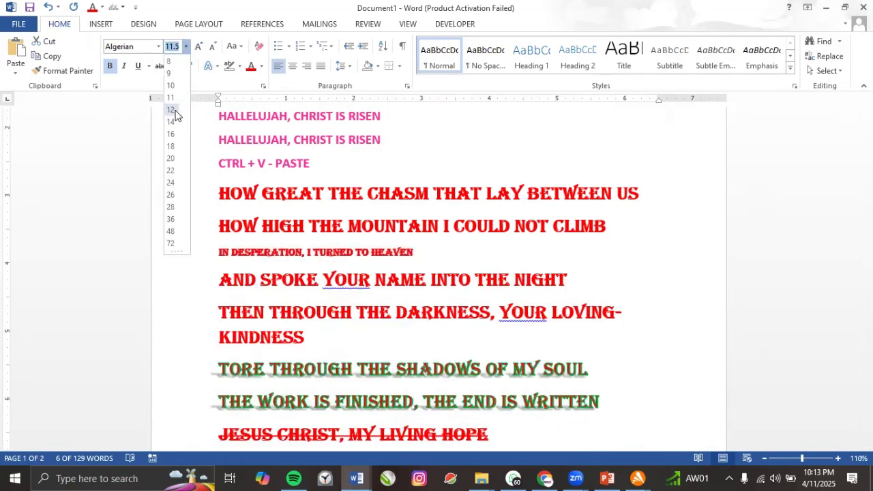
click(199, 46)
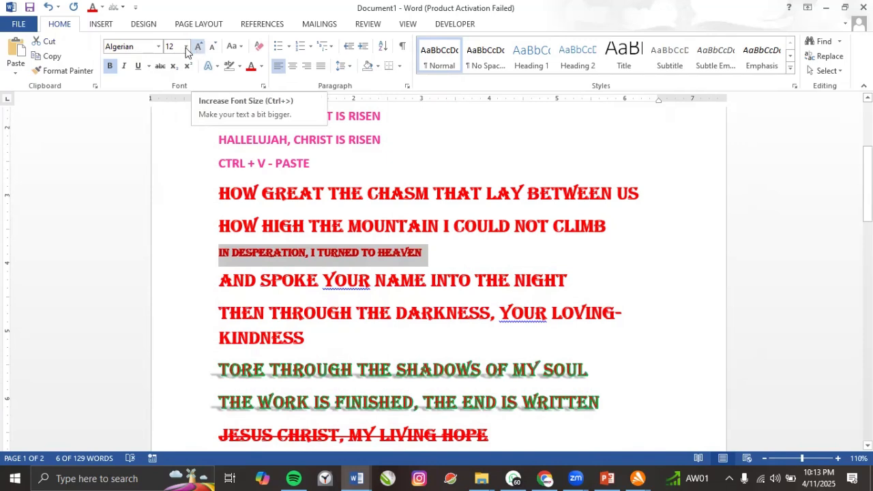
Set the line to 20.5 pt and deselect it.
click(169, 47)
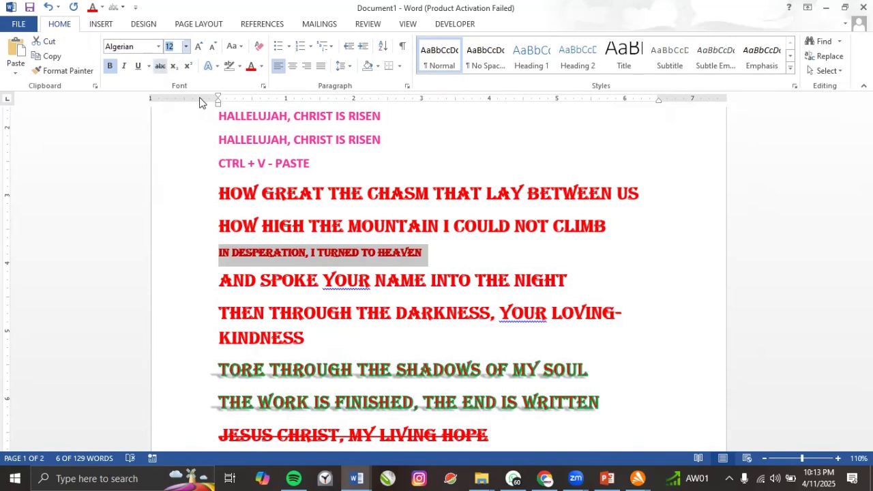
text(20.6)
key(BackSpace)
text(5)
key(Return)
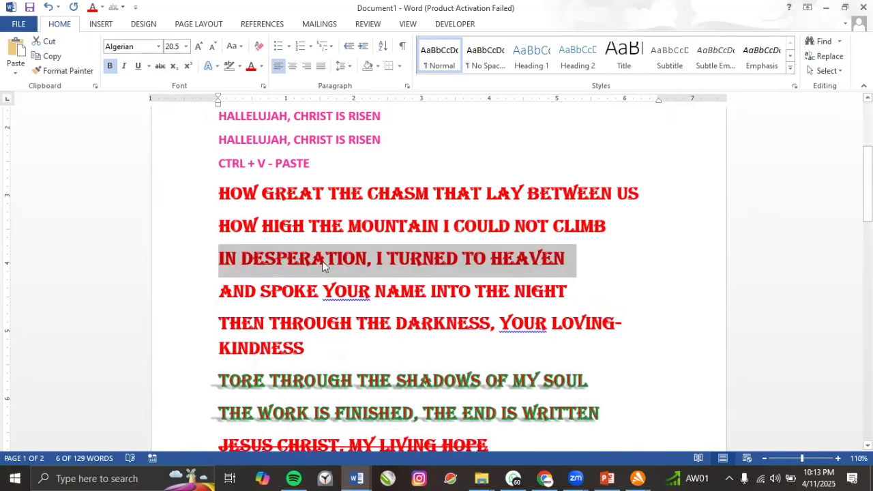
click(298, 257)
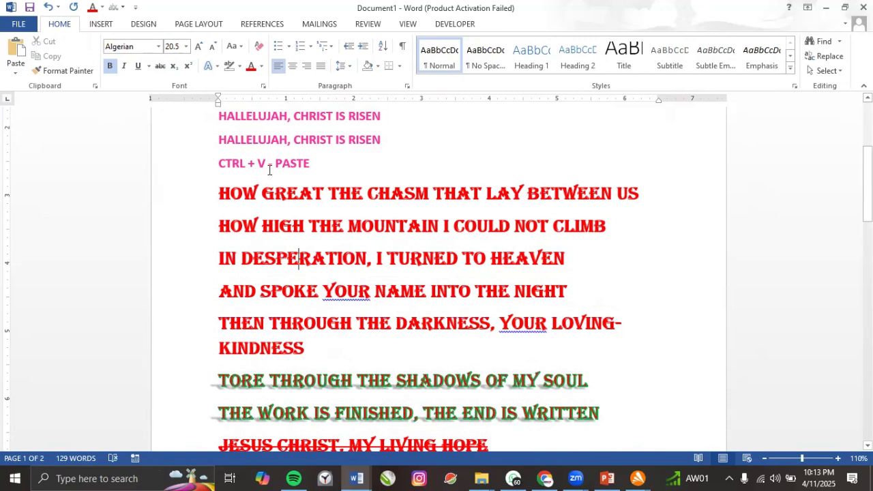
click(219, 194)
Select the four page-2 lyric lines from 'The cross has spoken' to 'living hope'.
drag(219, 193, 506, 369)
scroll(307, 327, down, 2)
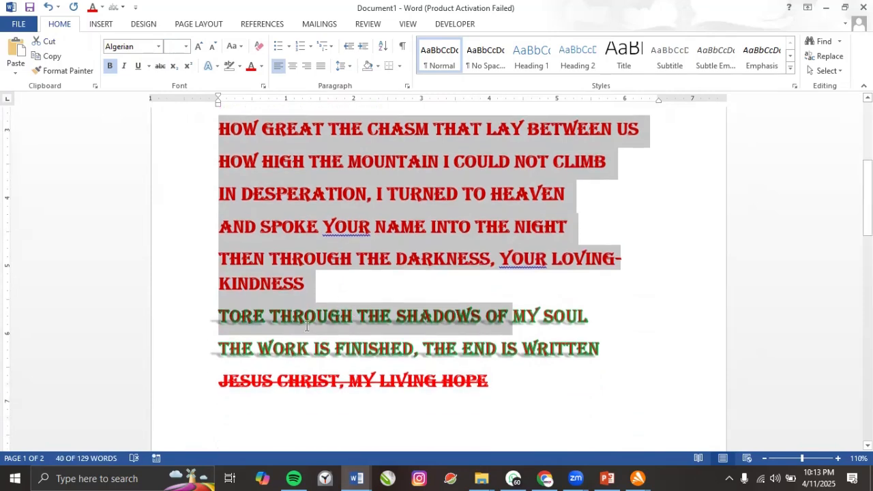
scroll(303, 326, down, 7)
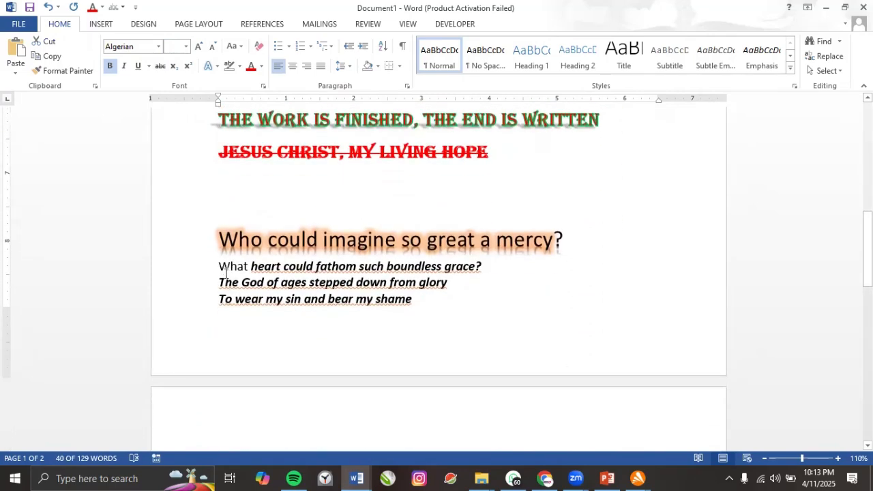
scroll(228, 286, down, 6)
drag(219, 282, 394, 332)
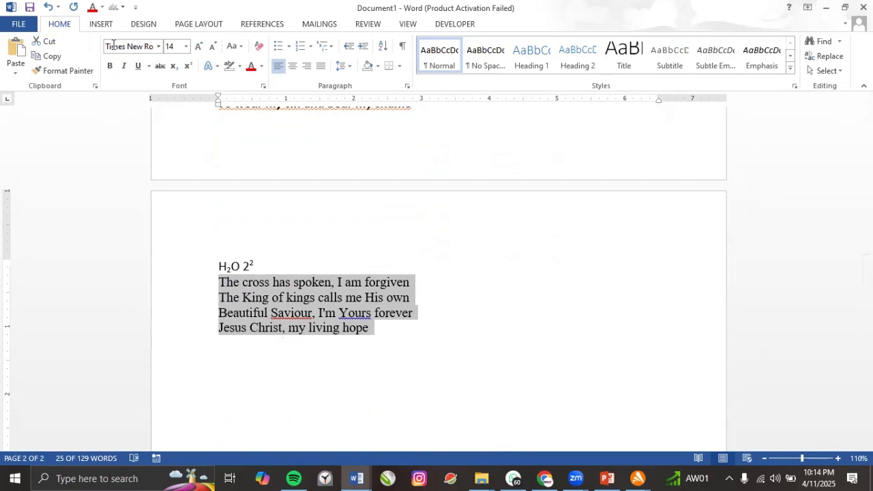
Try UPPERCASE, lowercase and Capitalize Each Word on the selected lyric lines.
click(241, 46)
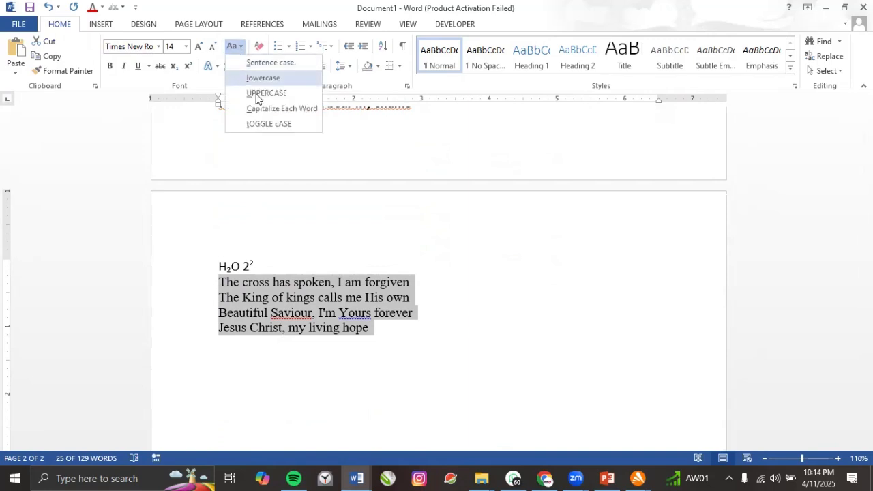
click(265, 96)
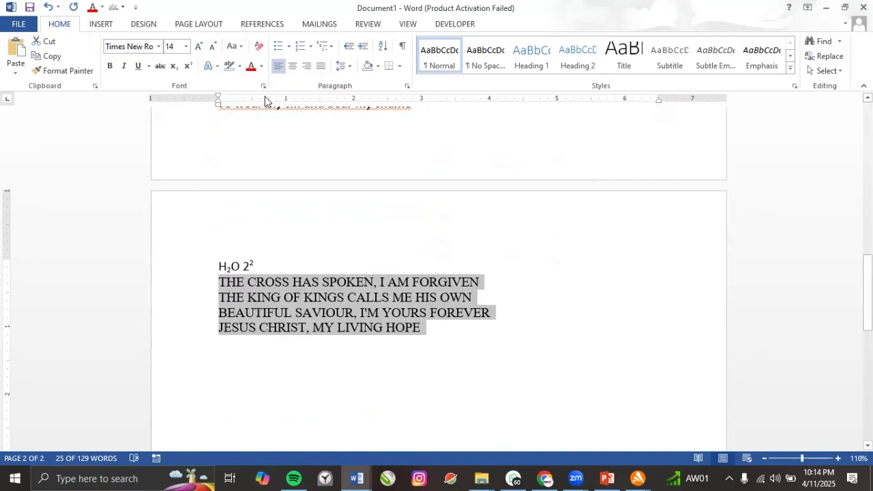
click(239, 48)
click(259, 77)
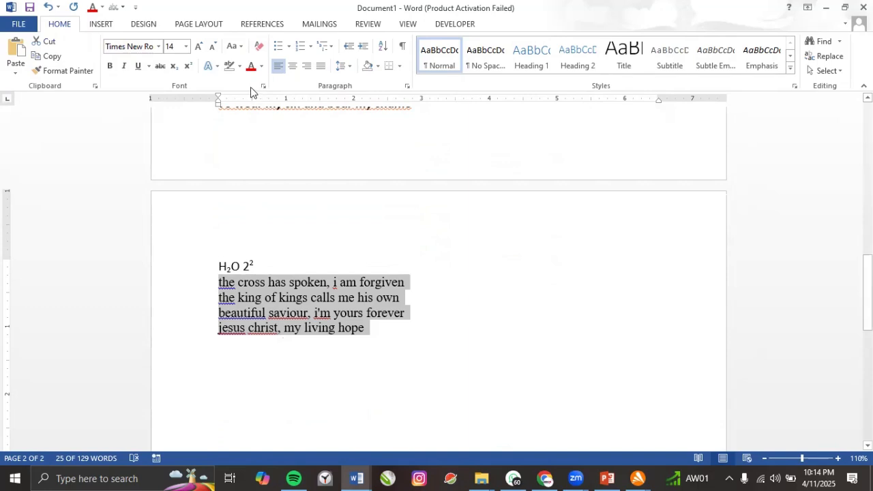
click(238, 47)
click(264, 110)
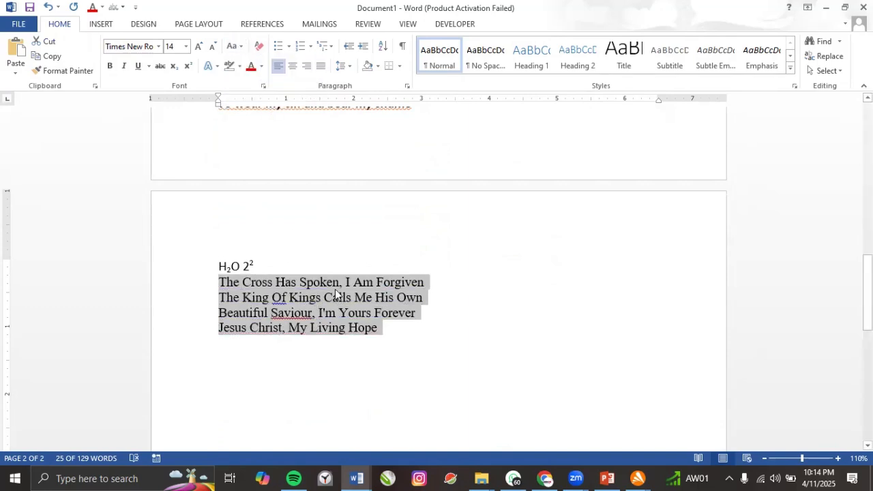
Apply tOGGLE cASE to the lyric lines, e.g. 'tHE cROSS hAS sPOKEN'.
click(238, 48)
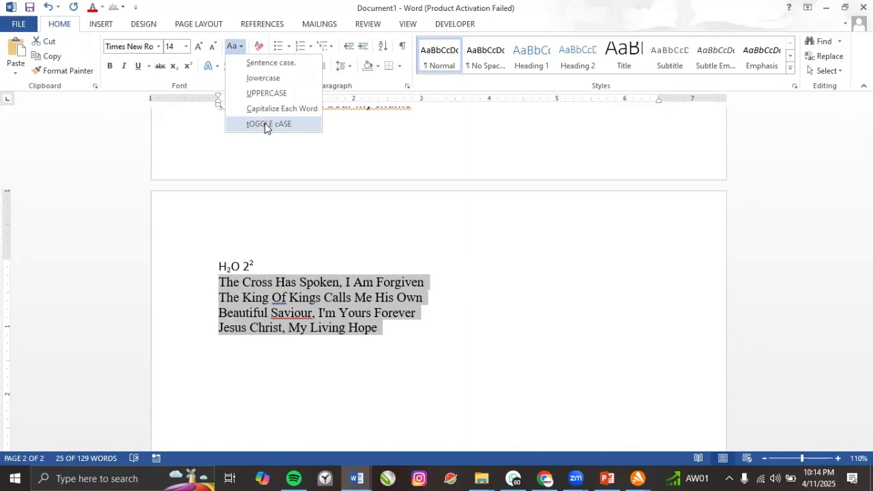
click(265, 123)
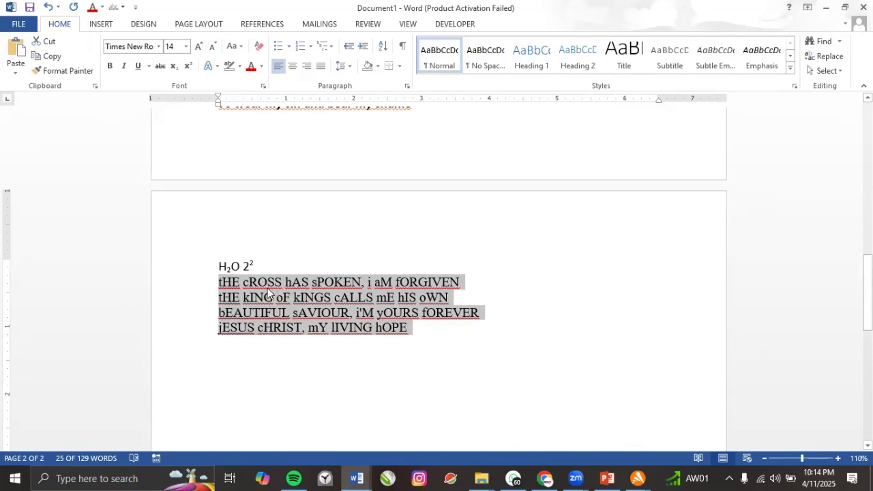
scroll(266, 285, up, 5)
scroll(267, 285, up, 5)
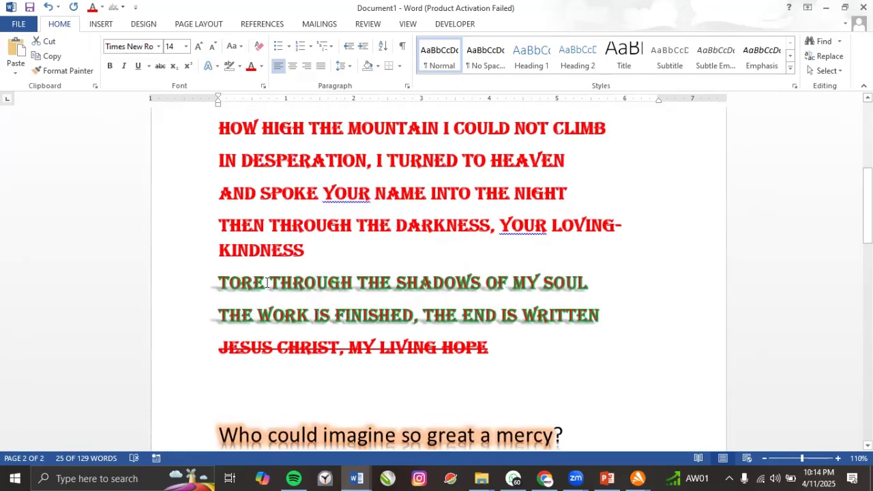
Select the whole document with Ctrl+A and clear all formatting.
key(ctrl+a)
scroll(314, 258, up, 8)
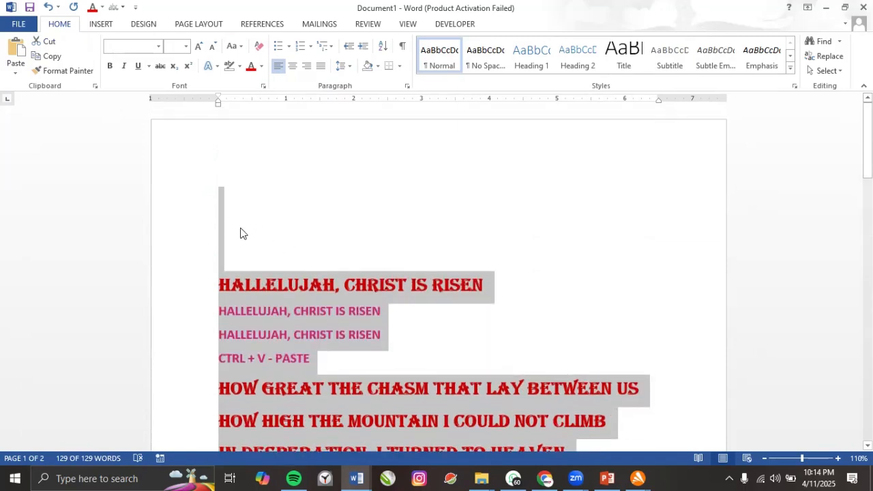
click(259, 47)
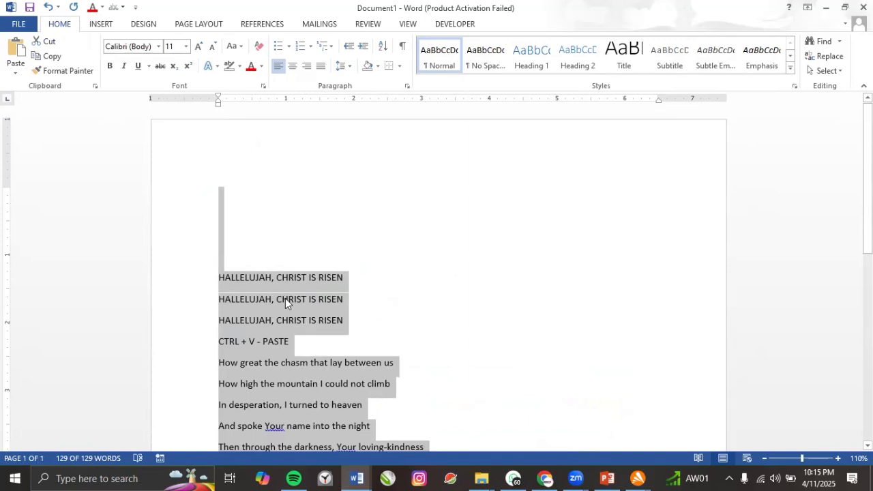
scroll(285, 298, down, 3)
click(265, 265)
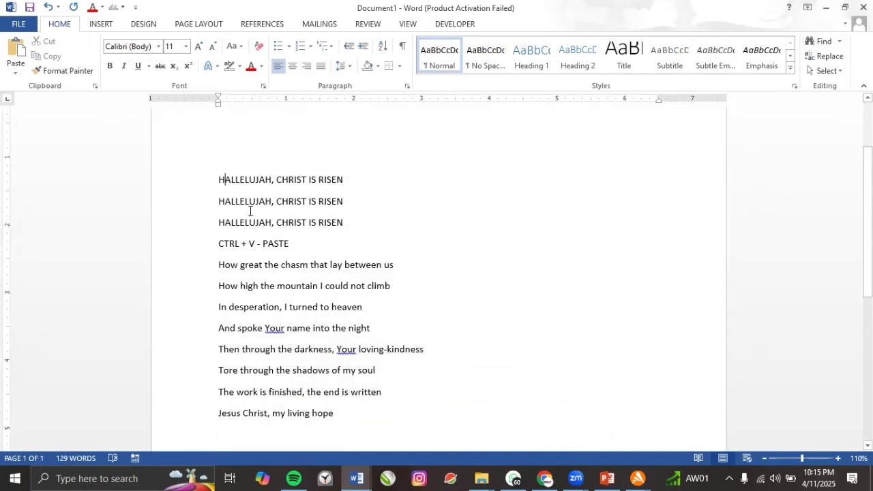
Select the H2O 22 line and the four lyric lines below it.
scroll(307, 311, down, 3)
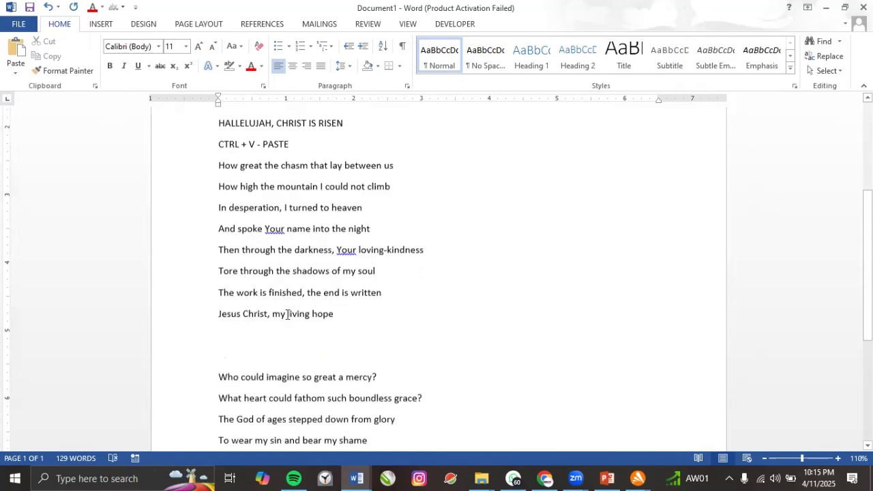
scroll(288, 314, down, 5)
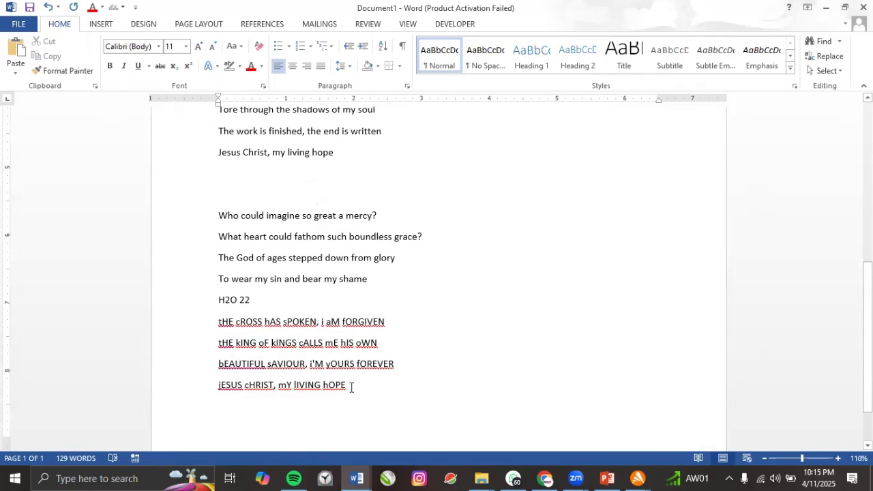
drag(350, 391, 194, 311)
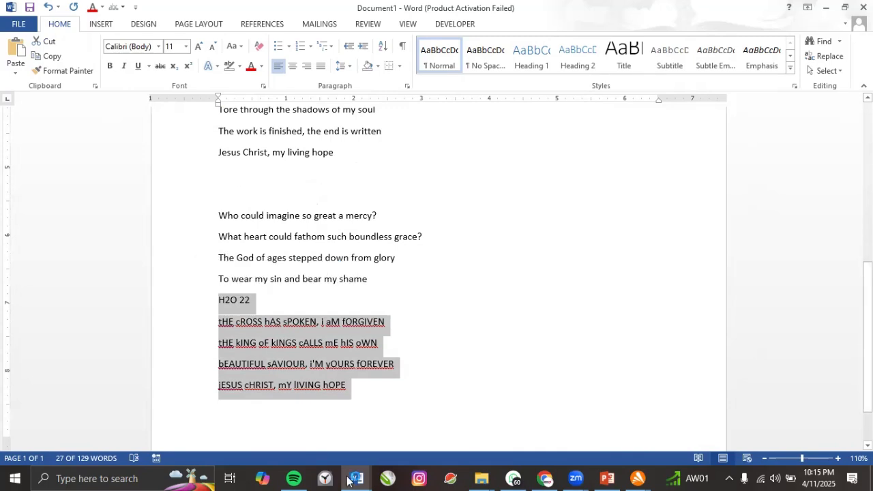
click(609, 478)
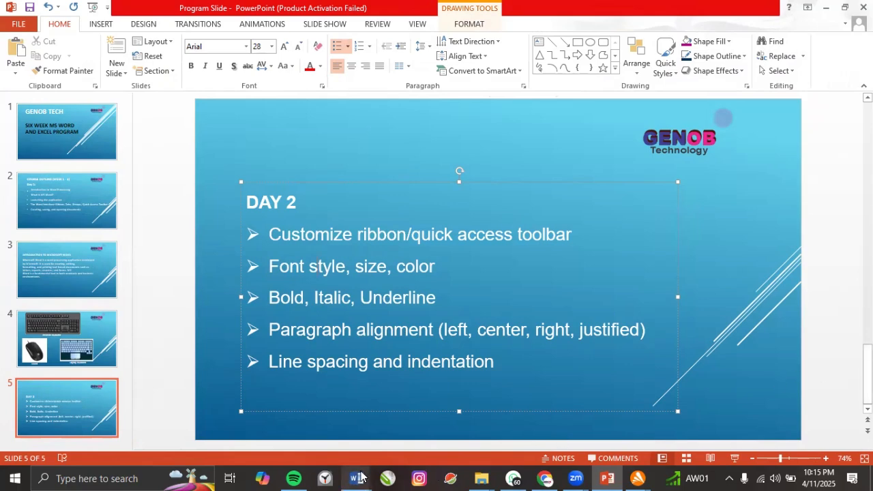
mouse_move(362, 476)
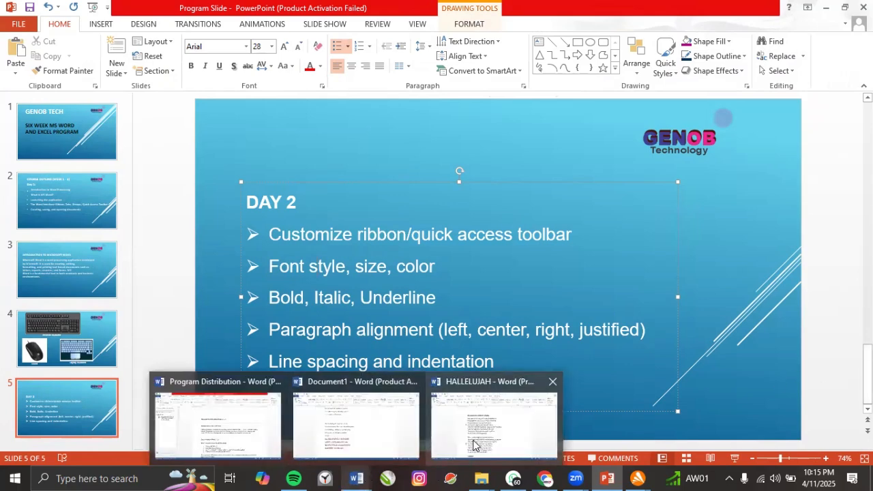
click(320, 430)
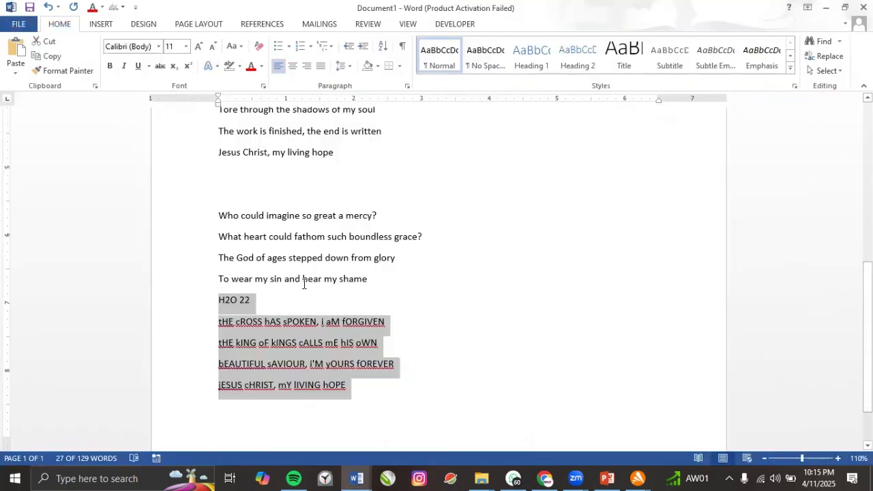
scroll(294, 266, up, 3)
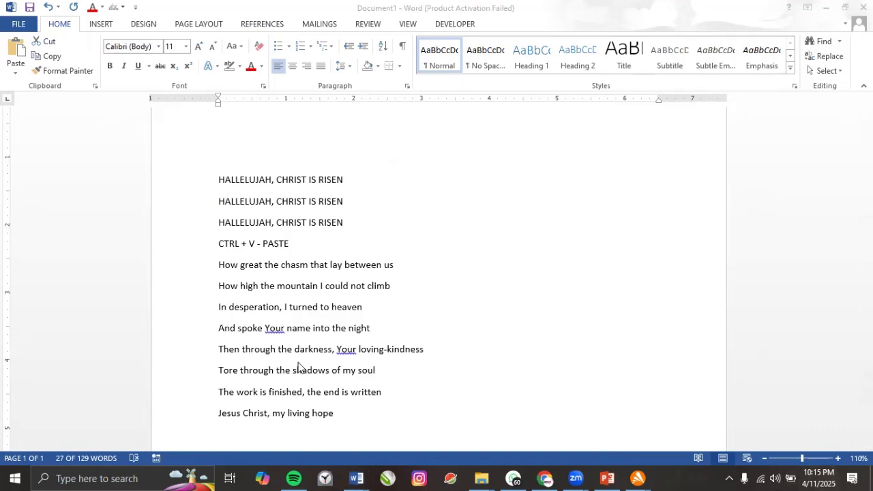
Open 'Top 10 high income skills to learn for the future 2024' from the desktop.
key(super+d)
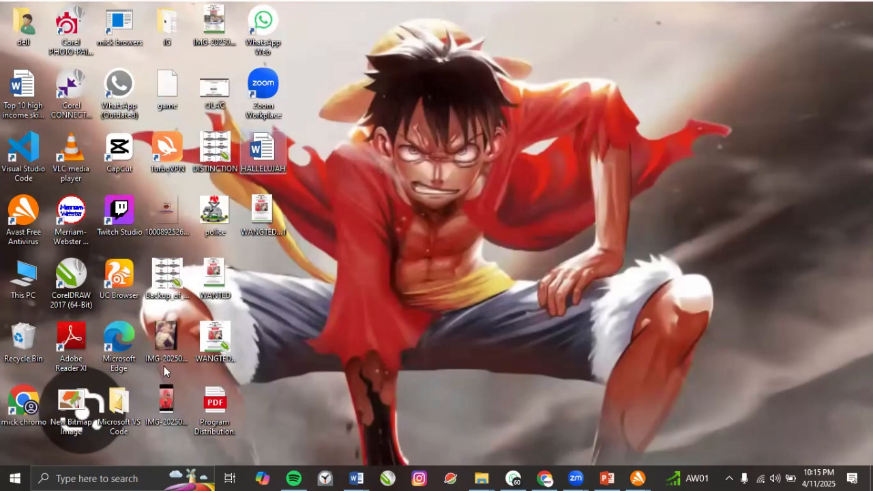
click(24, 99)
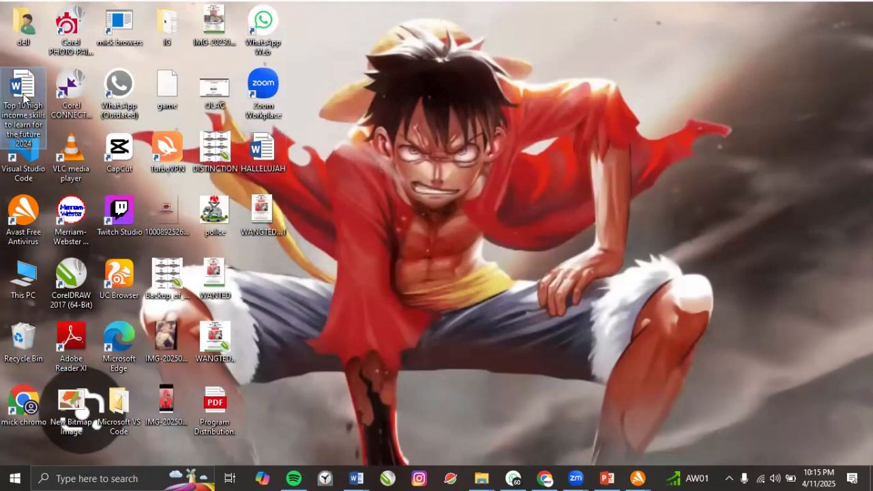
key(super+d)
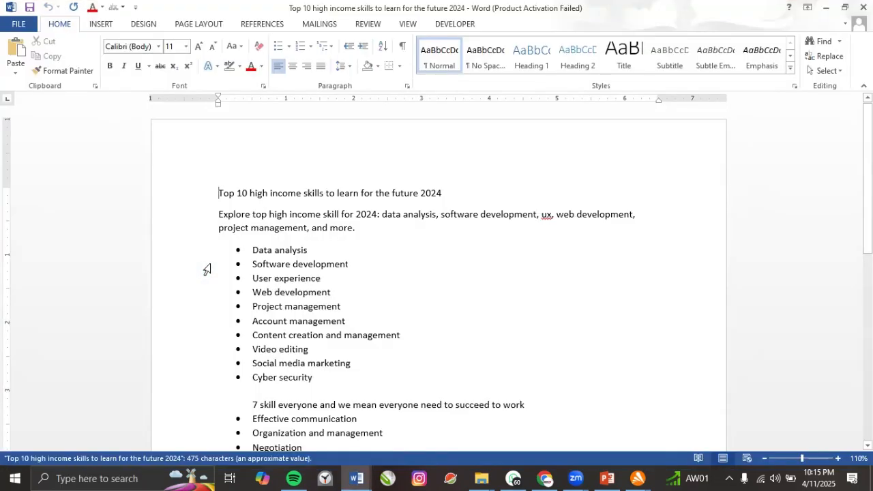
scroll(263, 249, down, 6)
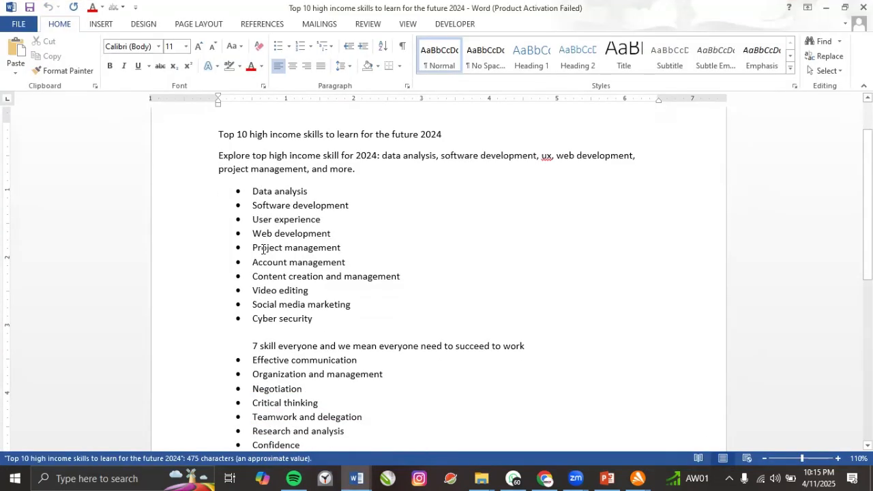
scroll(263, 248, down, 4)
scroll(267, 244, up, 10)
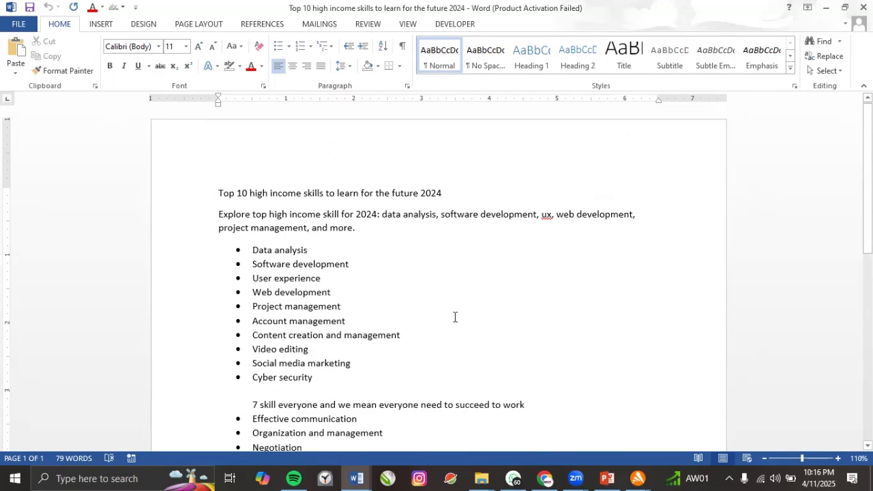
mouse_move(356, 475)
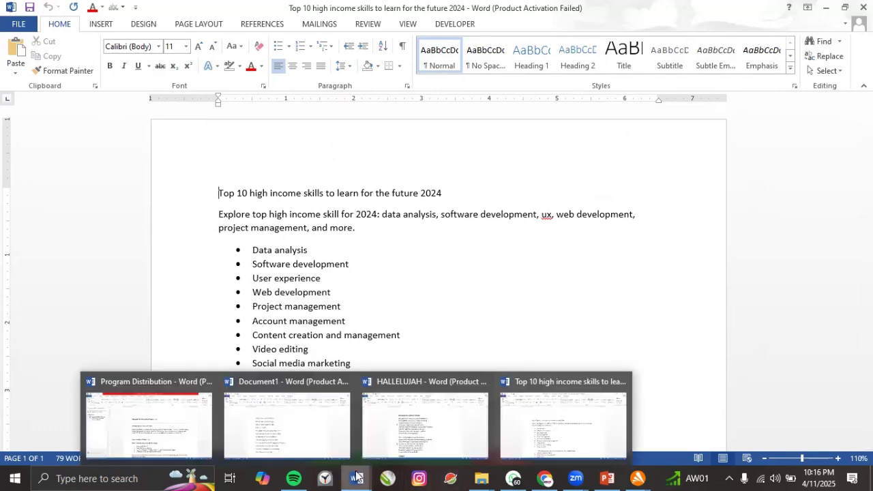
click(426, 430)
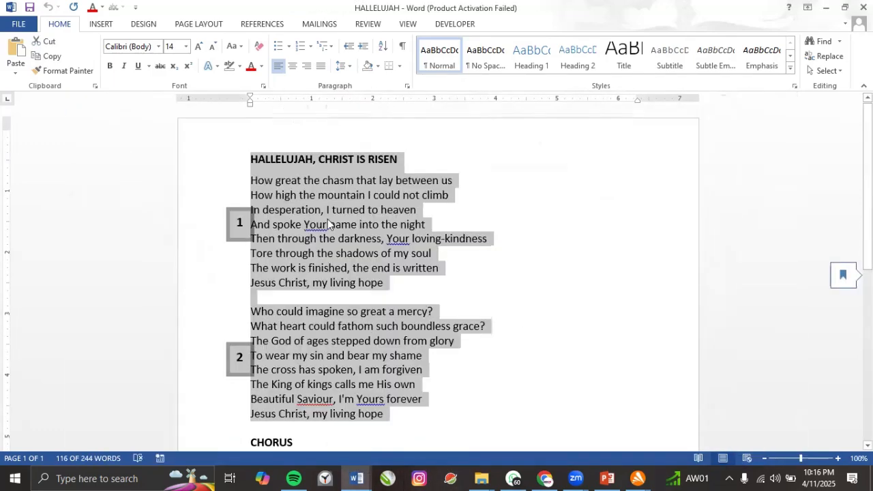
click(240, 235)
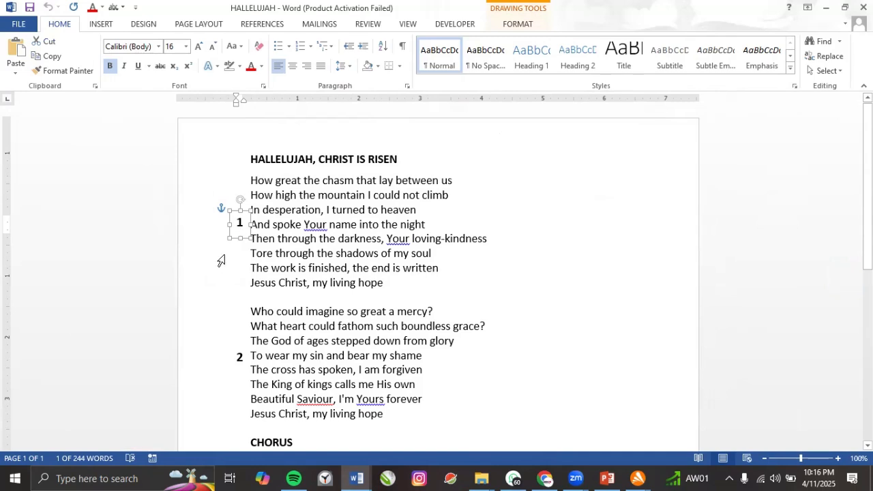
key(Delete)
click(241, 361)
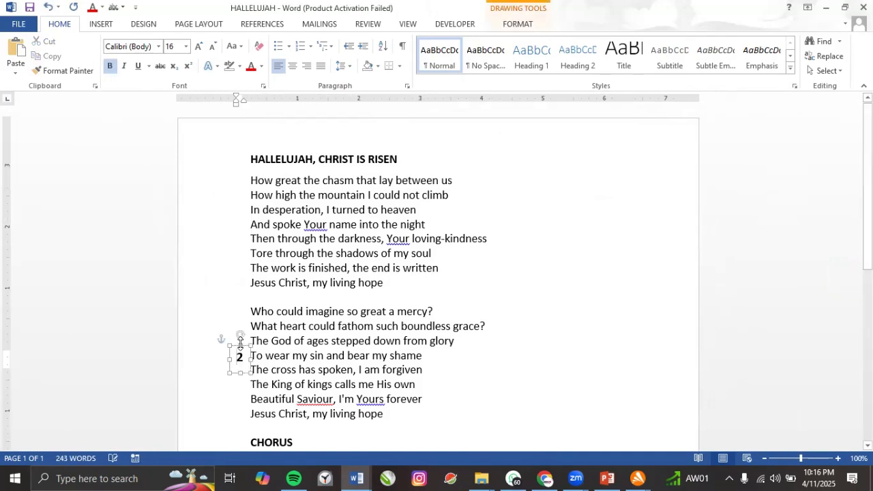
key(Delete)
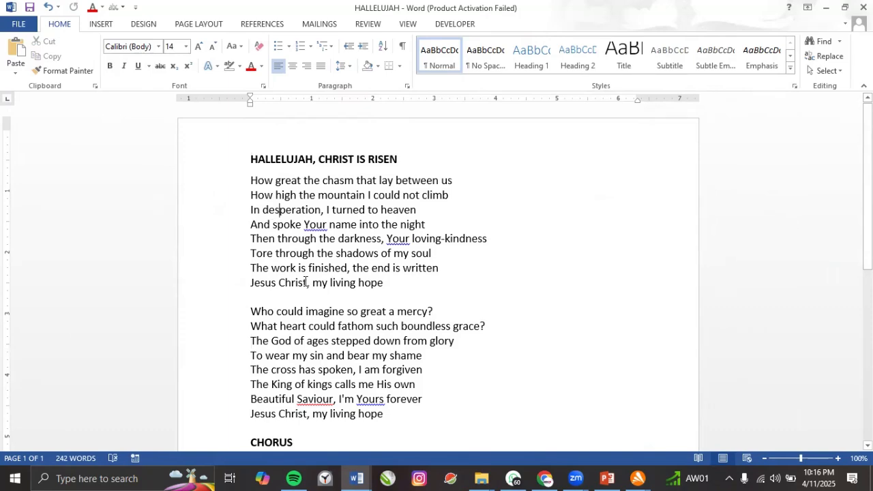
scroll(306, 279, down, 3)
scroll(306, 266, down, 2)
scroll(306, 266, up, 3)
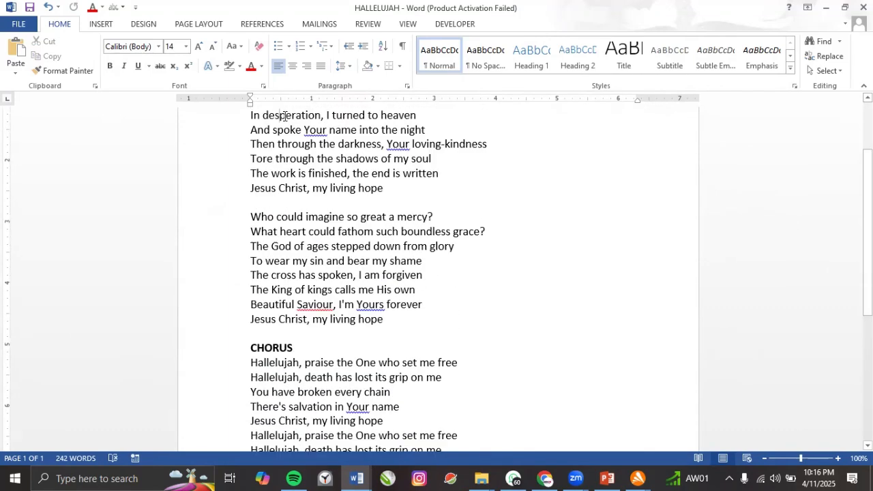
scroll(307, 228, down, 2)
scroll(307, 228, down, 5)
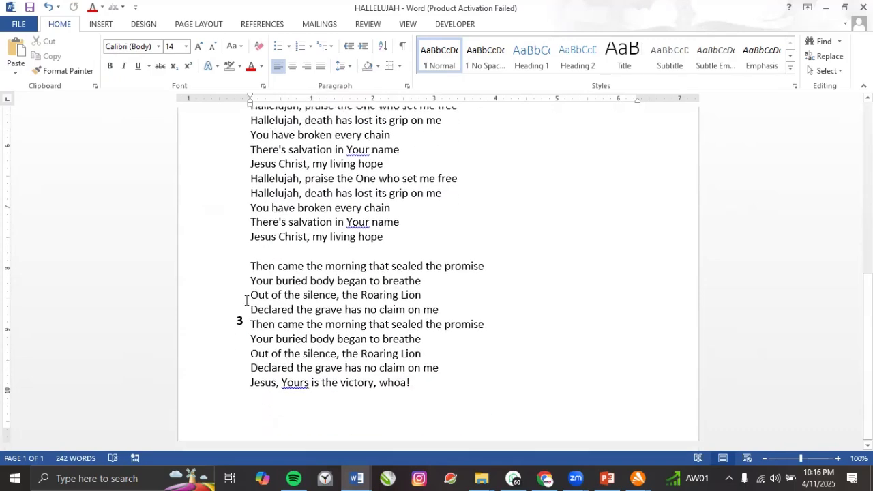
click(241, 309)
key(Delete)
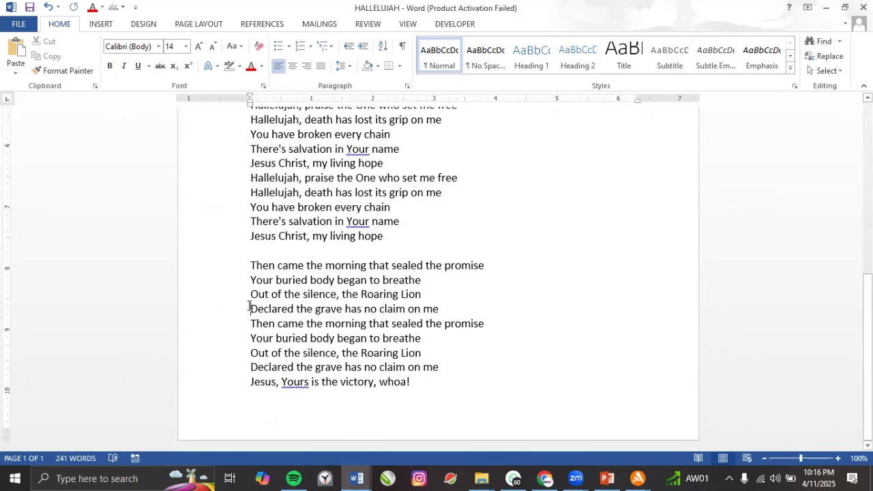
scroll(272, 273, up, 6)
scroll(276, 265, up, 3)
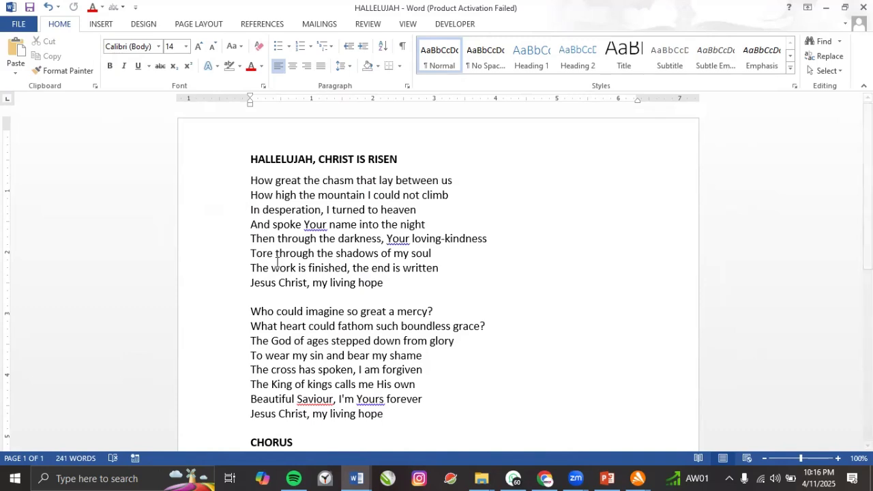
Try indenting three lyric lines with Tab, undo, then delete the blank line between verses.
click(250, 180)
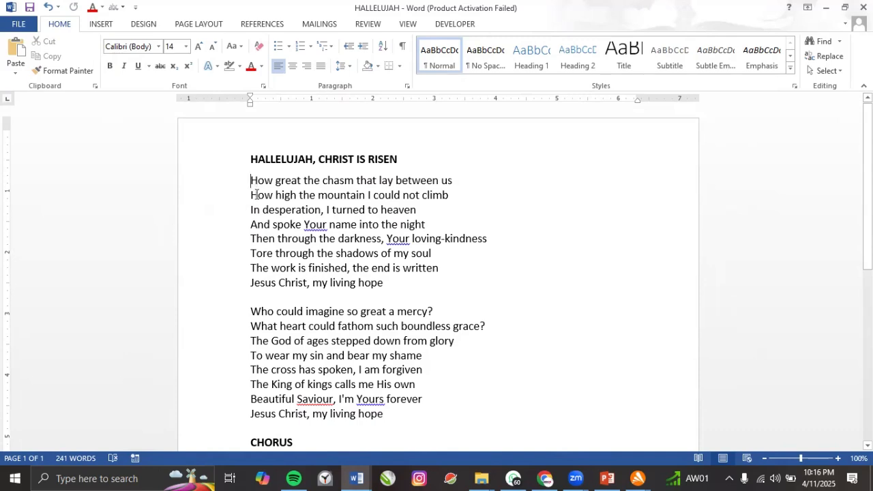
key(Tab)
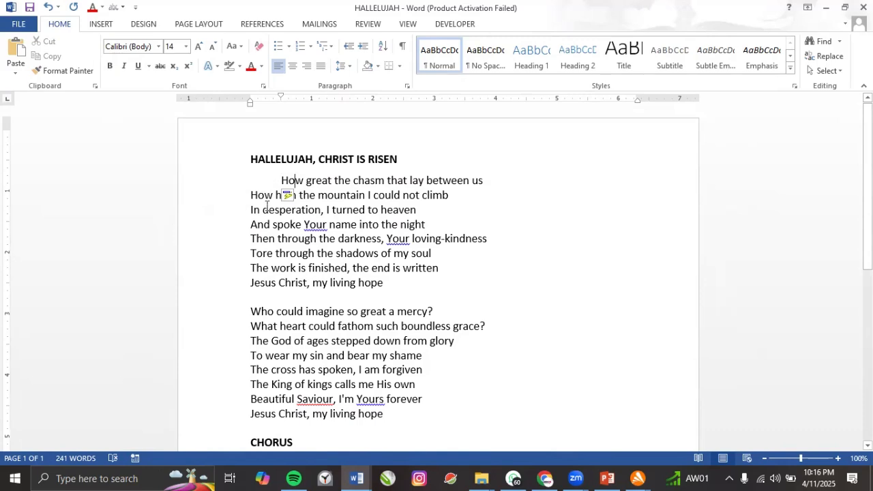
click(250, 228)
key(Tab)
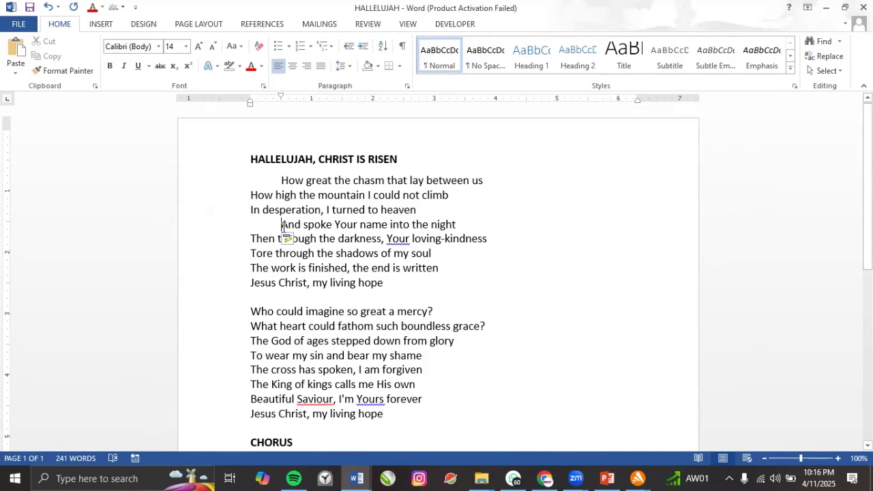
click(253, 271)
key(Tab)
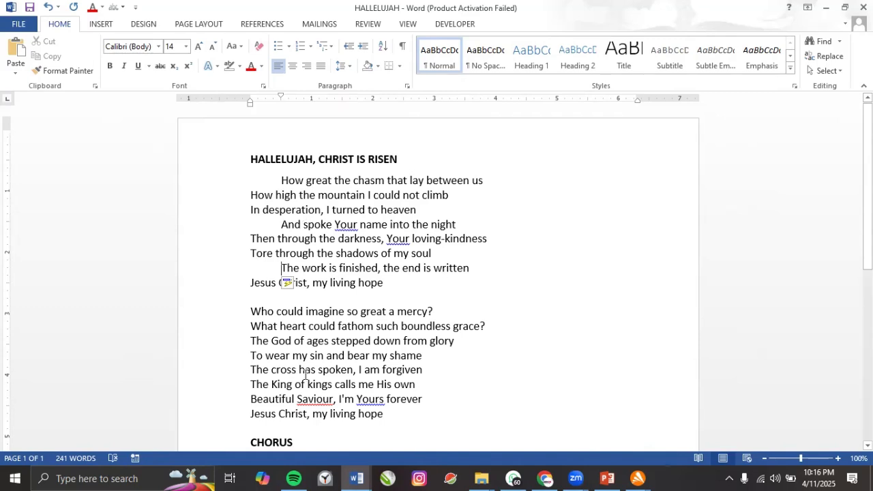
key(ctrl+z)
key(ctrl+z)
key(ctrl+z)
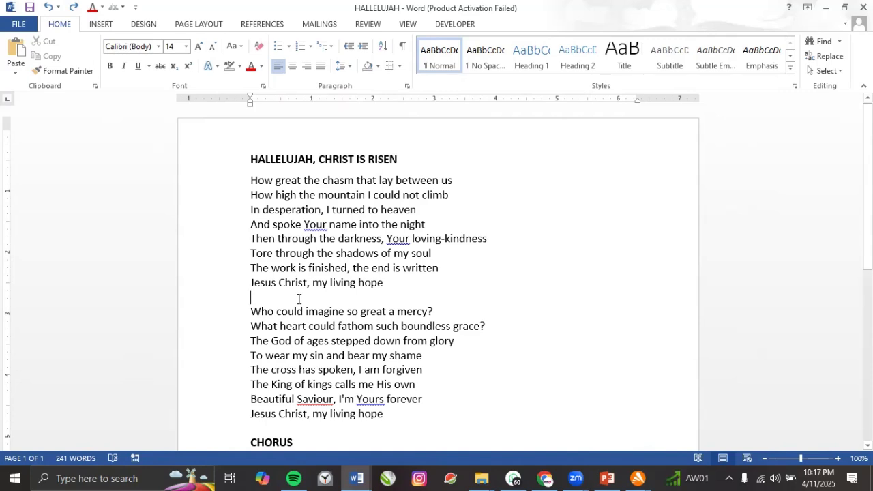
key(BackSpace)
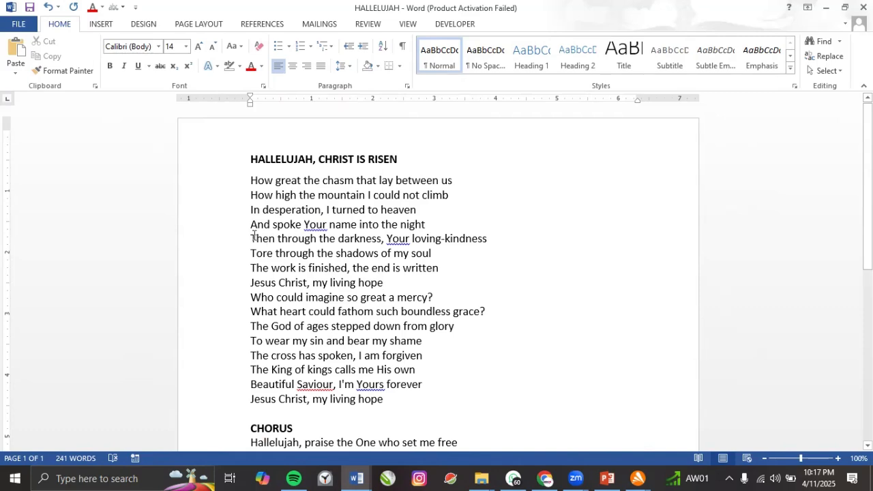
drag(251, 182, 401, 399)
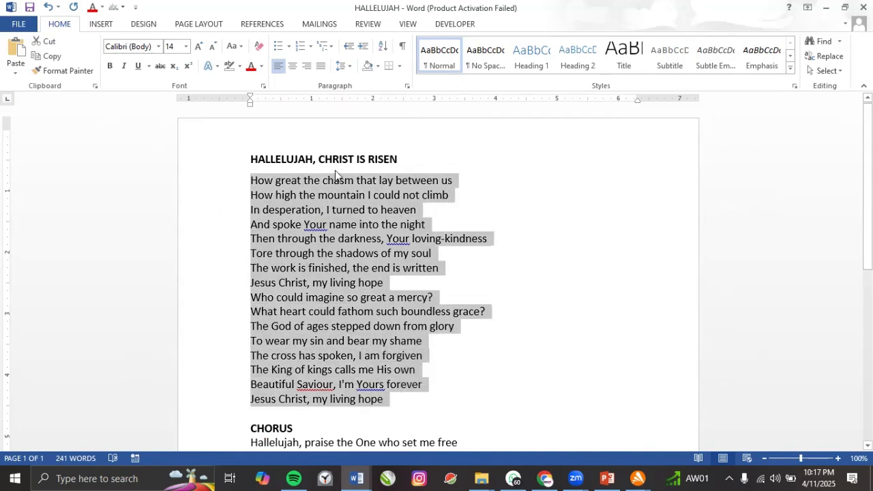
click(349, 67)
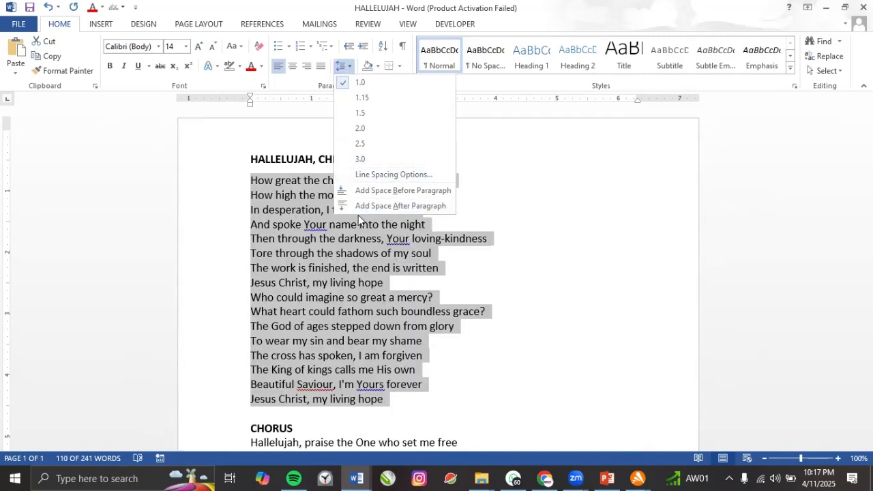
key(Escape)
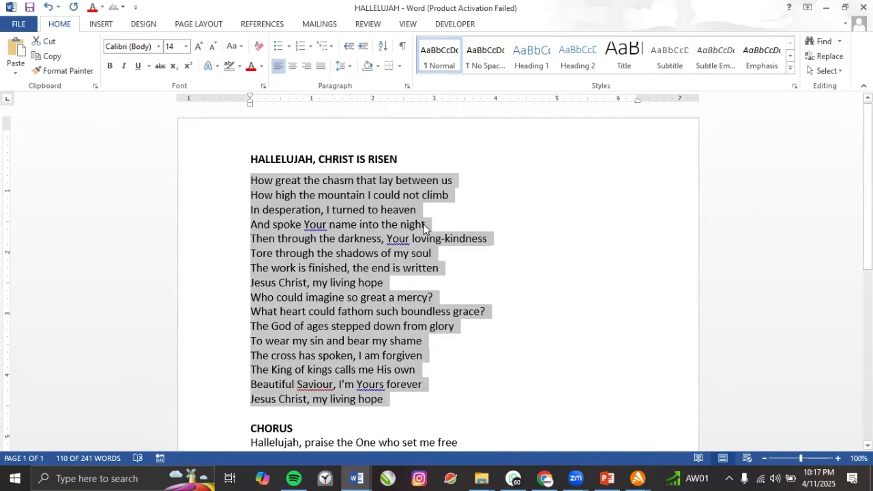
click(401, 268)
scroll(381, 228, down, 2)
scroll(380, 228, down, 7)
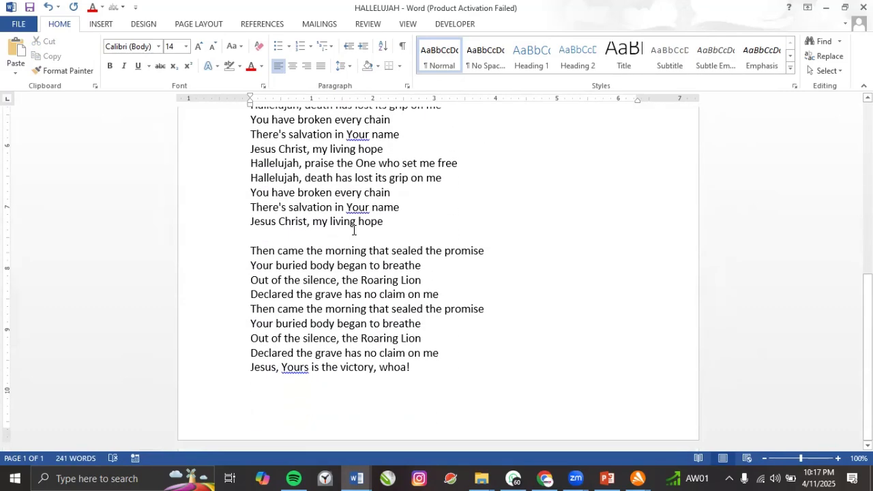
Start a new page below the lyrics and type a one-sentence self-introduction.
click(317, 389)
key(Return)
key(Return)
key(Return)
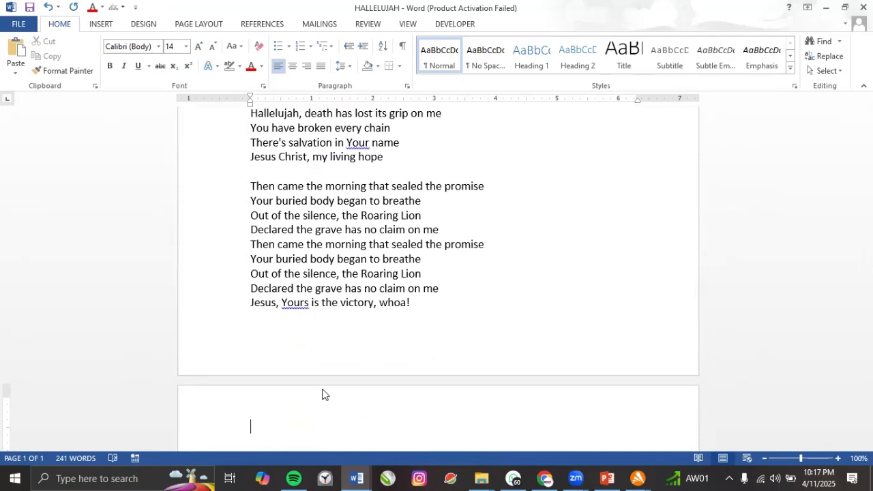
text(My name is Noble)
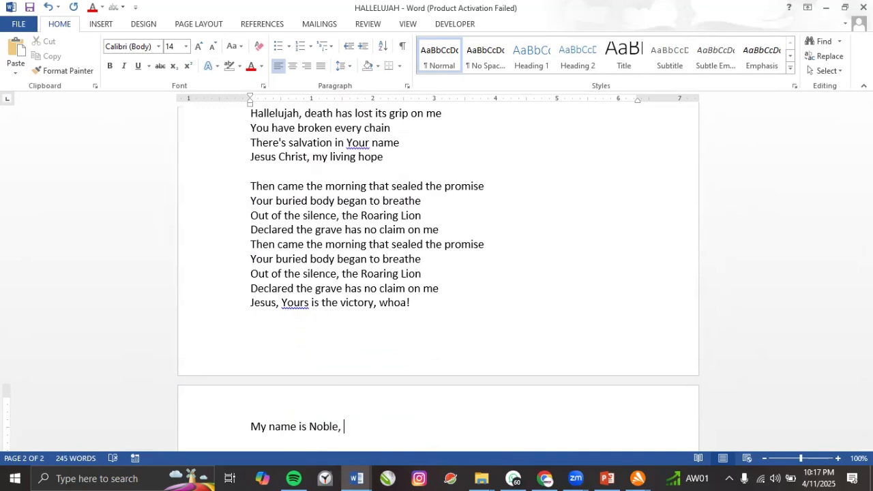
text(, I am from onyog)
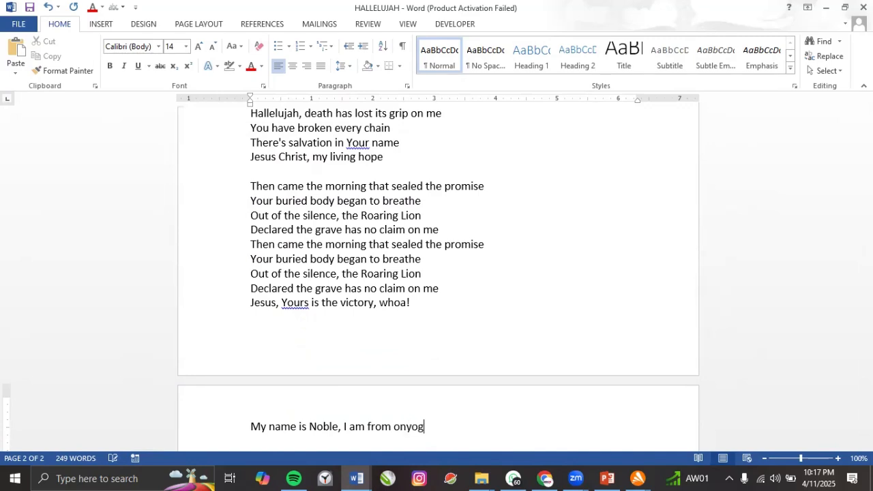
text(be.)
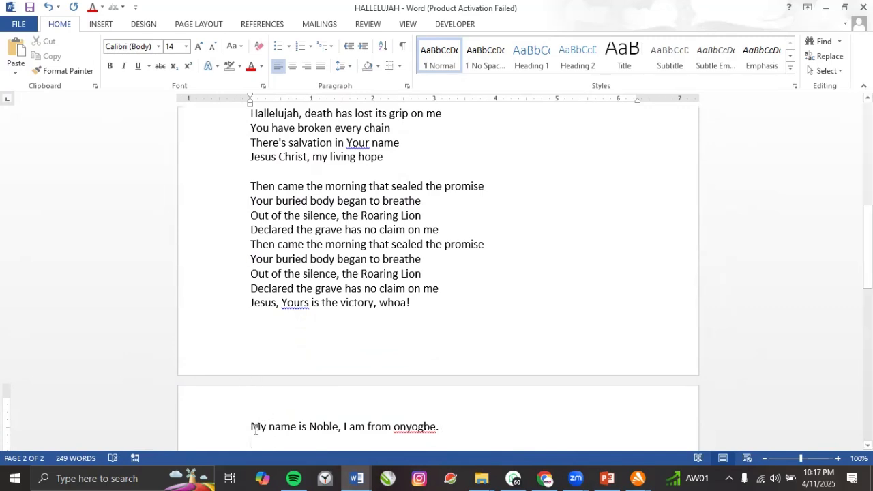
Copy 'Jesus, Yours is the victory, whoa!' and paste it twice after the introduction.
click(253, 304)
drag(306, 308, 408, 304)
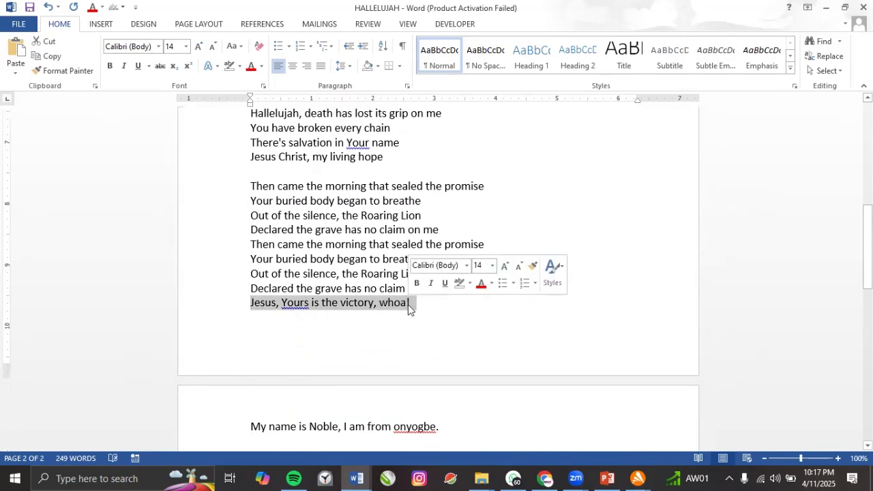
key(ctrl+c)
click(446, 425)
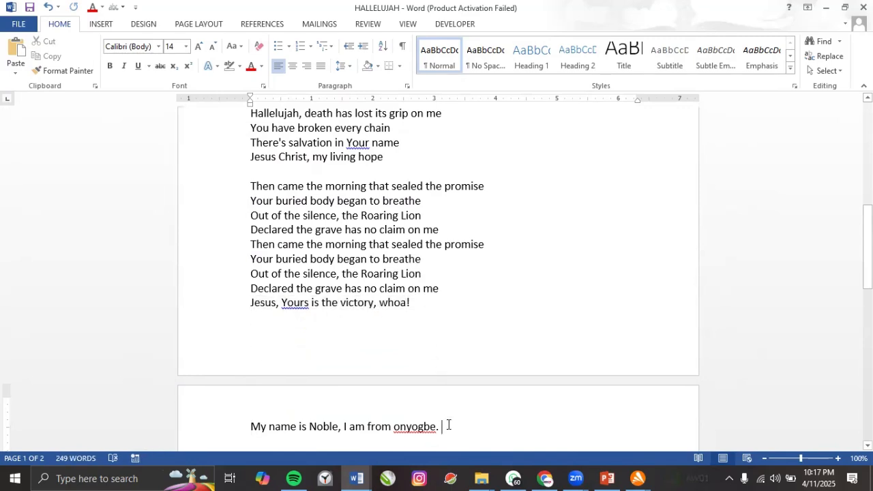
key(ctrl+v)
key(ctrl+v)
key(ctrl+v)
key(ctrl+v)
key(ctrl+v)
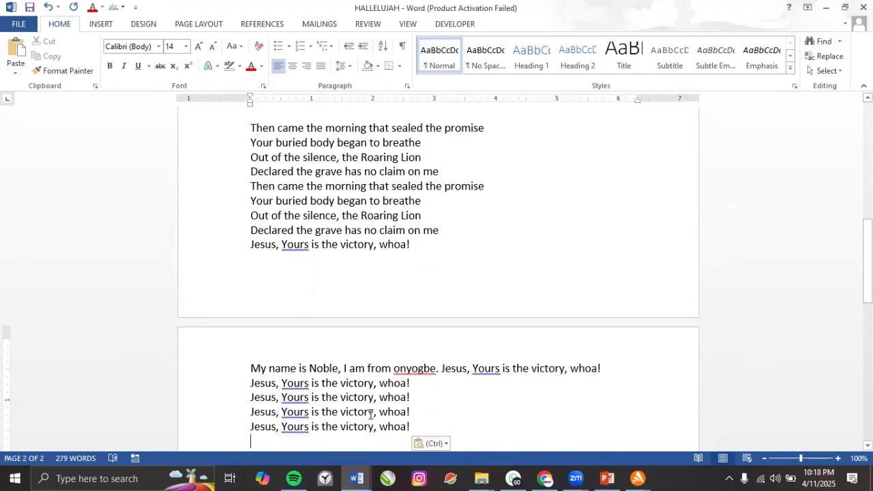
click(421, 385)
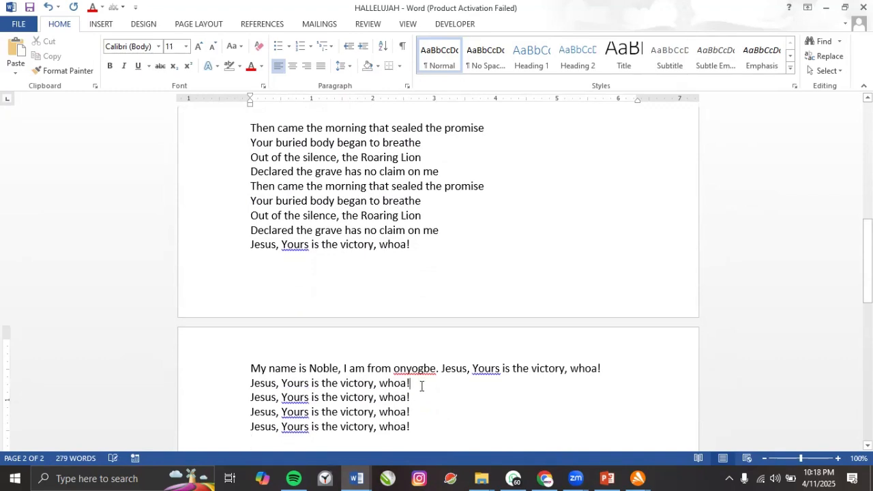
key(ctrl+v)
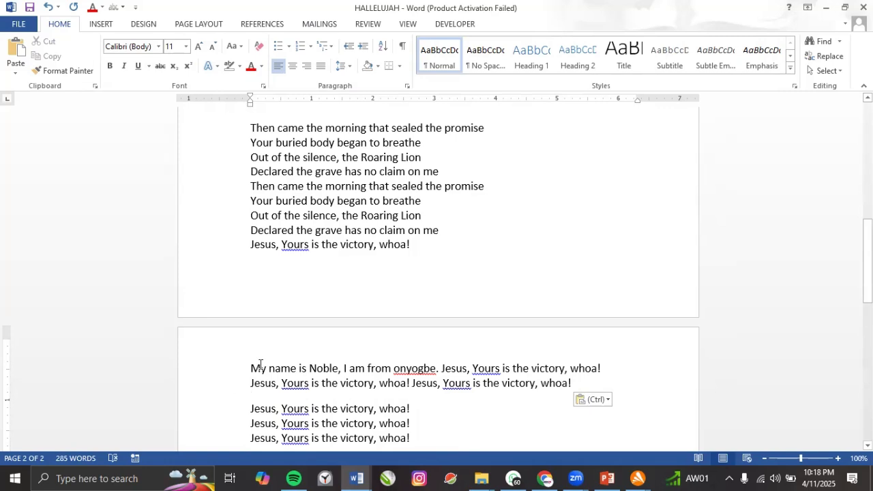
drag(254, 368, 573, 381)
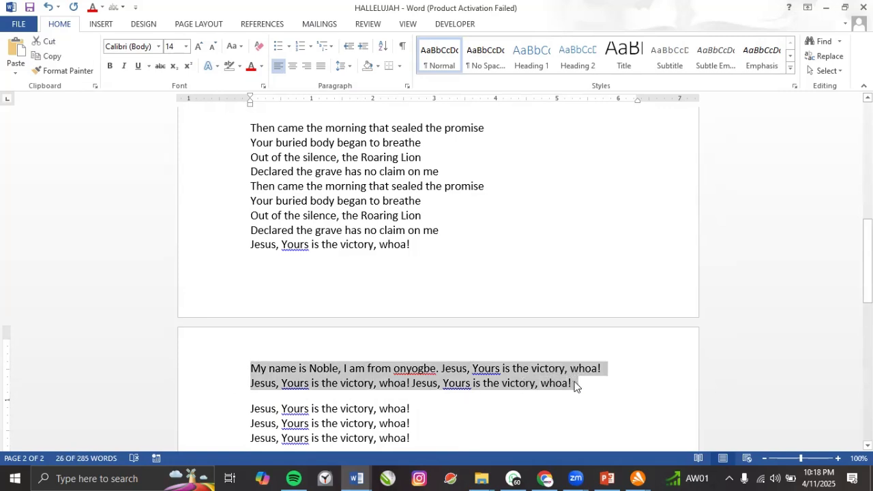
Paste the introduction paragraph twice more and delete the three leftover closing lines.
click(577, 386)
key(ctrl+v)
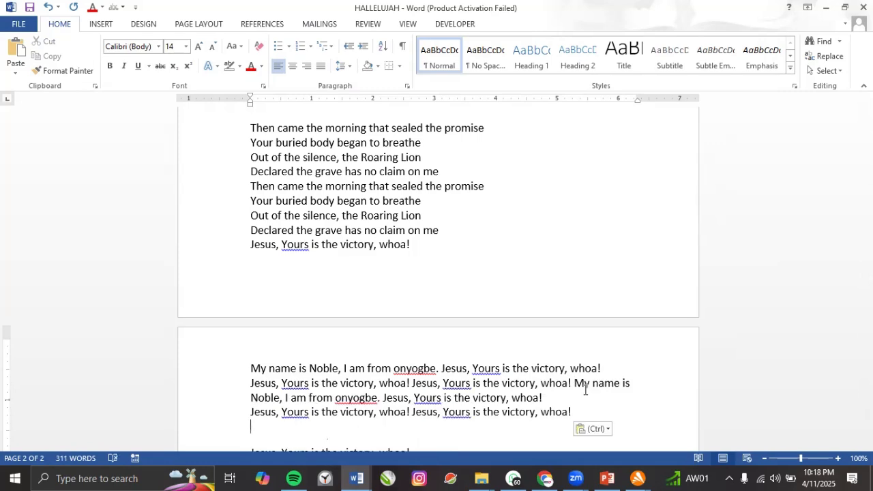
key(ctrl+v)
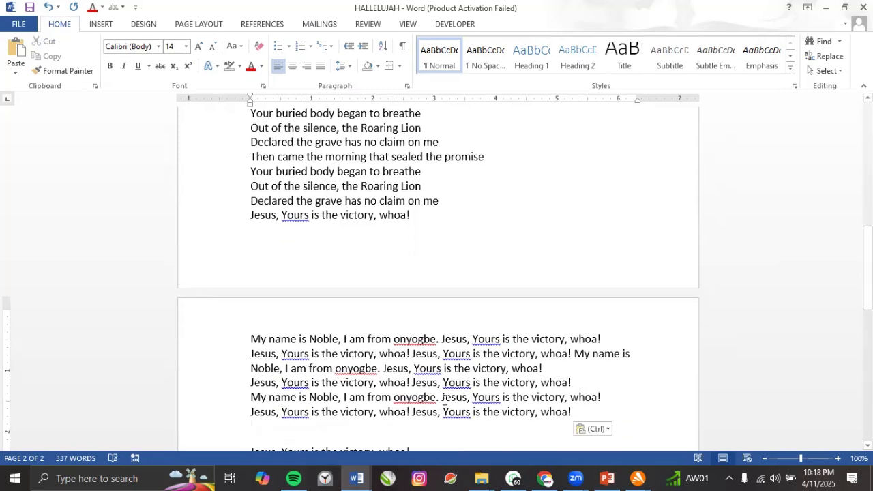
scroll(335, 379, down, 2)
drag(429, 424, 446, 430)
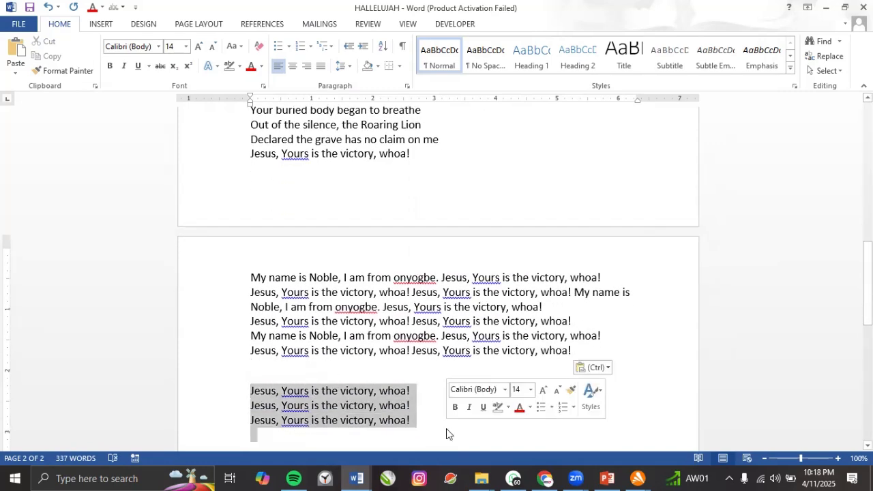
key(Delete)
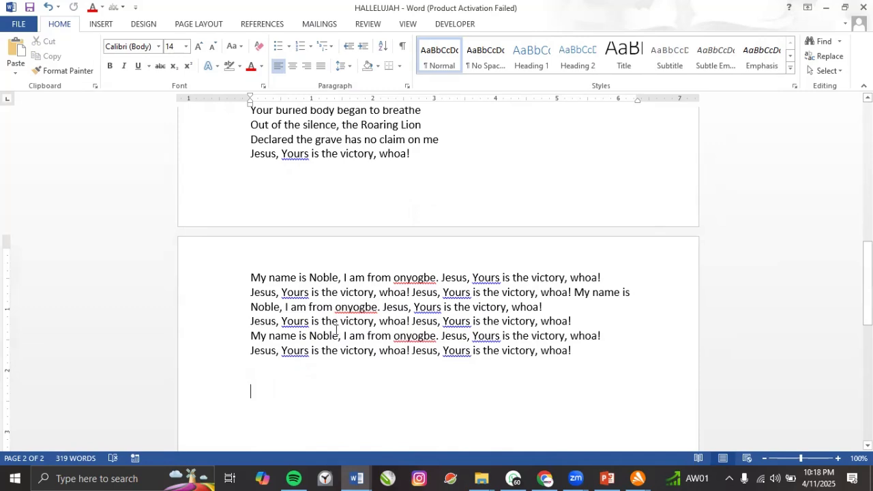
Add space after each paragraph to all page-2 text.
triple_click(252, 278)
shift+click(505, 363)
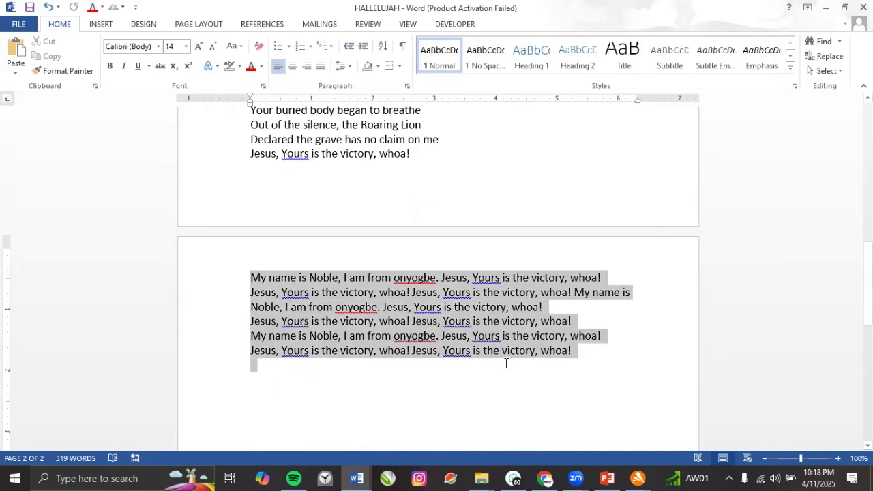
click(344, 65)
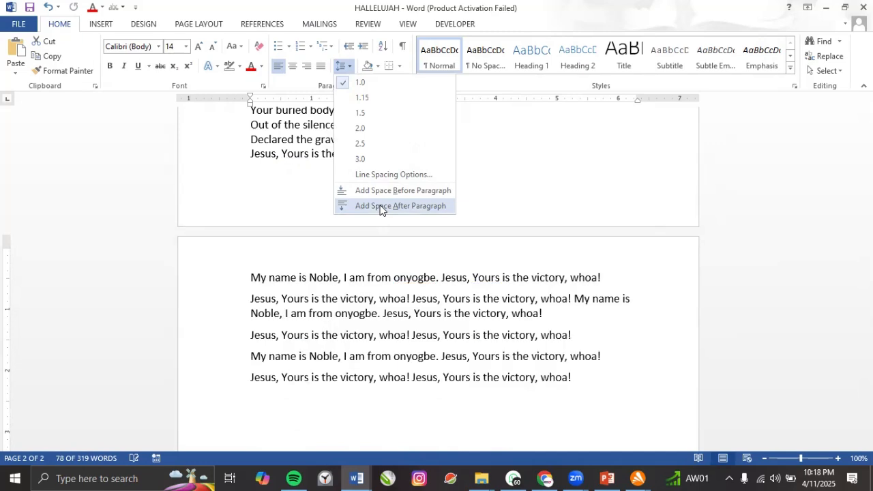
click(381, 206)
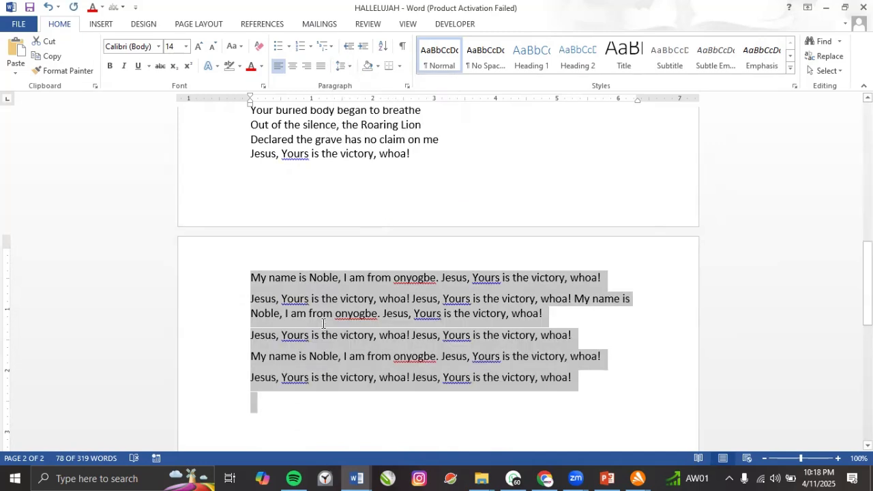
click(250, 298)
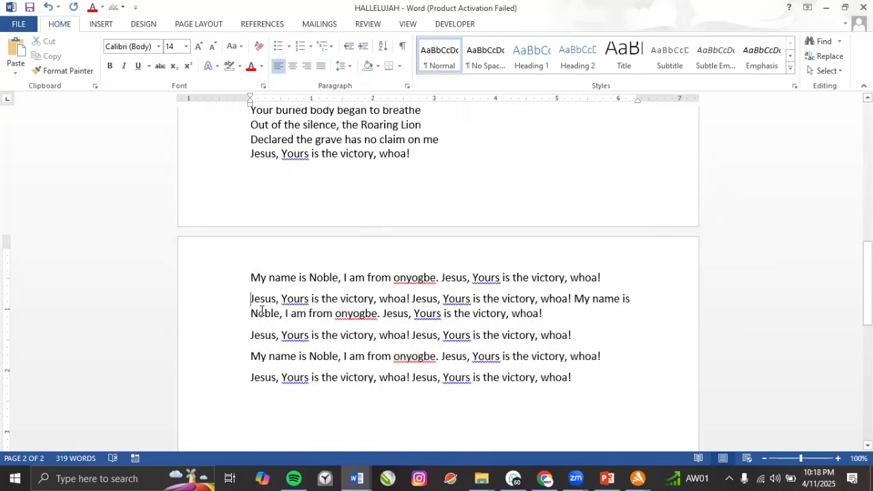
Join the Jesus lyric lines onto the paragraphs above them with Backspace.
key(BackSpace)
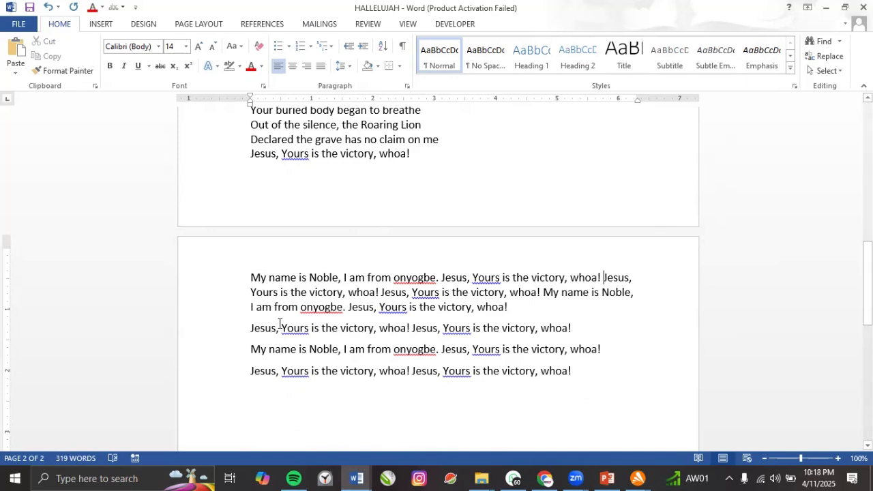
key(BackSpace)
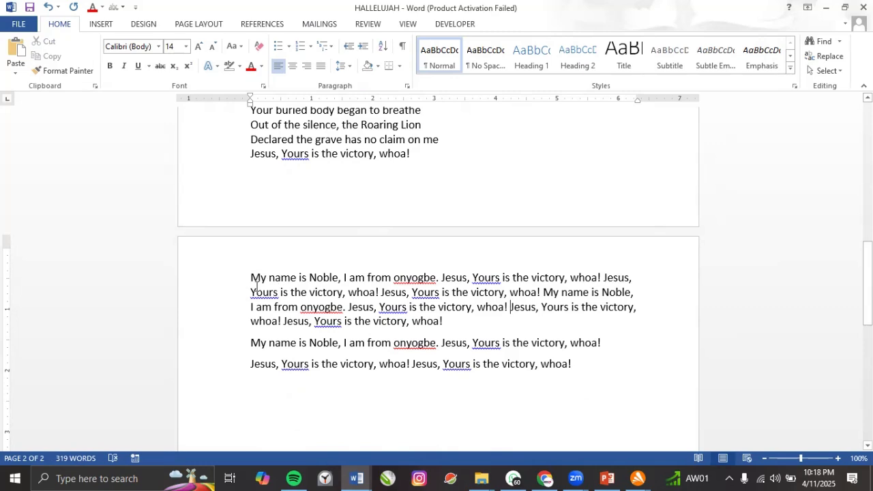
drag(251, 278, 311, 322)
click(315, 339)
click(249, 363)
key(BackSpace)
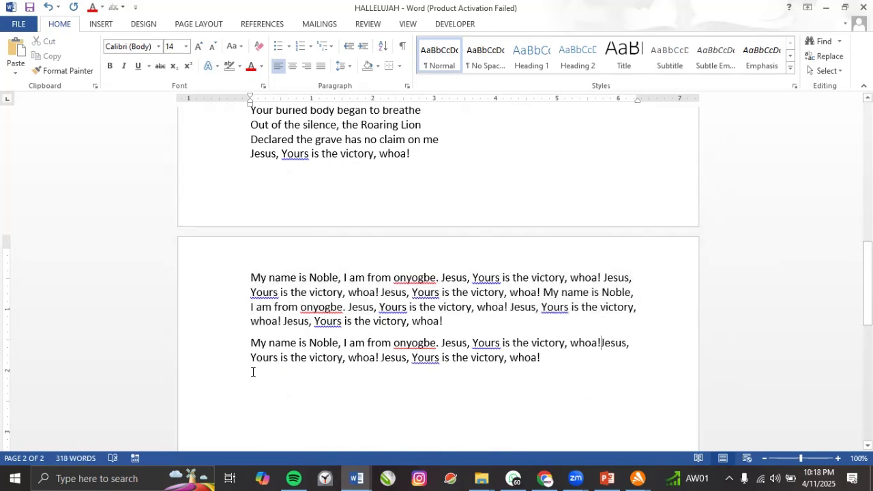
click(375, 345)
Try a first-line indent, undo it, and start a new paragraph at 'Yours is the victory, whoa!'.
click(252, 278)
key(Tab)
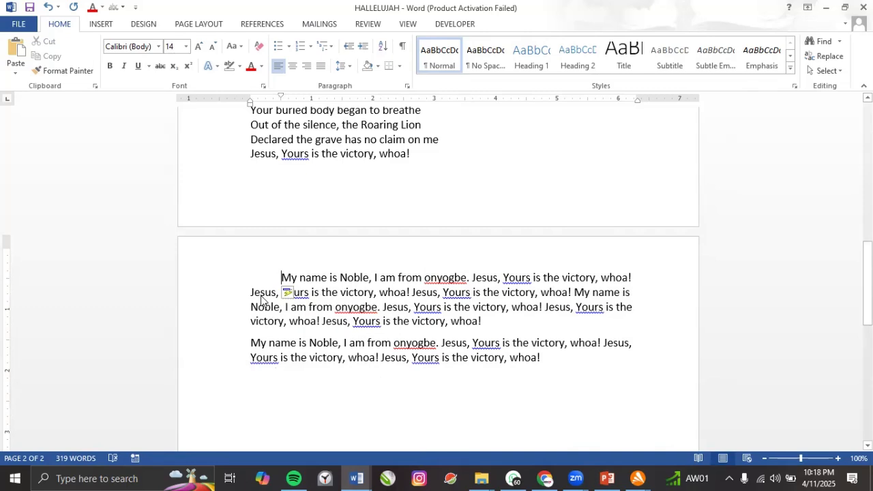
key(BackSpace)
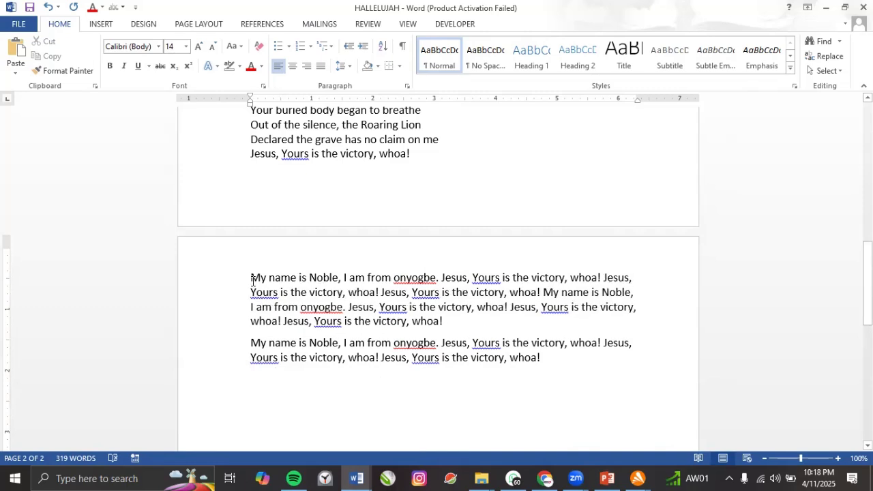
click(415, 292)
key(Return)
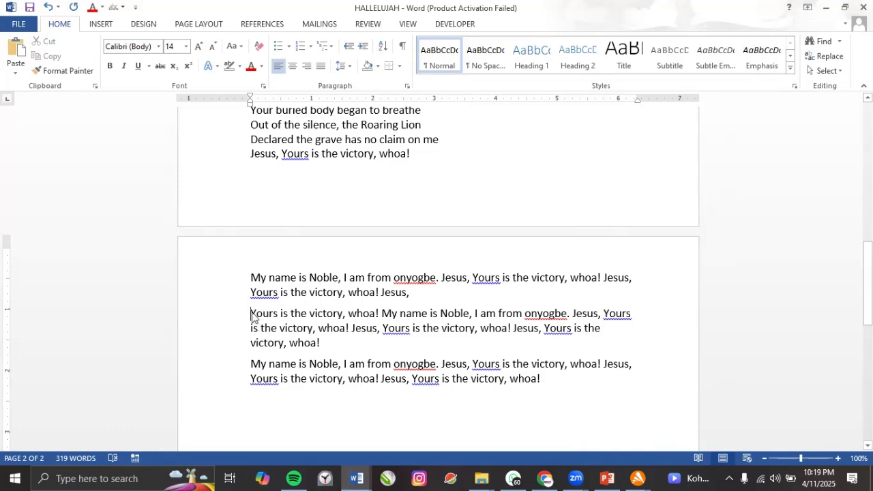
click(251, 278)
Select the two CHORUS blocks on page 1.
scroll(306, 203, up, 8)
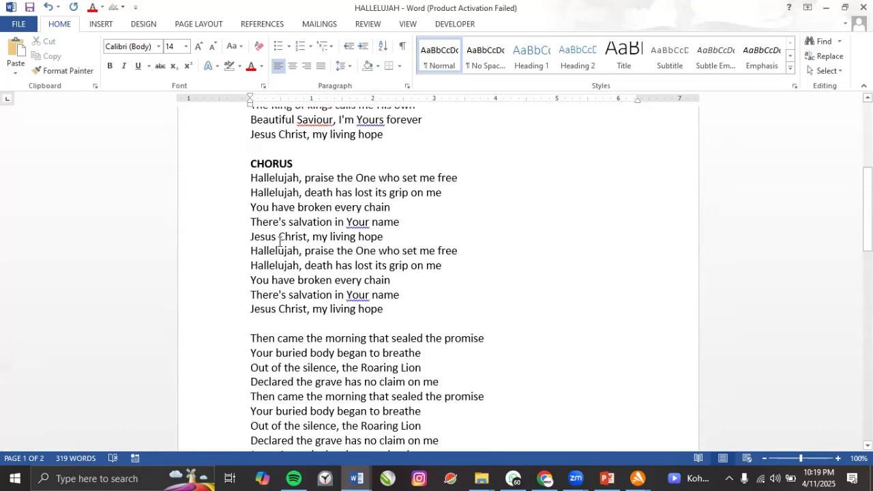
scroll(285, 259, up, 3)
scroll(266, 239, down, 3)
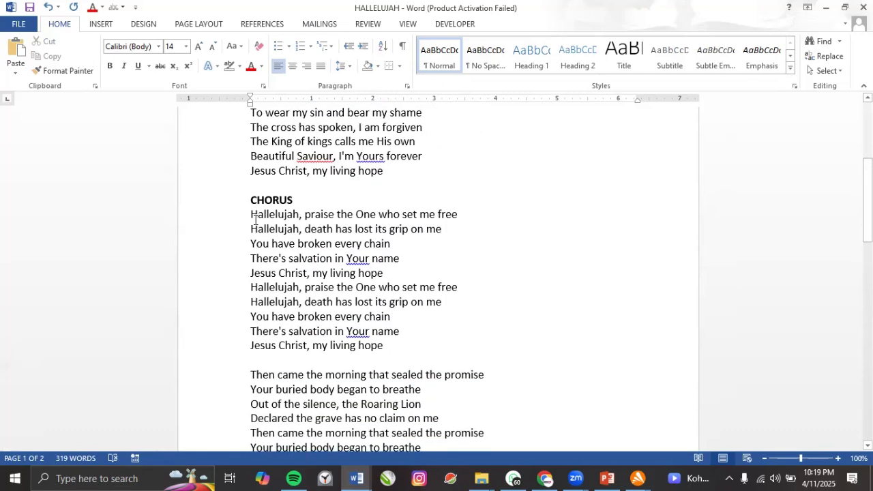
drag(251, 219, 383, 344)
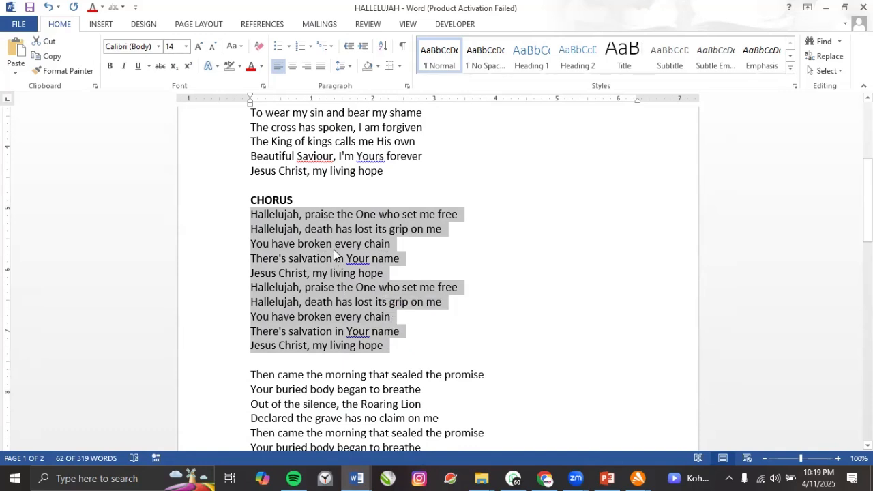
click(345, 66)
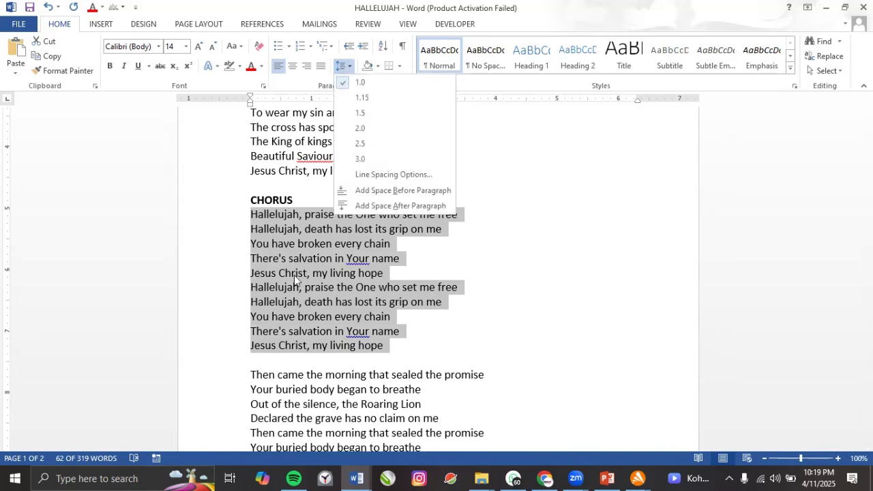
key(Escape)
drag(251, 215, 436, 339)
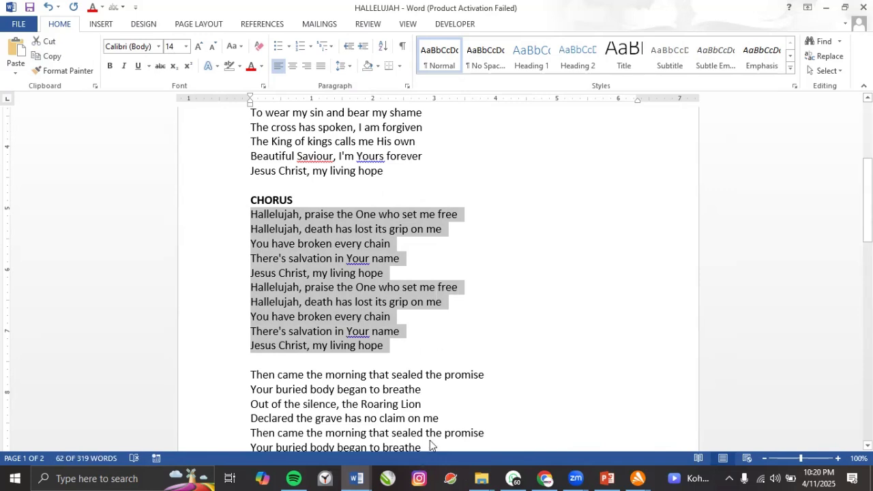
click(352, 324)
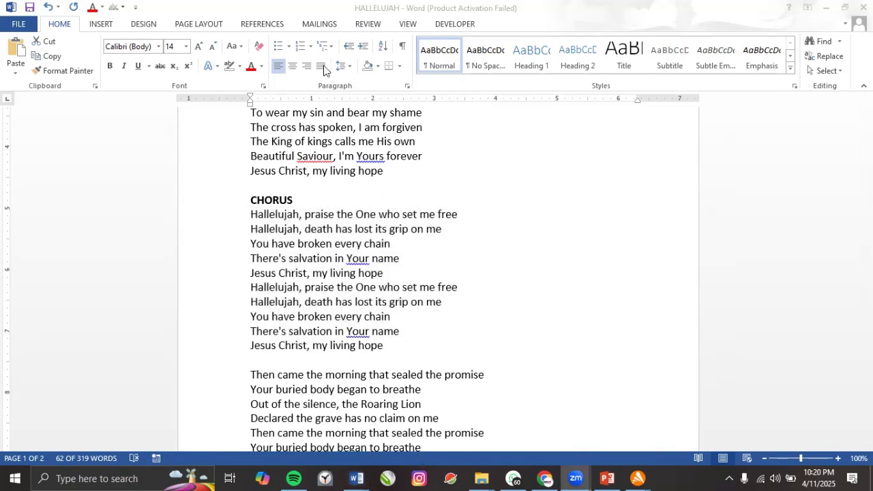
Try the spacing options on the chorus, ending single-spaced with no space after paragraphs.
click(341, 66)
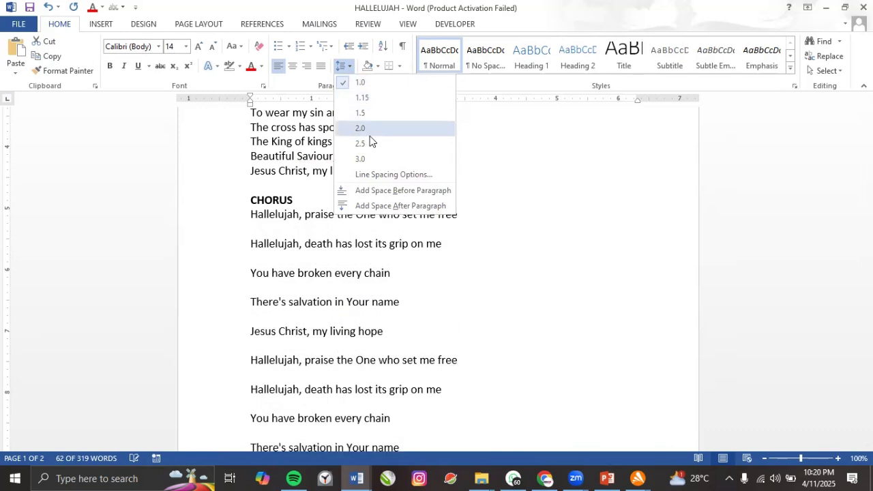
key(Escape)
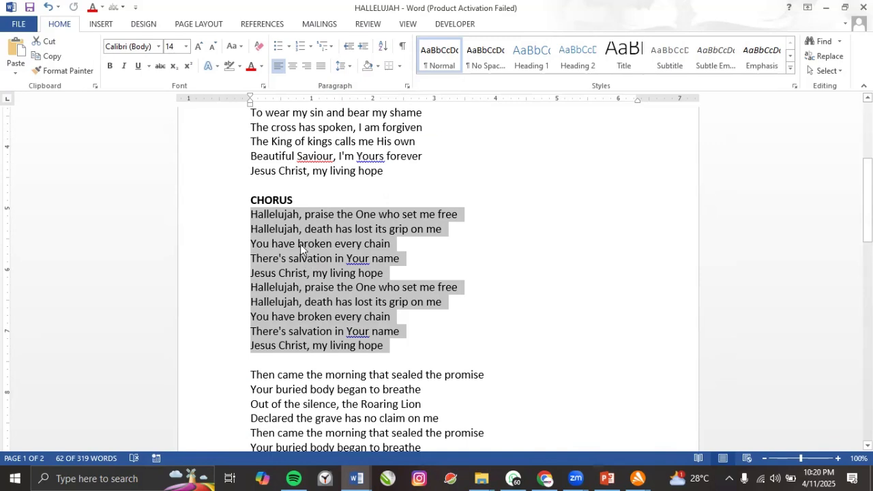
click(346, 68)
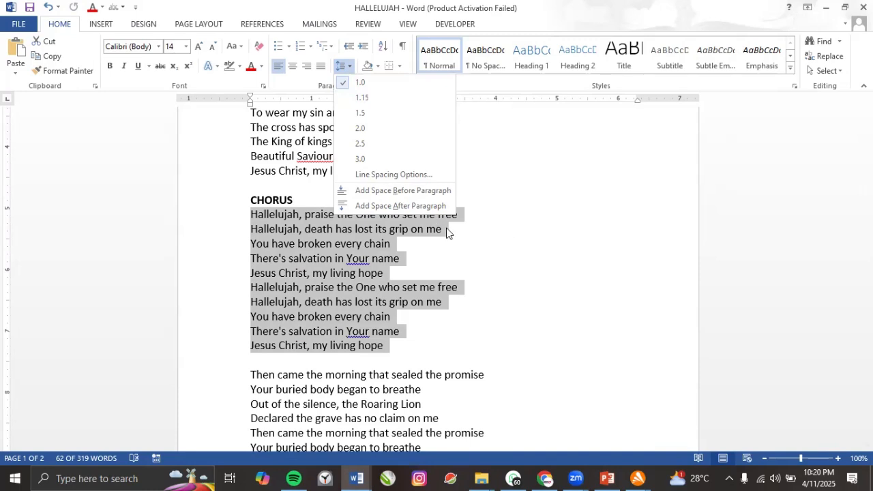
click(393, 242)
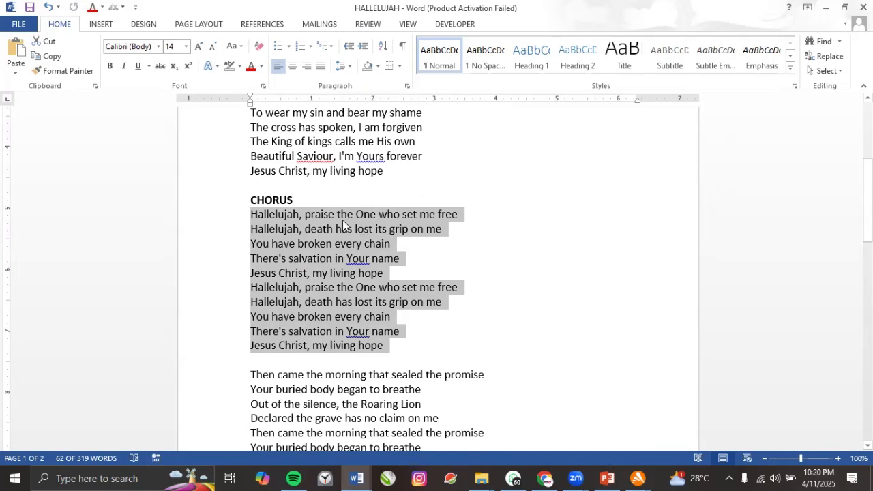
click(345, 68)
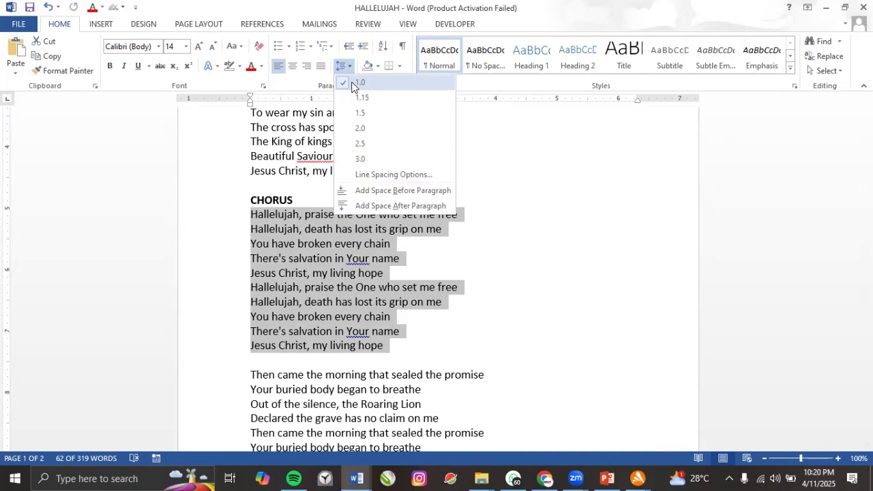
click(352, 83)
click(344, 66)
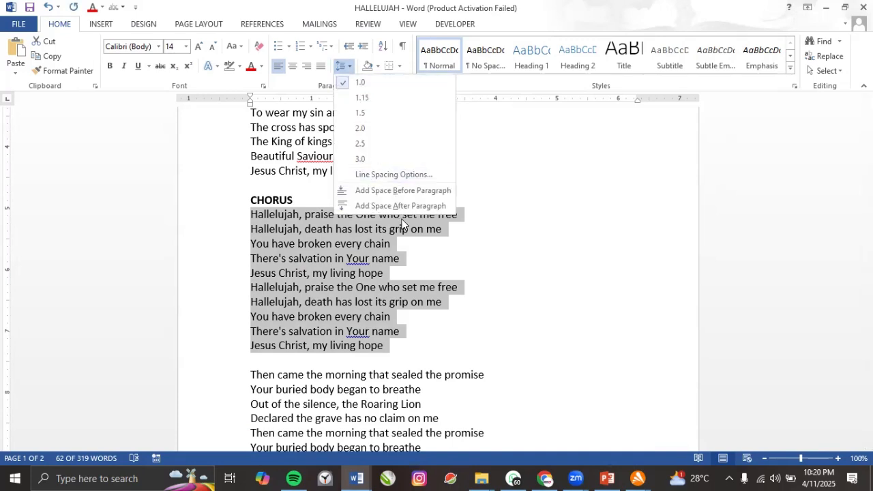
click(400, 207)
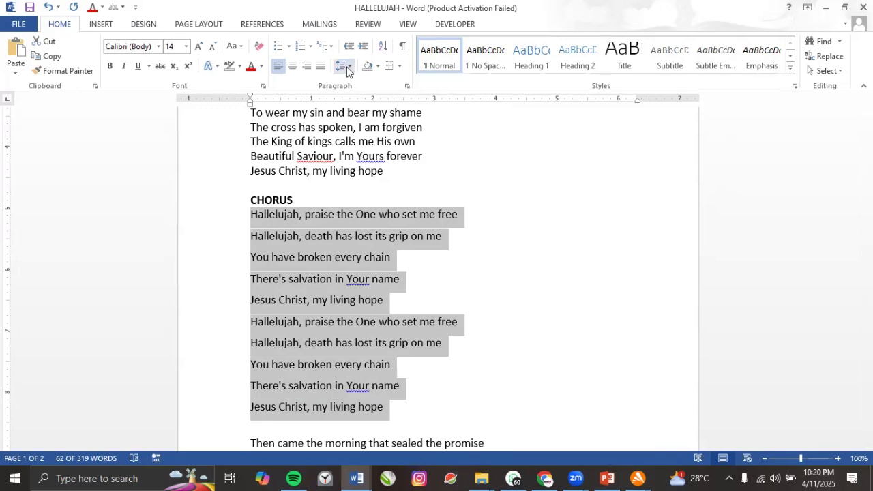
click(343, 66)
click(386, 206)
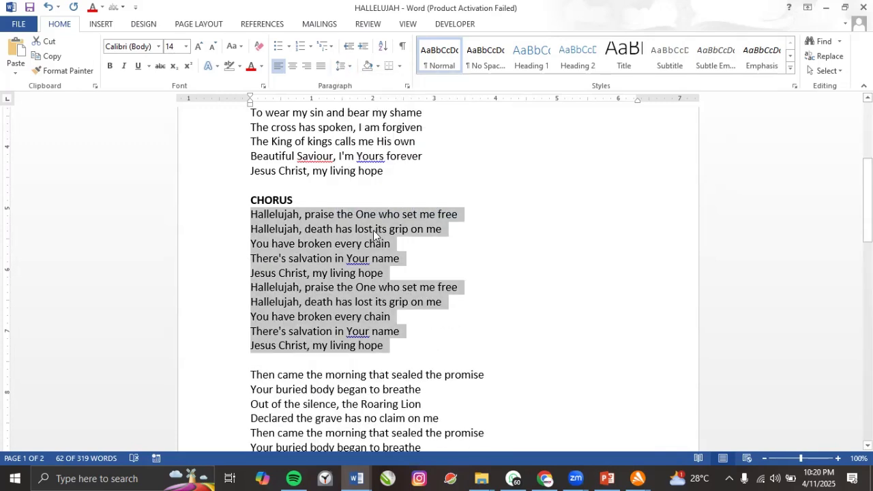
click(346, 262)
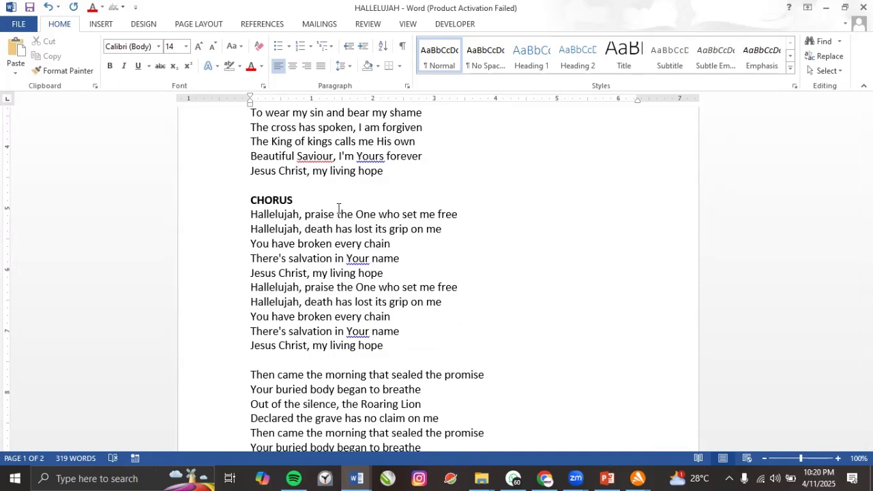
Add space after the 'There's salvation in Your name' line, setting it apart from 'Jesus Christ, my living hope'.
drag(400, 258, 290, 260)
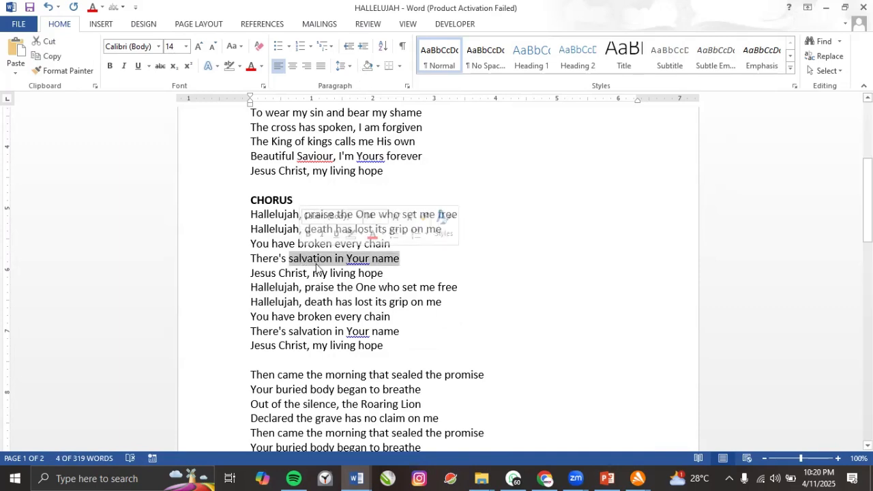
click(350, 67)
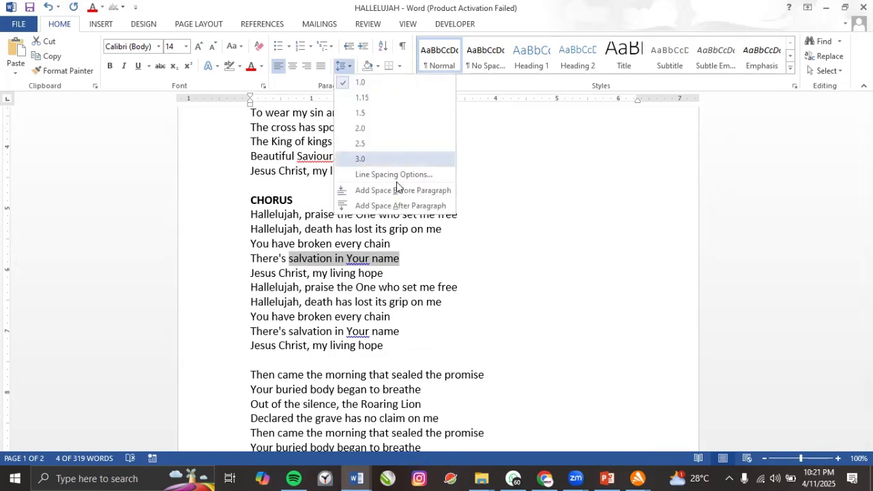
click(399, 206)
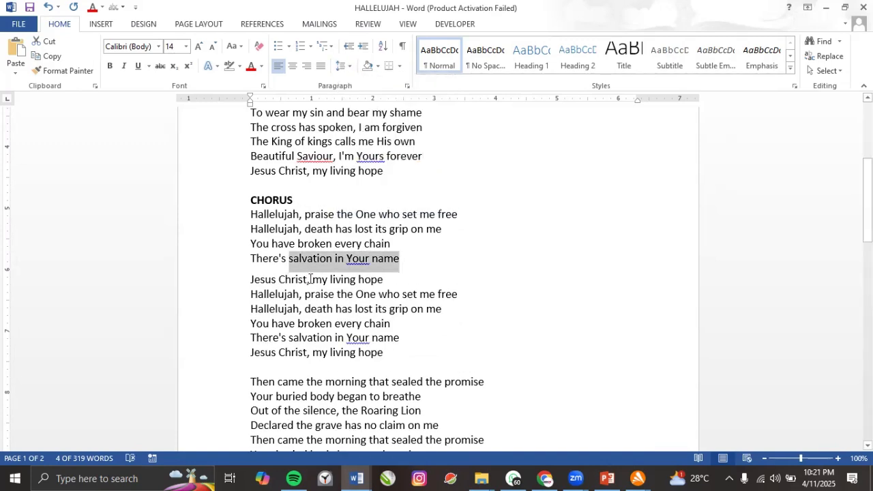
click(364, 296)
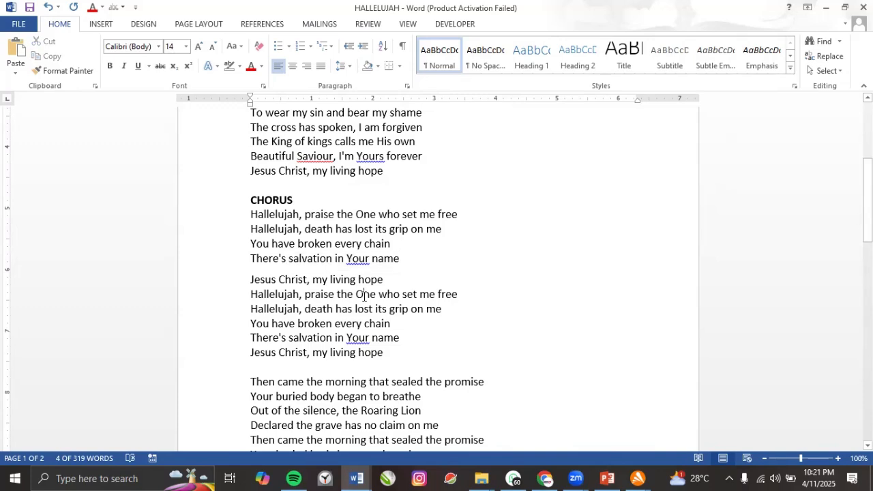
scroll(378, 234, up, 5)
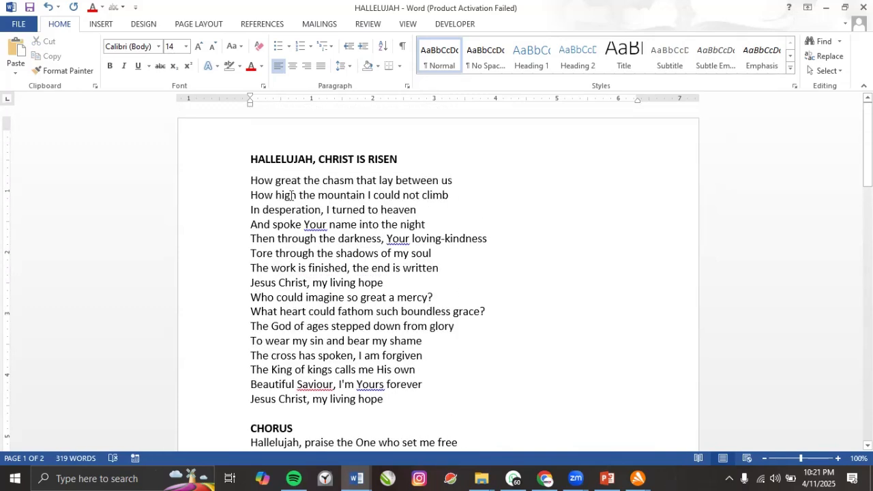
scroll(359, 236, down, 10)
scroll(359, 235, down, 6)
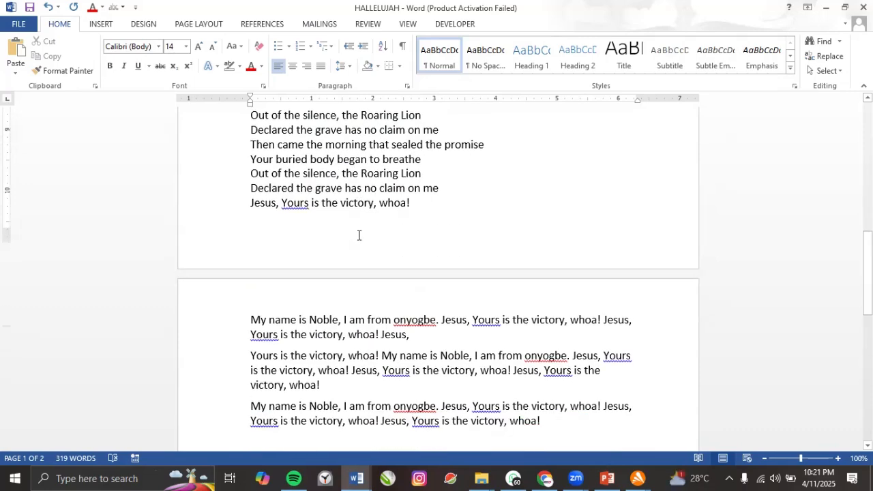
scroll(359, 235, up, 4)
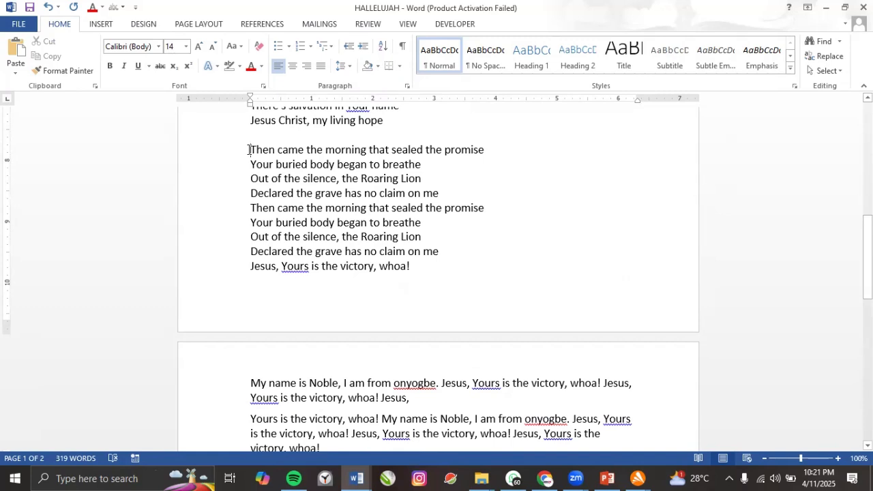
Justify the nine 'Then came the morning' lyric lines after trying centred and right alignment.
drag(251, 150, 421, 265)
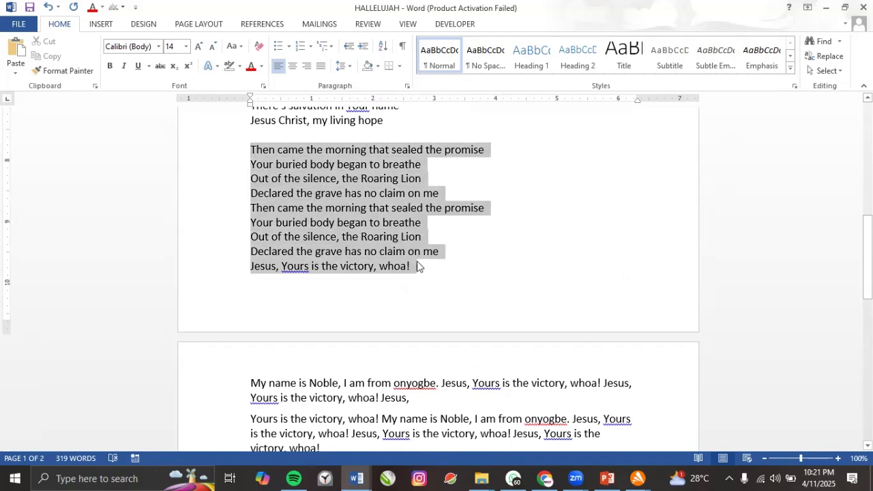
click(292, 68)
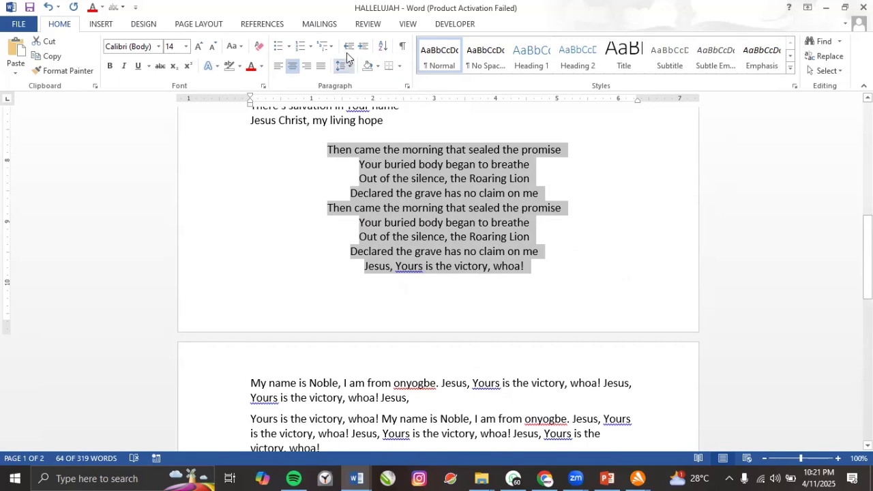
click(307, 66)
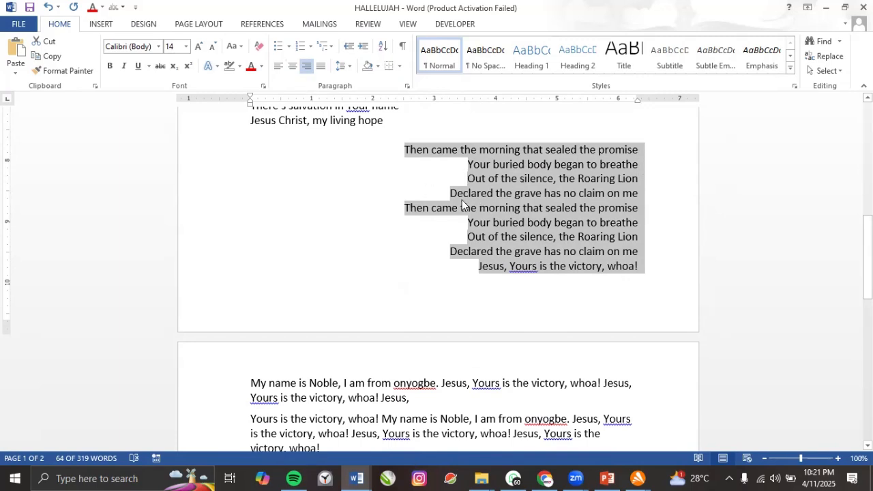
click(320, 66)
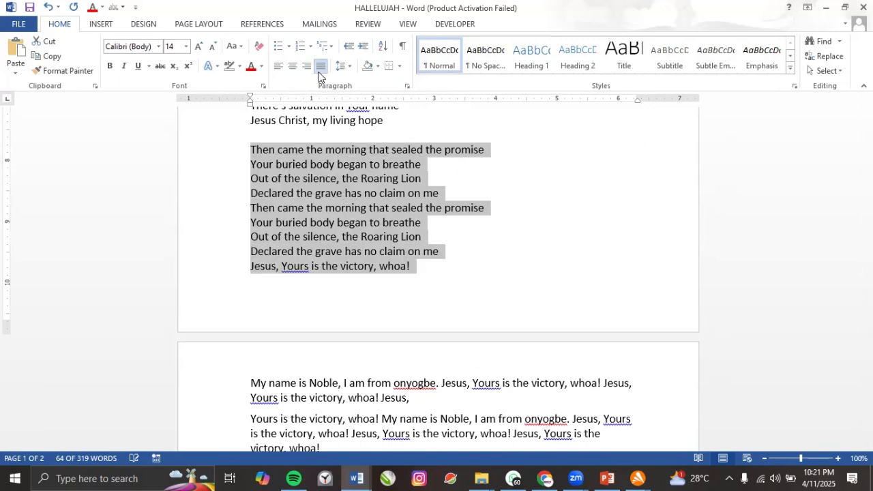
scroll(291, 261, down, 3)
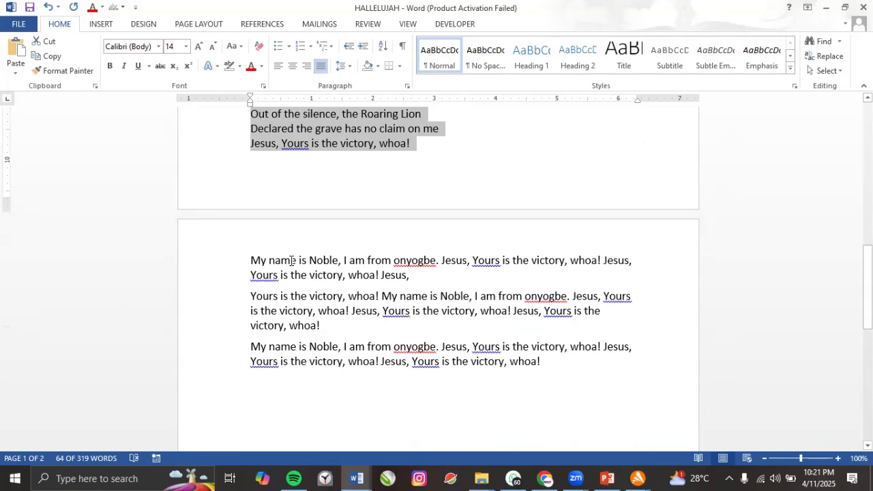
Justify the three 'My name is Noble' paragraphs on page 2.
drag(250, 263, 580, 361)
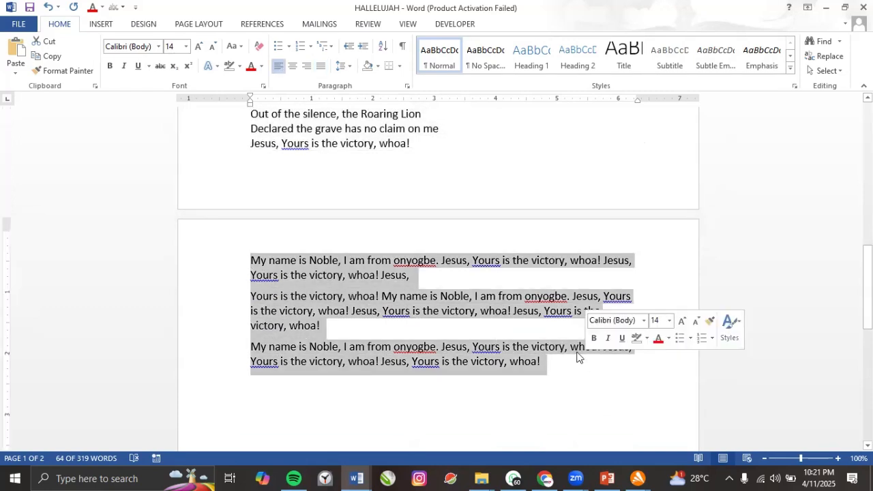
click(321, 67)
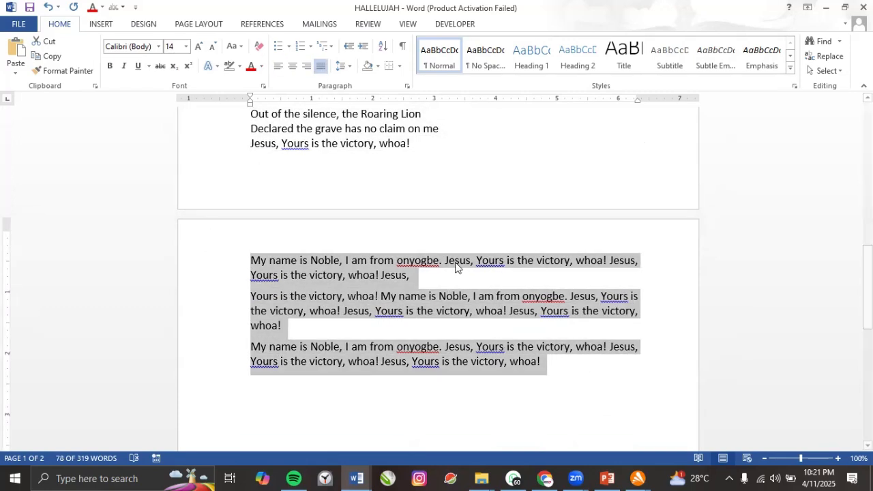
click(252, 267)
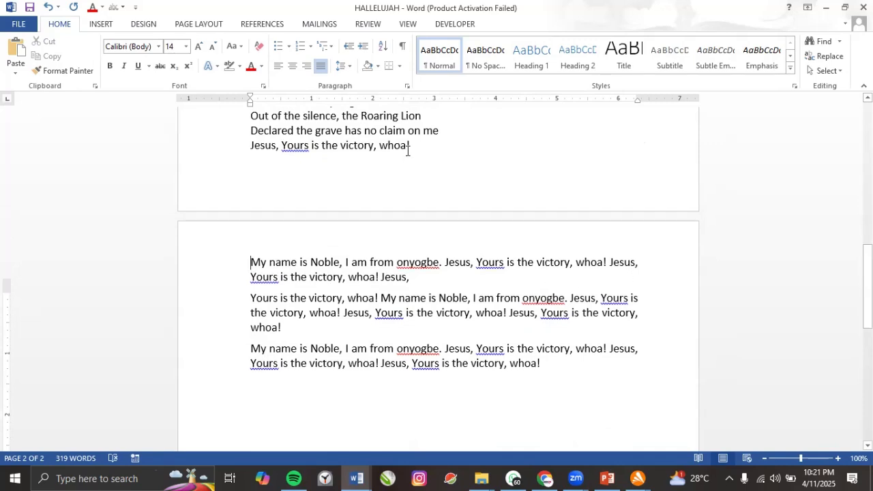
scroll(428, 176, up, 2)
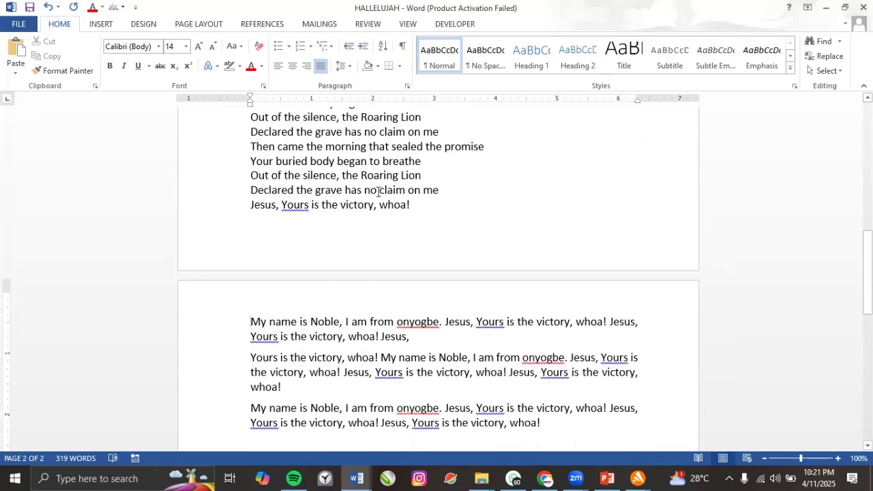
scroll(378, 192, down, 2)
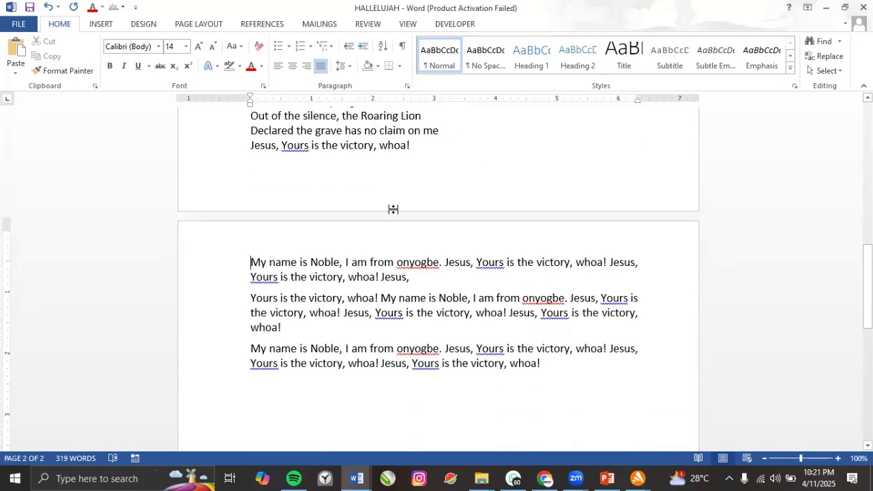
Place the cursor in the first page-2 paragraph and bring up the Line and Paragraph Spacing choices.
click(639, 263)
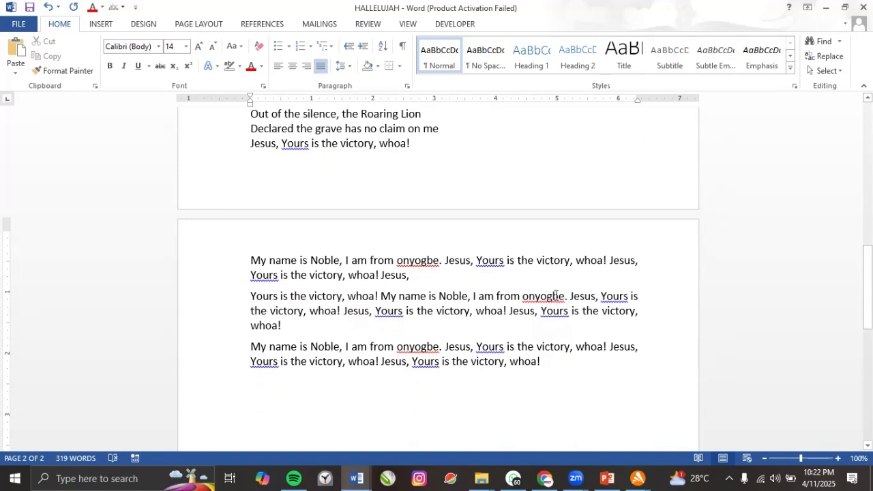
scroll(401, 142, up, 2)
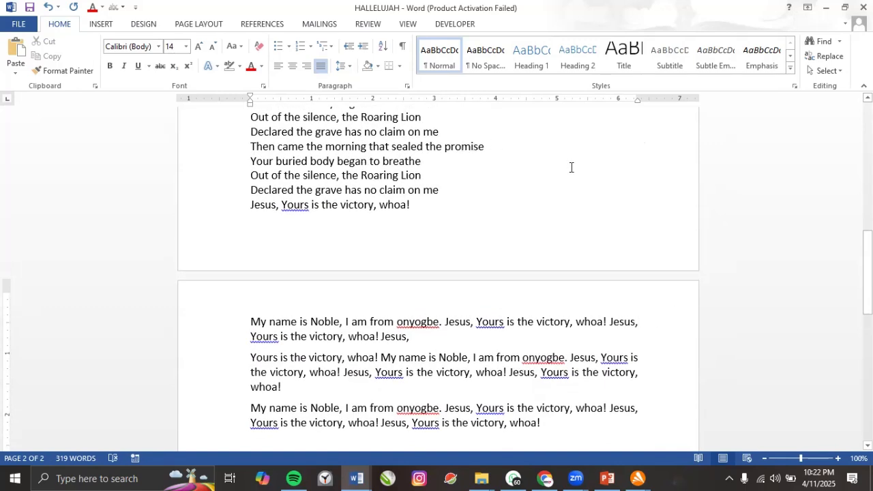
scroll(547, 177, down, 3)
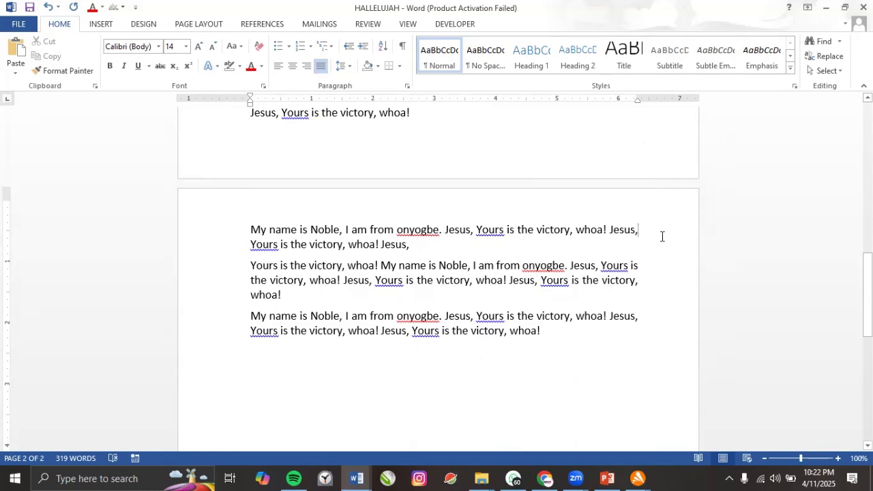
click(637, 99)
click(637, 100)
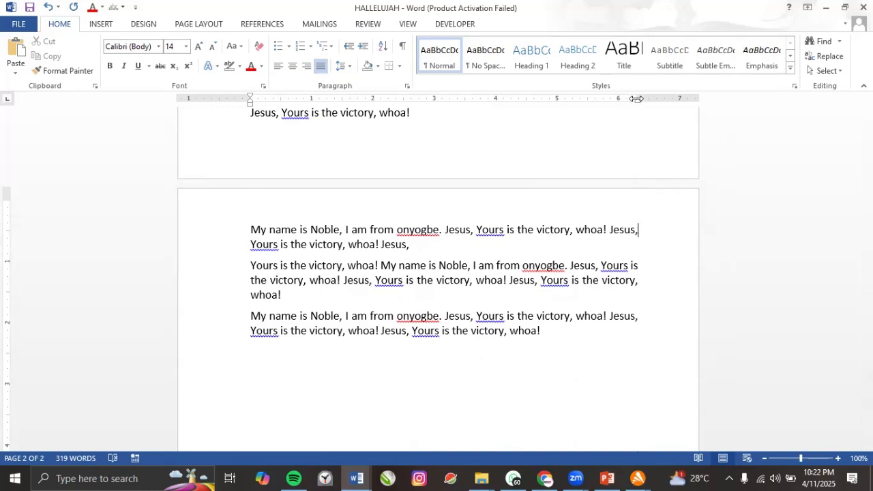
click(251, 100)
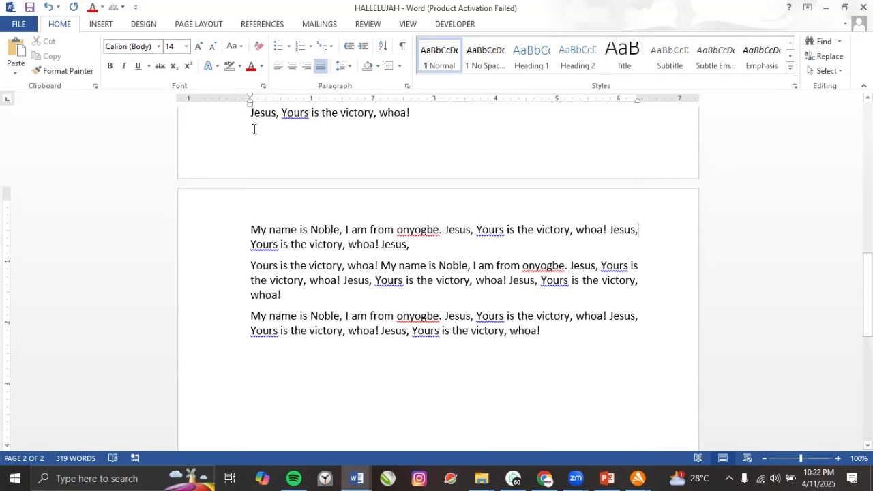
scroll(266, 138, up, 3)
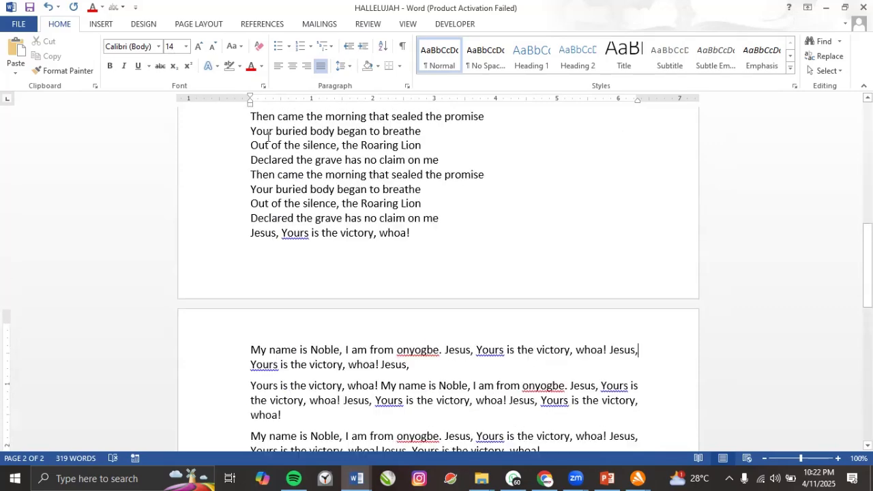
click(347, 68)
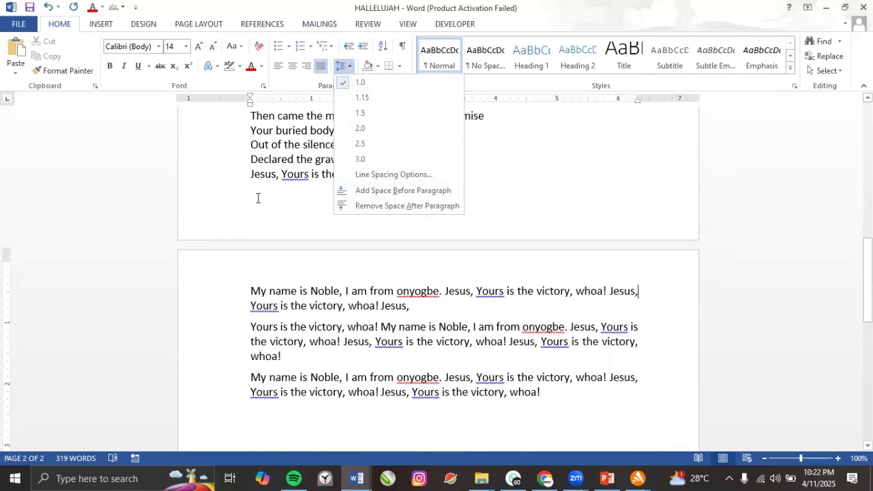
Number the lyric lines from 'Then came' to 'whoa' in the 1) 2) 3) format.
click(257, 198)
scroll(259, 194, up, 2)
drag(251, 180, 429, 298)
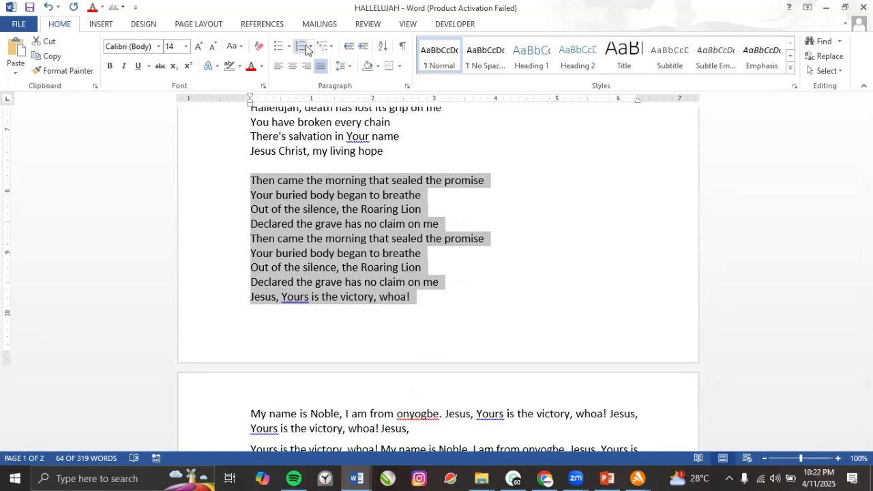
click(311, 46)
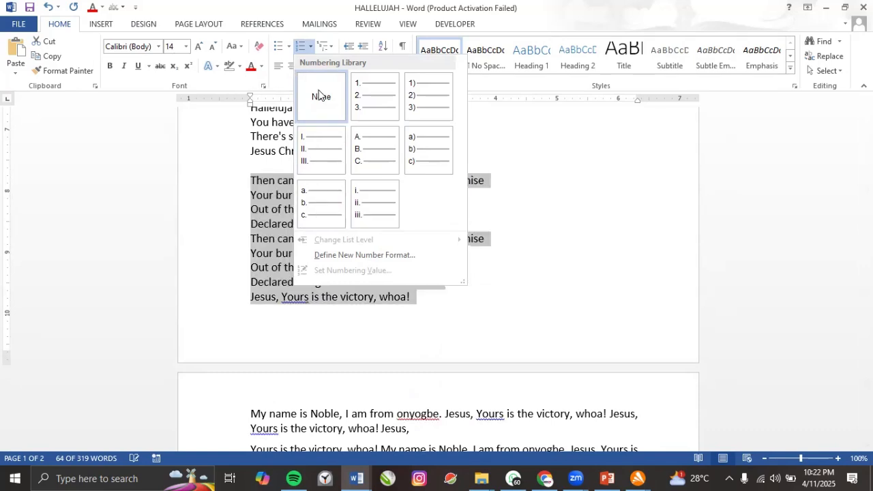
click(415, 103)
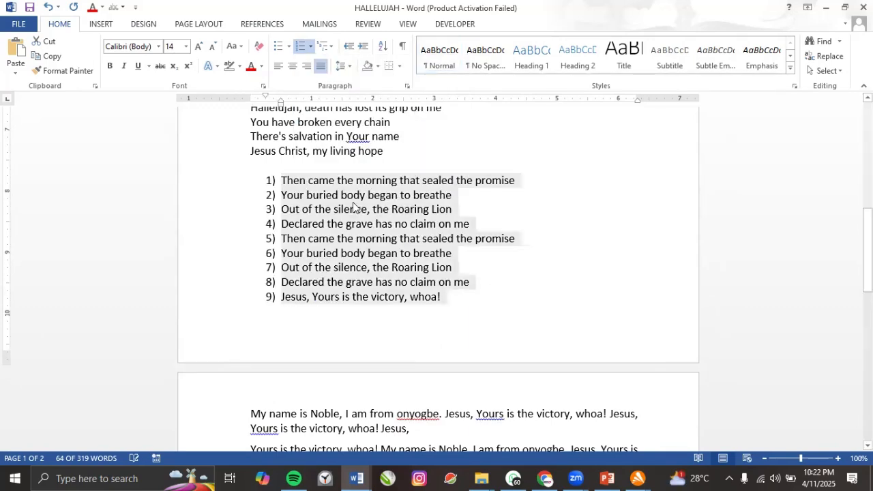
Split lines before 'the Roaring Lion' and after 'mor', making an 11-item numbered list.
click(409, 208)
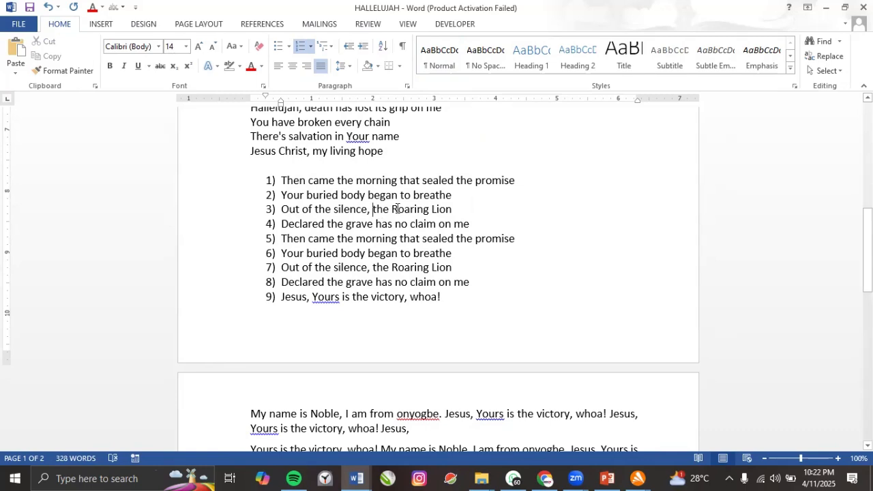
key(Return)
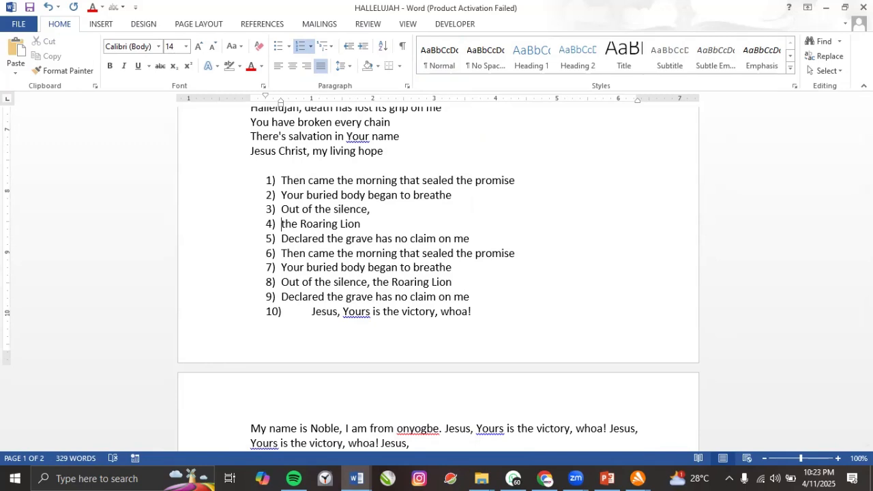
click(375, 253)
key(Return)
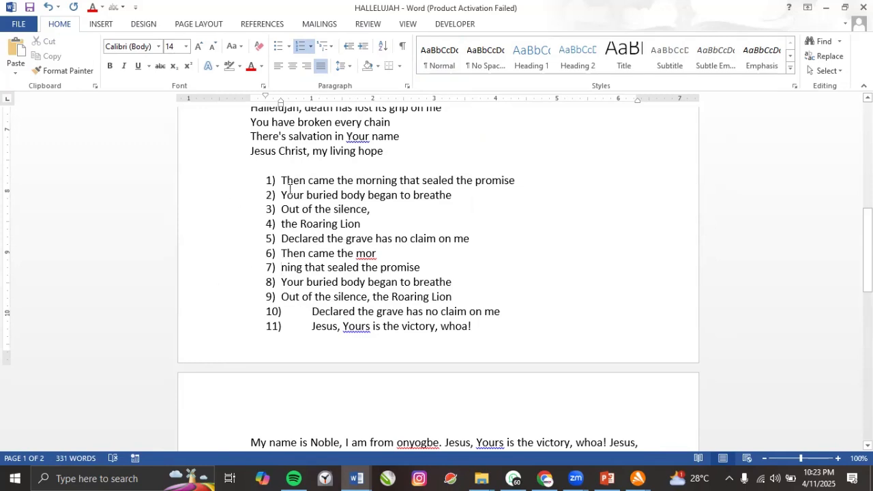
drag(294, 206, 469, 326)
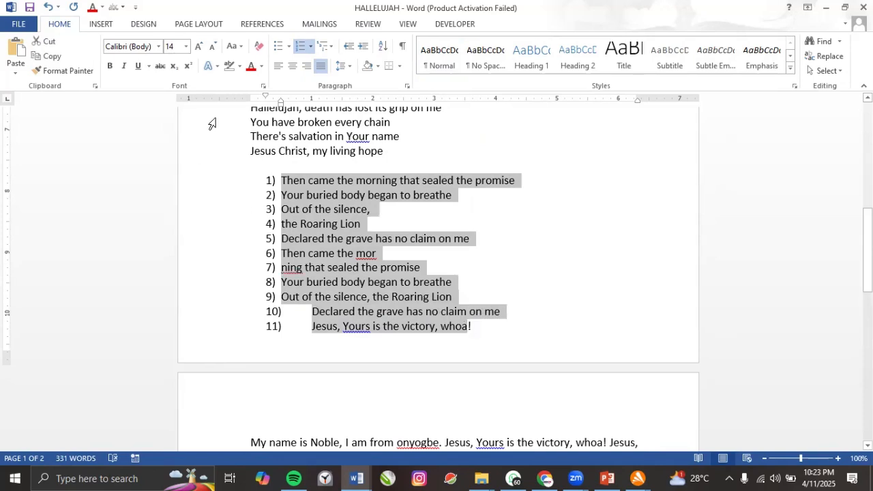
Try arrow and square bullets on the lyric list, then remove the bullets.
click(288, 46)
click(287, 116)
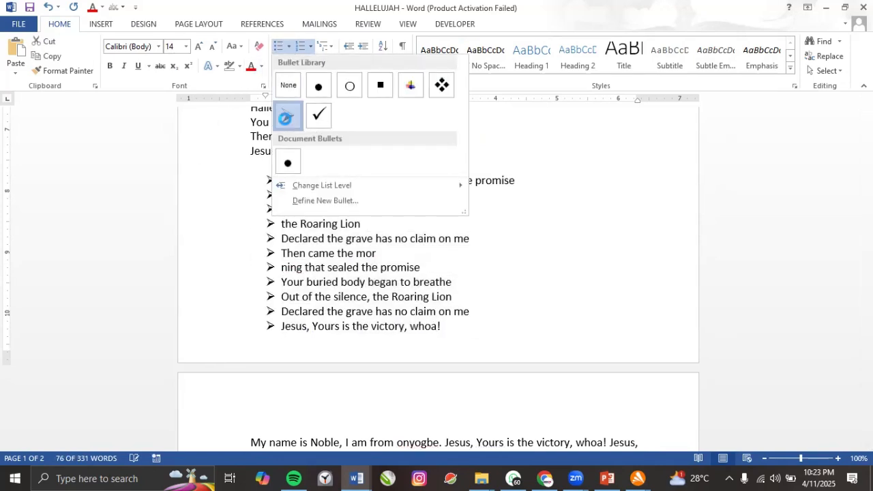
click(289, 47)
click(380, 131)
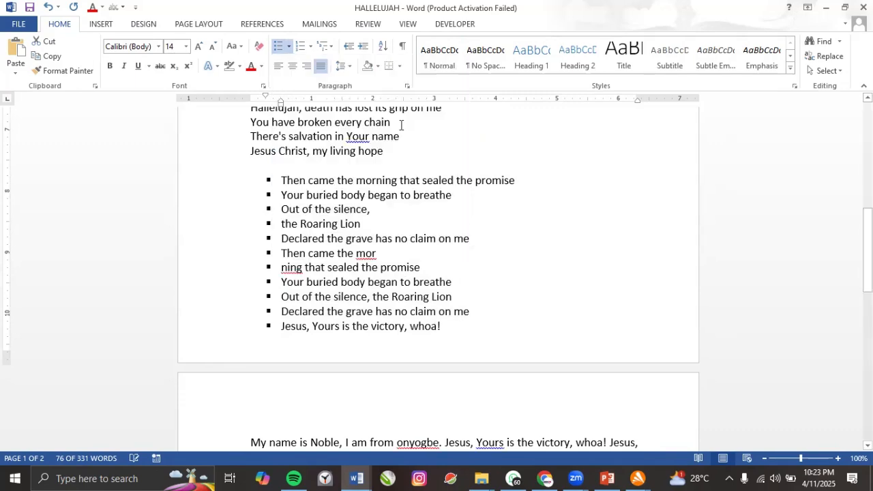
click(288, 46)
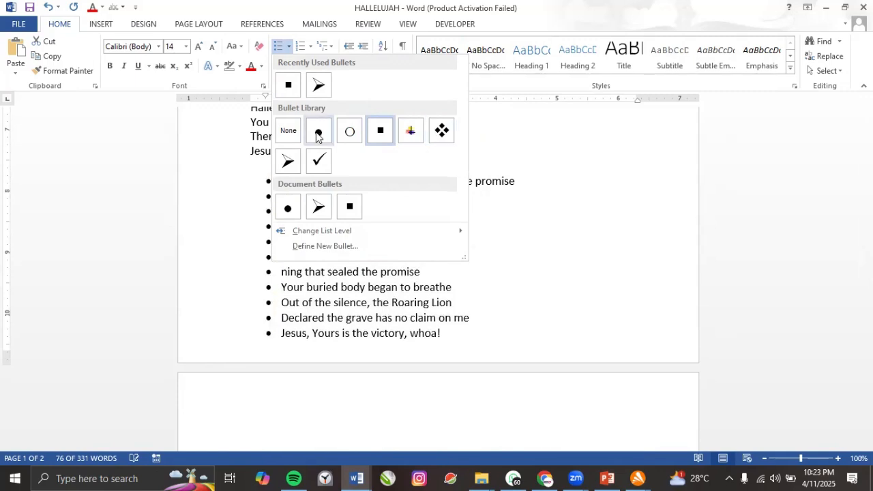
click(289, 132)
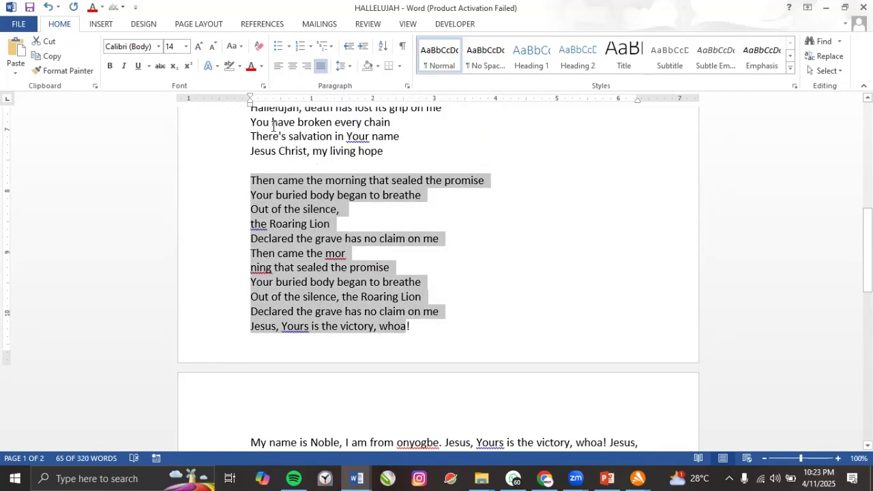
Apply 1) a) i) multilevel numbering to the lyric lines and move down to page two.
click(331, 47)
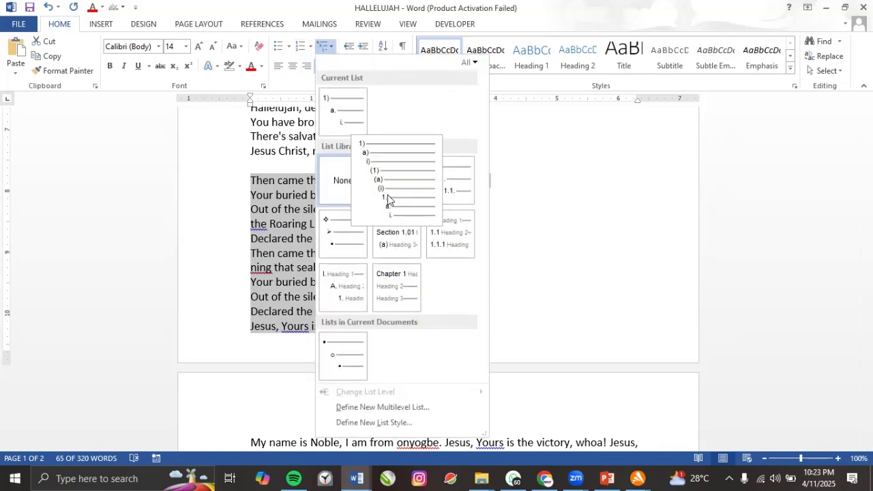
click(388, 198)
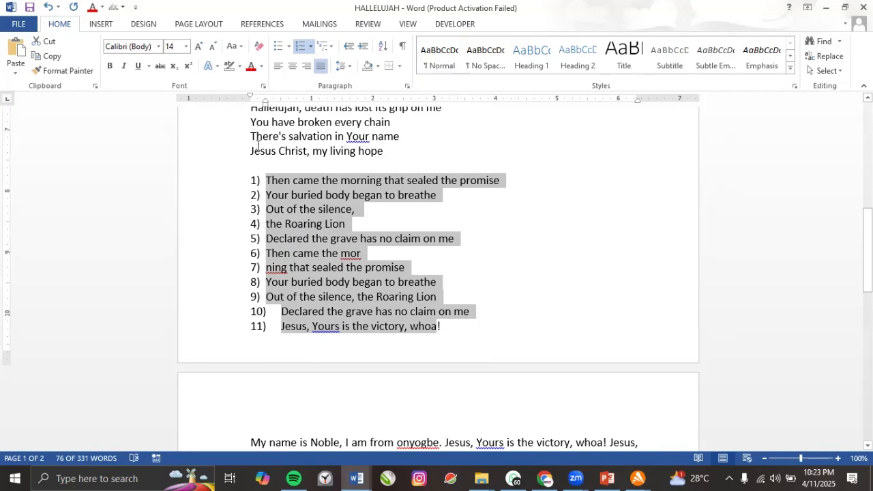
scroll(304, 159, up, 6)
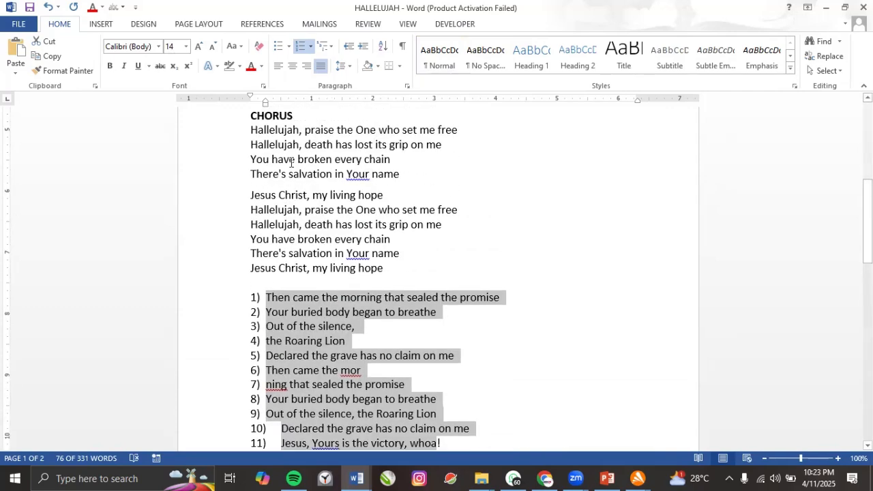
scroll(261, 189, up, 3)
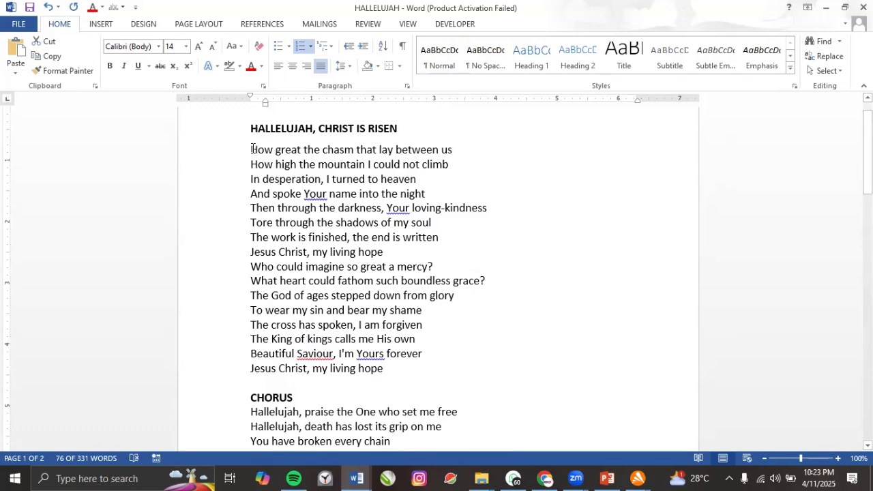
drag(252, 148, 442, 209)
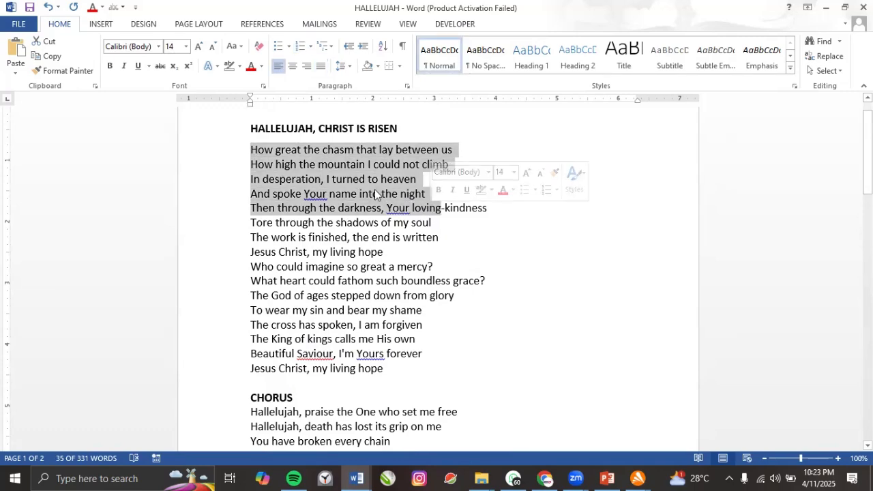
click(376, 195)
scroll(361, 286, down, 10)
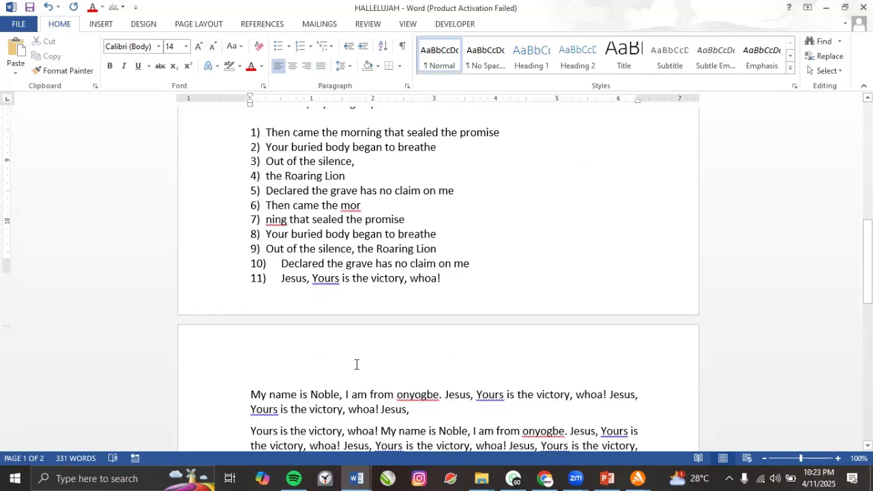
scroll(354, 361, down, 8)
Type the first two lines of the postal address on the empty last line.
click(308, 316)
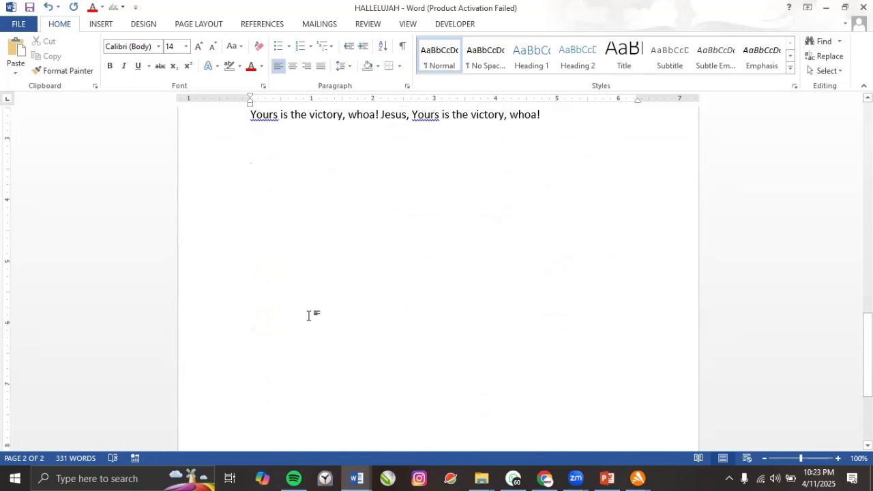
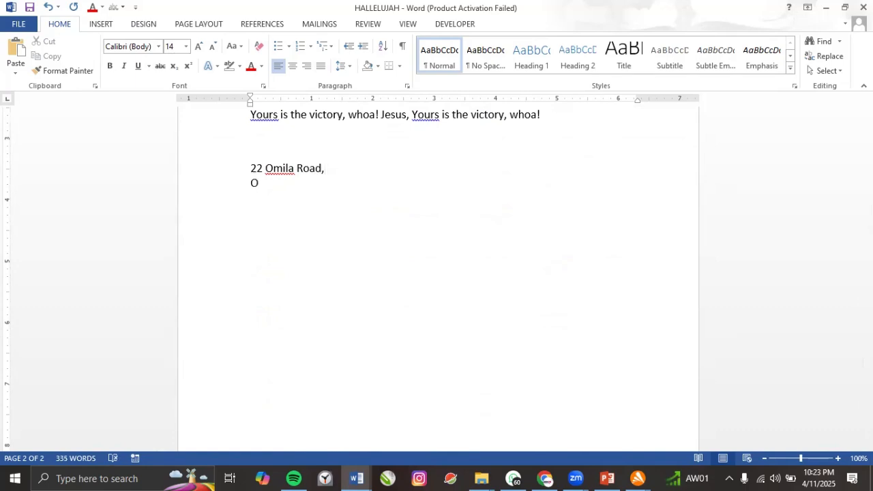
text(,)
key(Return)
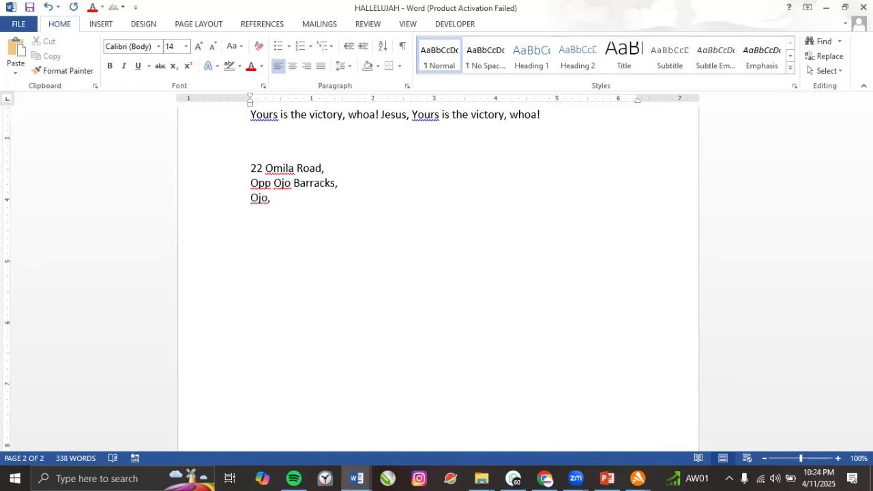
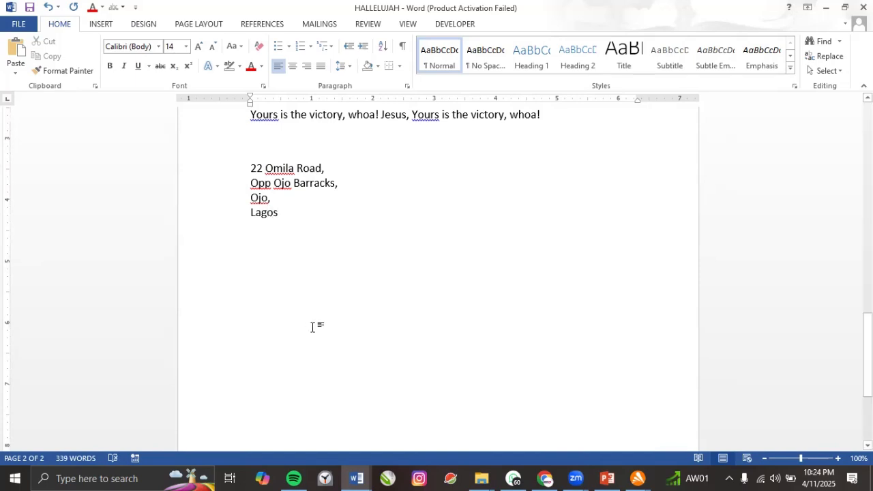
drag(254, 170, 310, 230)
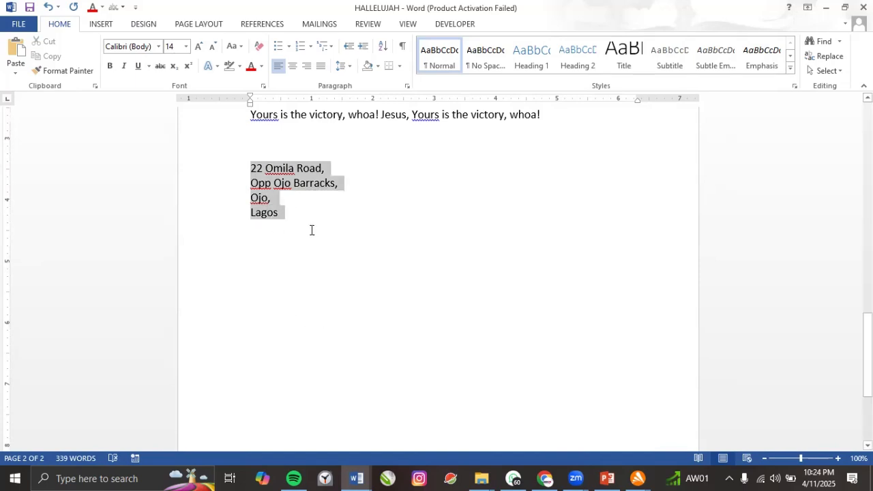
click(308, 68)
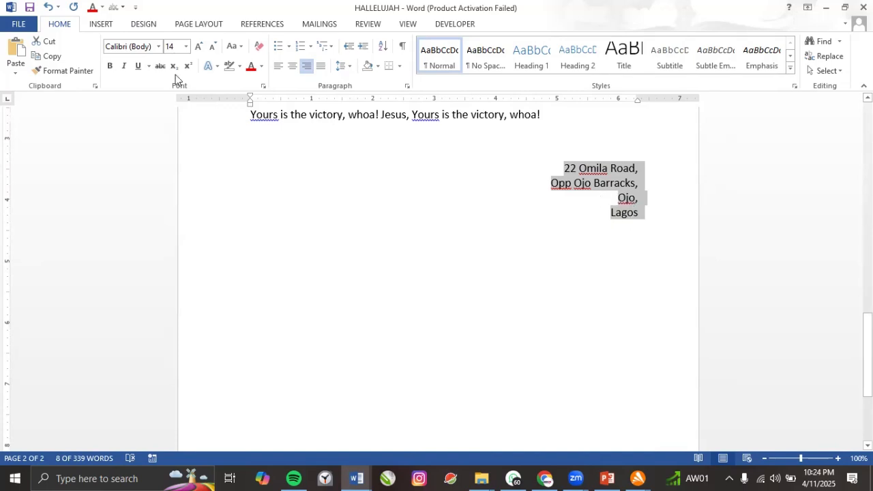
click(275, 68)
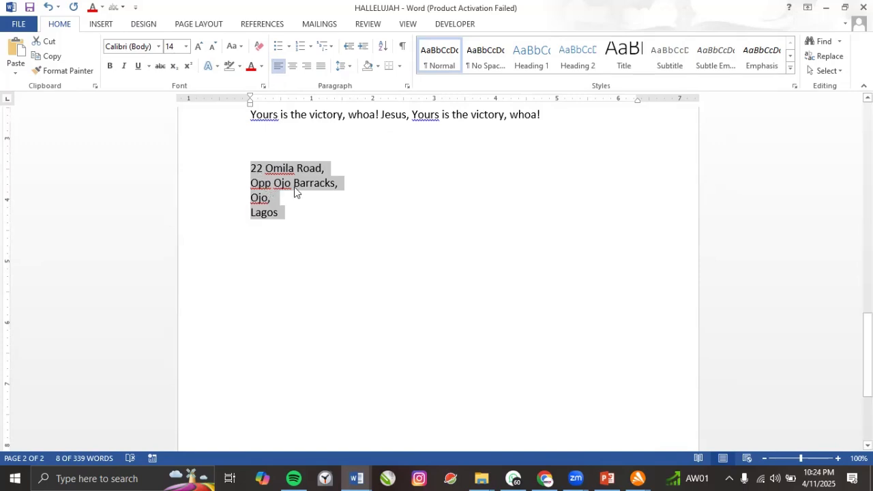
click(306, 71)
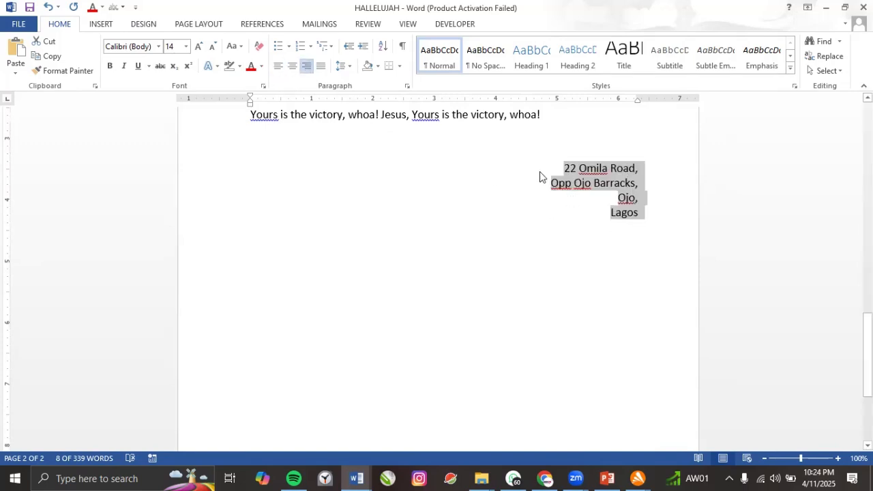
click(281, 69)
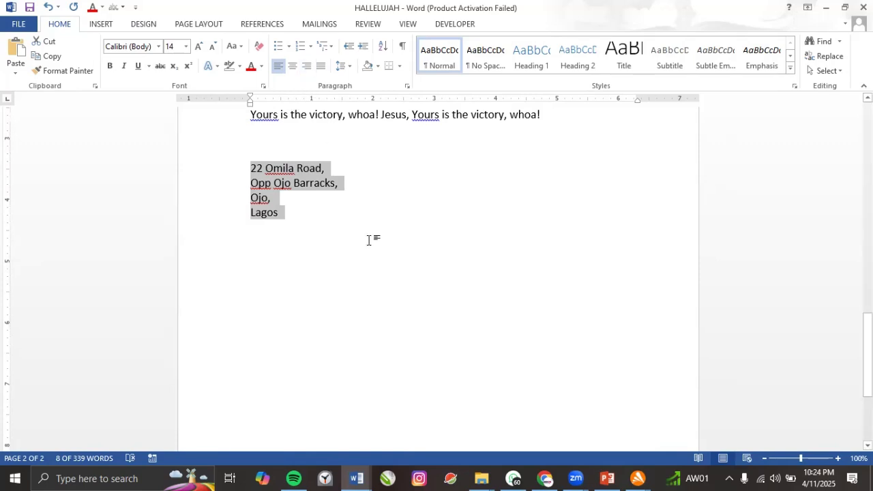
key(ctrl+m)
key(ctrl+m)
key(ctrl+m)
key(ctrl+m)
key(ctrl+m)
key(ctrl+m)
key(ctrl+m)
key(ctrl+m)
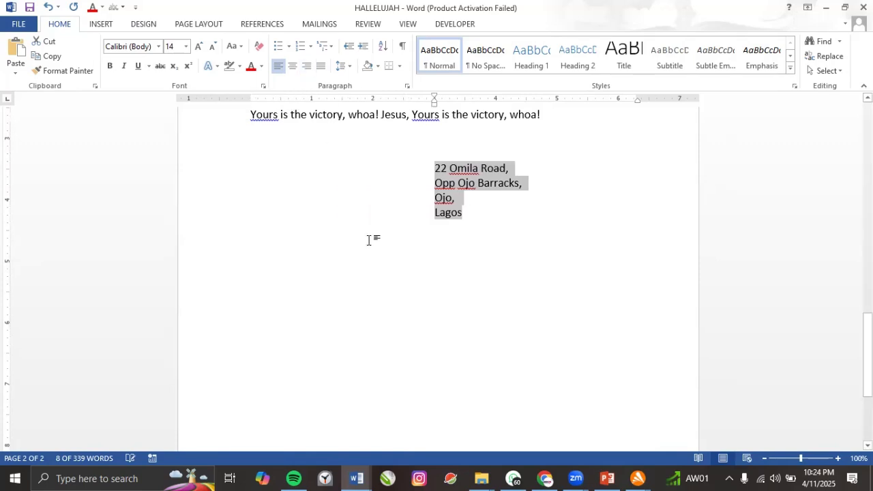
key(ctrl+m)
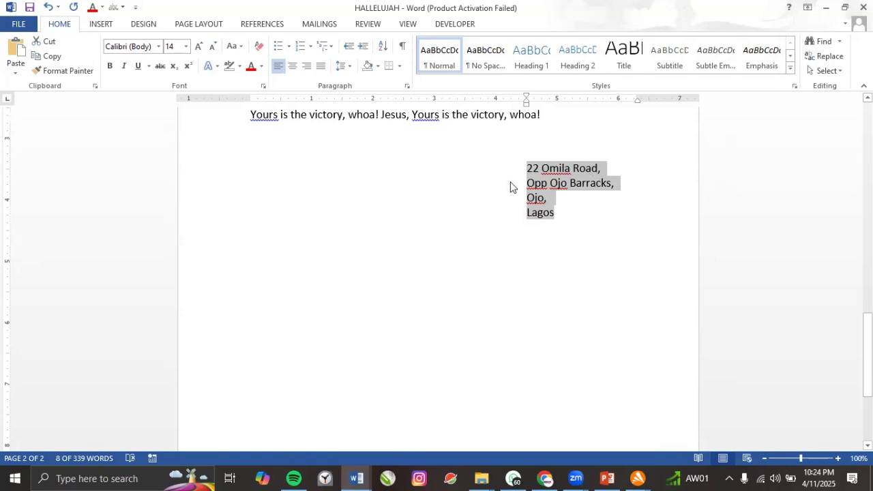
key(ctrl+shift+m)
key(ctrl+shift+m)
key(ctrl+shift+m)
key(ctrl+shift+m)
key(ctrl+shift+m)
key(ctrl+shift+m)
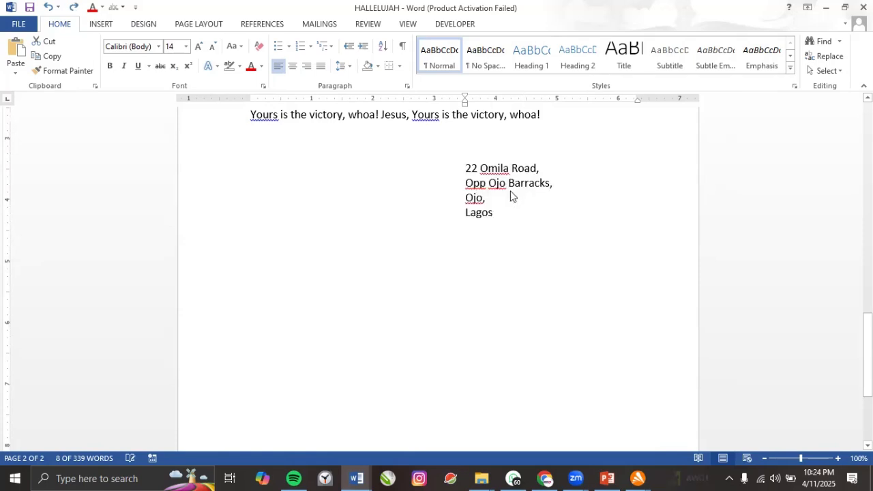
key(ctrl+shift+m)
key(ctrl+shift+m)
key(ctrl+shift+m)
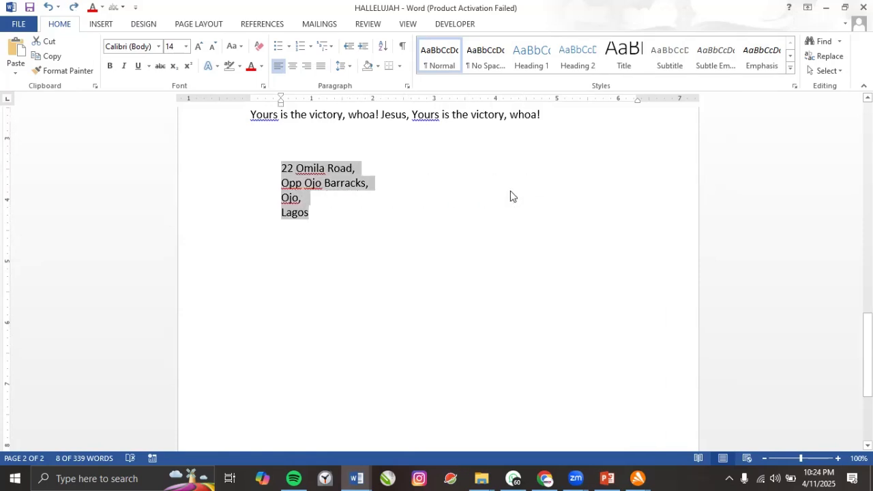
Increase the address block's indent eight steps toward the right half of the page.
click(361, 48)
click(361, 48)
click(361, 48)
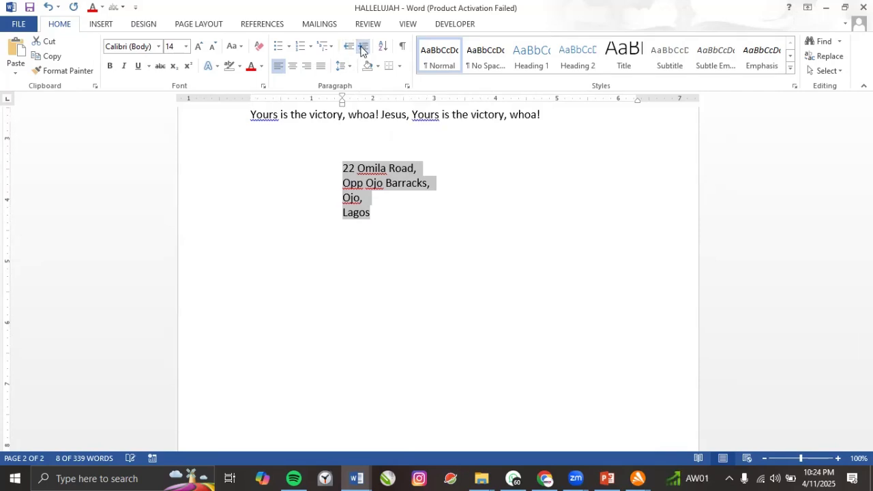
click(361, 48)
click(362, 48)
click(361, 47)
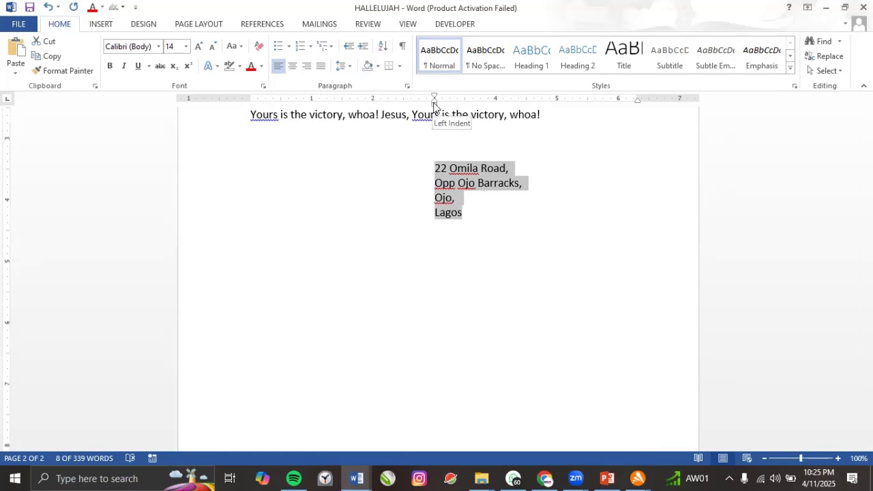
click(362, 46)
click(362, 46)
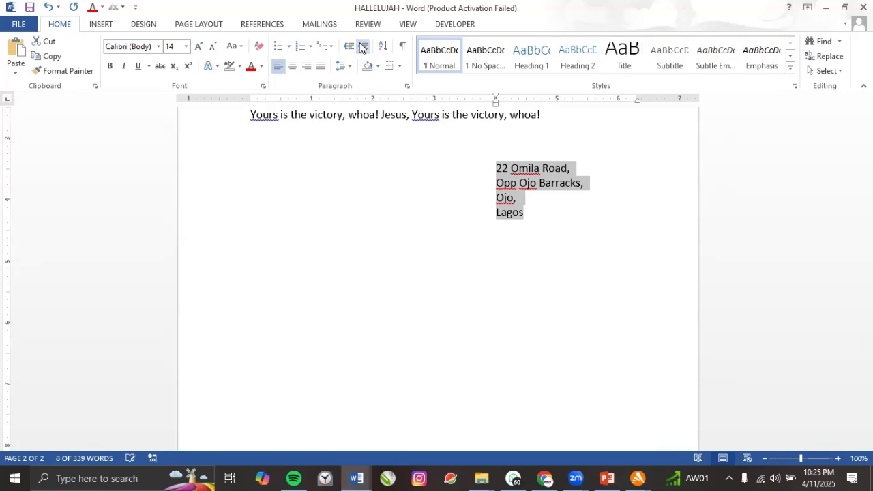
click(362, 47)
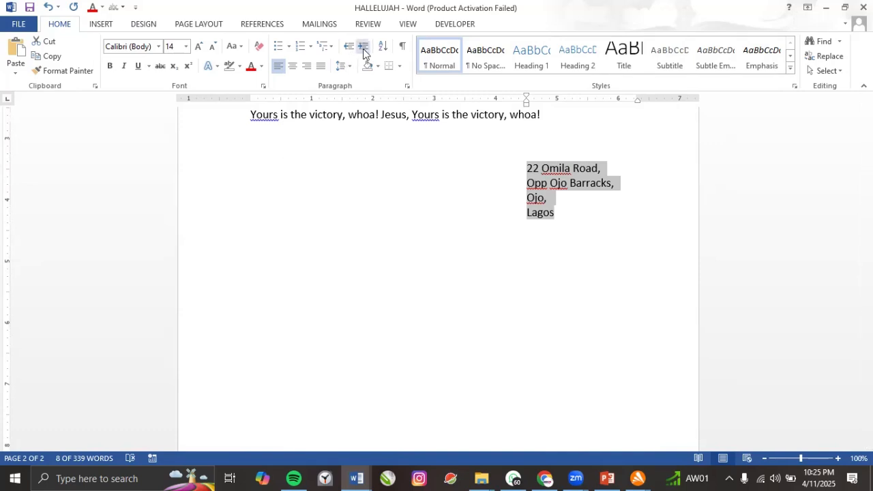
Indent the lyric paragraph above the address one step.
click(251, 116)
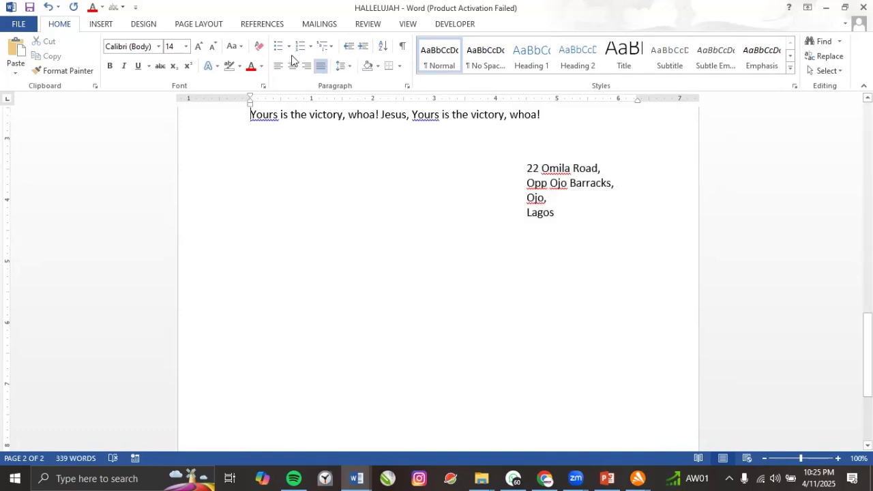
click(363, 50)
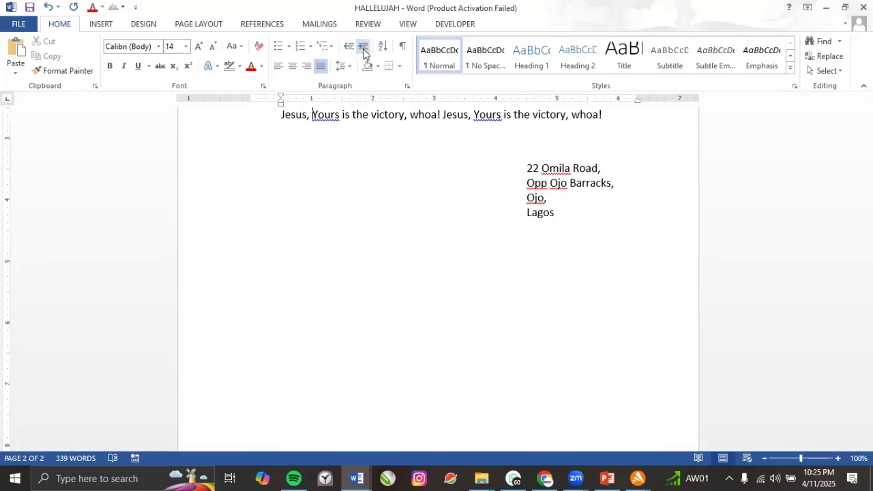
scroll(300, 164, up, 2)
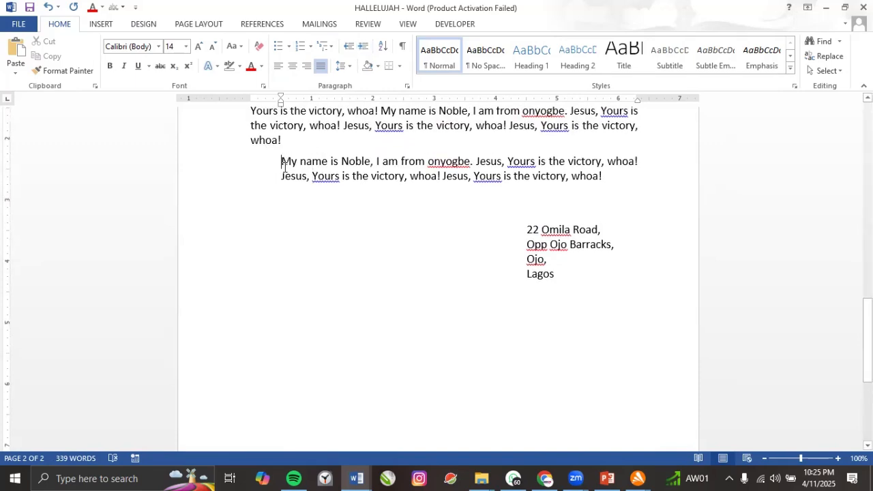
Indent the start of the last lyric paragraph with Ctrl+M, then undo it.
drag(282, 162, 309, 182)
key(ctrl+m)
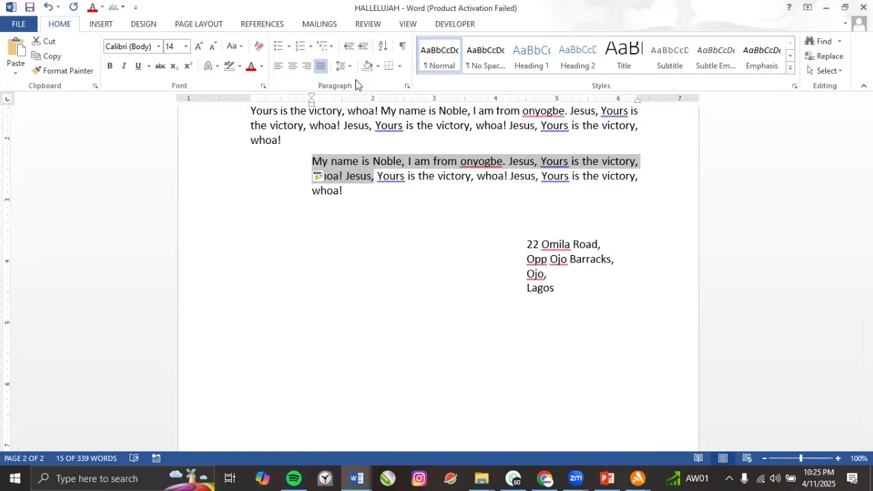
click(47, 9)
click(47, 8)
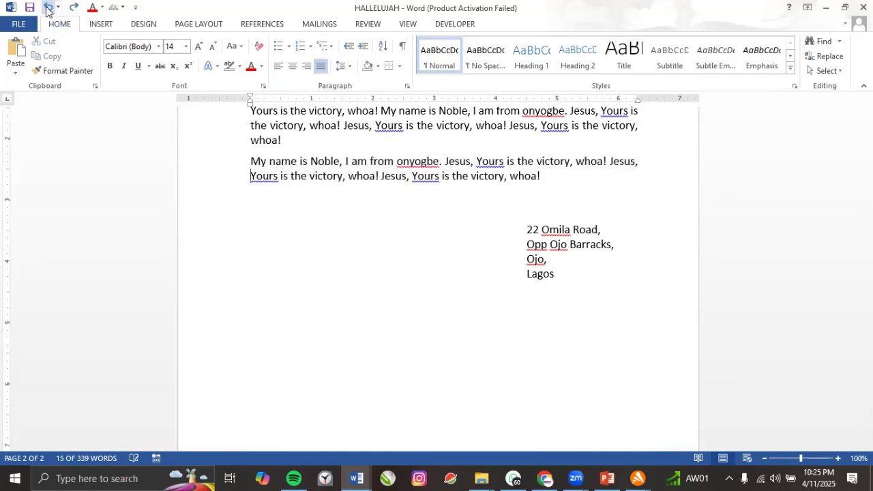
Undo the address block's indents so it sits flush left at the margin.
click(47, 8)
click(47, 8)
click(48, 9)
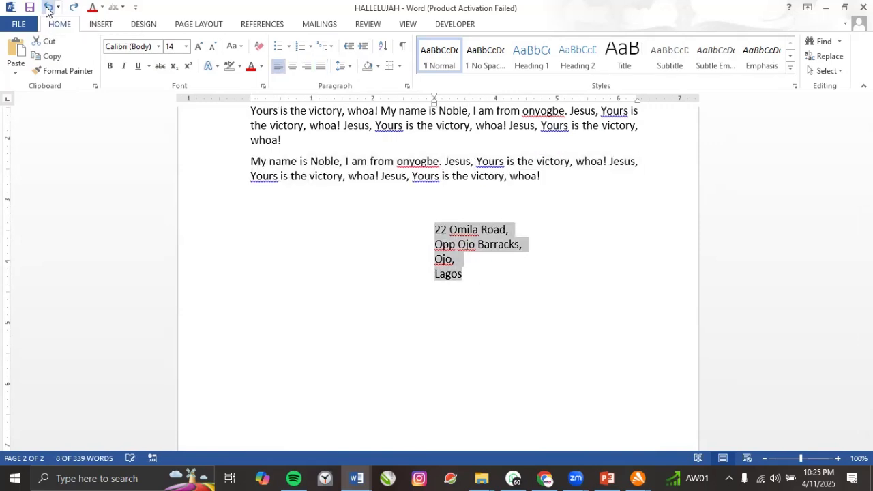
click(47, 8)
click(47, 8)
click(48, 9)
click(49, 10)
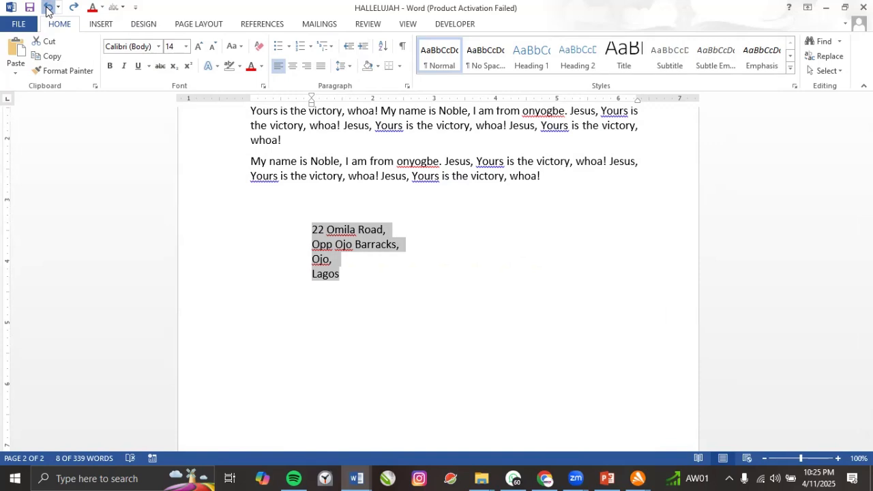
click(49, 11)
click(73, 8)
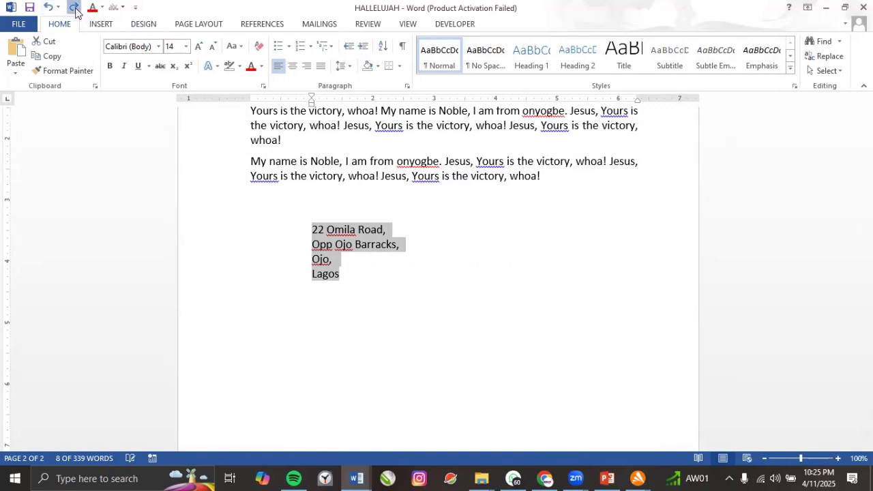
click(73, 9)
click(73, 8)
click(48, 9)
click(48, 8)
click(48, 9)
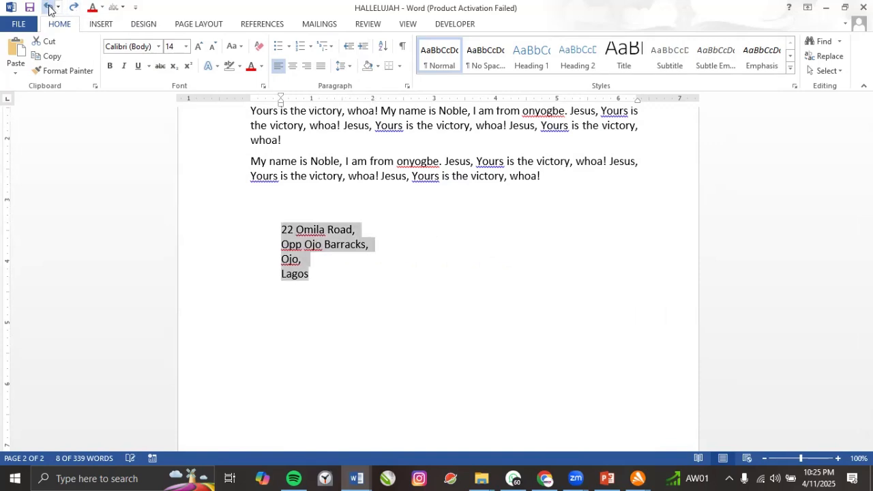
click(48, 10)
click(47, 8)
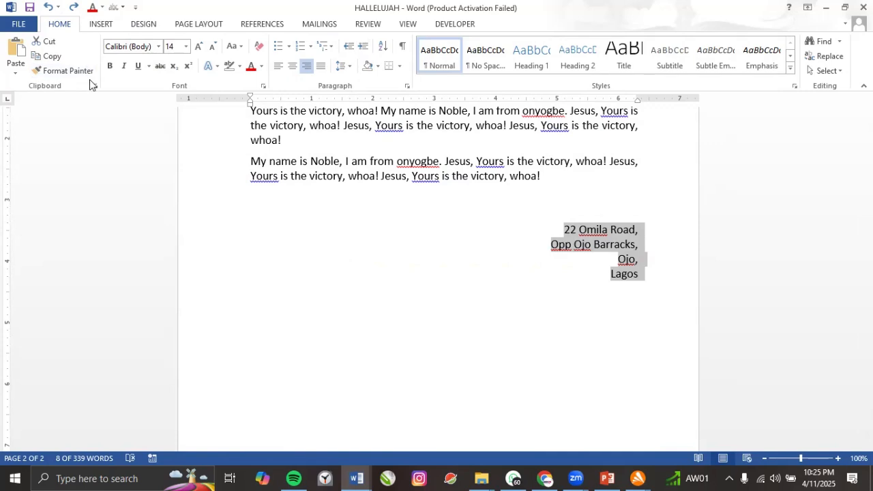
key(ctrl+z)
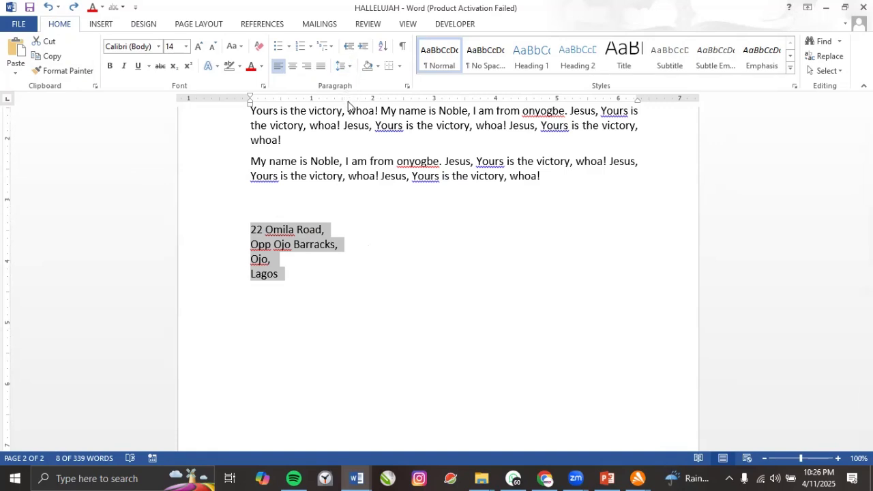
Deselect the address and scroll up to the HALLELUJAH, CHRIST IS RISEN title.
click(416, 176)
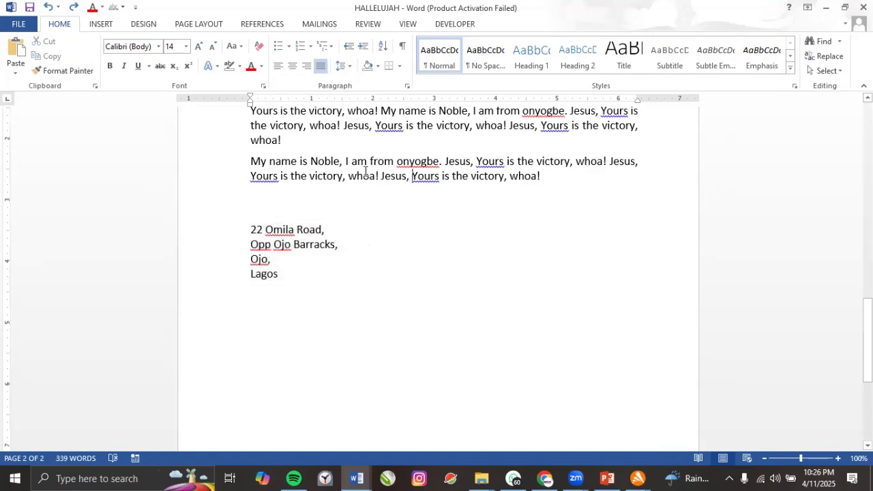
scroll(365, 171, up, 1)
scroll(365, 170, up, 1)
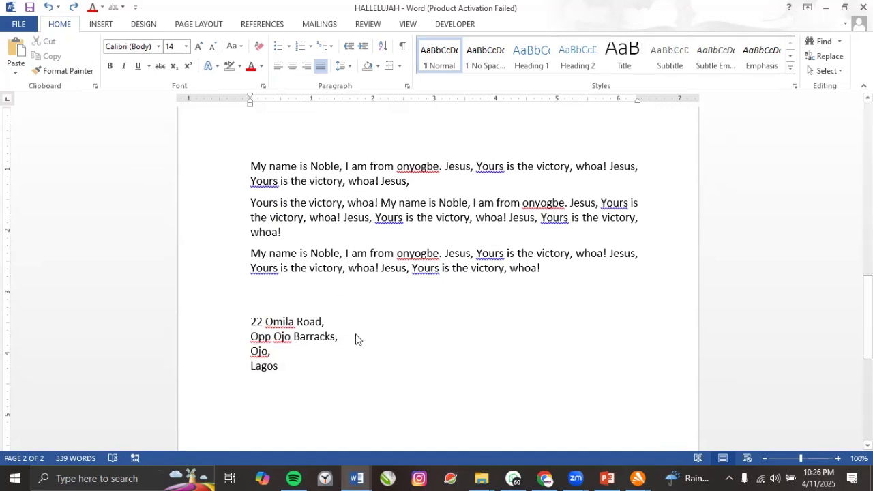
scroll(363, 327, up, 3)
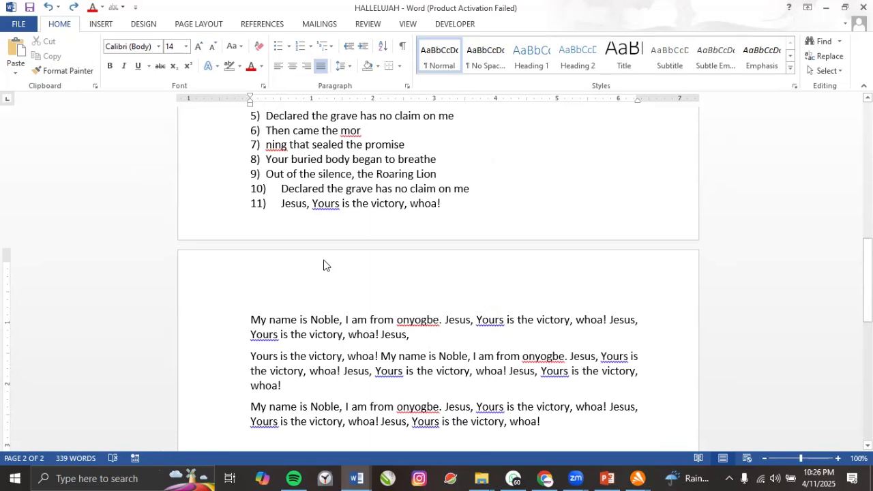
scroll(324, 265, up, 2)
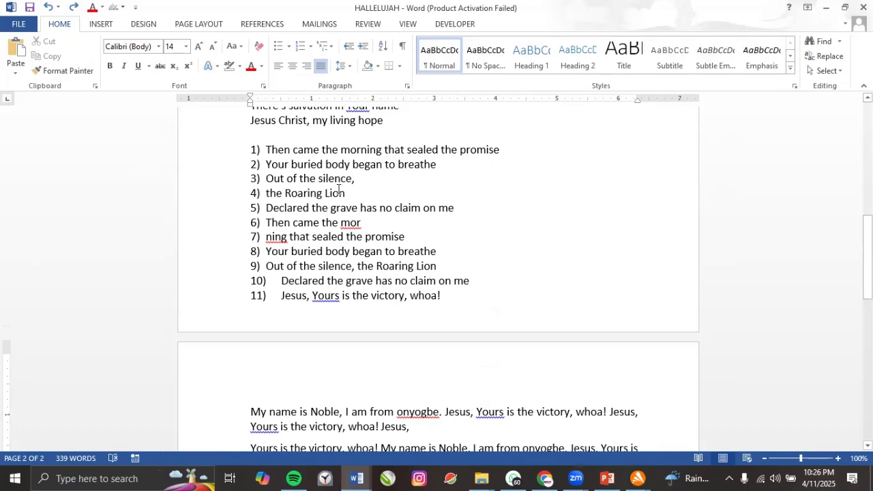
scroll(305, 181, up, 2)
scroll(305, 180, up, 6)
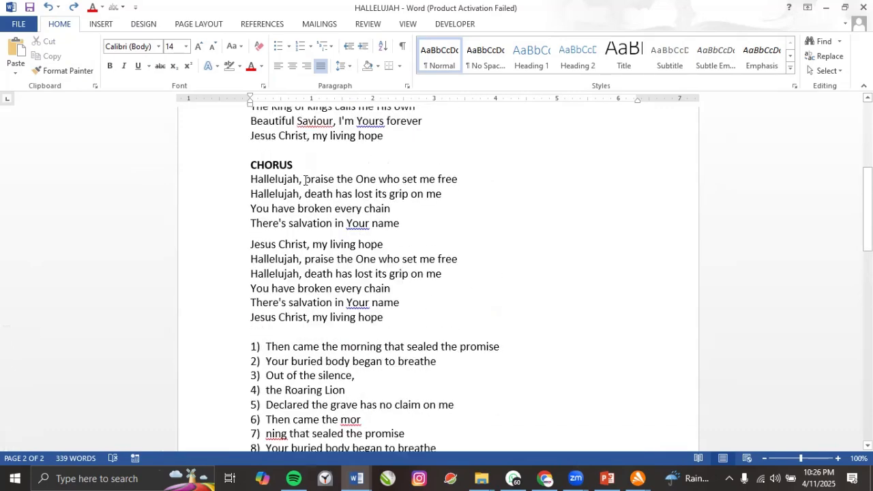
scroll(306, 181, up, 4)
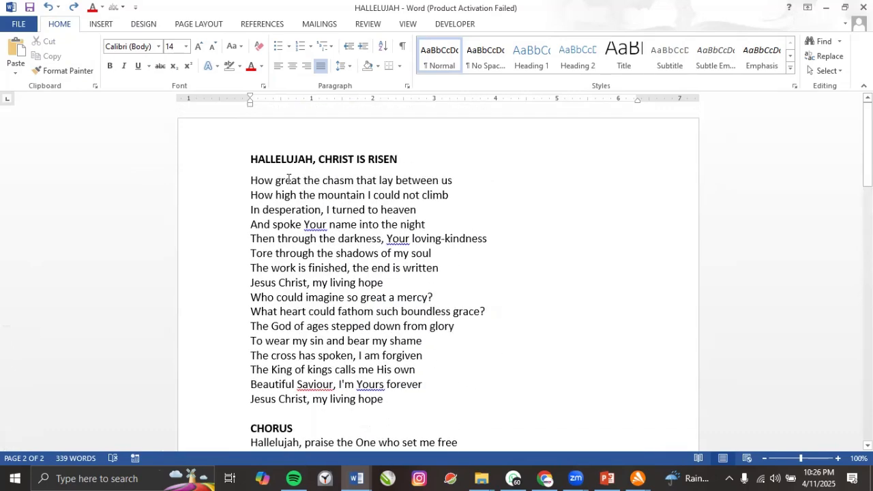
click(250, 162)
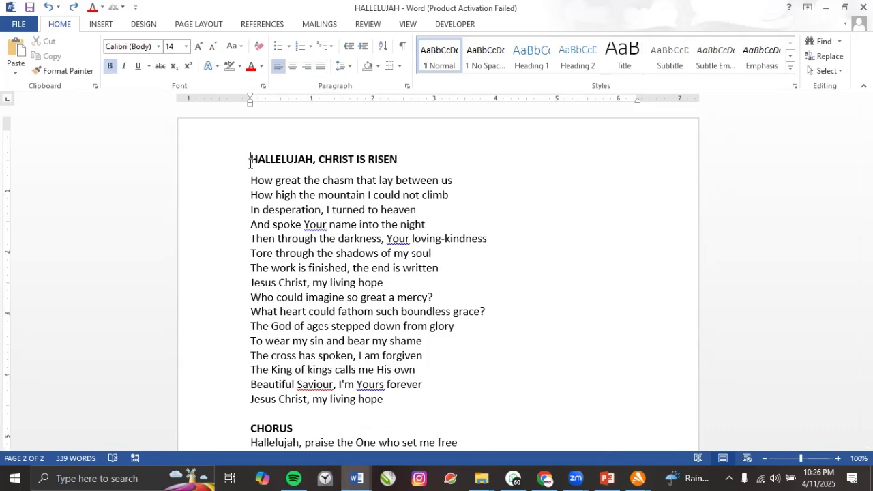
click(363, 46)
click(362, 47)
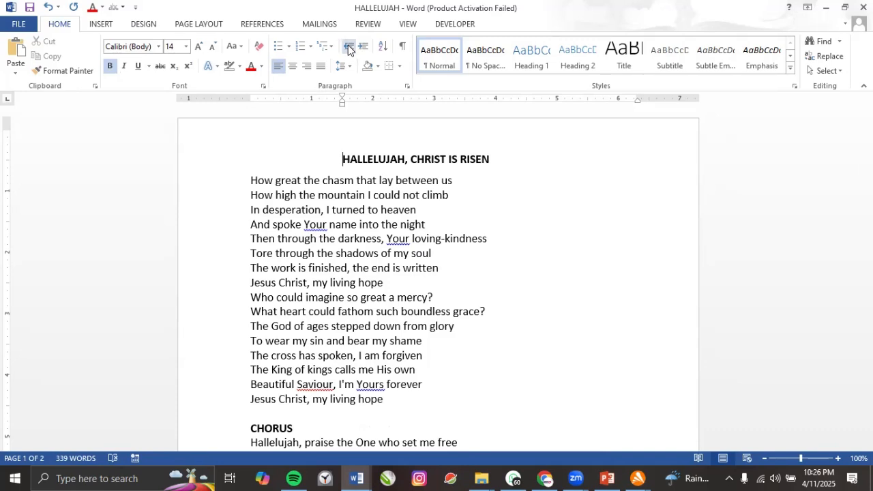
click(349, 46)
click(348, 46)
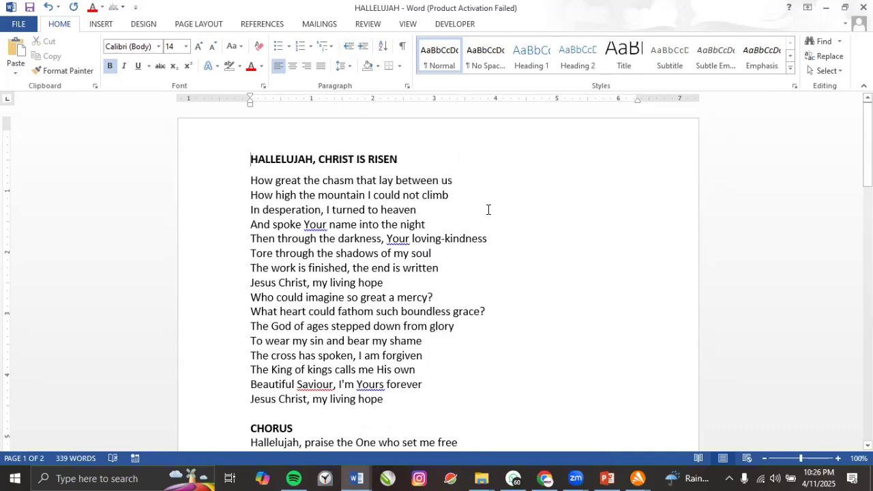
key(Tab)
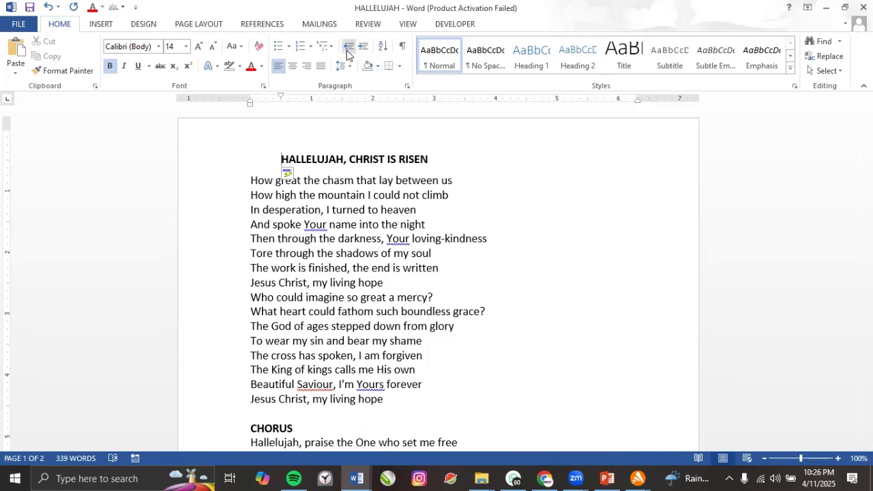
key(Tab)
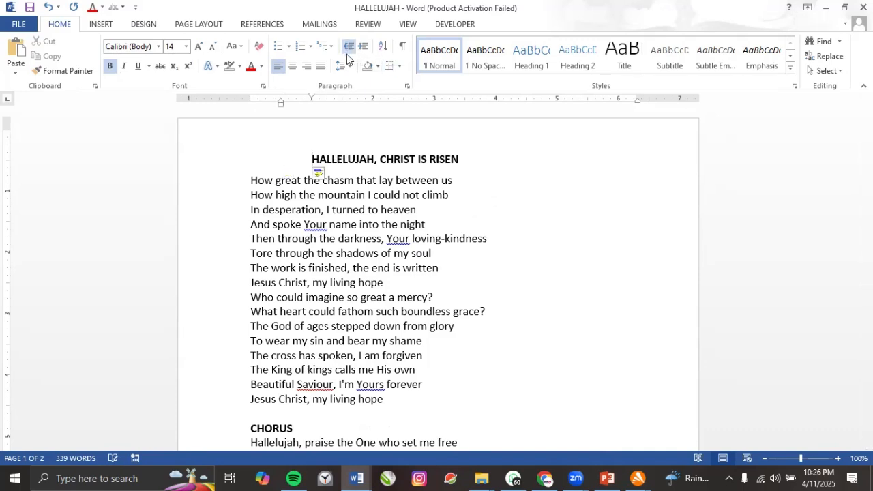
key(Tab)
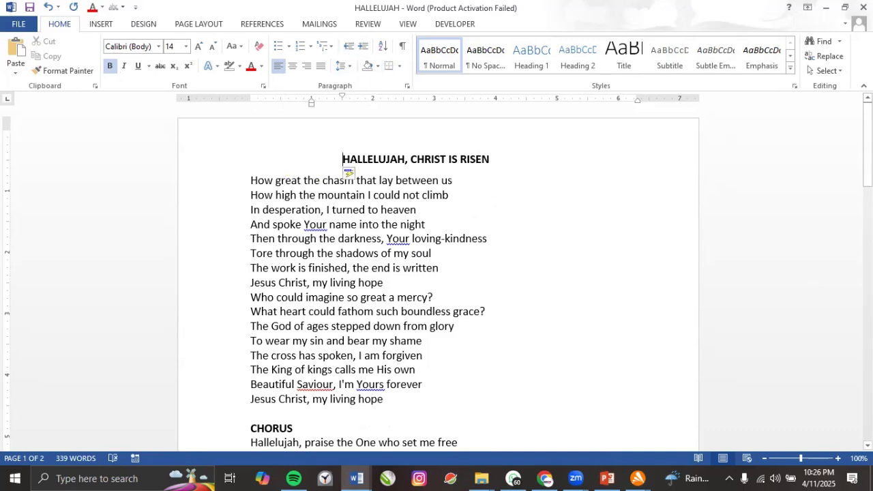
click(46, 7)
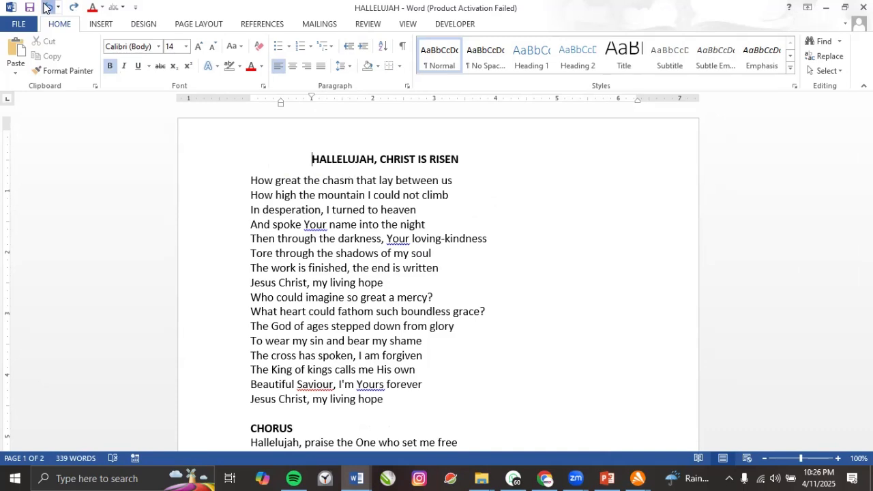
click(46, 7)
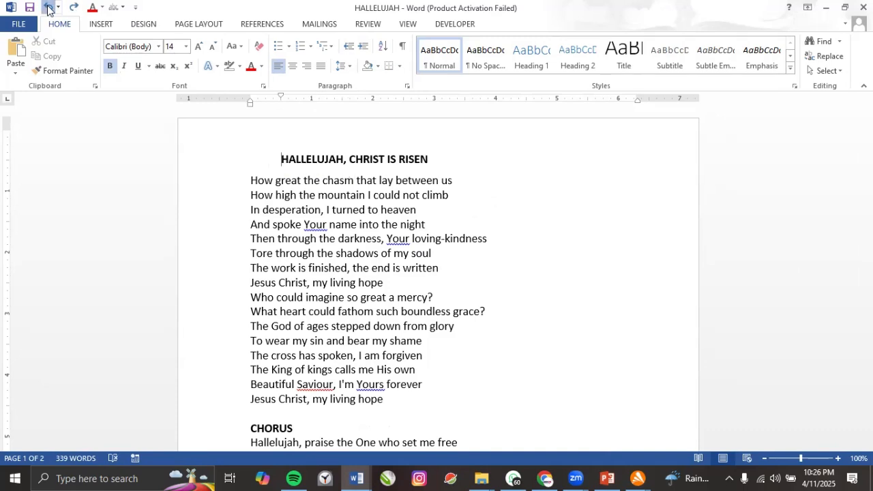
click(49, 8)
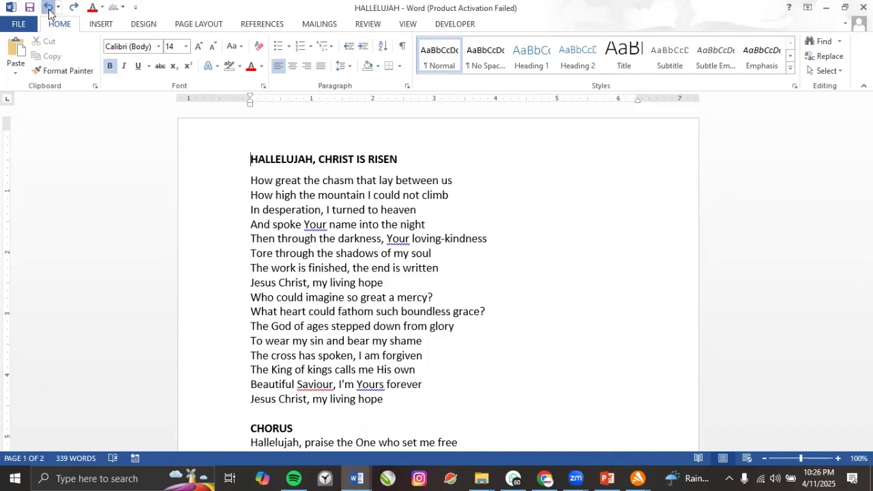
click(49, 8)
click(74, 10)
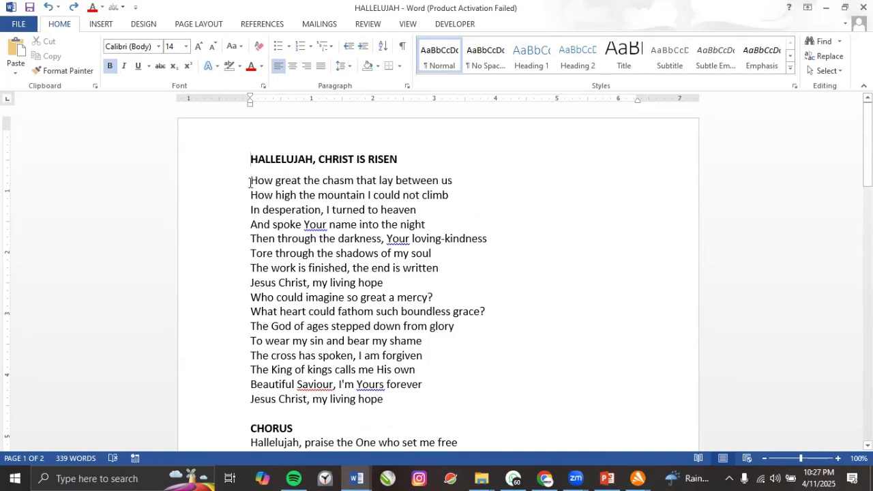
drag(251, 182, 399, 400)
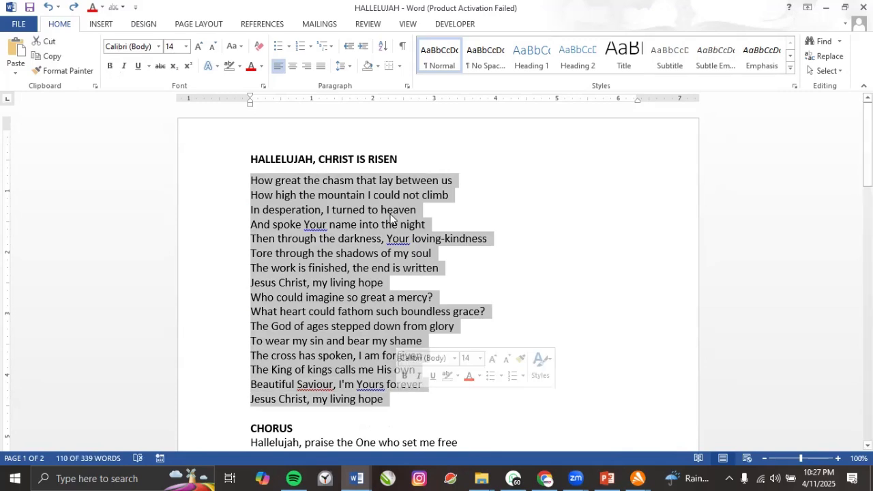
click(384, 47)
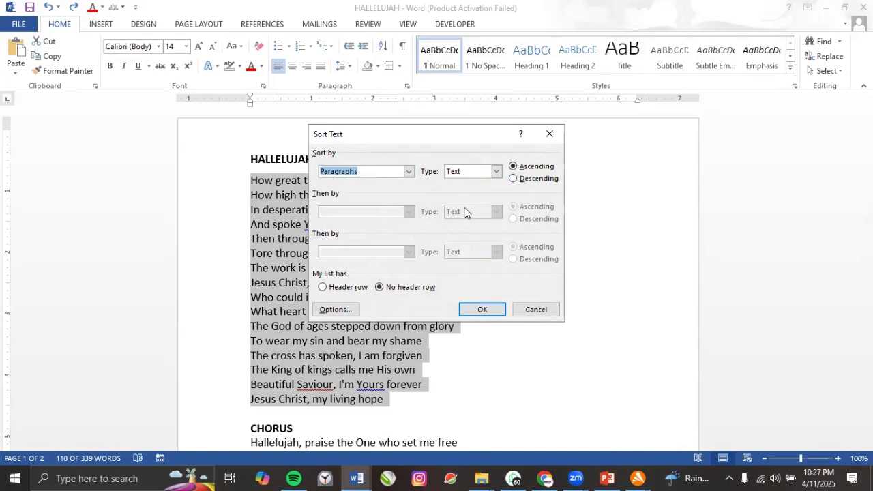
click(482, 309)
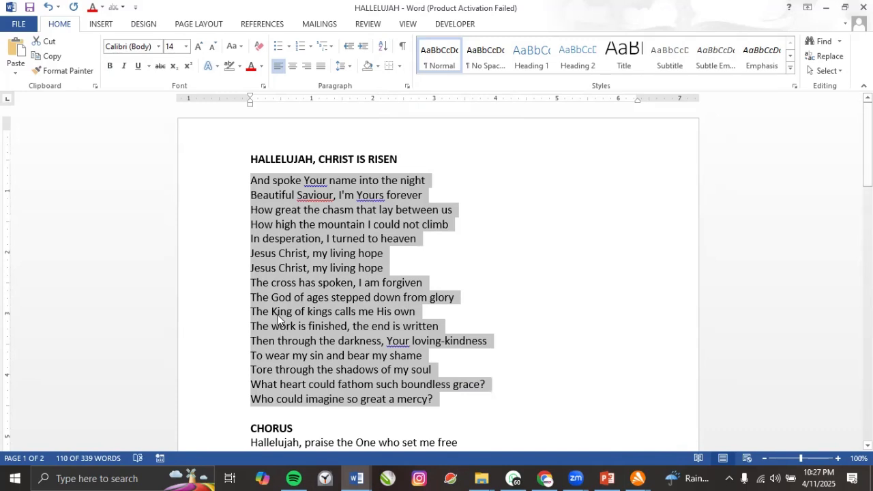
click(382, 49)
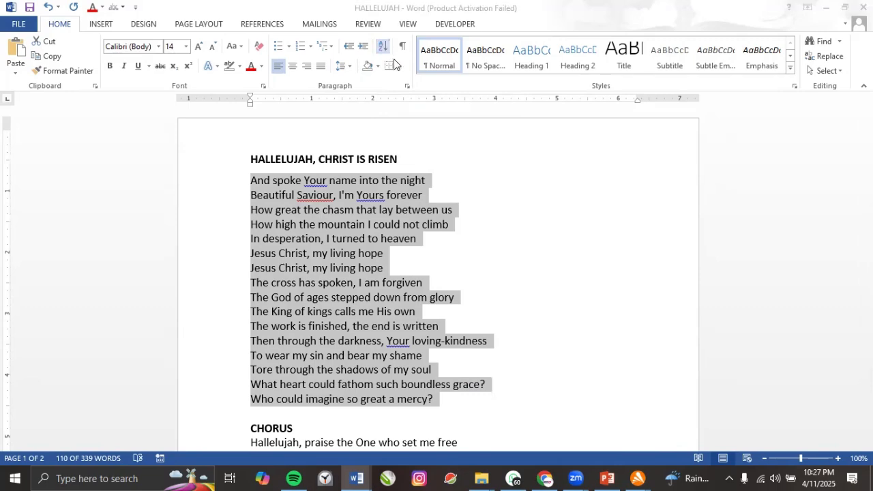
click(514, 181)
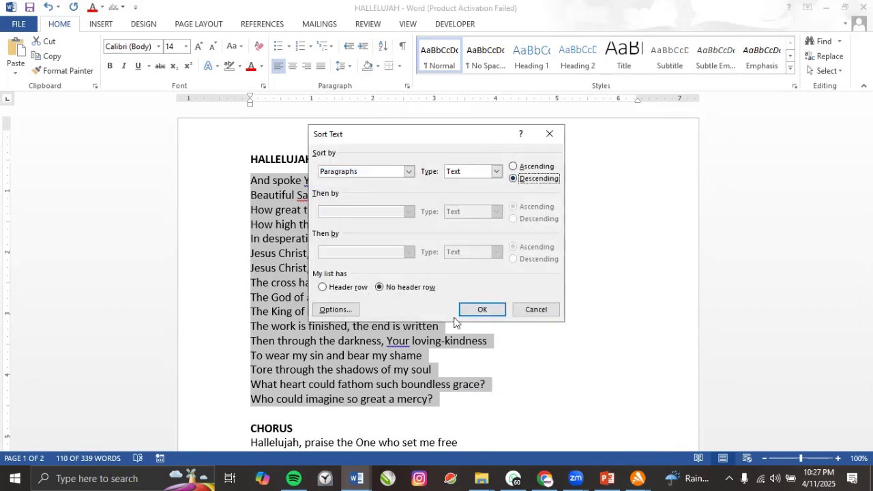
click(480, 312)
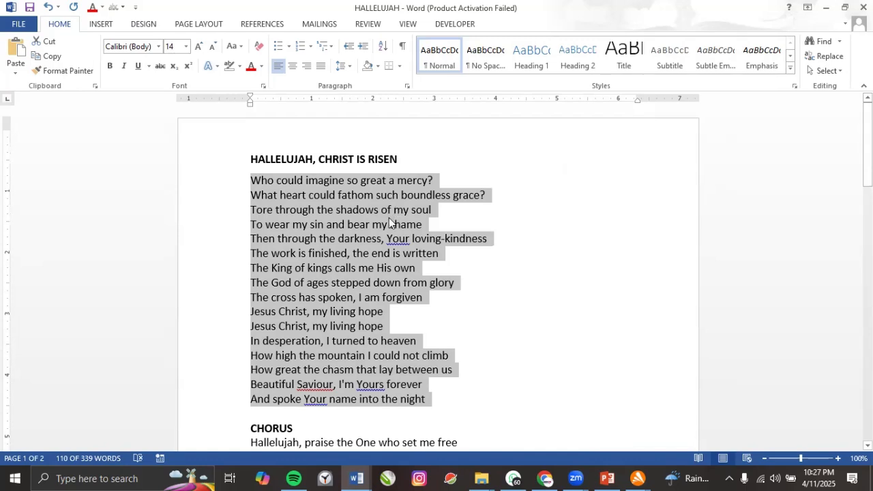
key(ctrl+z)
key(ctrl+z)
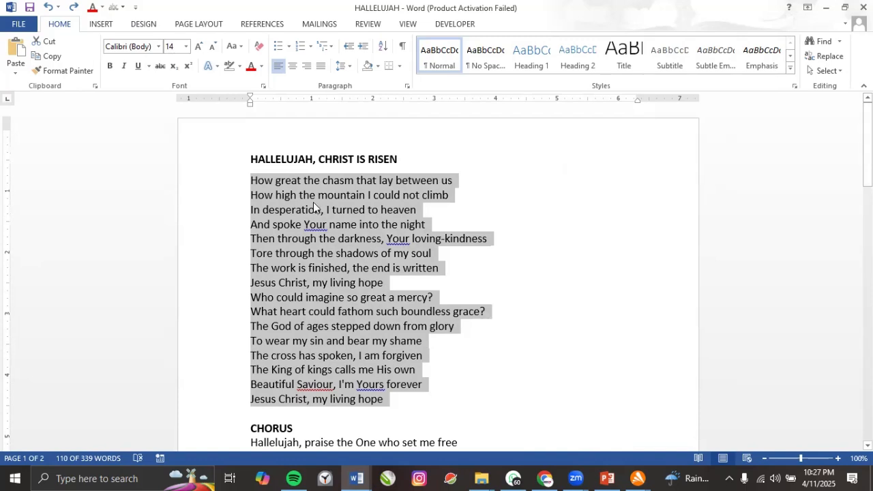
Shade the title line and add a 'PERSONAL DAT' line above it.
triple_click(319, 161)
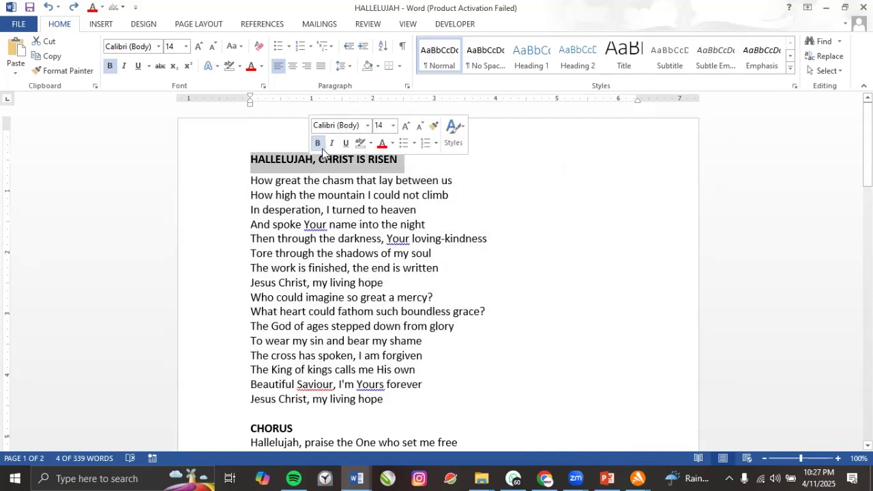
click(369, 69)
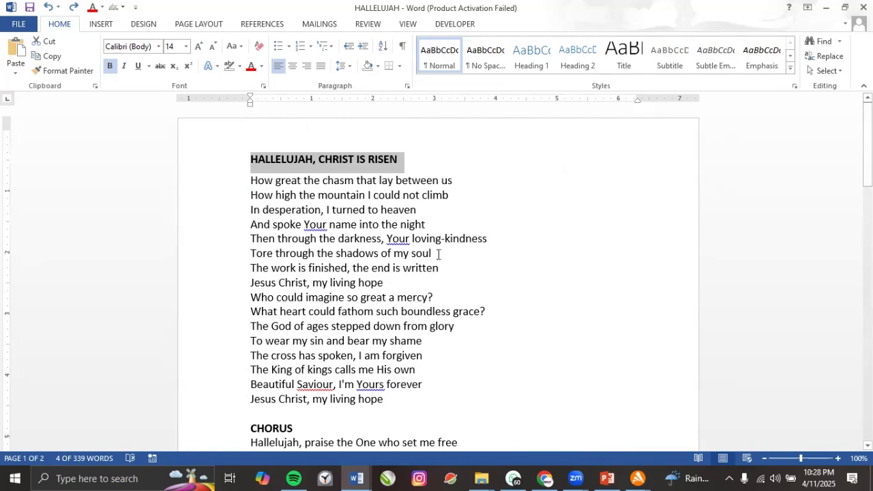
click(250, 158)
key(Return)
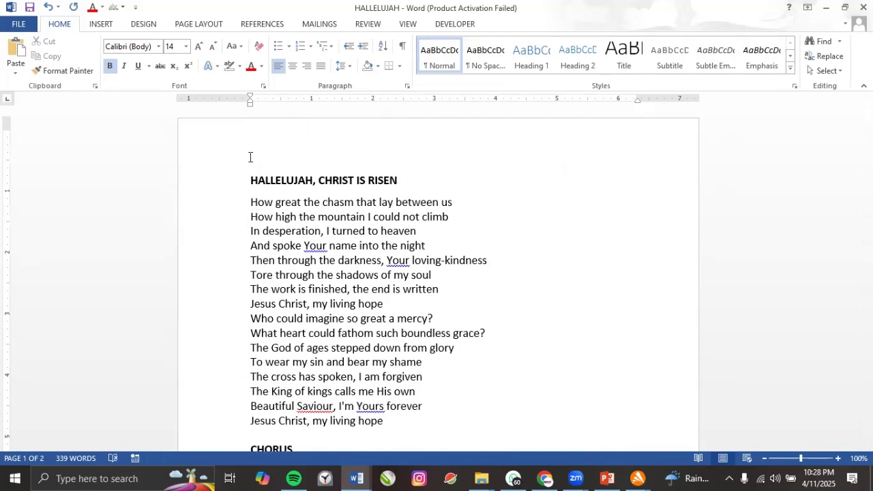
text(PERSO)
text(NA)
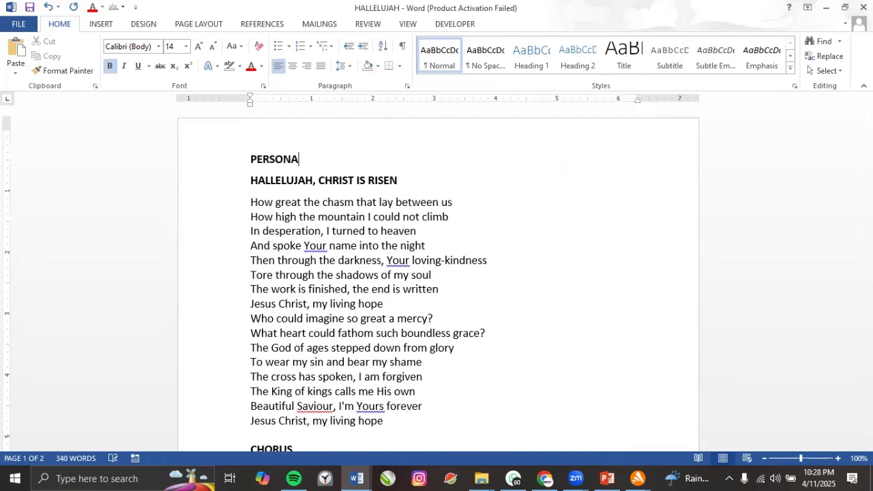
text(L DAT)
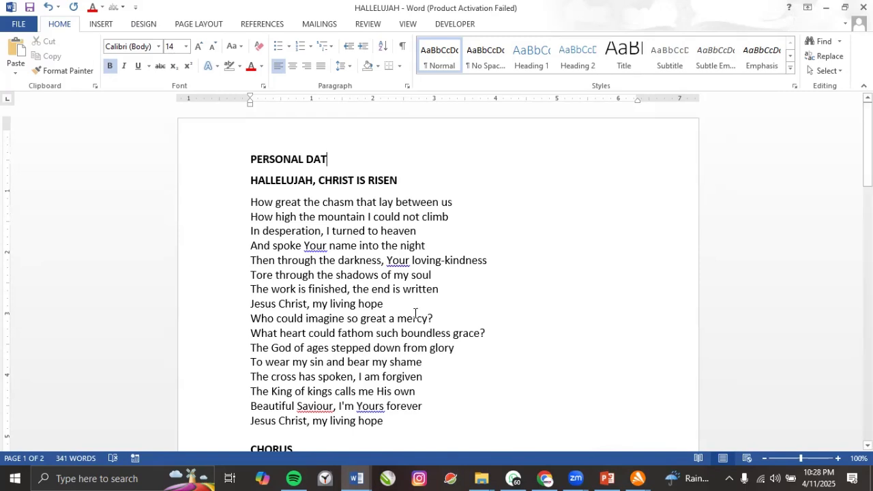
Add a bold 'CAREER OBJECTIVE' line after 'Tore through the shadows of my soul'.
click(432, 275)
key(Return)
key(Return)
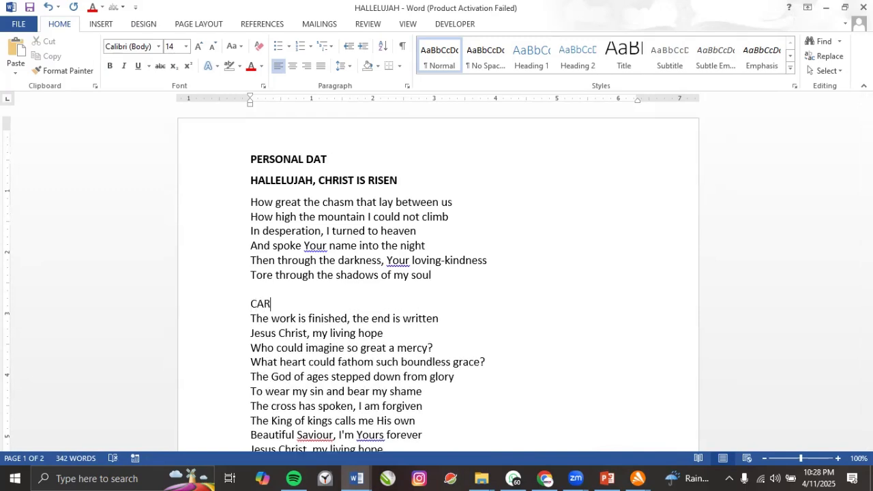
text(CAREER)
text( OBJ)
key(BackSpace)
text(JECTIVE)
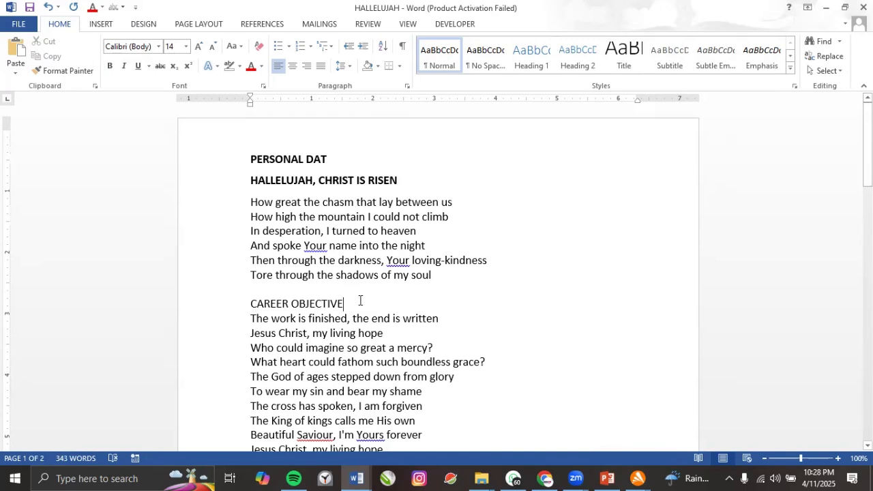
click(243, 302)
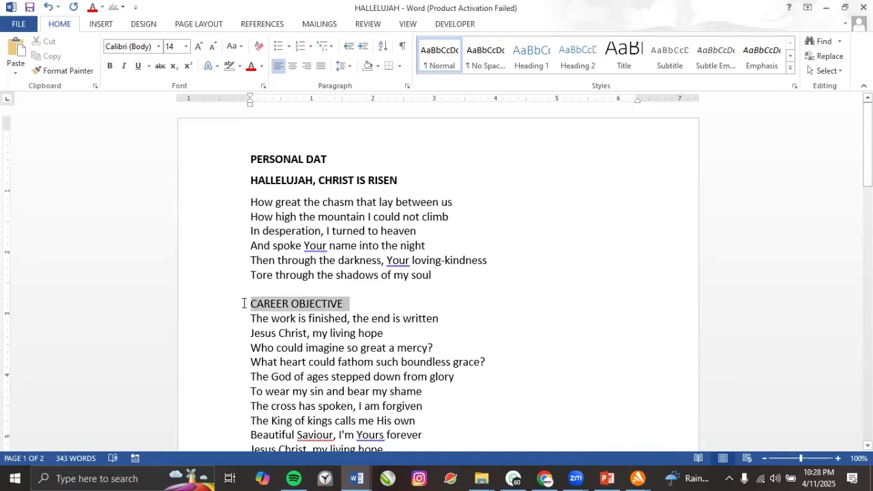
click(110, 67)
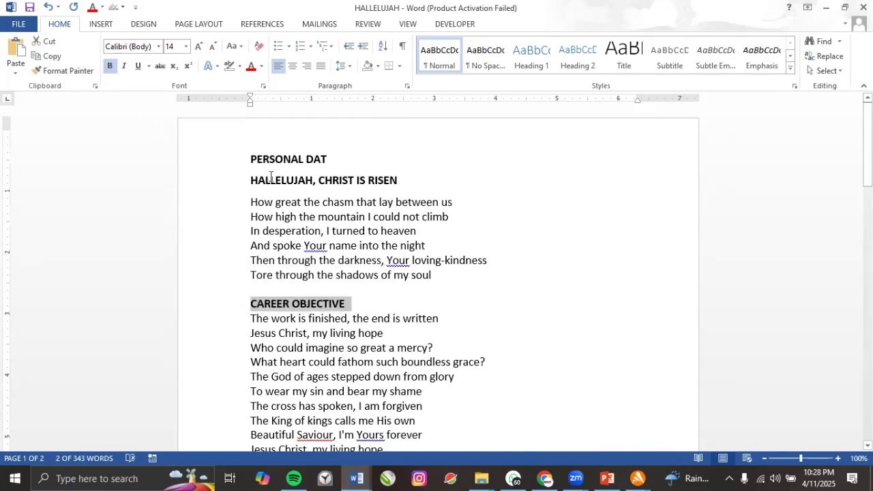
Shade the CAREER OBJECTIVE line dark blue-grey, replacing an initial orange shading.
click(377, 66)
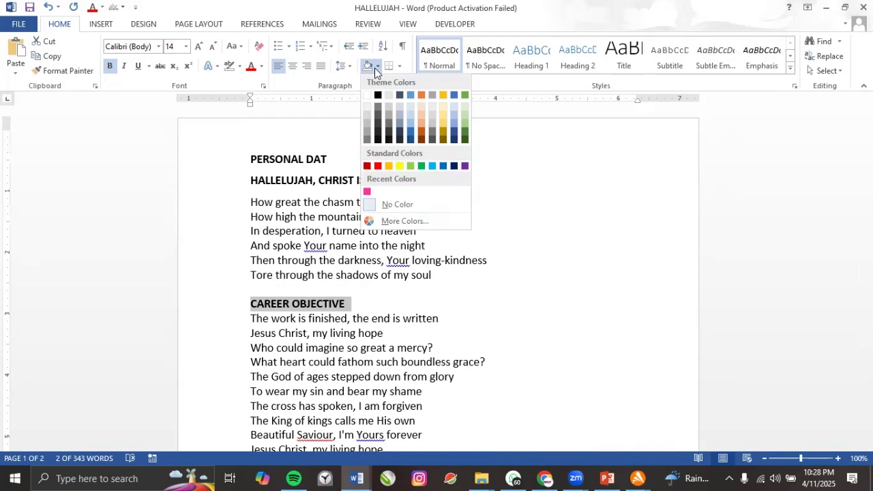
click(421, 135)
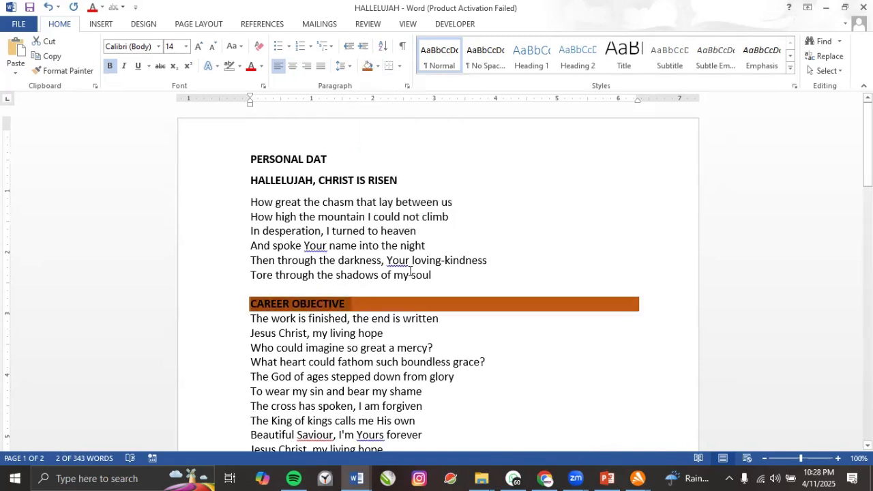
click(377, 67)
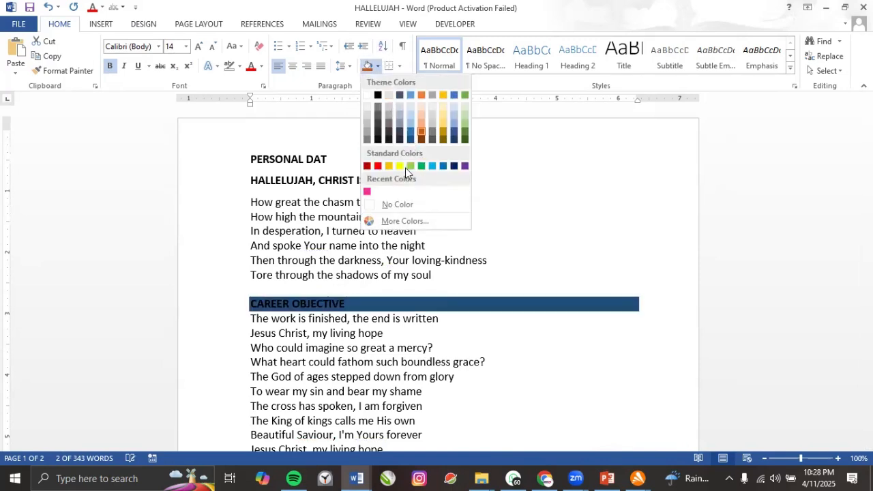
click(399, 96)
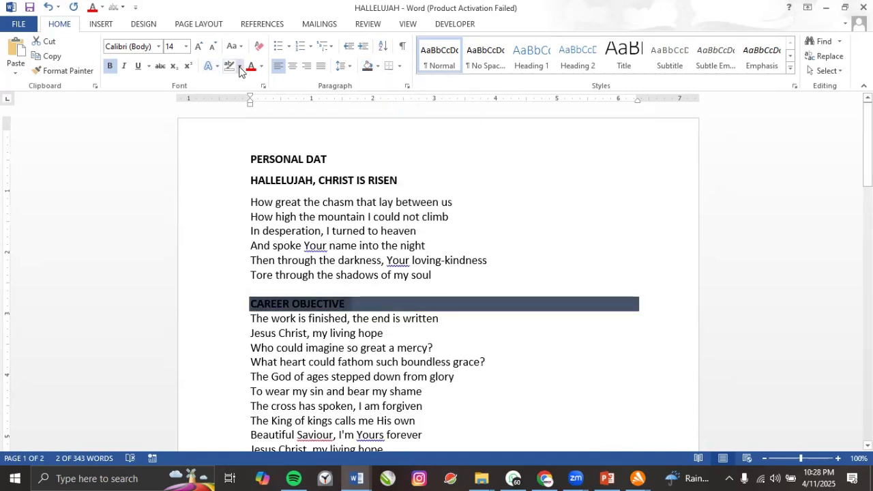
Make the CAREER OBJECTIVE heading text white.
click(262, 66)
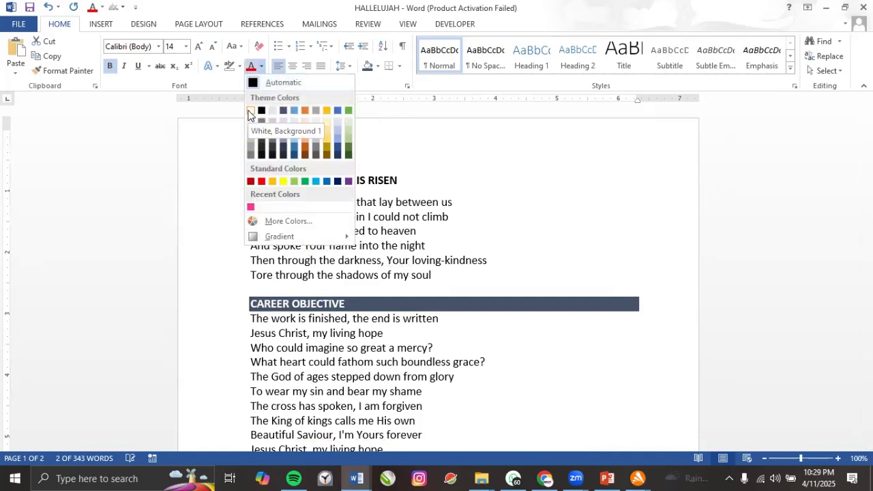
click(250, 111)
click(357, 318)
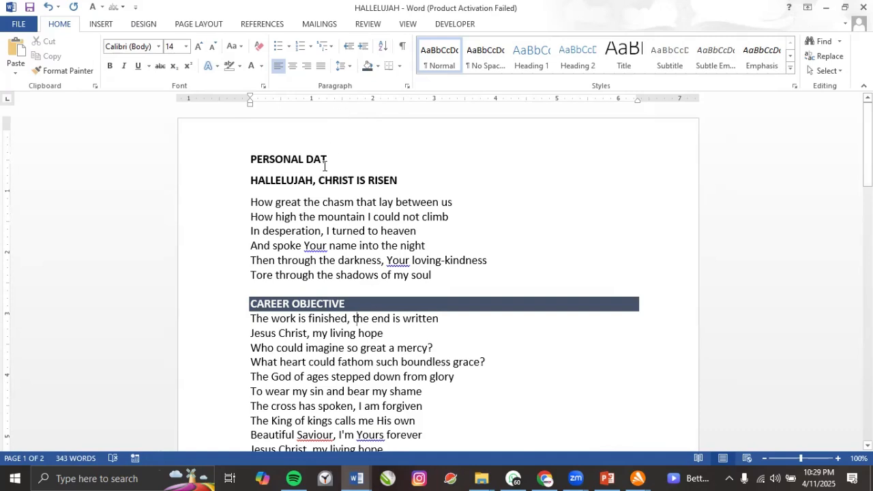
Add a bottom border line under the PERSONAL DAT heading.
drag(330, 162, 255, 163)
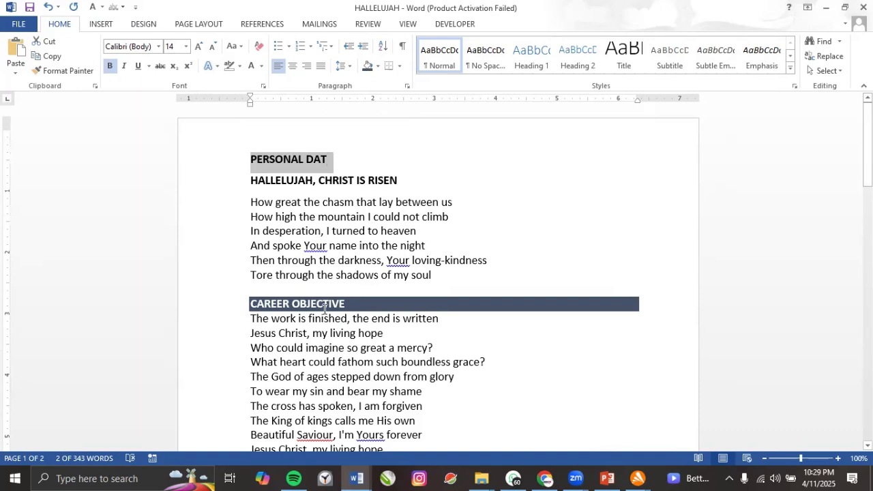
click(400, 67)
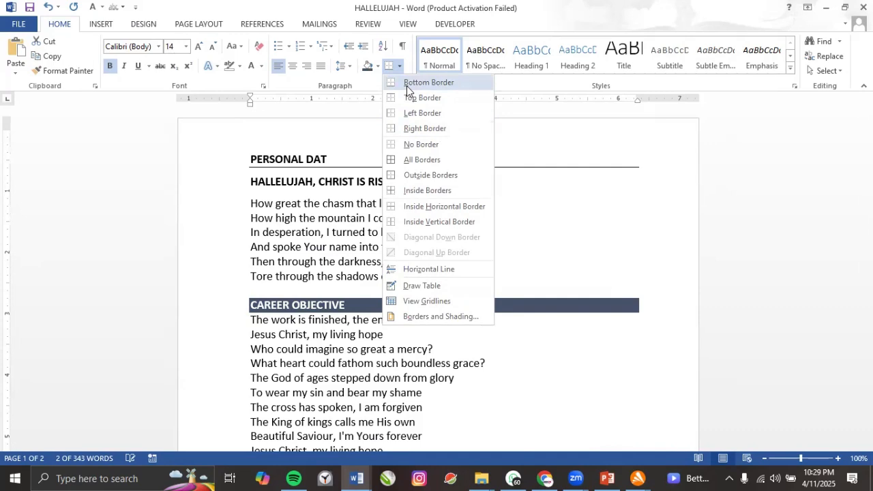
click(406, 86)
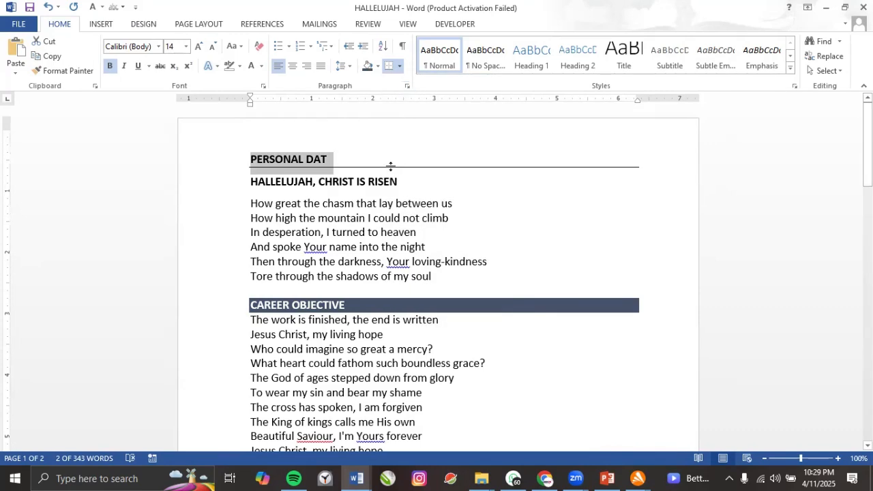
Set the border width to 2¼ pt and reapply the thicker line under PERSONAL DAT.
click(400, 67)
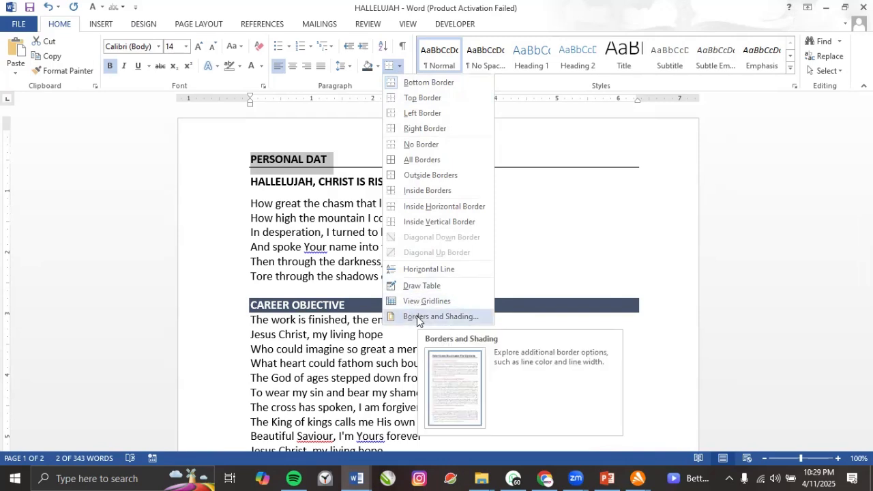
click(417, 316)
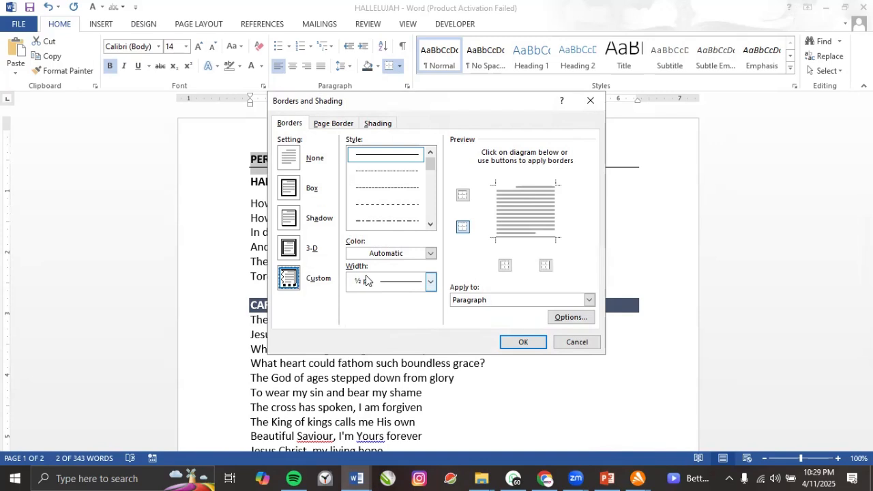
click(430, 282)
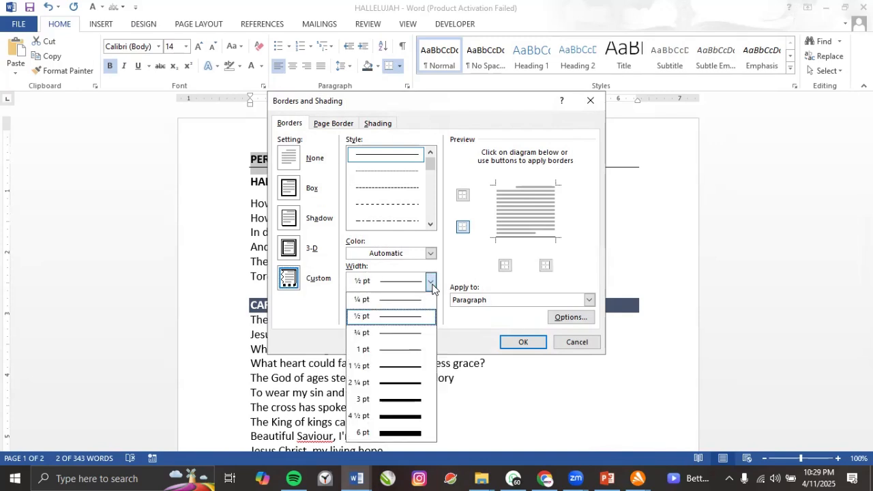
click(410, 384)
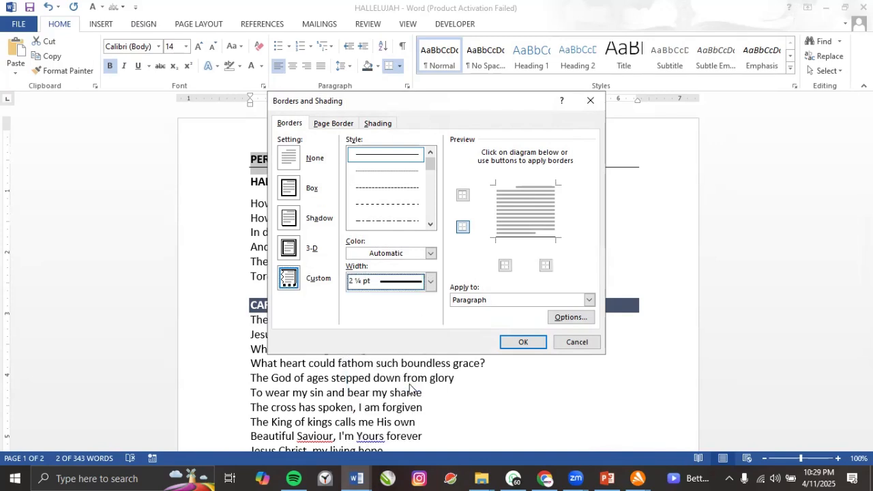
click(515, 344)
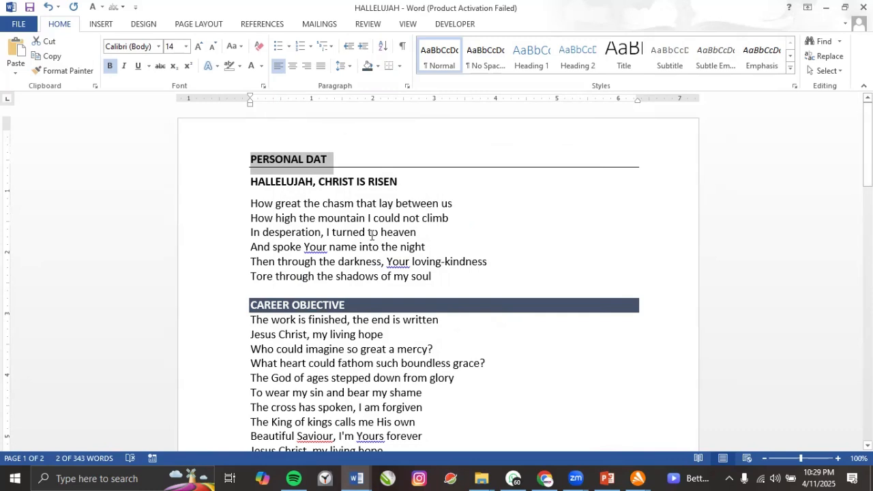
click(389, 68)
click(331, 172)
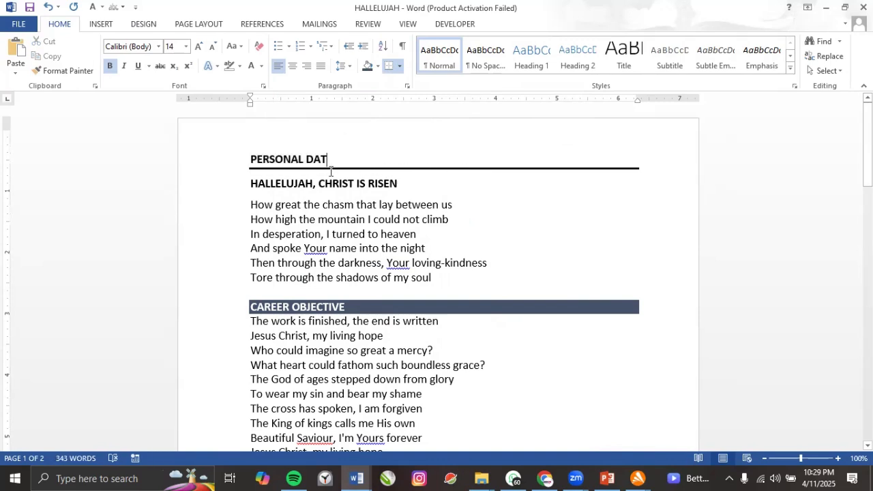
triple_click(294, 159)
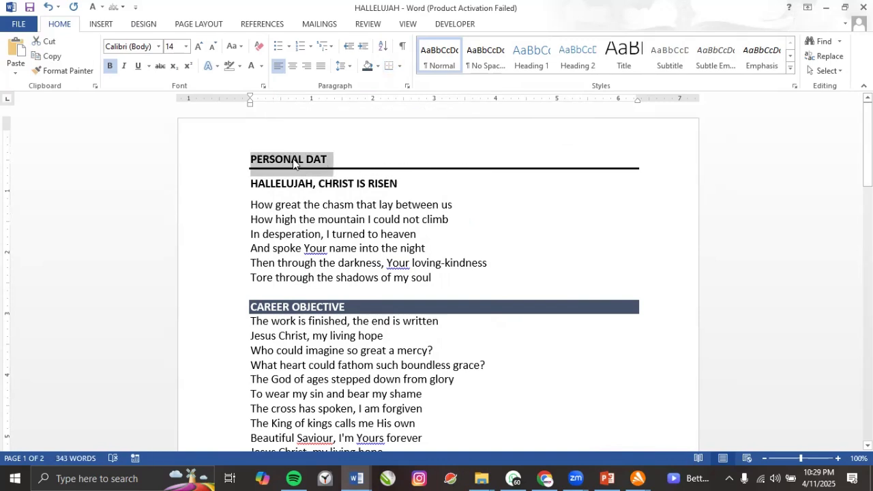
Change the PERSONAL DAT border settings to a thick single-line orange style.
click(399, 66)
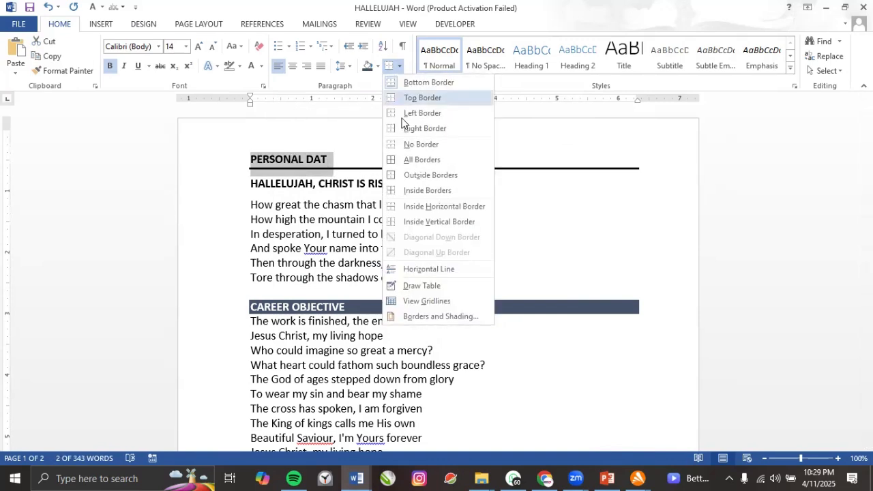
click(429, 316)
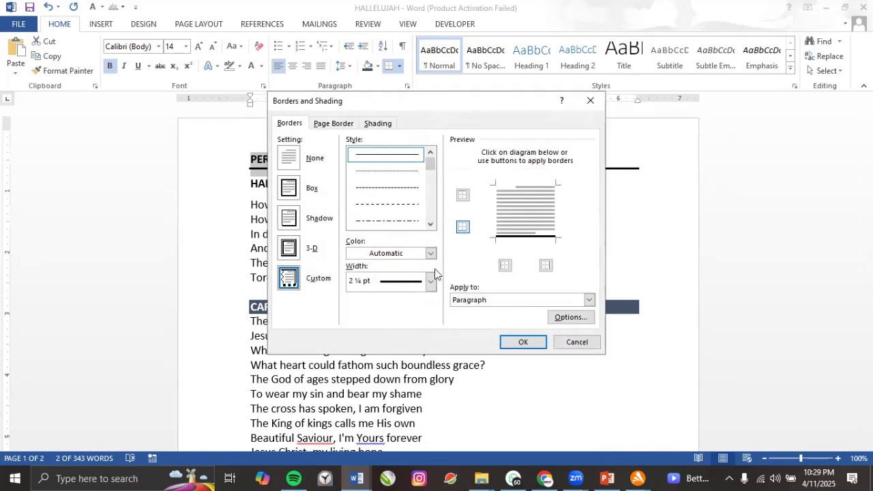
click(431, 223)
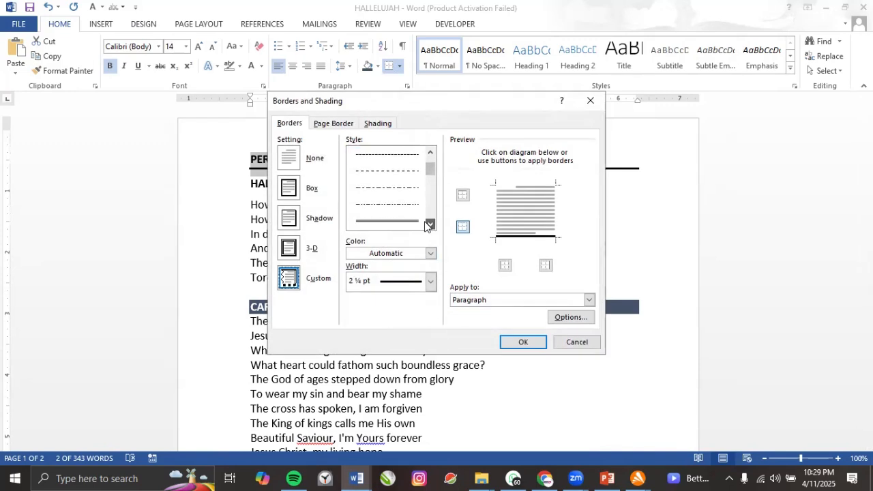
click(395, 203)
scroll(396, 208, up, 1)
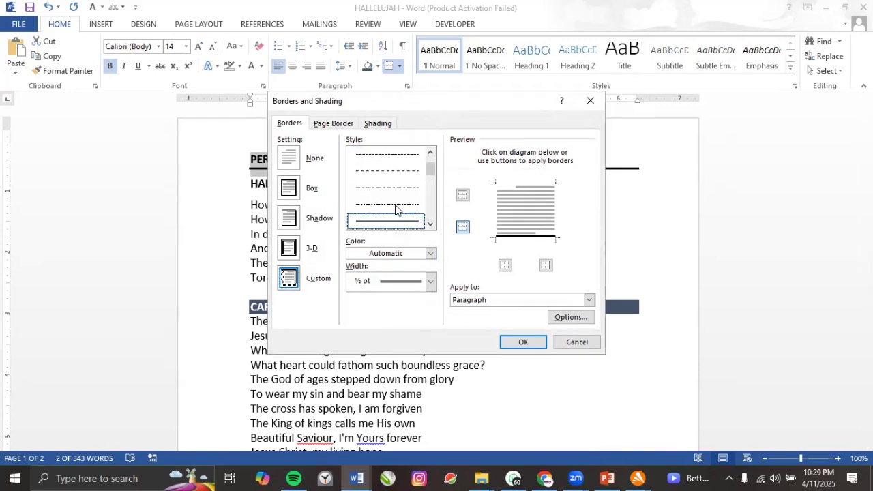
click(430, 224)
click(430, 223)
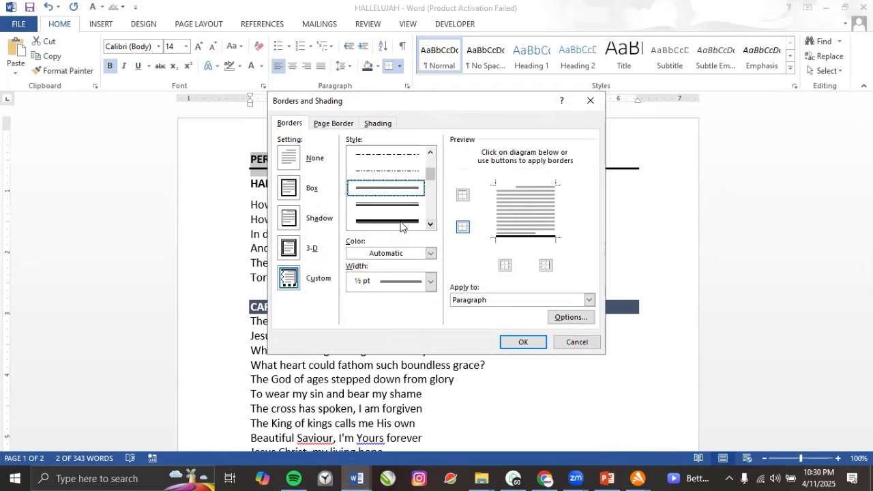
click(400, 221)
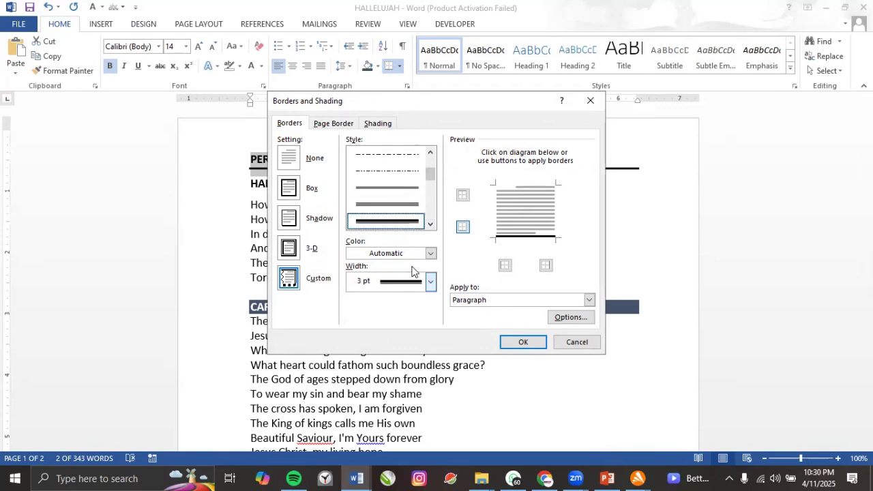
click(430, 253)
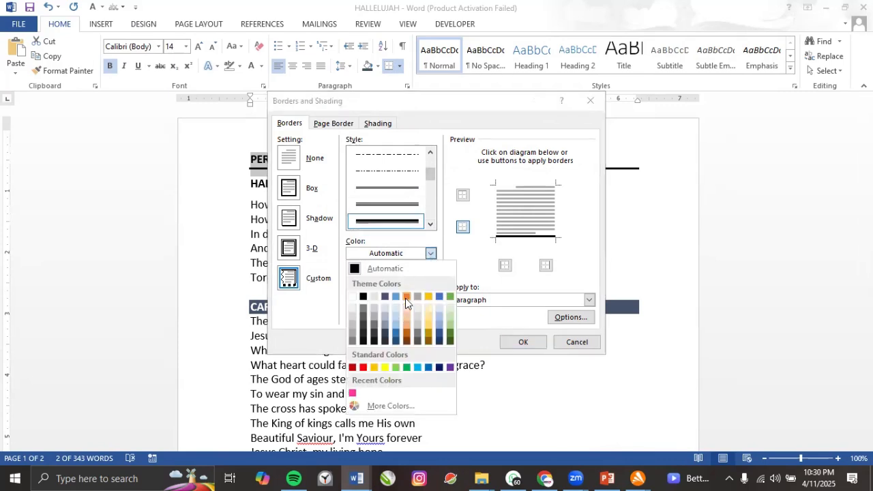
click(406, 297)
click(521, 342)
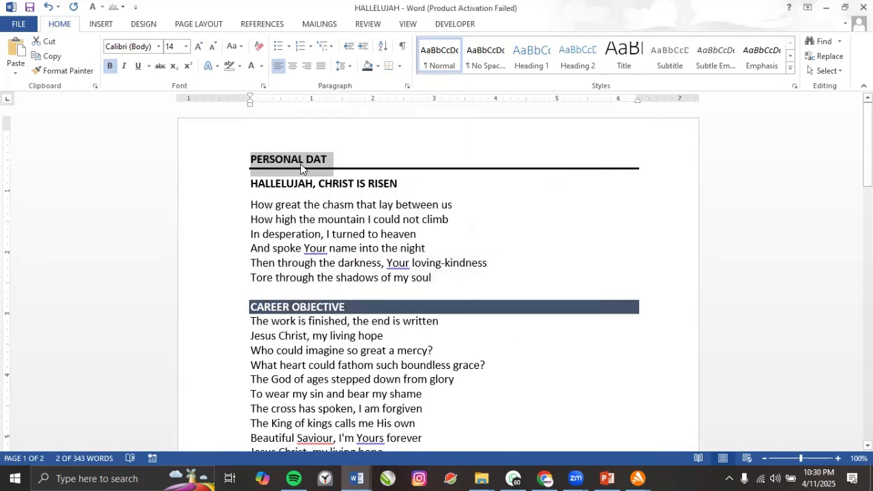
Move the thick orange line from below PERSONAL DAT to above it.
click(388, 66)
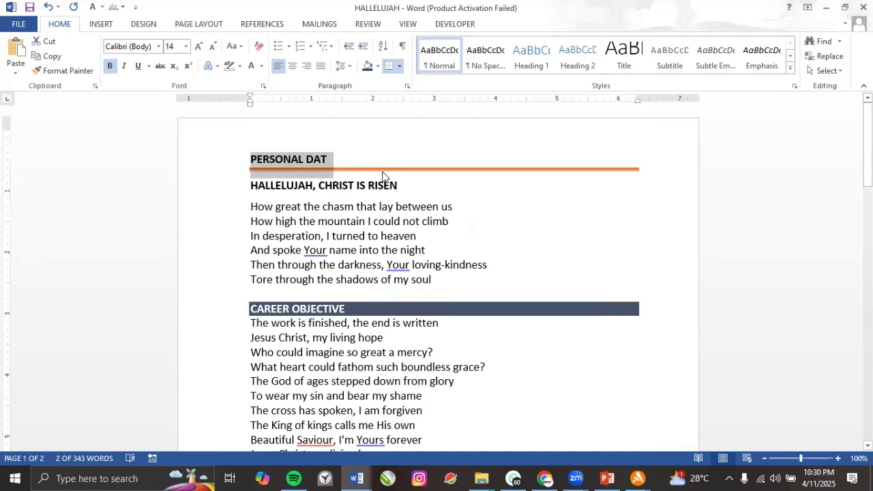
click(401, 66)
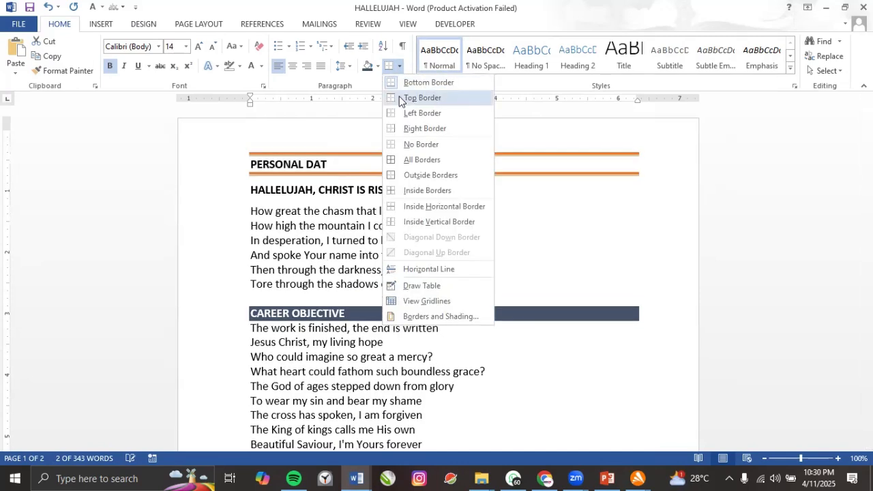
click(399, 97)
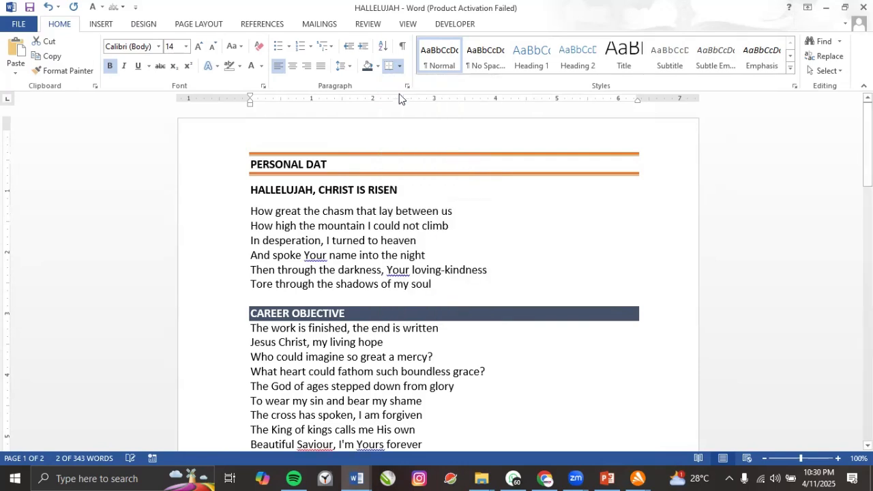
click(400, 66)
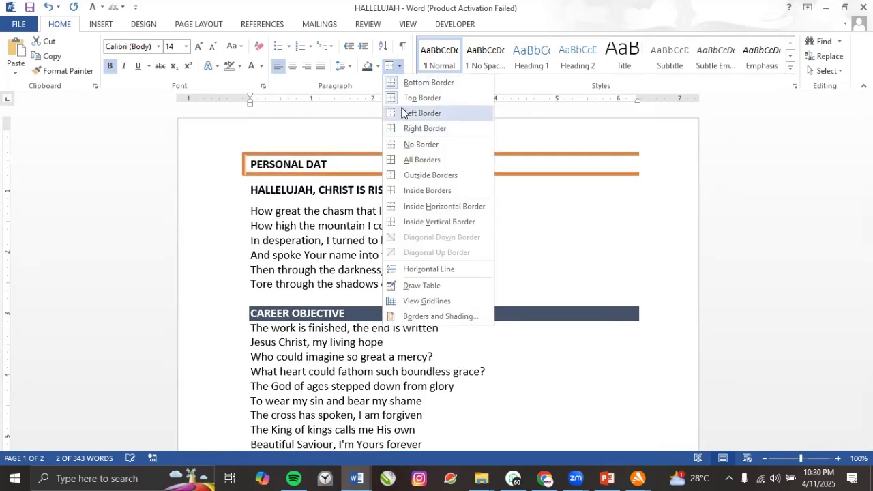
click(414, 84)
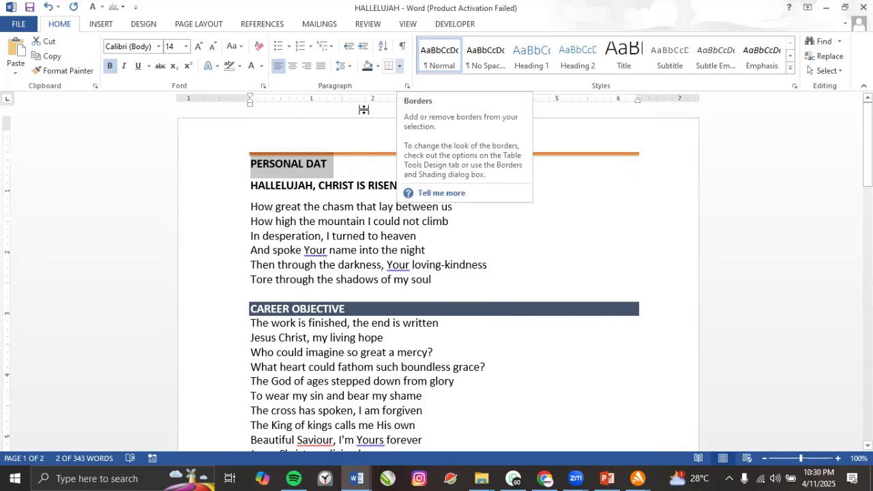
click(399, 69)
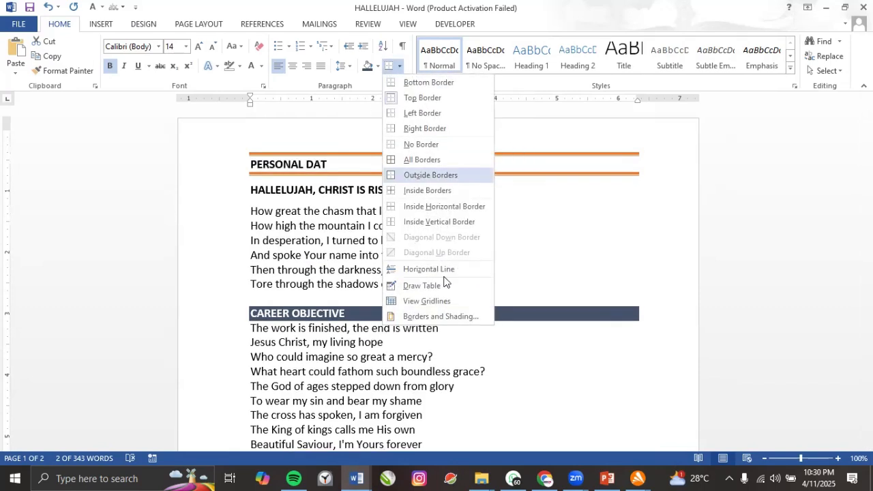
click(440, 314)
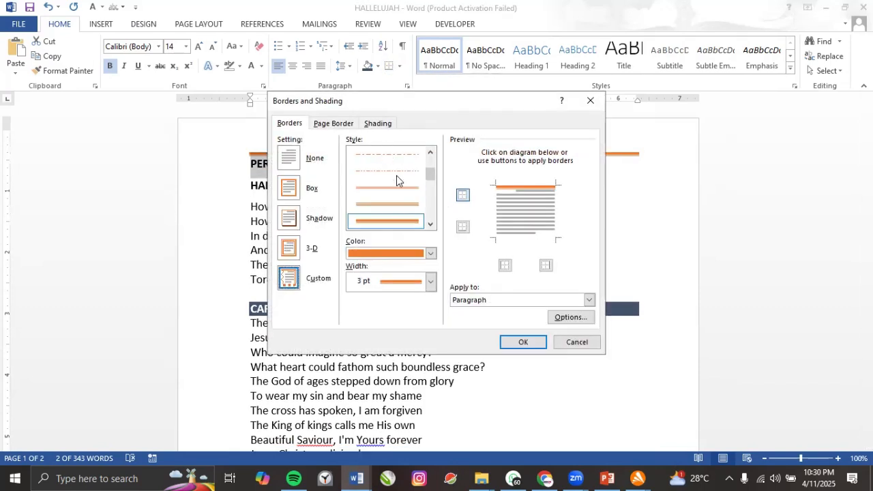
Switch to a thin ½ pt solid orange line, applied above and below PERSONAL DAT.
click(430, 153)
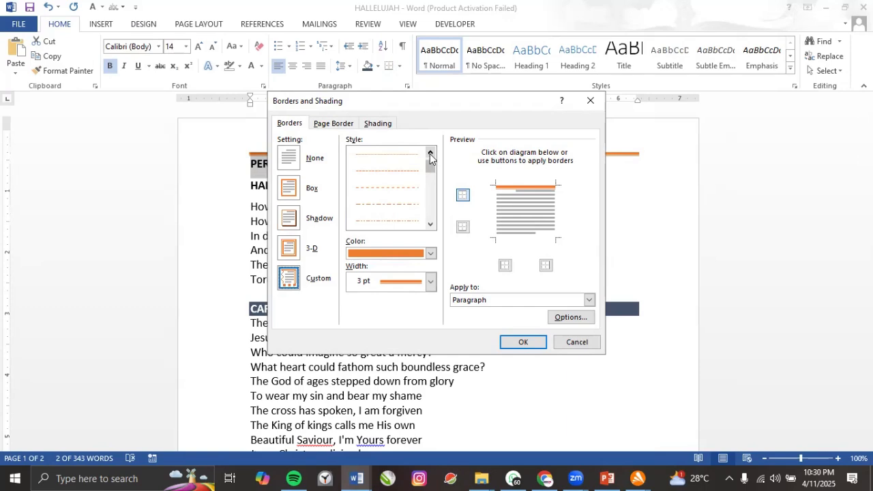
click(431, 153)
click(397, 158)
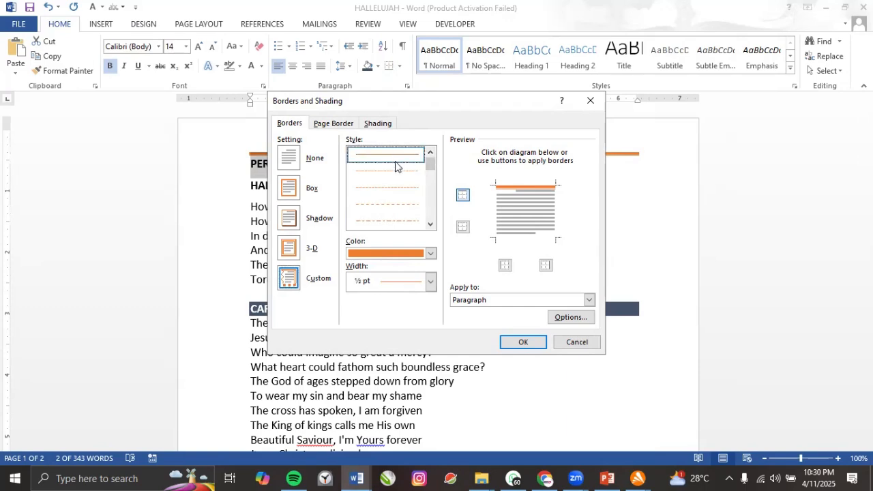
click(518, 343)
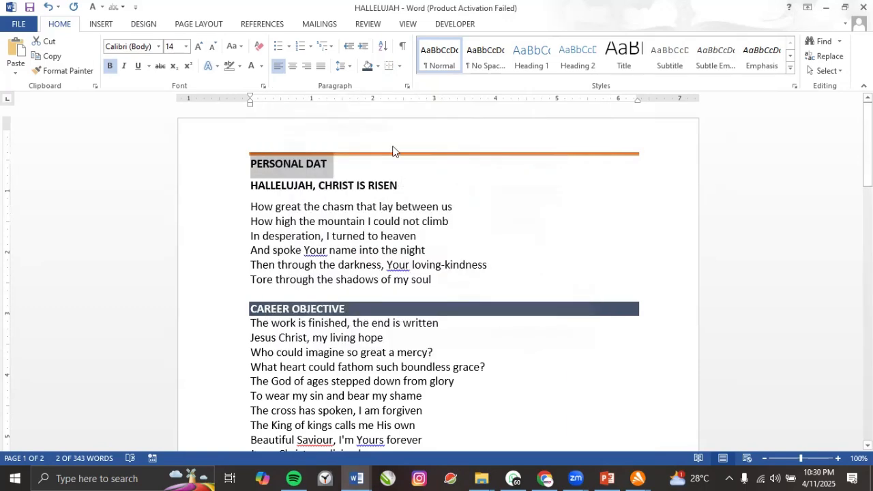
click(390, 66)
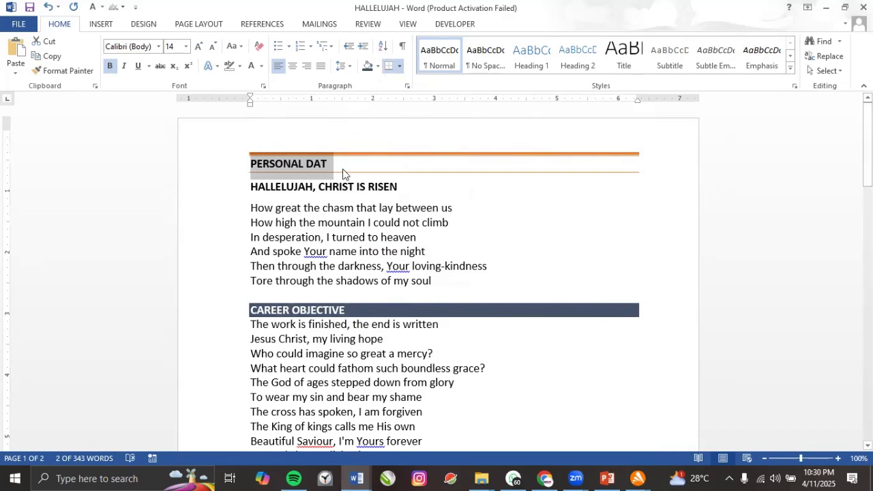
click(400, 66)
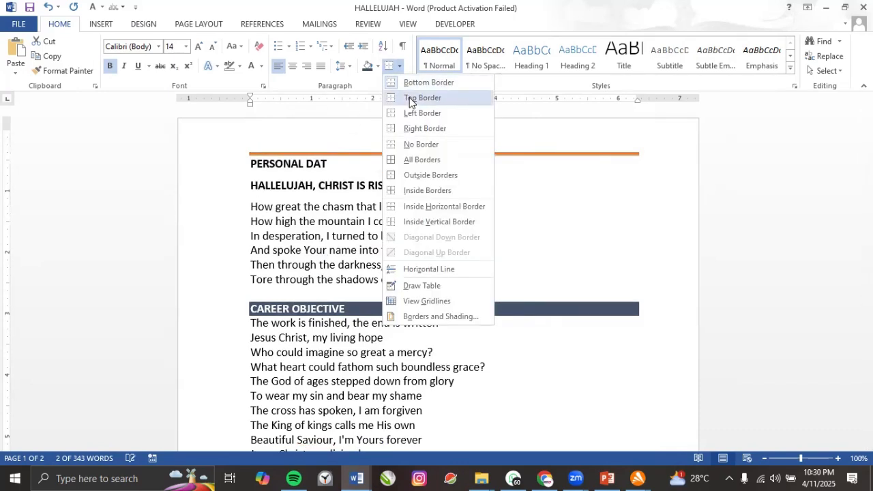
click(411, 98)
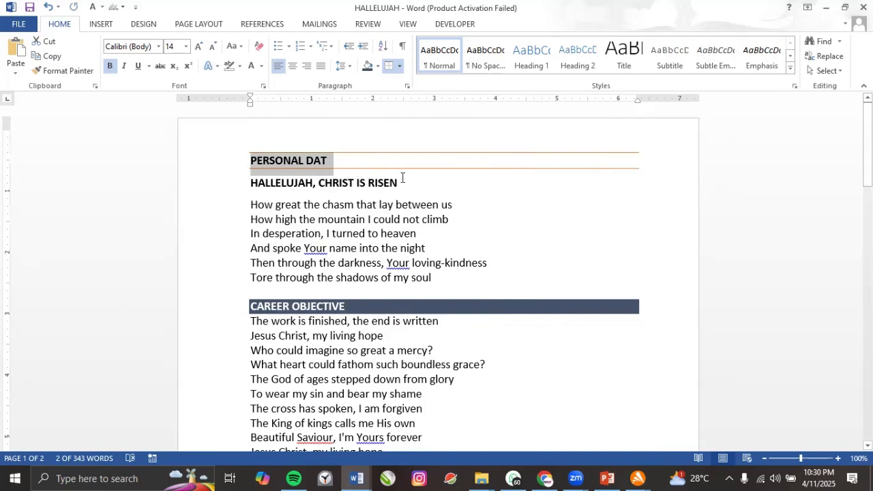
Add left and right borders to fully box the PERSONAL DAT heading.
click(369, 181)
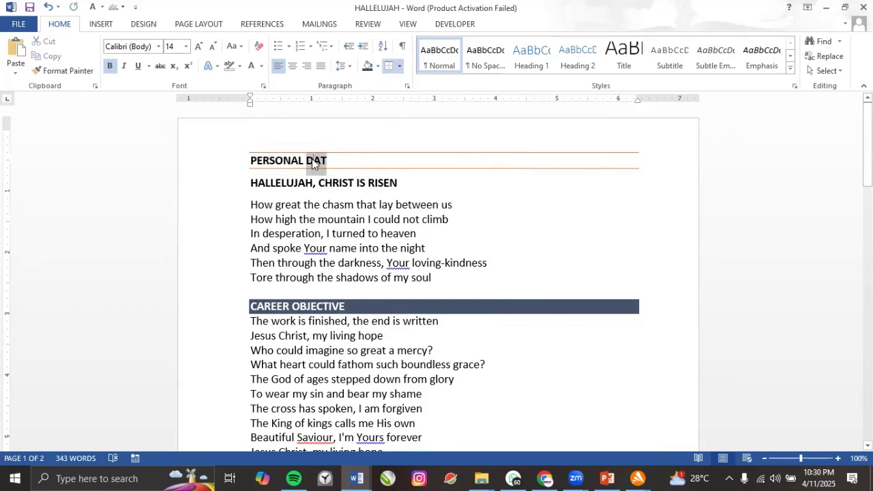
triple_click(312, 160)
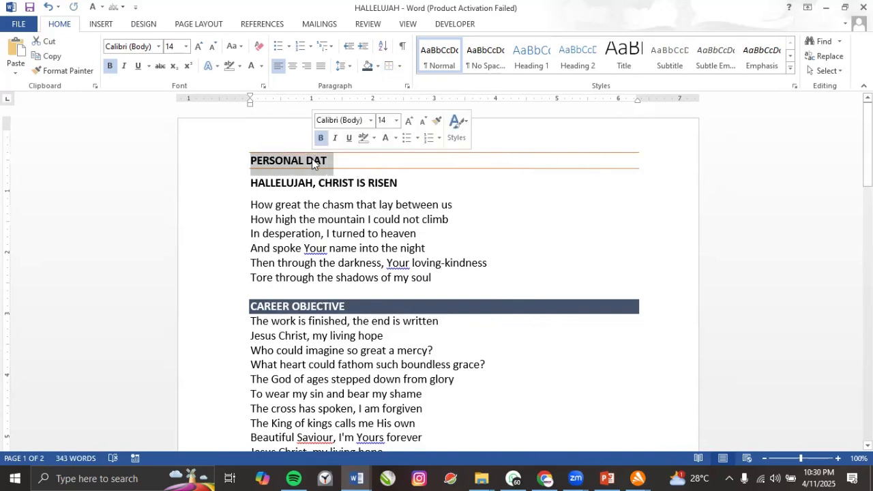
click(399, 66)
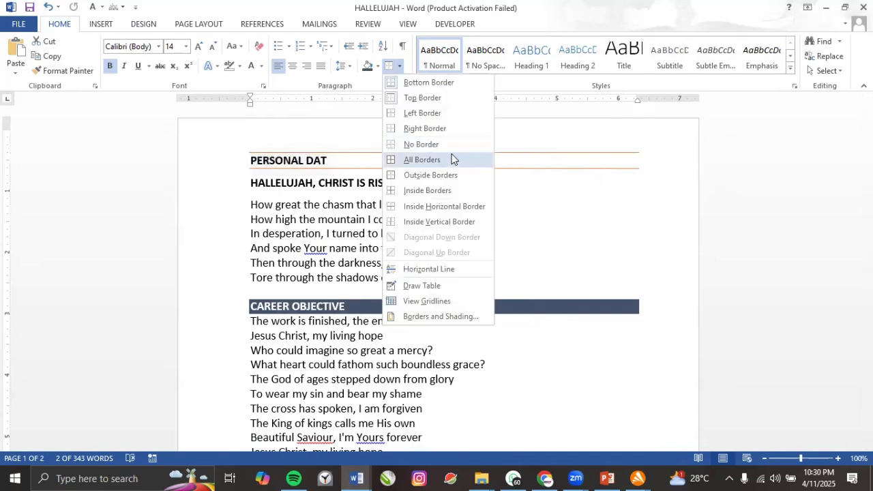
click(430, 114)
click(399, 66)
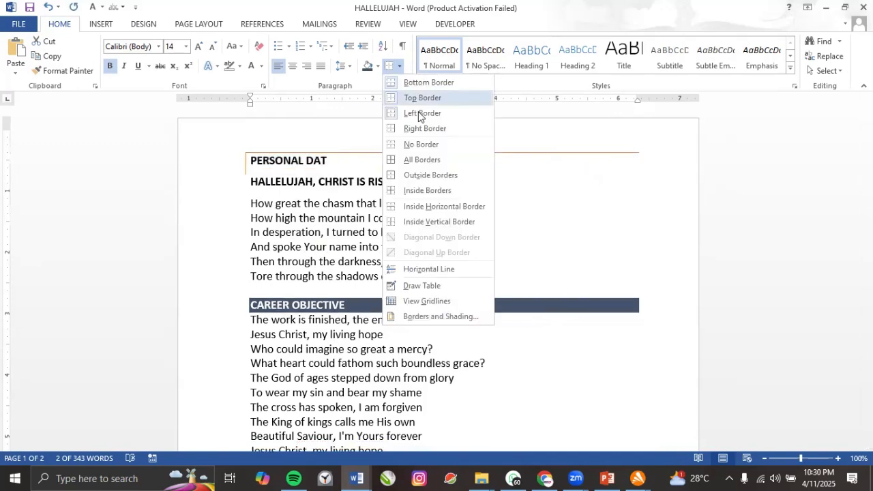
click(413, 129)
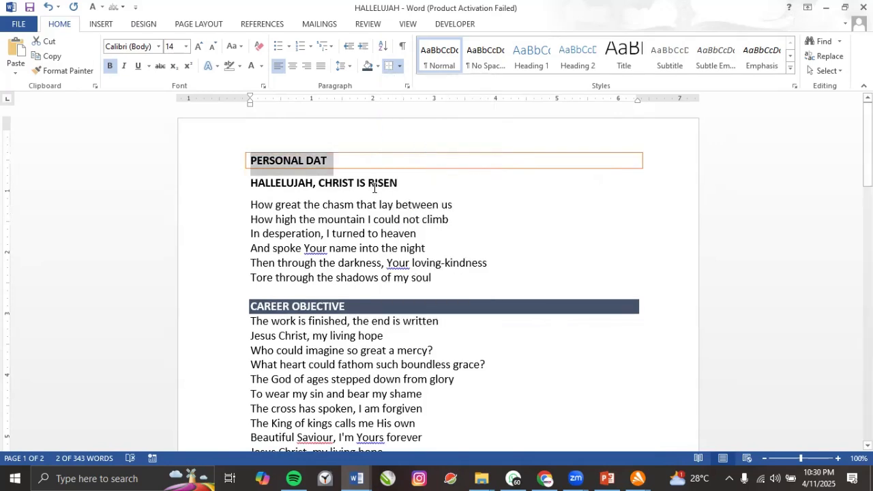
Remove the bottom, top and right borders so PERSONAL DAT shows no orange lines.
click(399, 67)
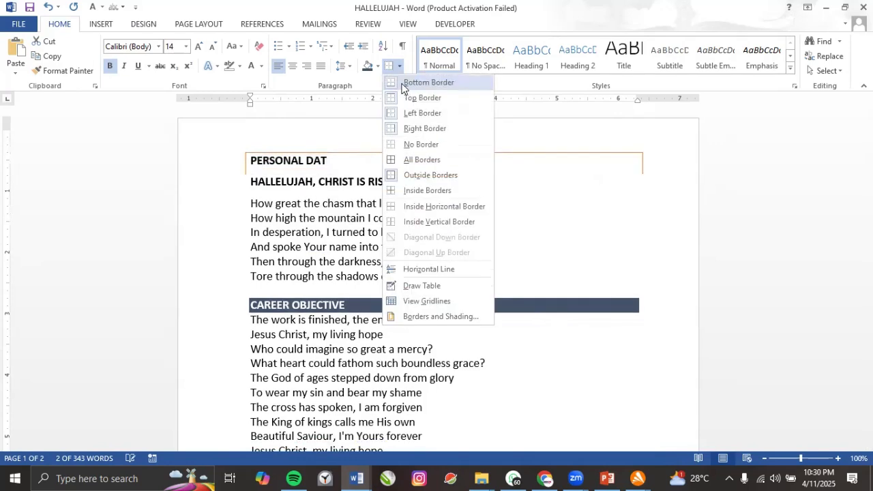
click(402, 84)
click(398, 69)
click(394, 83)
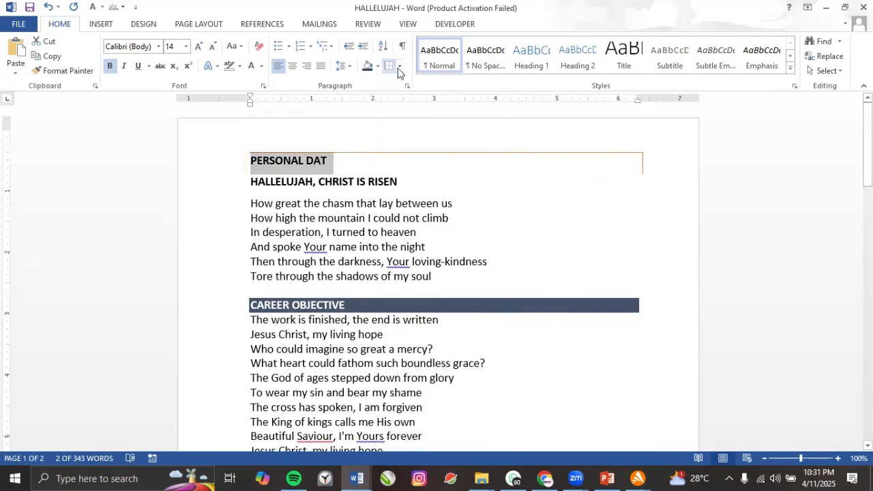
click(399, 67)
click(394, 97)
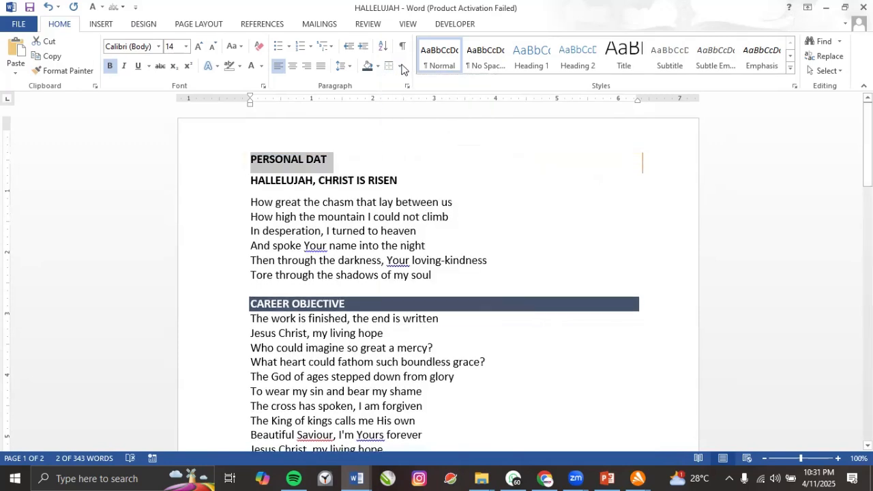
click(399, 66)
click(402, 146)
click(399, 67)
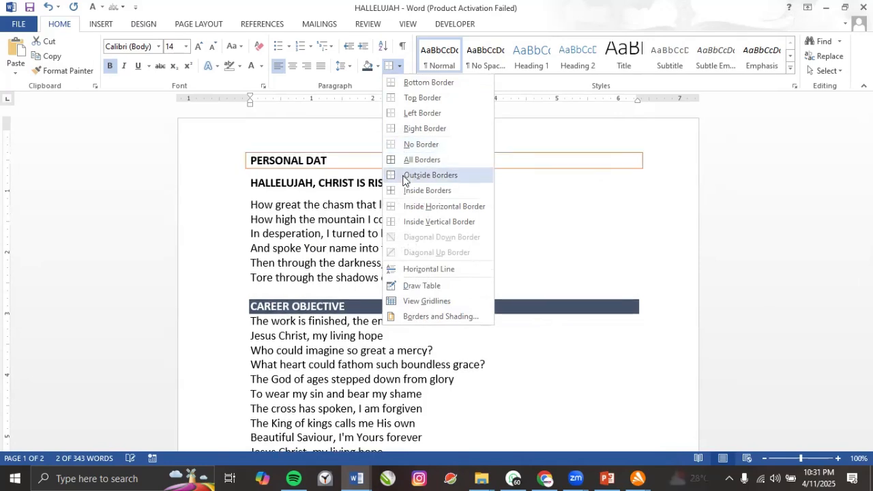
click(266, 232)
Apply All Borders to the HALLELUJAH, CHRIST IS RISEN heading and its six lyric lines.
drag(251, 180, 444, 272)
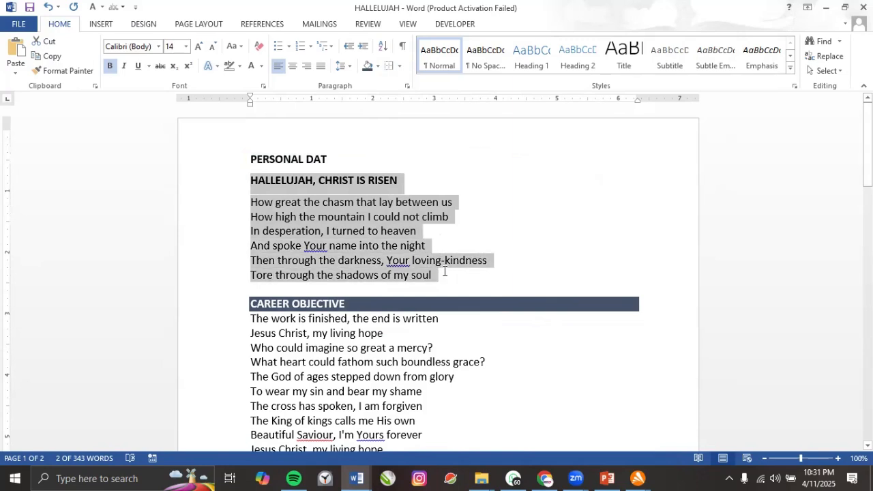
click(399, 66)
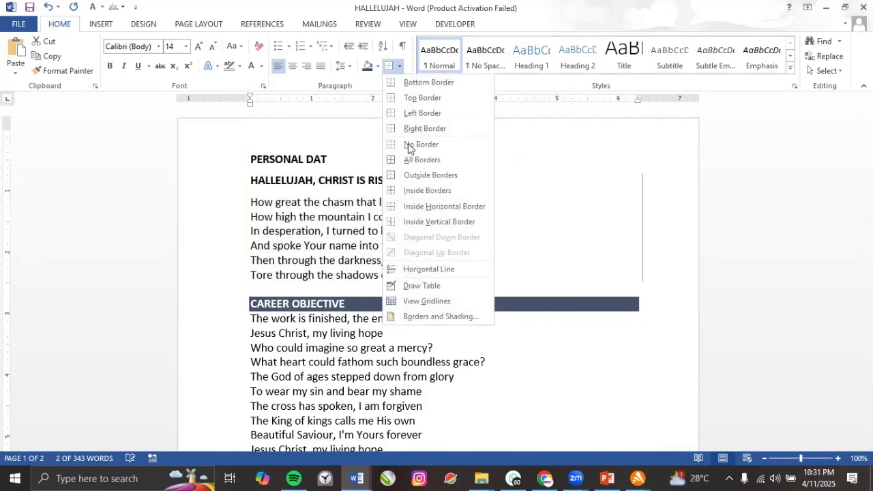
click(406, 160)
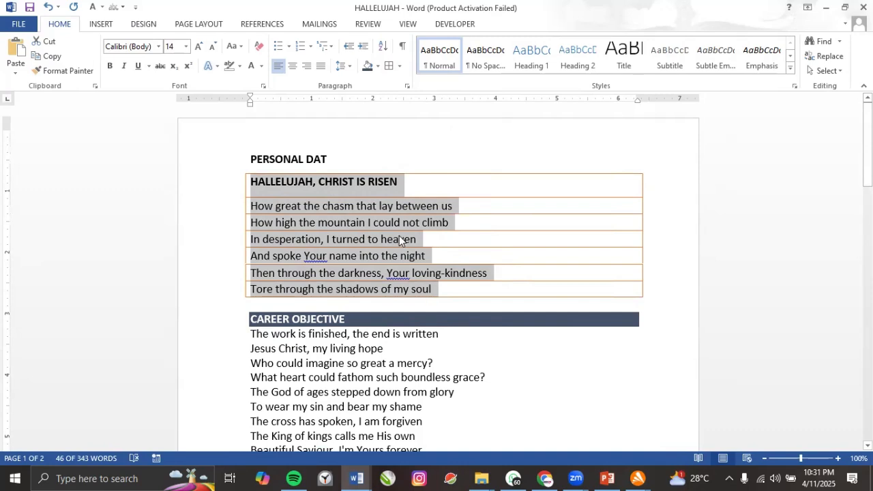
click(342, 238)
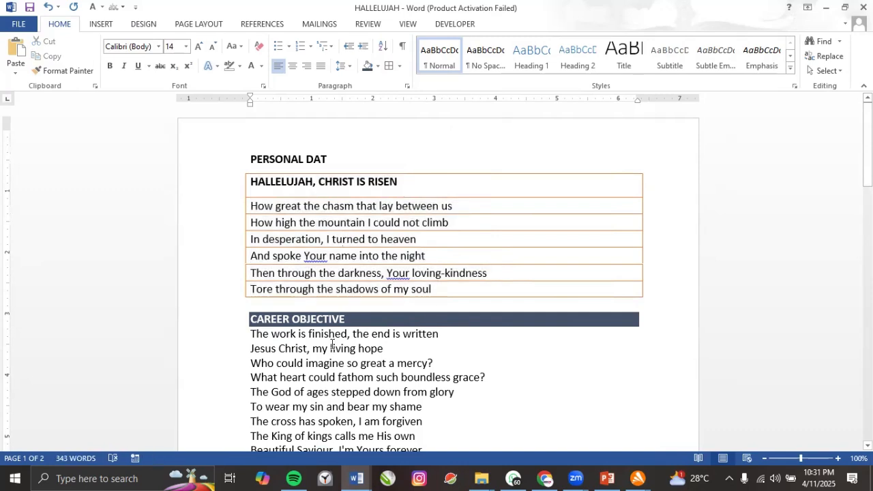
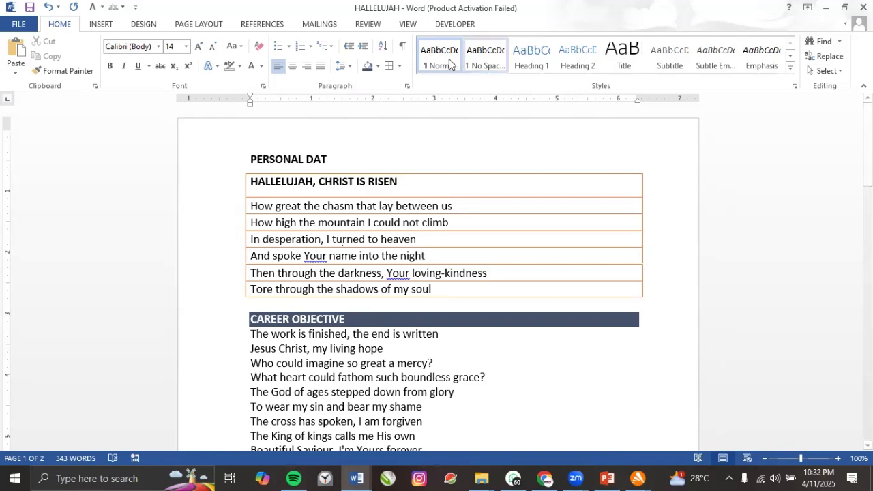
Switch back from the PowerPoint presentation to the HALLELUJAH lyrics document.
scroll(356, 333, down, 2)
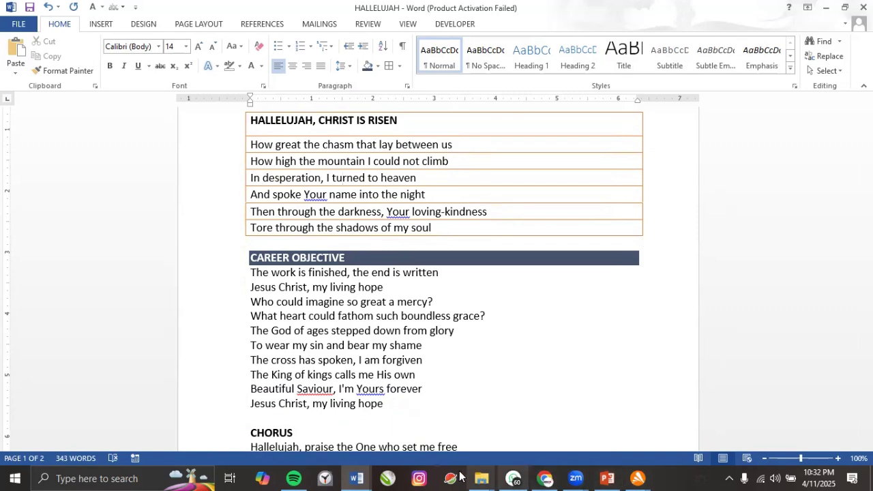
click(608, 477)
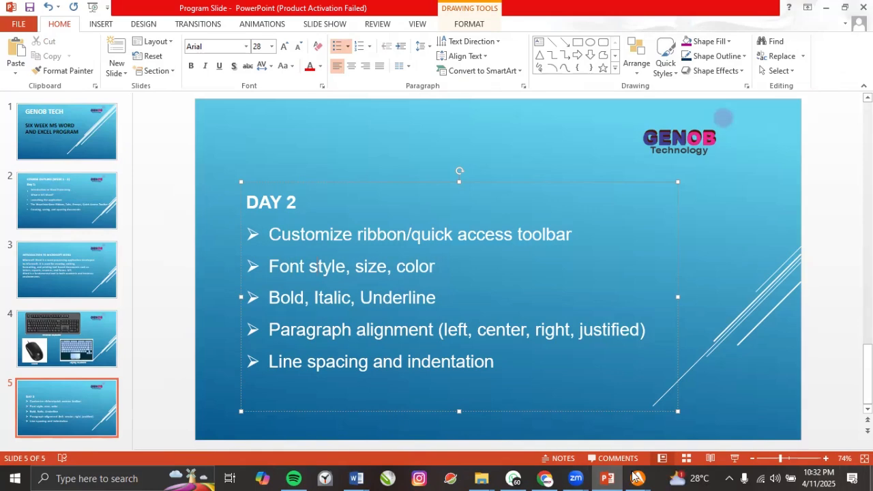
click(357, 478)
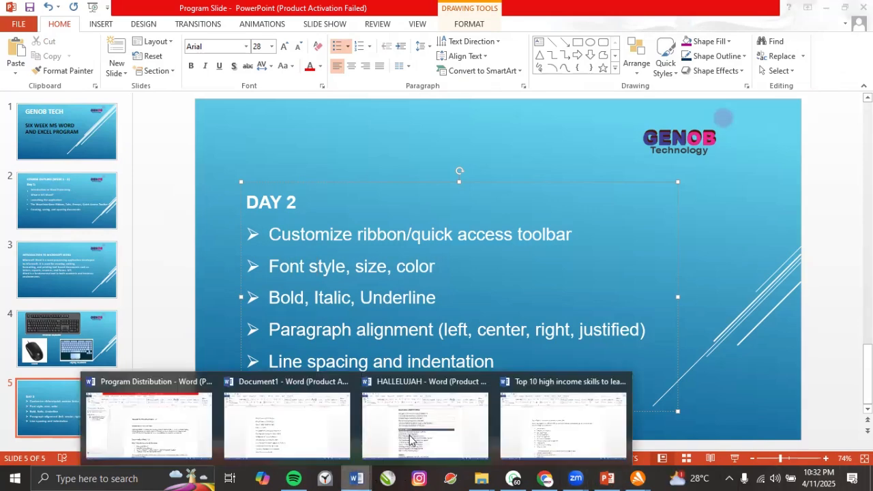
click(410, 440)
scroll(276, 300, up, 1)
scroll(274, 300, down, 3)
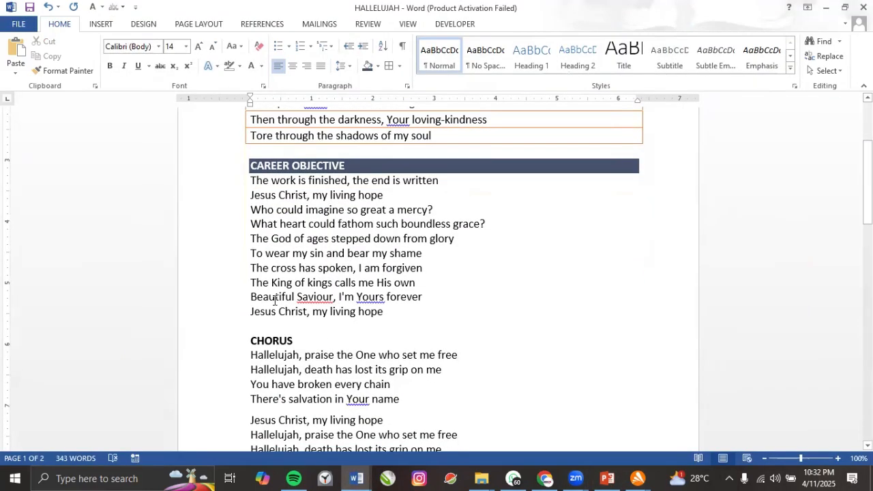
Pull 'The God of ages' line slightly left using the ruler's indent marker.
click(248, 238)
click(249, 101)
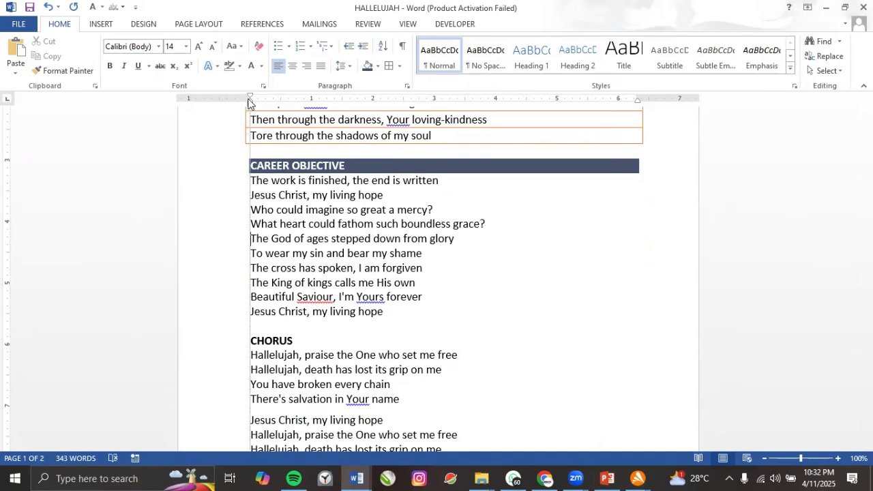
drag(248, 101, 248, 101)
scroll(248, 102, up, 4)
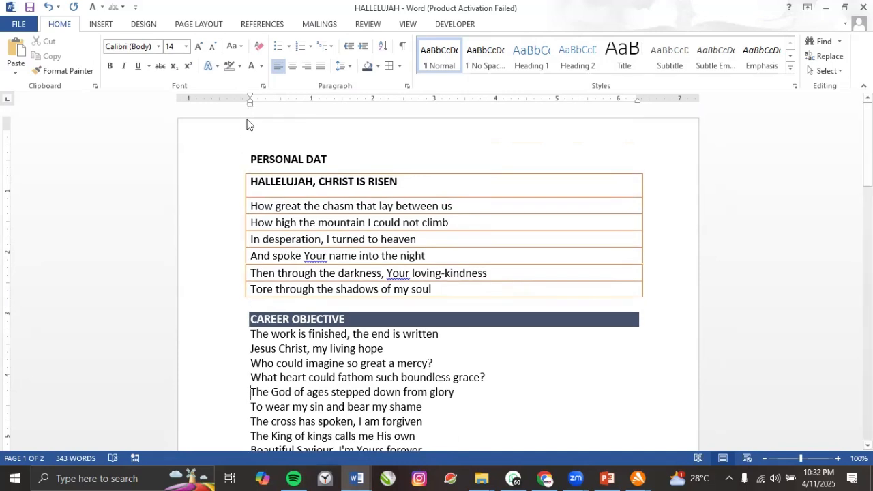
click(250, 104)
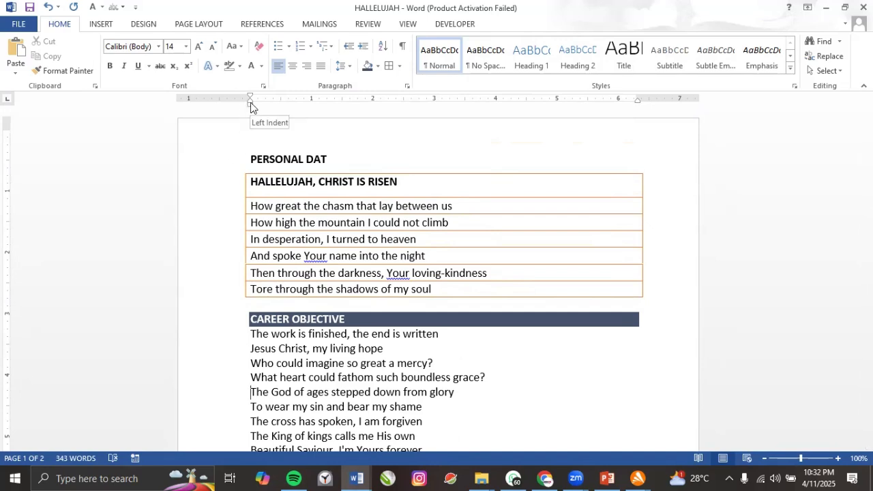
drag(250, 107, 246, 107)
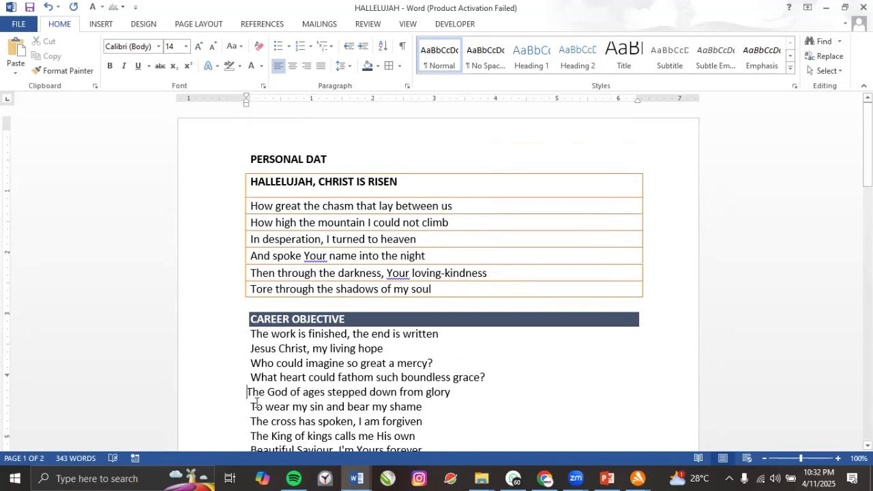
click(215, 395)
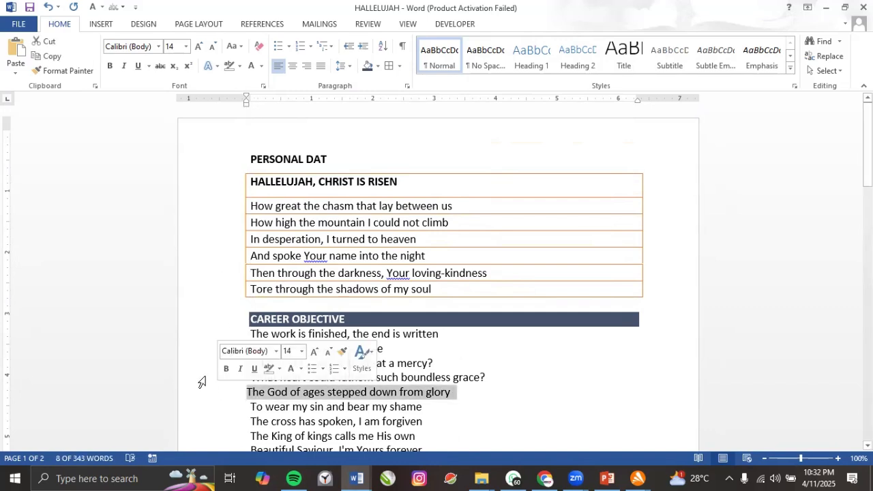
click(459, 145)
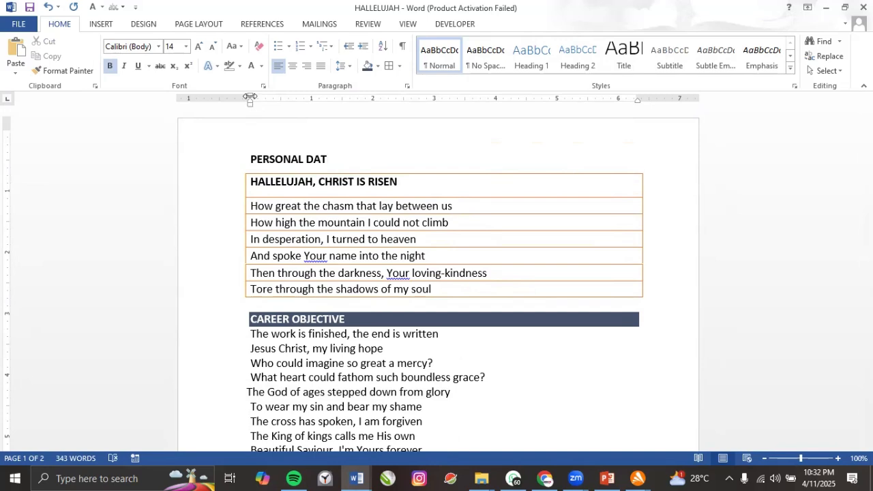
Drag the ruler's margin boundary left so the text sits further left.
mouse_move(250, 98)
mouse_down()
mouse_move(213, 100)
mouse_move(324, 98)
mouse_up()
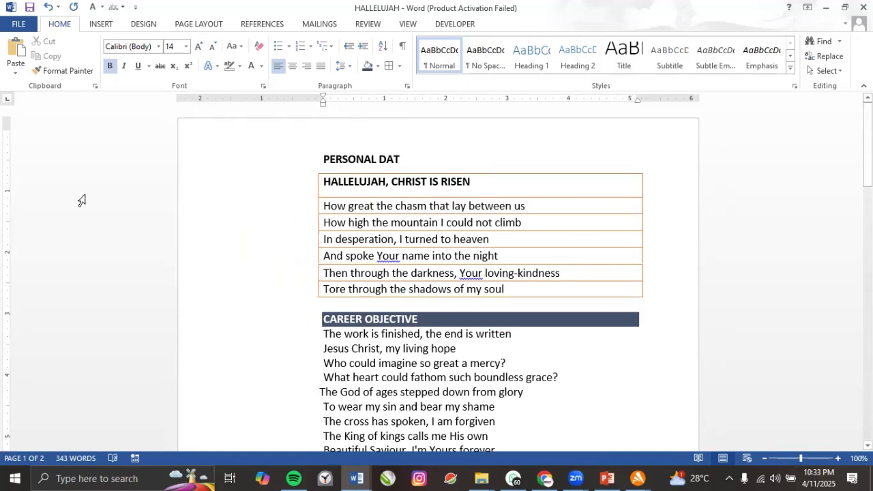
drag(8, 128, 32, 117)
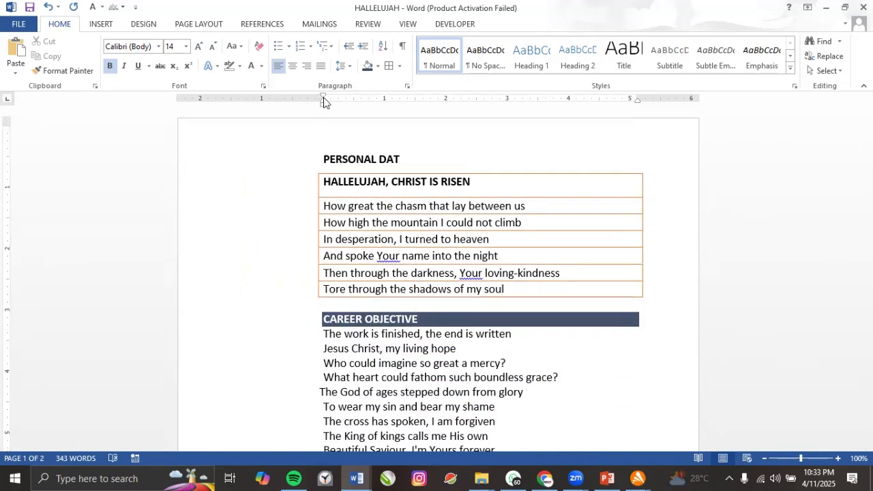
mouse_move(324, 98)
mouse_down()
mouse_move(218, 99)
mouse_move(209, 109)
mouse_up()
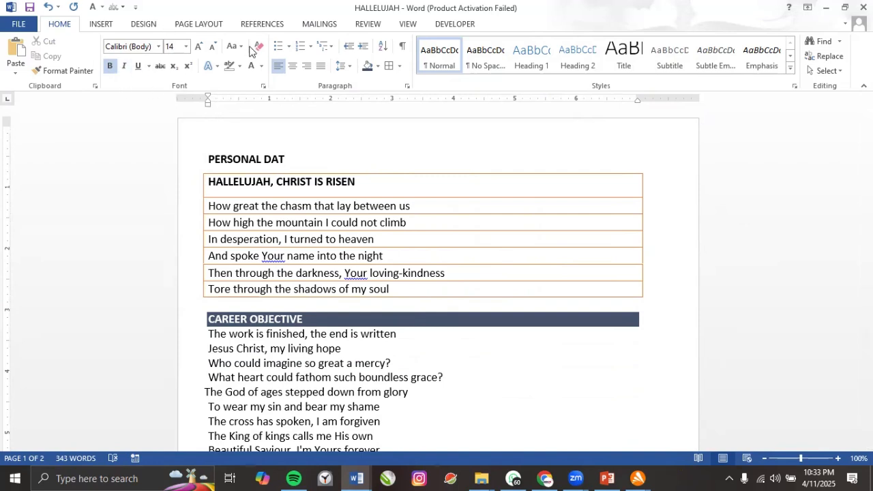
click(406, 25)
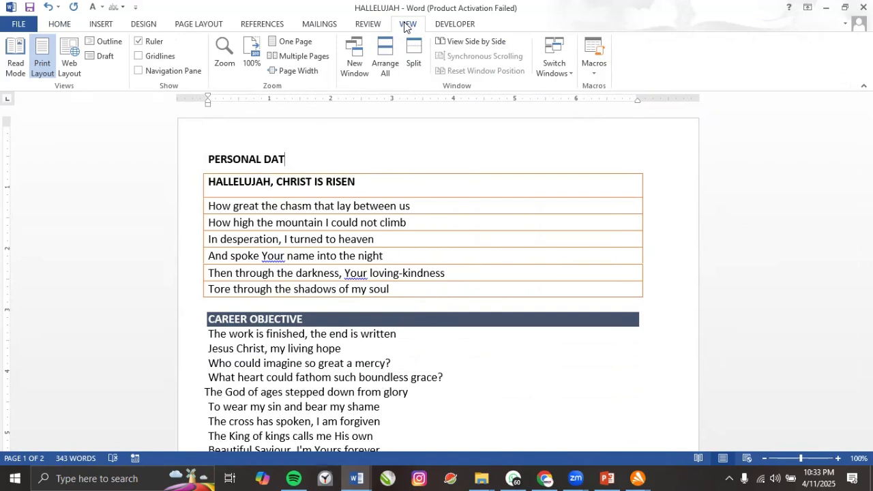
Toggle the Ruler off and on again, then nudge the document's text slightly right.
click(139, 42)
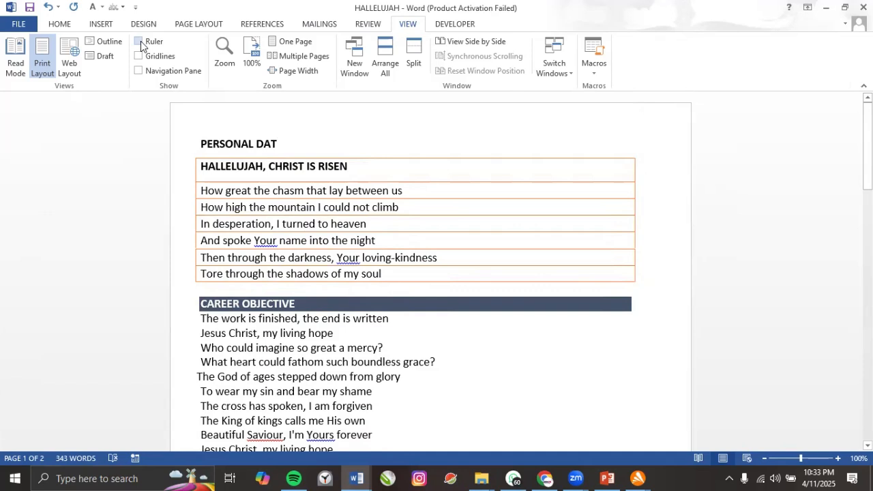
click(139, 41)
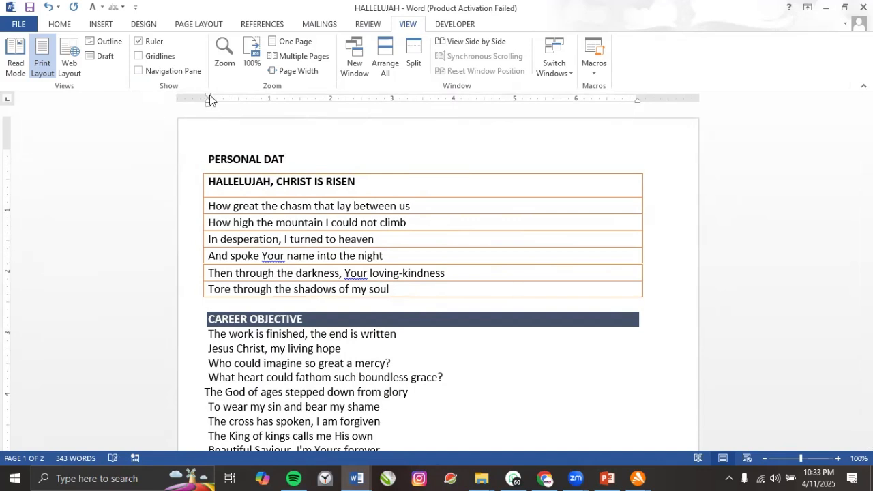
drag(208, 97, 215, 97)
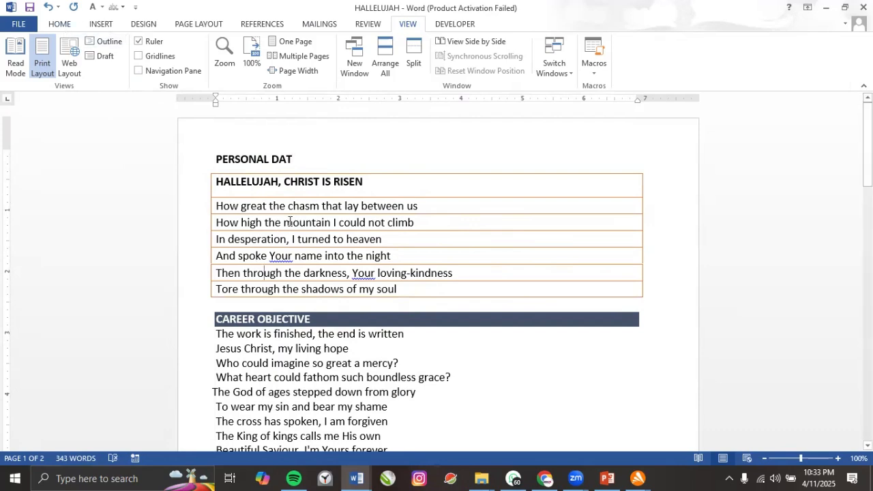
click(59, 26)
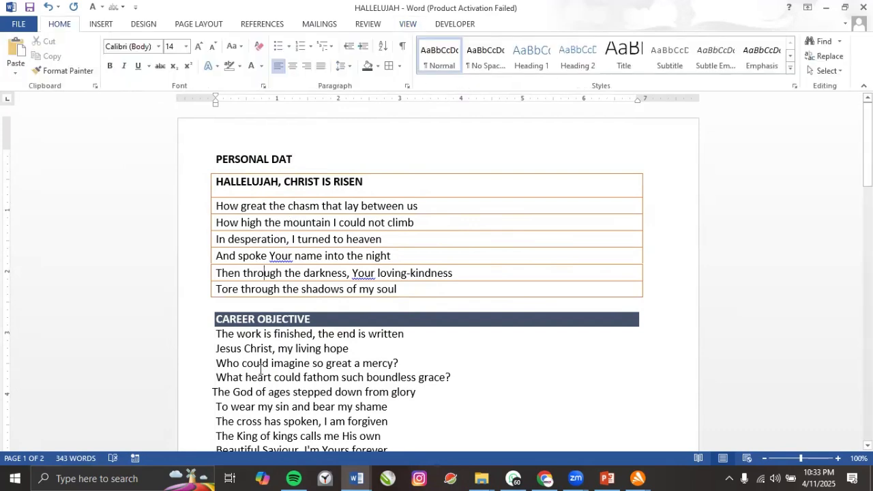
Apply the Heading 1 style to the PERSONAL DAT heading.
click(231, 160)
double_click(231, 160)
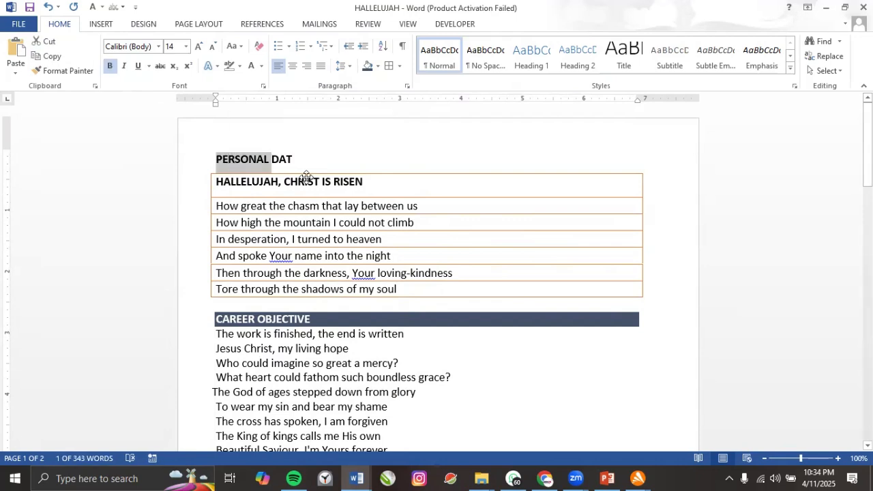
drag(300, 160, 220, 164)
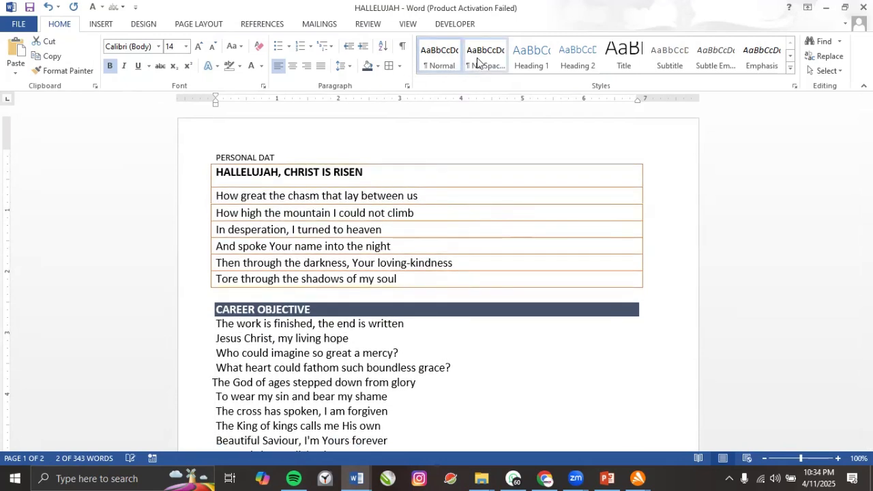
click(537, 53)
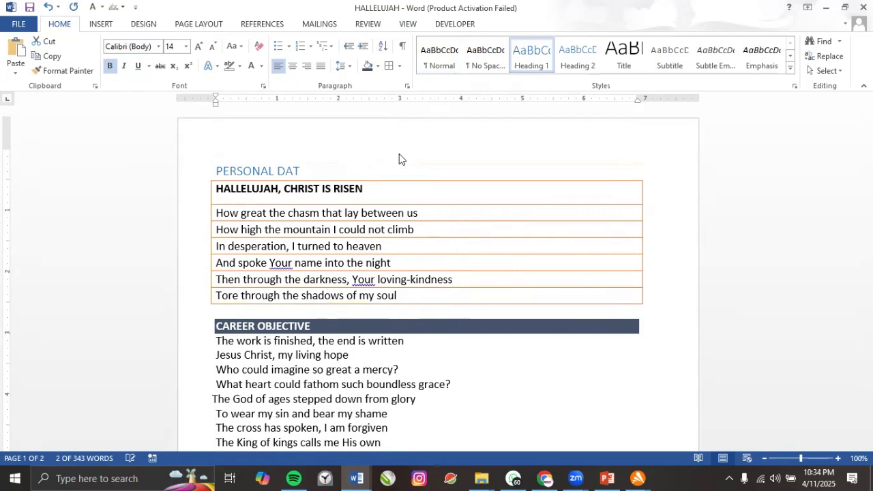
click(293, 172)
Apply Heading 1 to the CAREER OBJECTIVE line.
scroll(270, 281, down, 2)
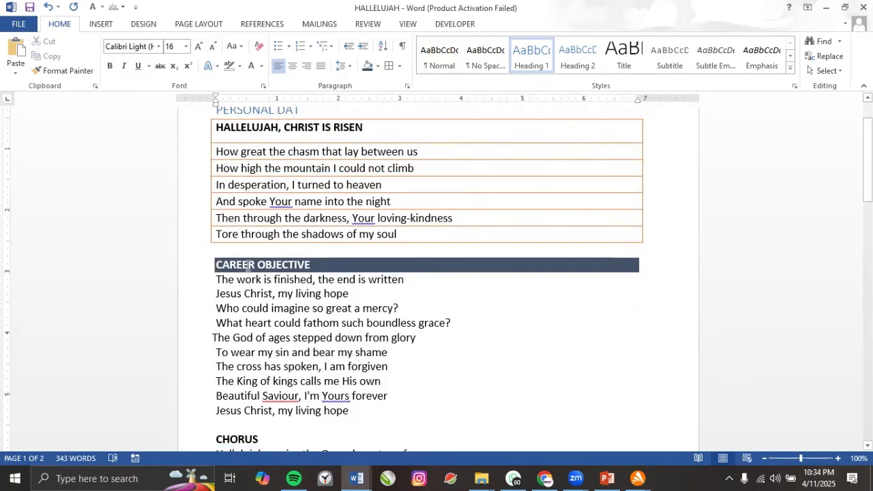
drag(217, 265, 249, 271)
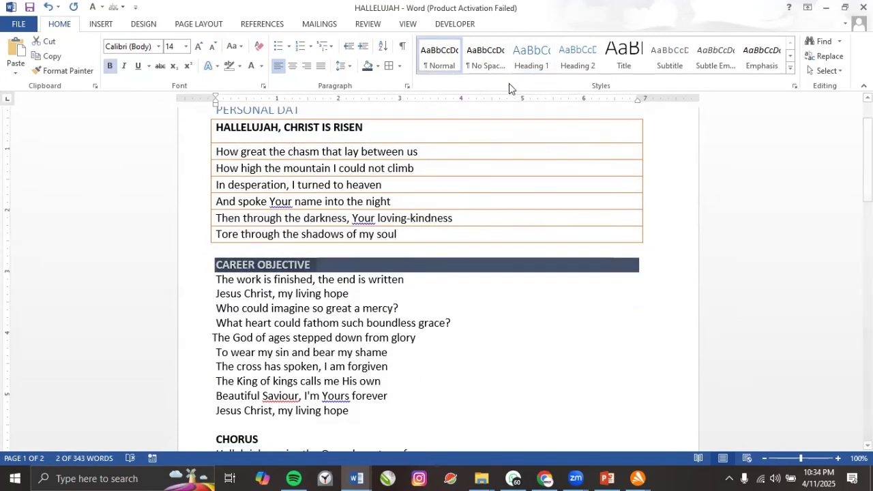
click(517, 67)
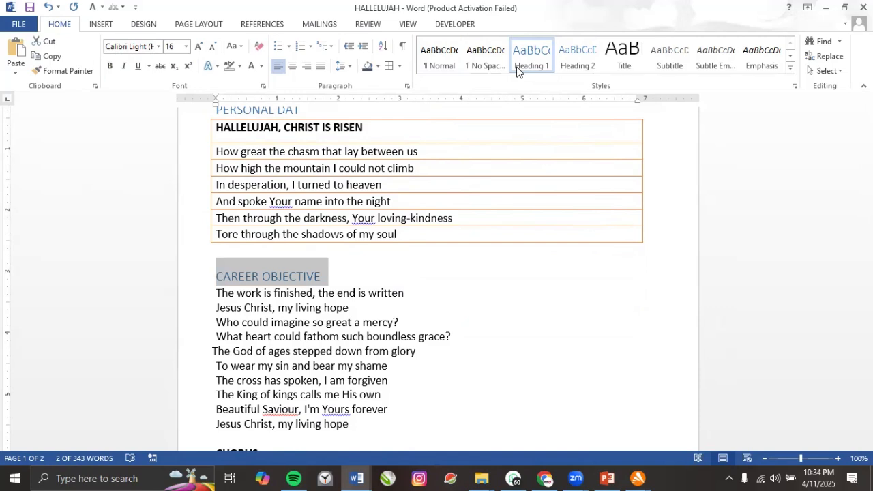
scroll(263, 310, up, 2)
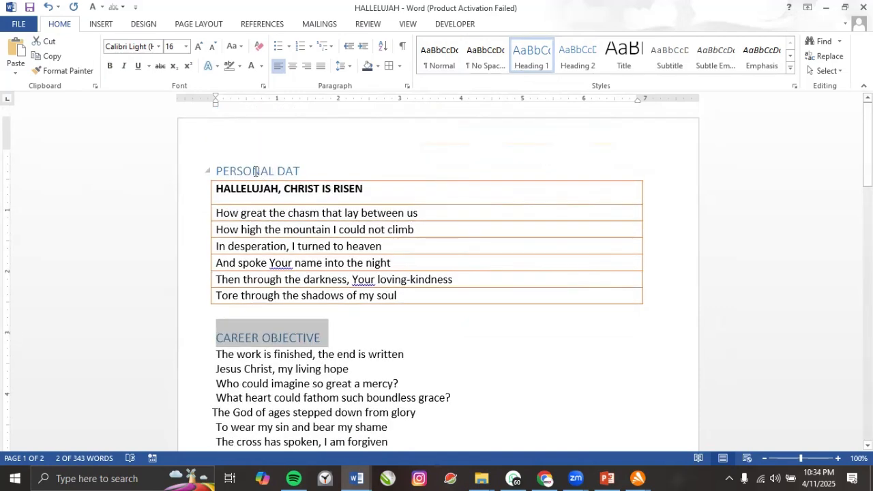
click(253, 171)
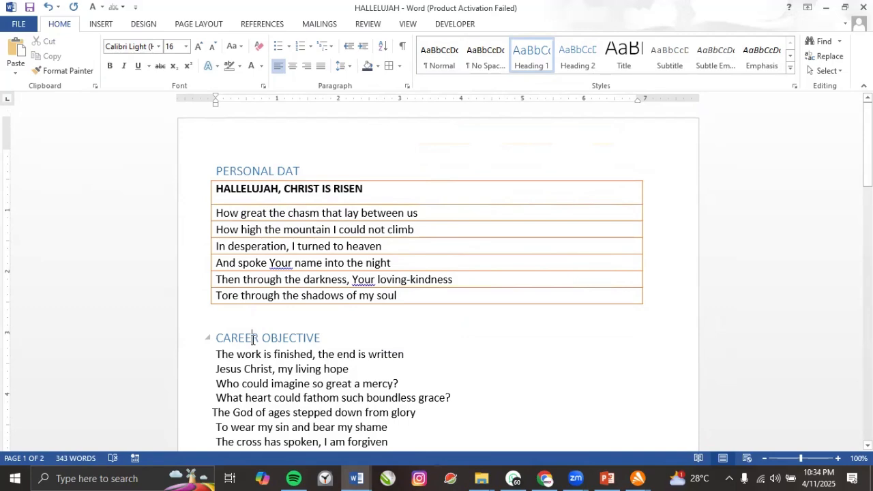
click(253, 339)
scroll(252, 339, down, 4)
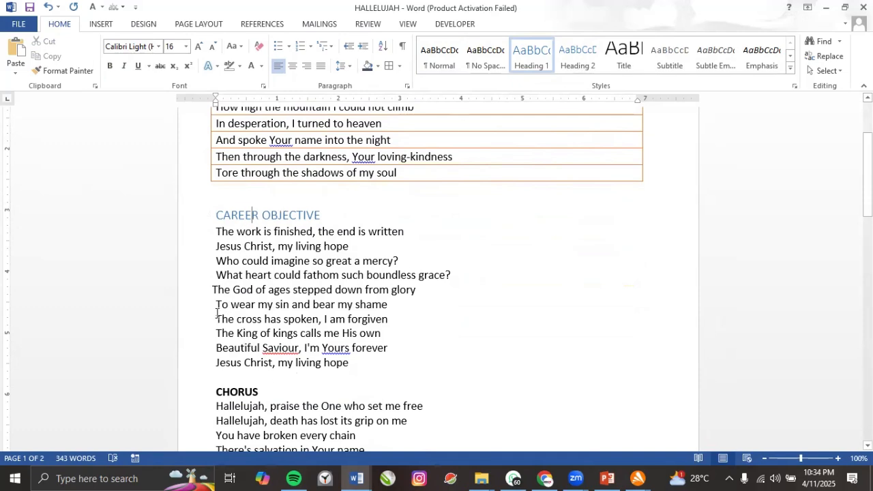
Make 'To wear my sin and bear my shame' Heading 2 and CHORUS Heading 1.
click(464, 129)
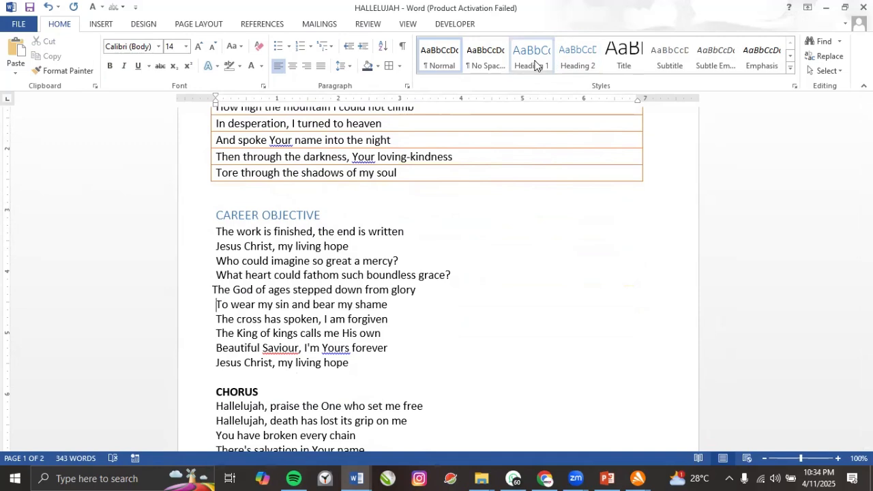
drag(216, 303, 390, 304)
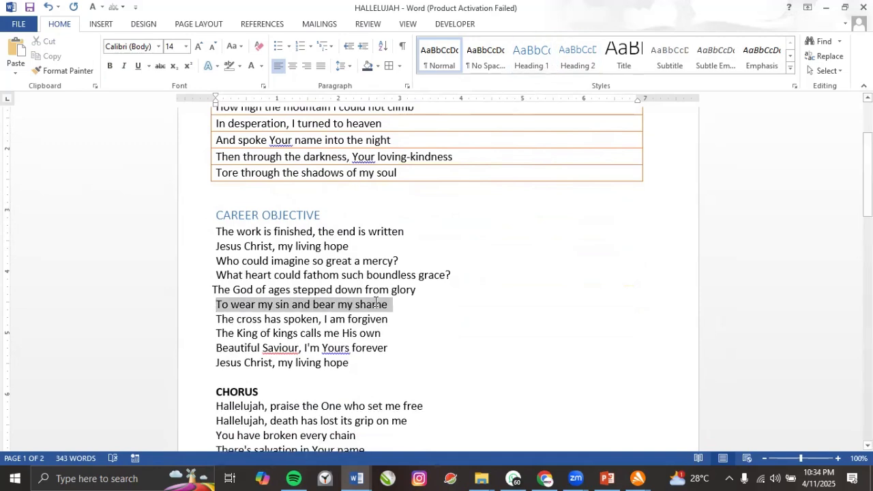
click(573, 62)
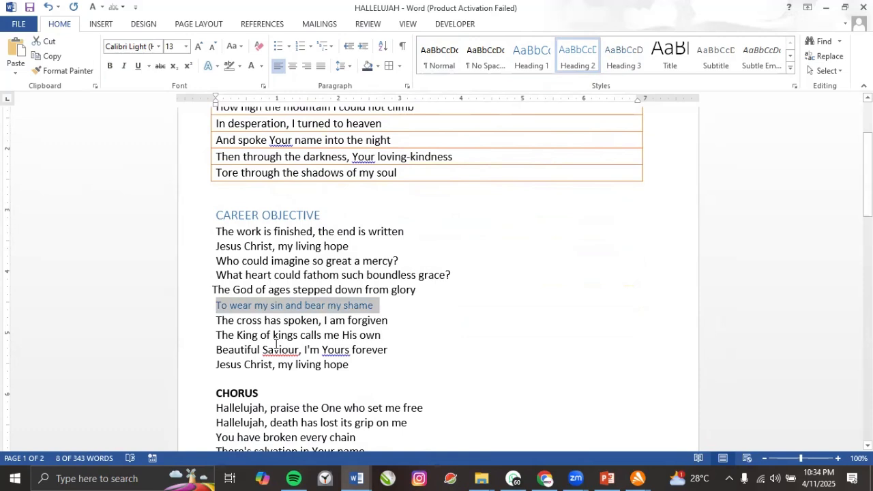
drag(215, 394, 266, 393)
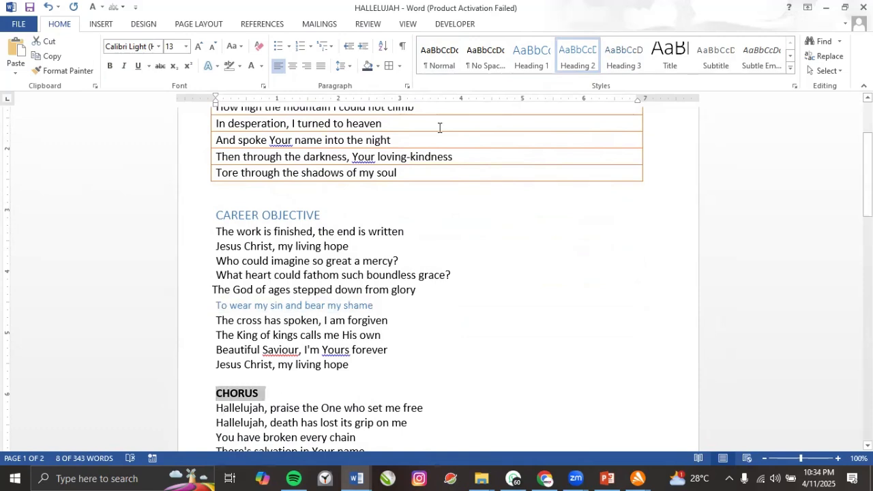
click(522, 67)
Make 'Jesus Christ, my living hope' Heading 2 and 'You have broken every chain' Heading 3.
scroll(223, 407, down, 2)
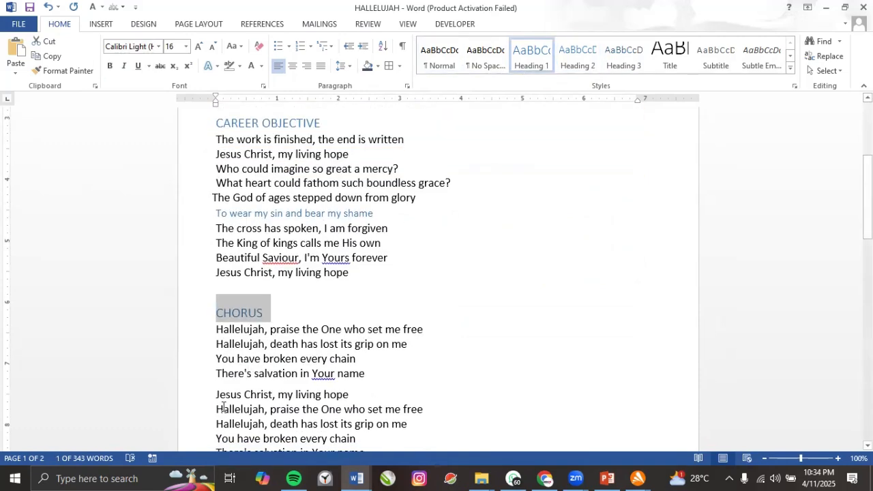
drag(217, 395, 366, 390)
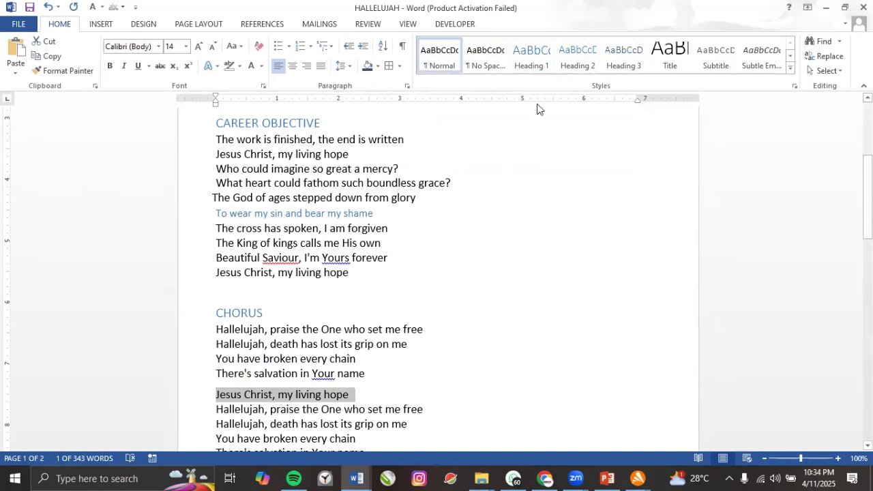
click(572, 67)
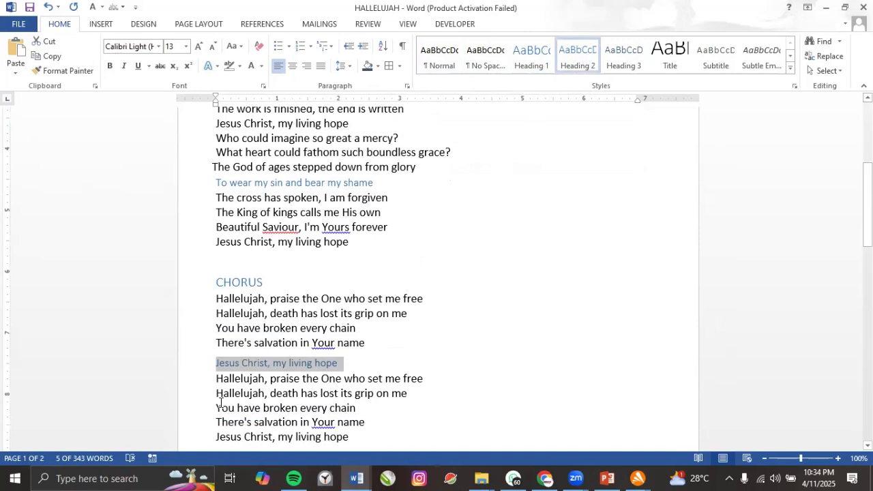
drag(216, 409, 358, 407)
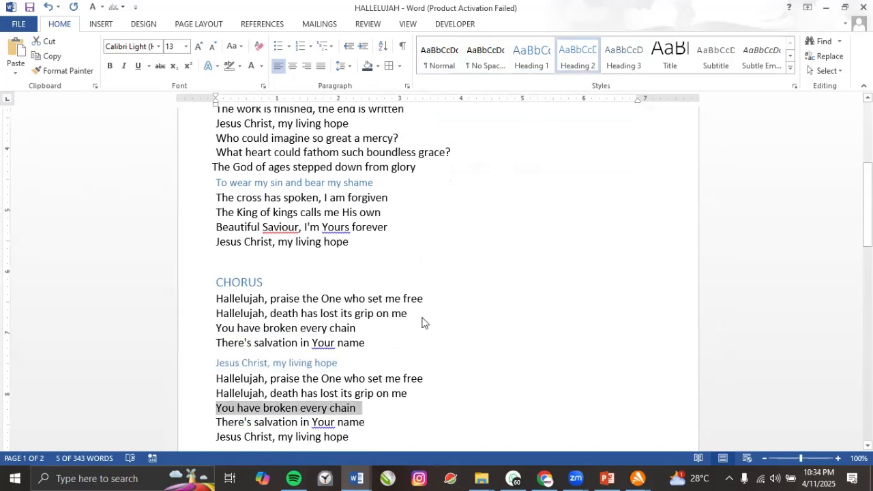
click(608, 60)
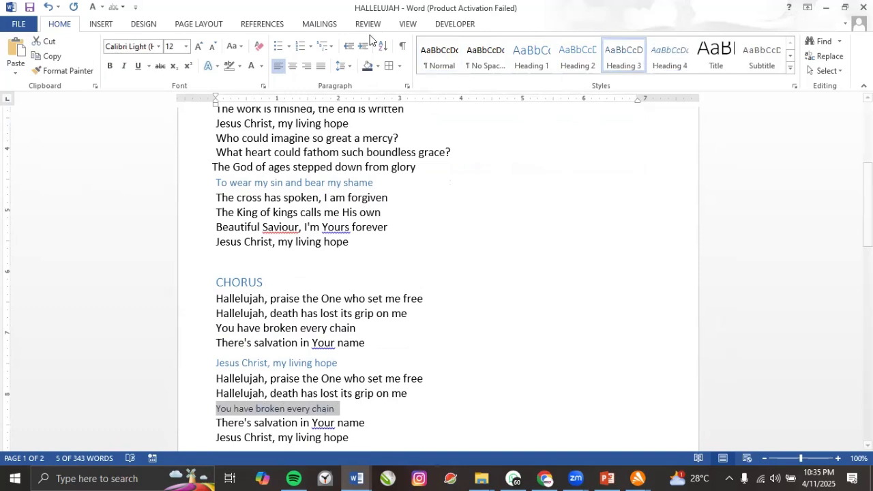
click(409, 24)
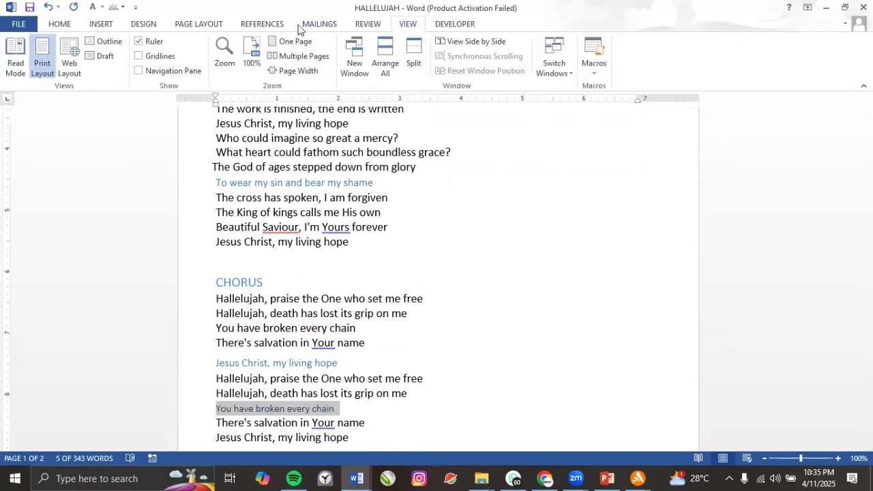
Insert Automatic Table 1 as a table of contents, then undo it with Ctrl+Z.
click(276, 26)
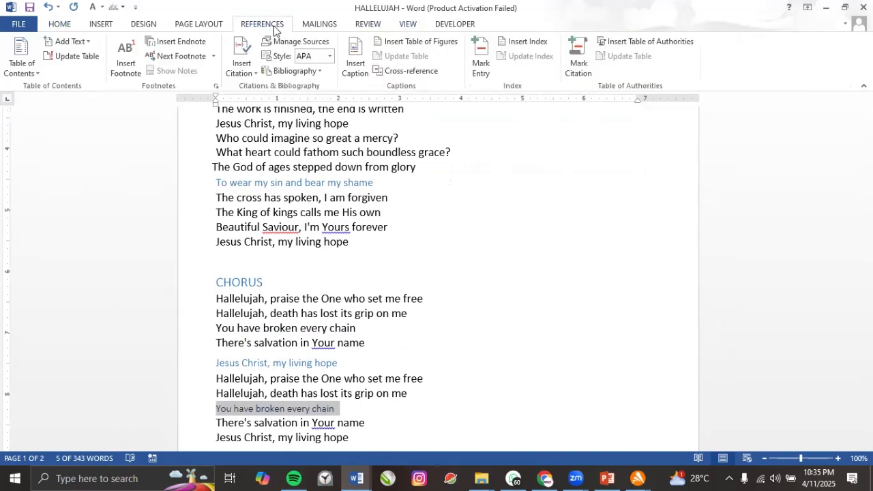
click(28, 73)
click(34, 135)
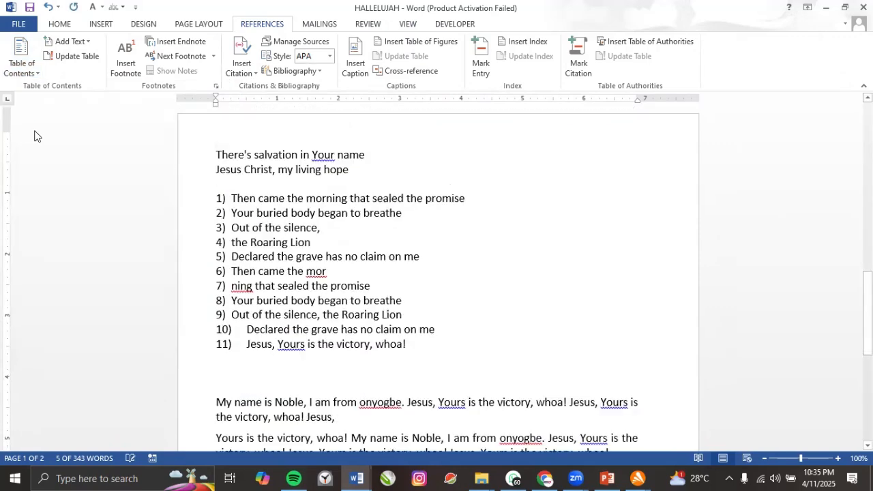
scroll(256, 276, up, 6)
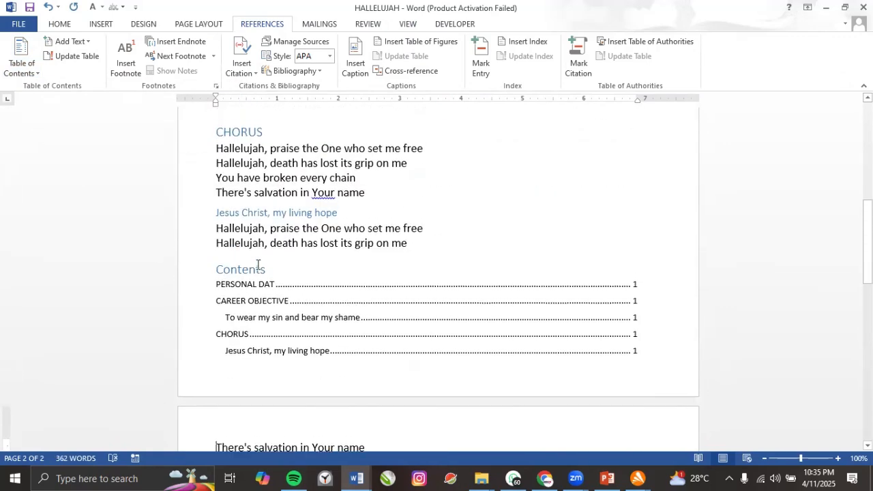
click(242, 303)
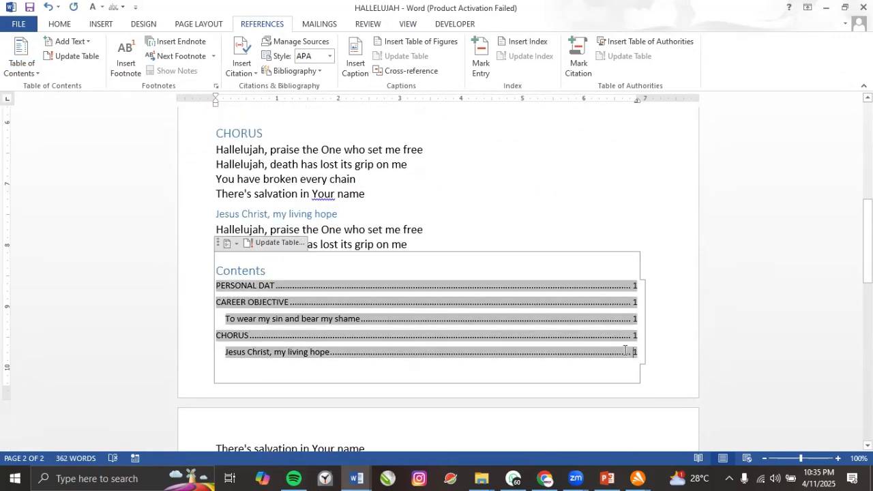
click(302, 396)
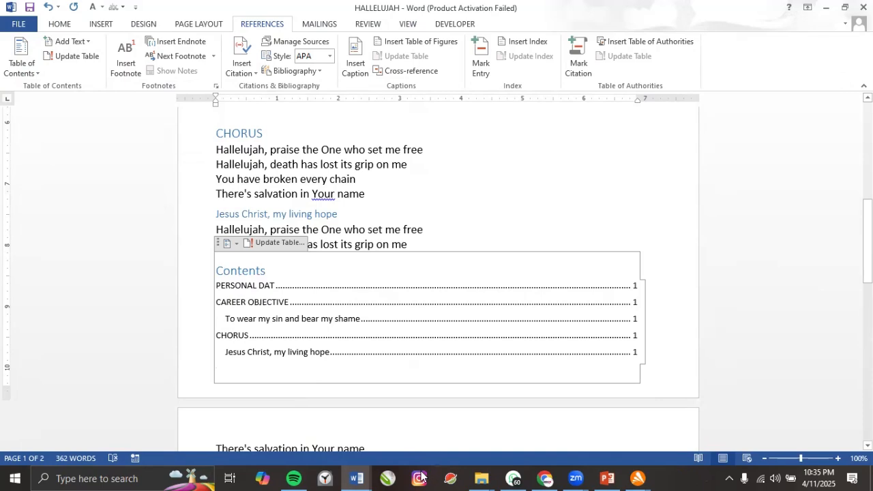
key(ctrl+z)
key(ctrl+z)
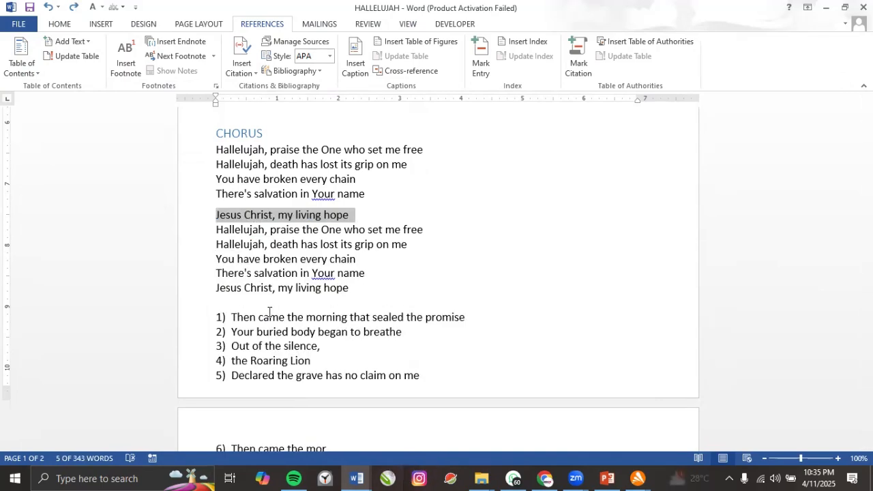
Below the Lagos address, start a new line with the heading NIGERIA.
scroll(249, 327, down, 3)
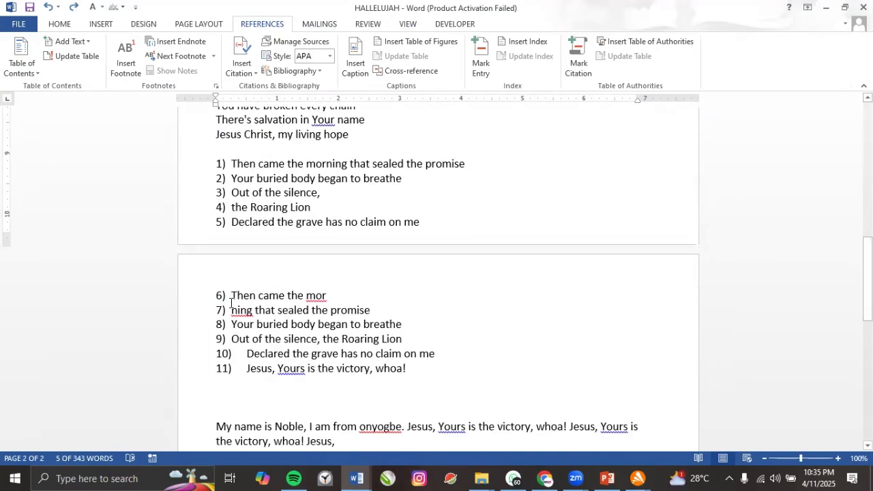
drag(231, 295, 407, 369)
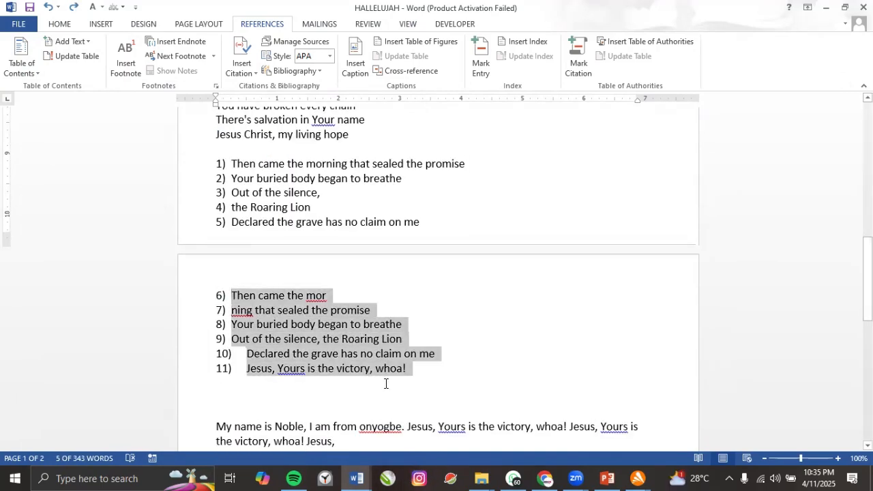
click(67, 26)
scroll(336, 231, down, 10)
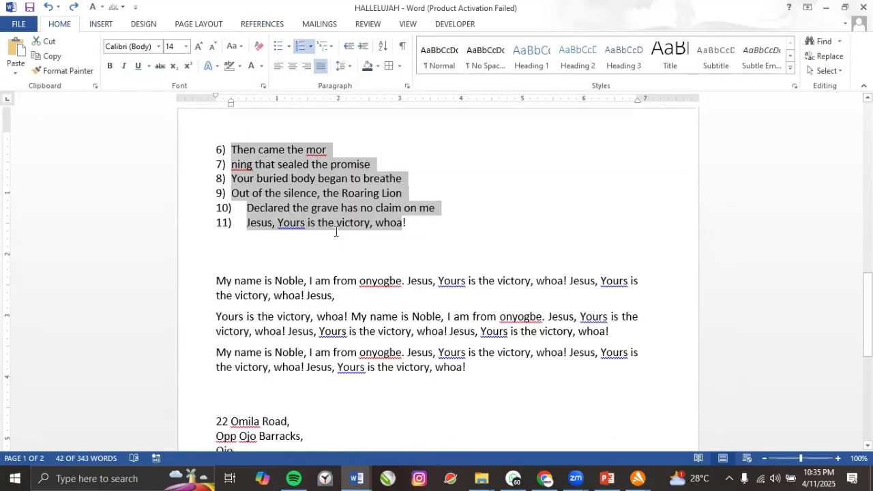
click(261, 243)
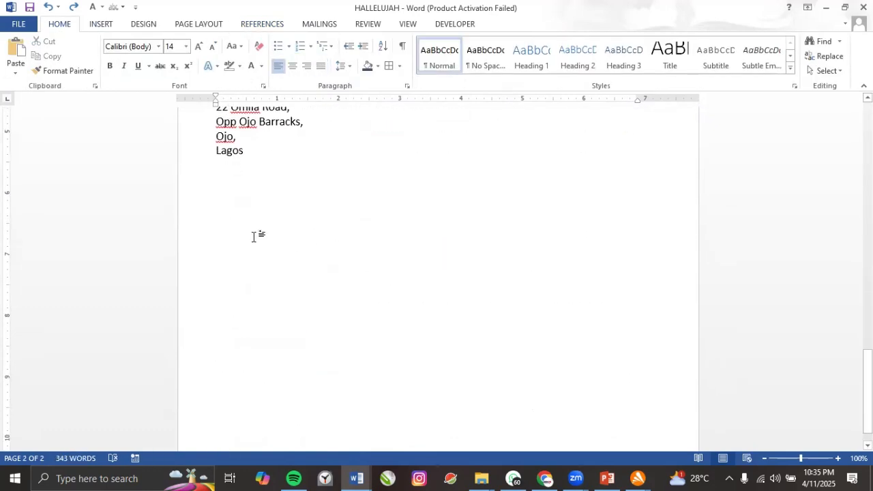
key(Return)
key(Return)
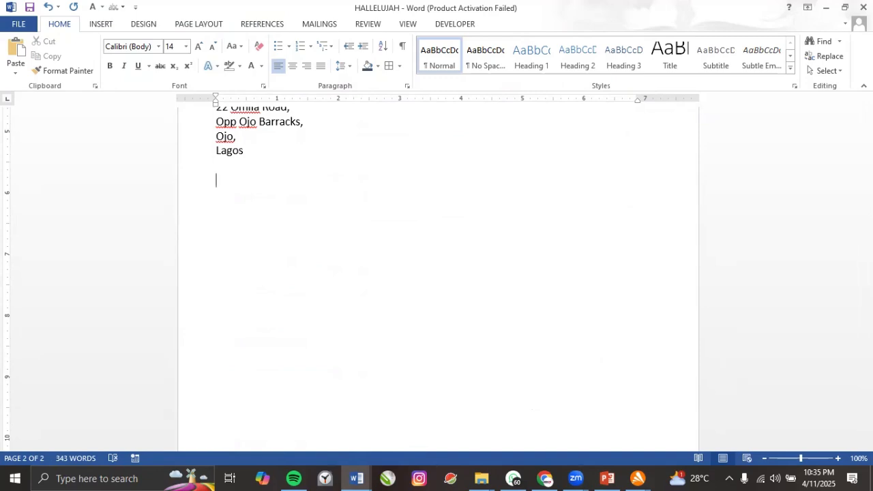
text(NIGERIA)
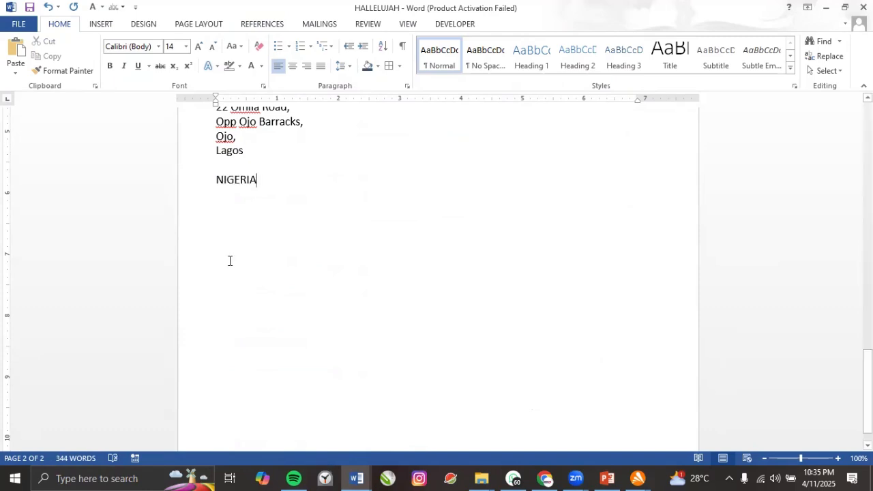
key(Return)
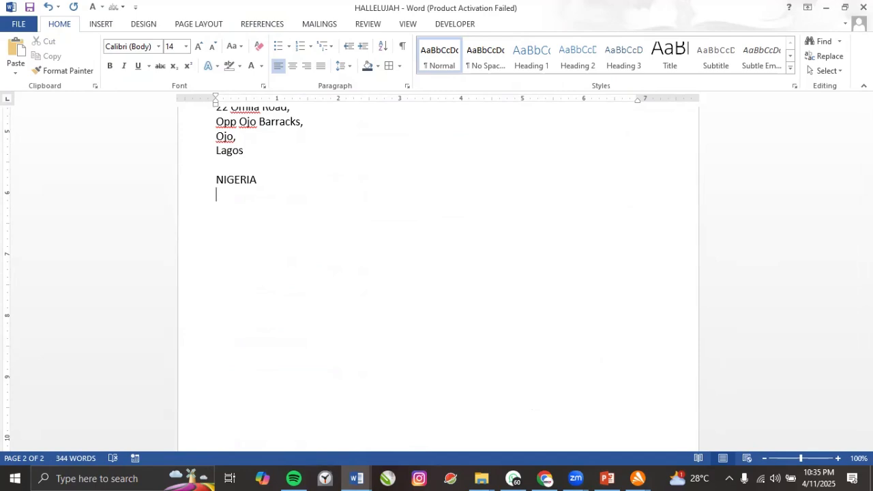
Type LAGOS, OGUN, OYO and EDO on separate lines under NIGERIA.
text(LAH)
key(BackSpace)
text(GOS)
key(Return)
text(OGUN)
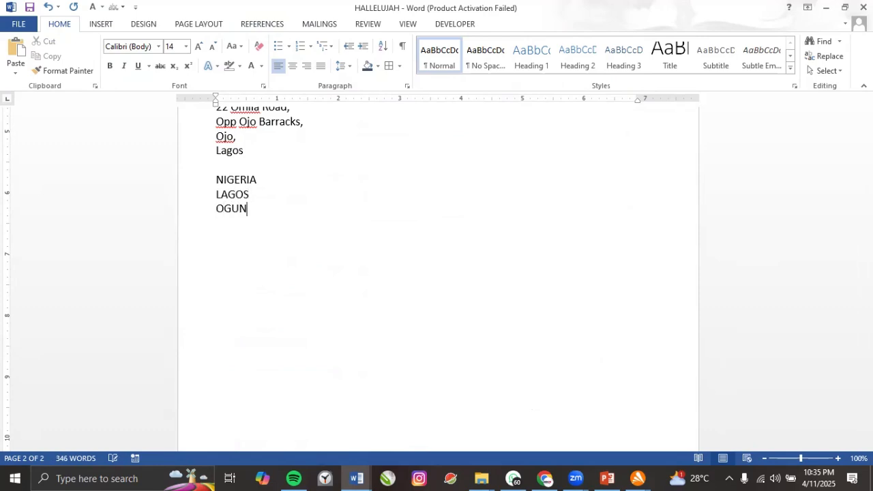
key(Return)
text(OY)
text(O)
text(BE)
key(BackSpace)
key(BackSpace)
text(EDO)
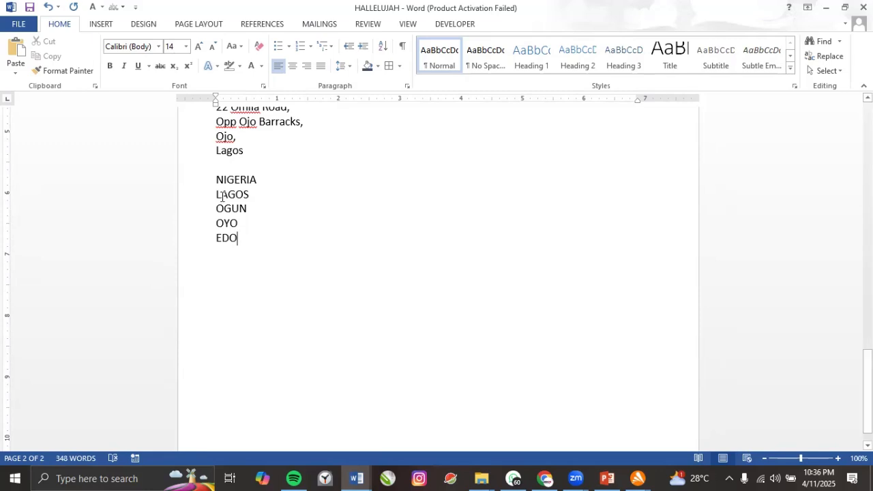
Format LAGOS, OGUN, OYO and EDO as a list with arrow bullets.
drag(218, 195, 248, 239)
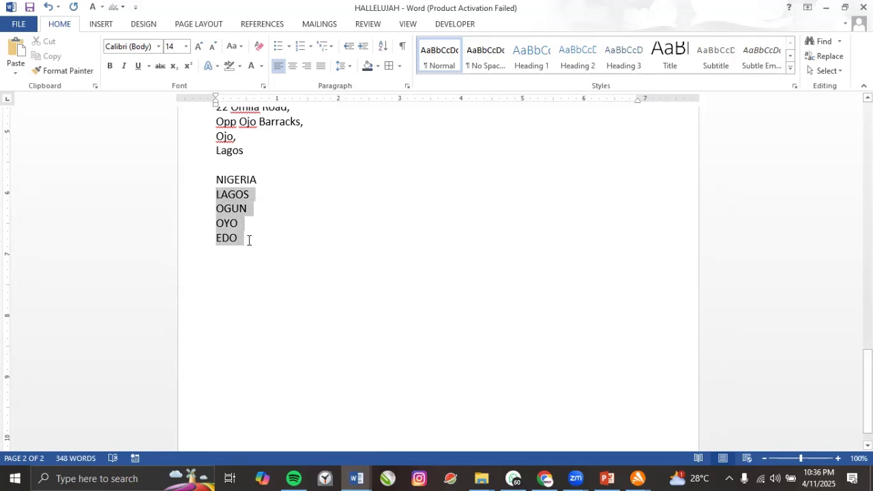
click(280, 46)
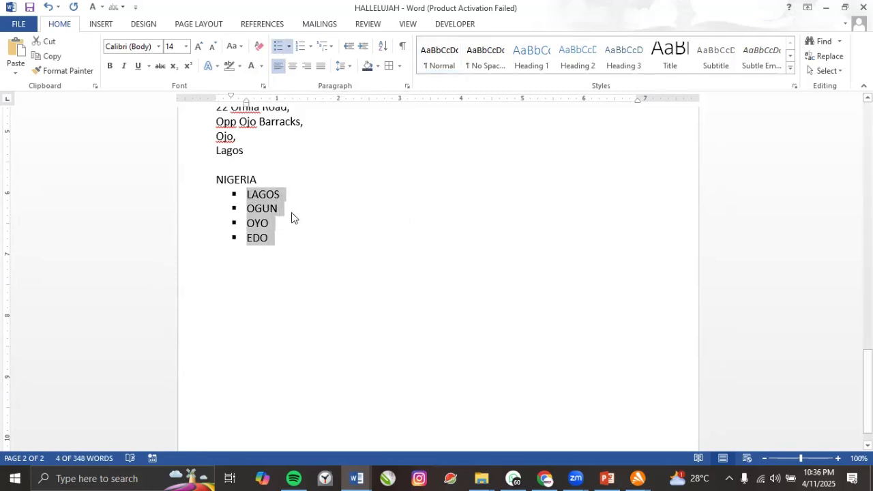
click(289, 46)
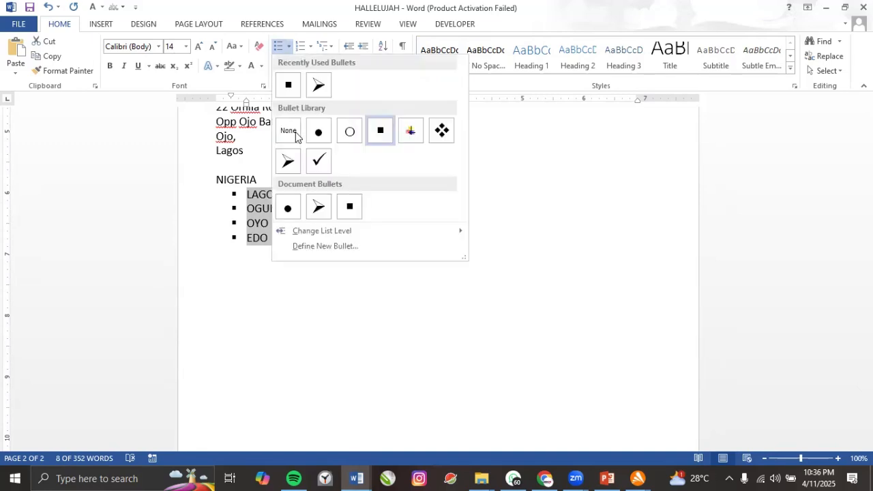
click(289, 162)
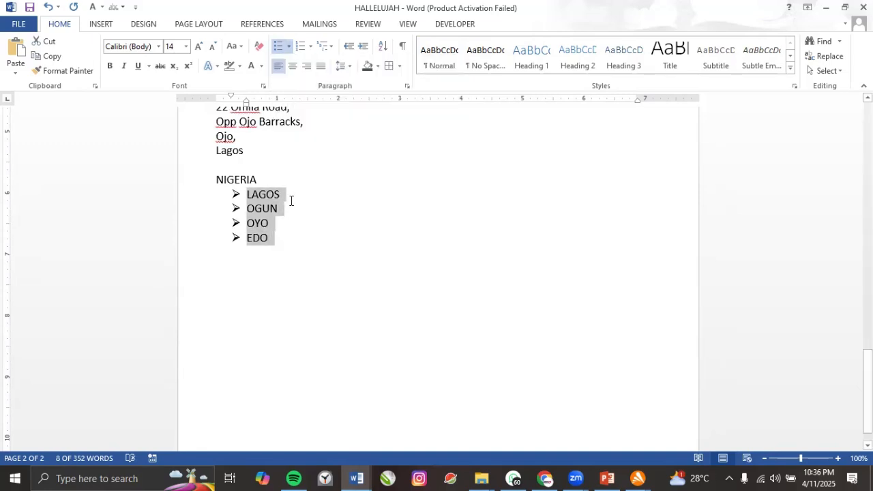
Add a bulleted IKEJA item after LAGOS.
click(291, 201)
key(Return)
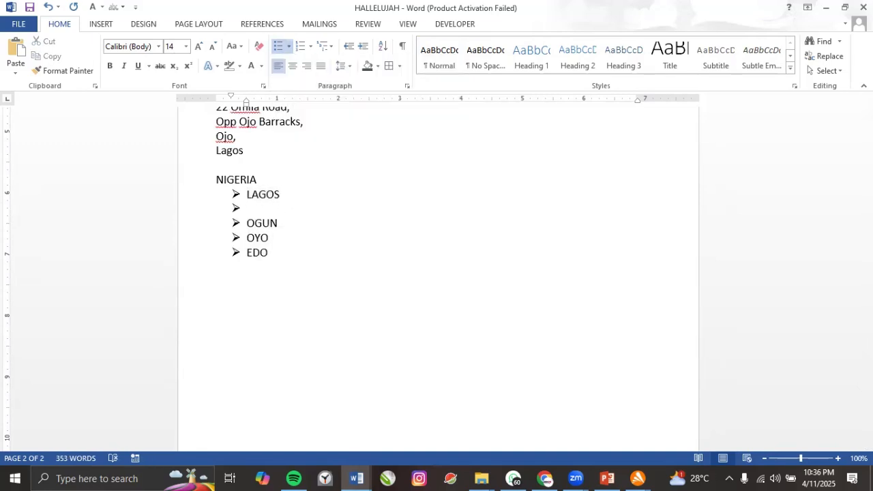
text(IKEJA)
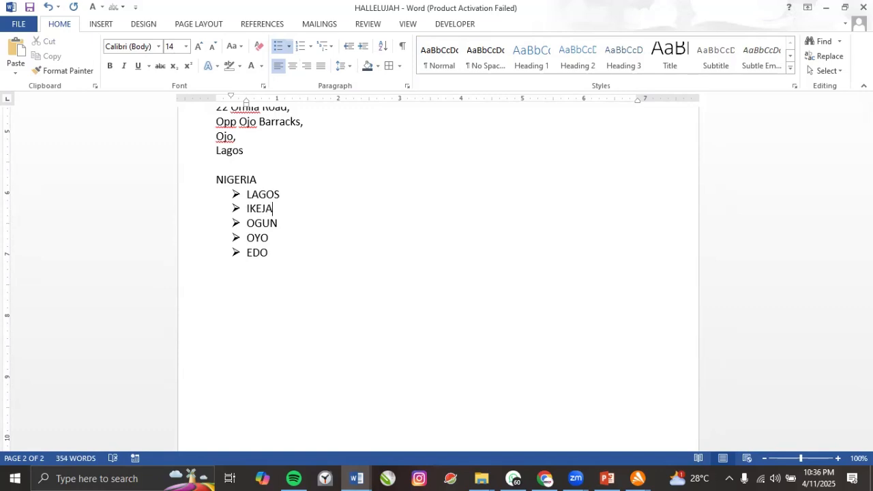
Retitle the heading STATES OF NIGERIA.
click(264, 179)
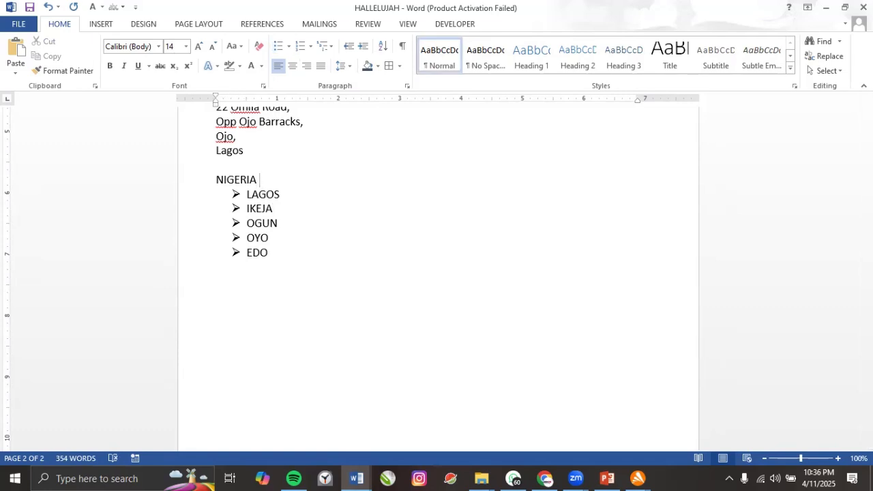
click(217, 180)
text(STATES )
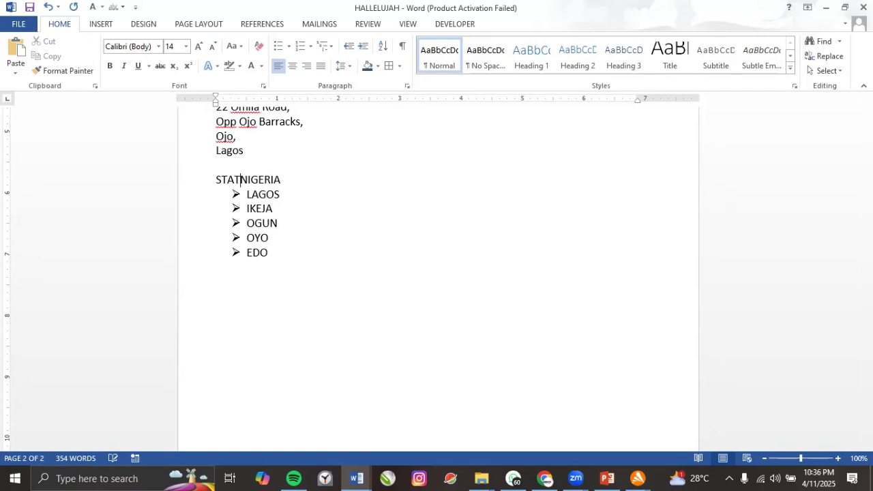
text(OF)
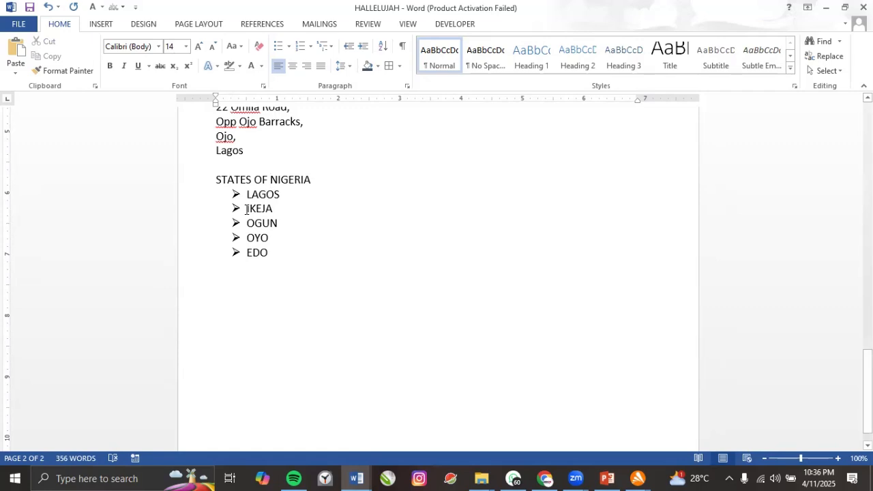
click(247, 208)
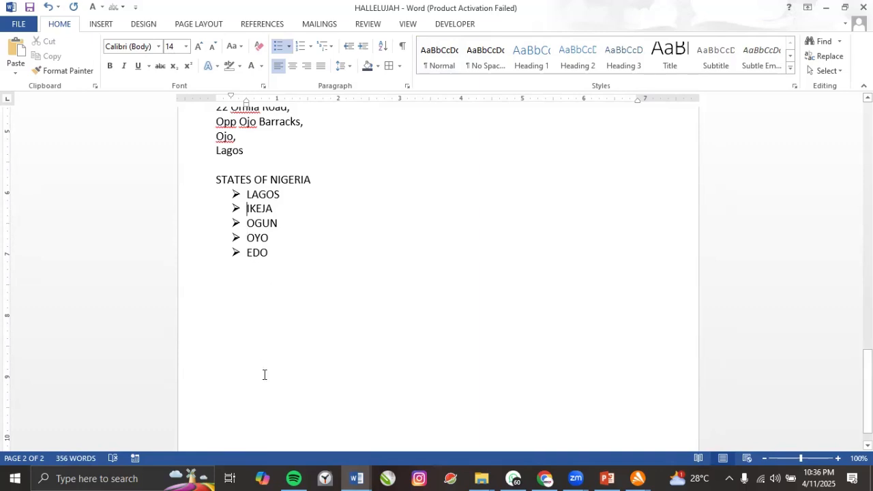
Nest IKEJA under LAGOS and add OJO and LEKKI as second-level towns.
key(Tab)
click(309, 213)
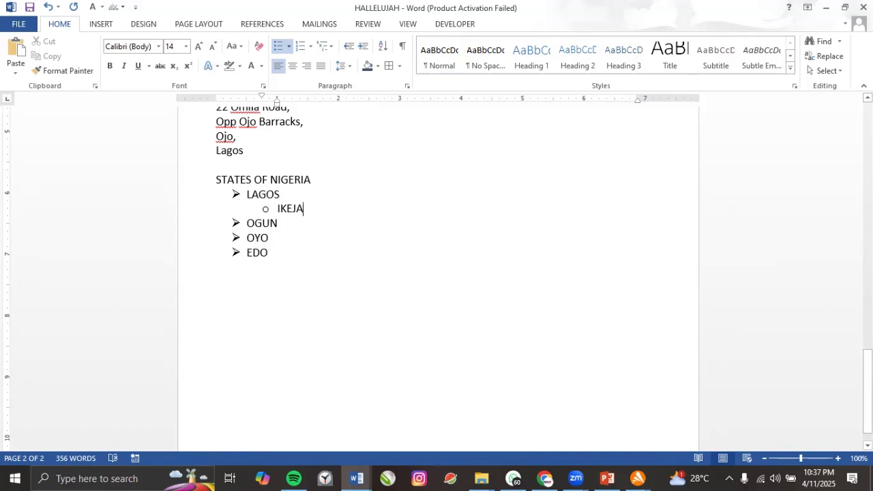
key(Return)
text(OJO)
key(Return)
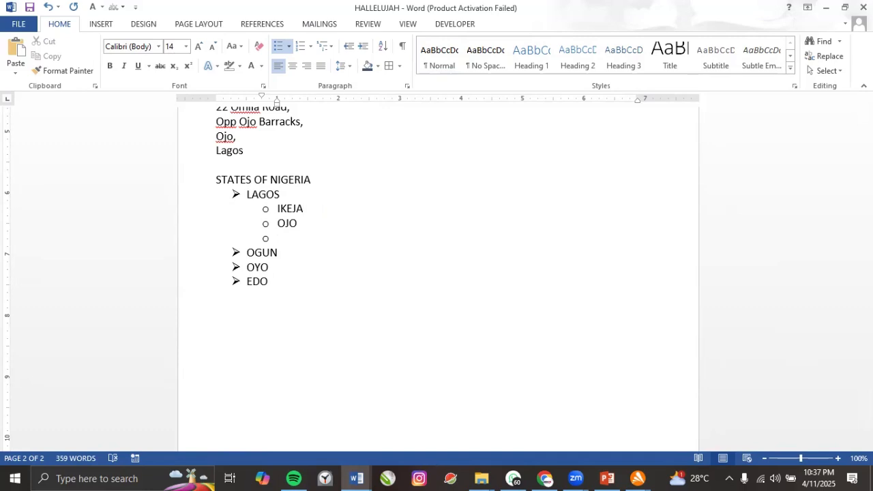
text(LEKKI)
List IKATE, MARUWA and ELEGUSHI as third-level areas under LEKKI.
key(Return)
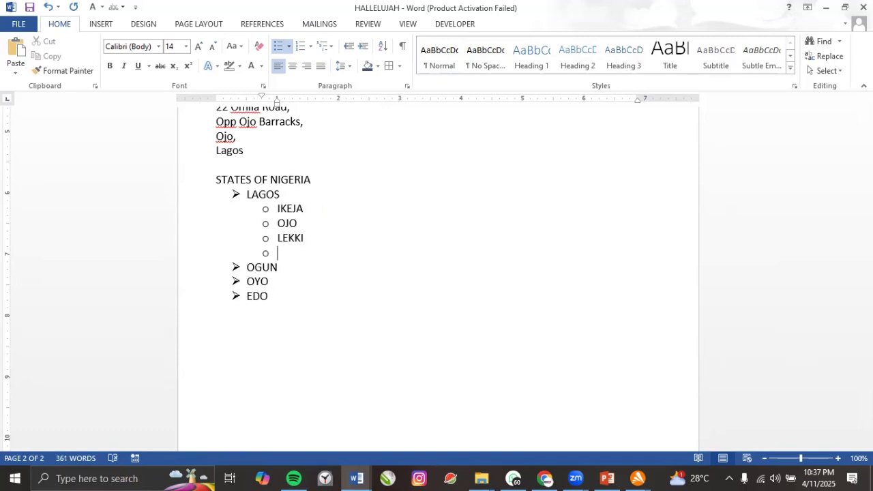
text(IKATE)
click(277, 253)
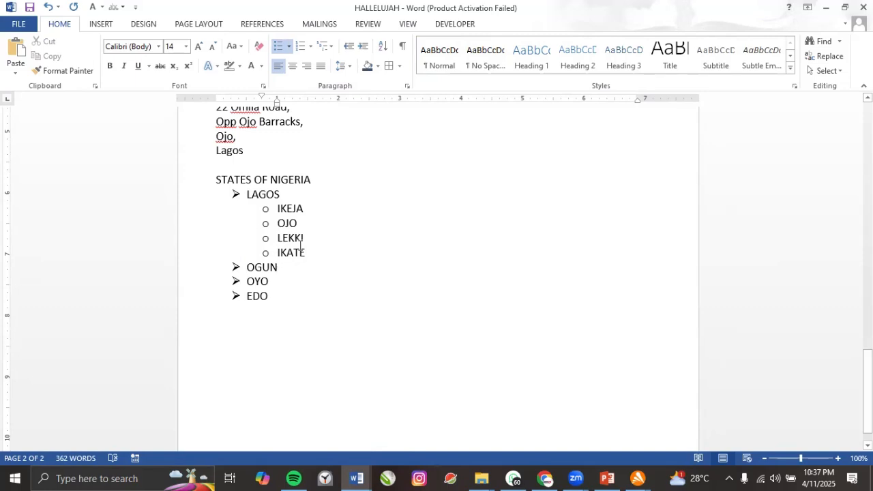
key(Tab)
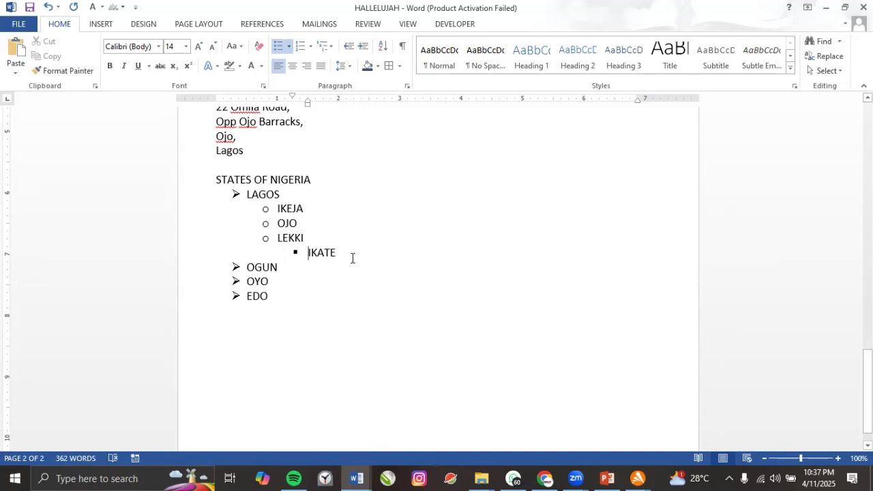
key(Return)
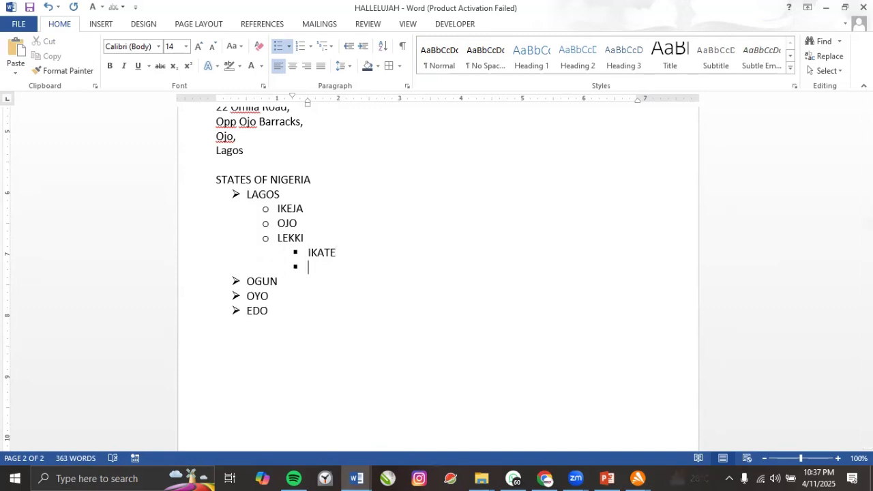
text(MARUWA)
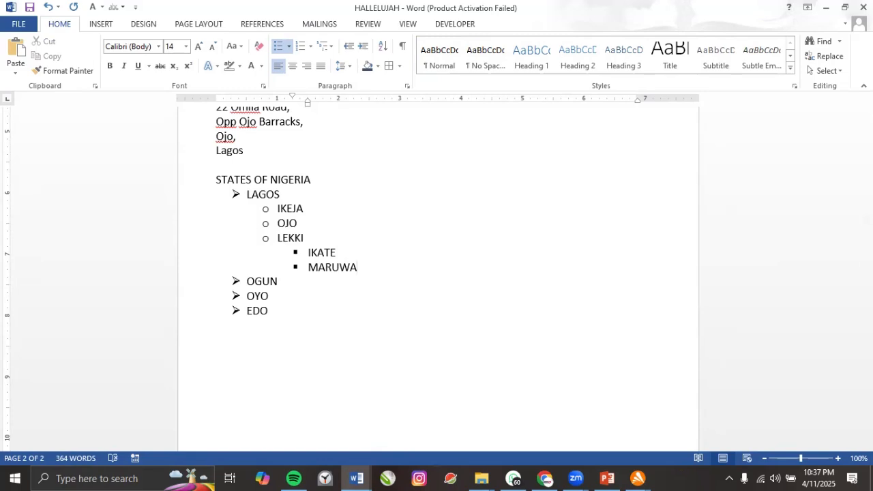
key(Return)
text(E)
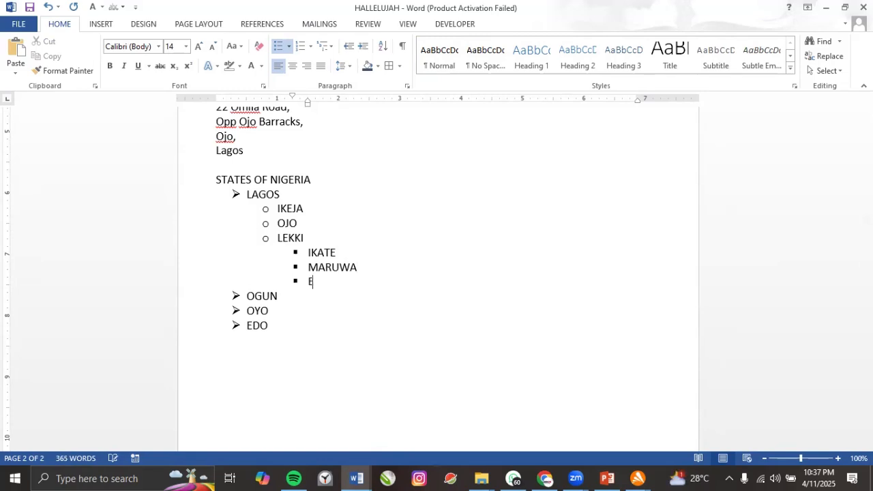
text(LEGUSHI)
List MUWO, TEDI and GOJERE as third-level areas under OJO.
click(308, 226)
key(Return)
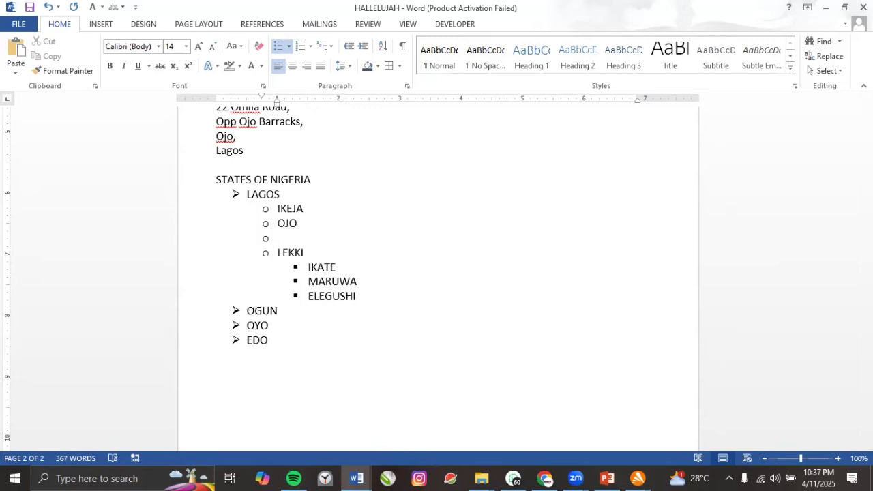
text(O)
text(M)
key(BackSpace)
key(BackSpace)
text(MUWO)
click(276, 238)
click(279, 253)
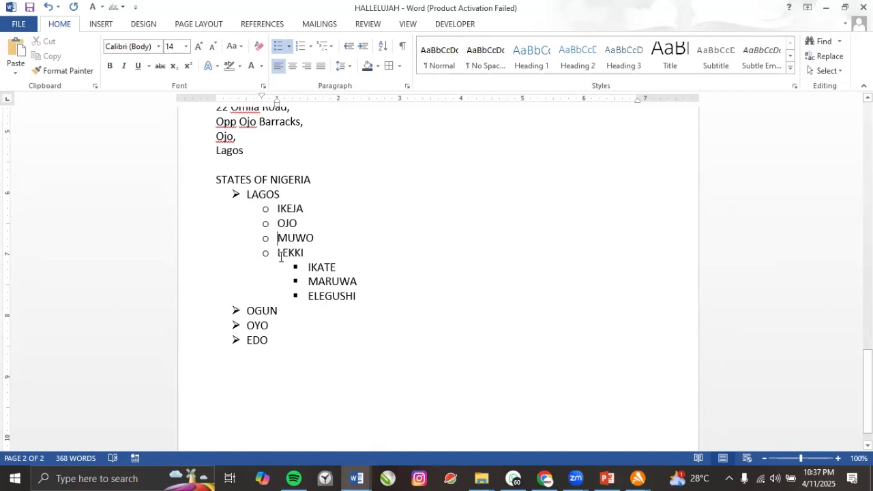
key(Tab)
key(Return)
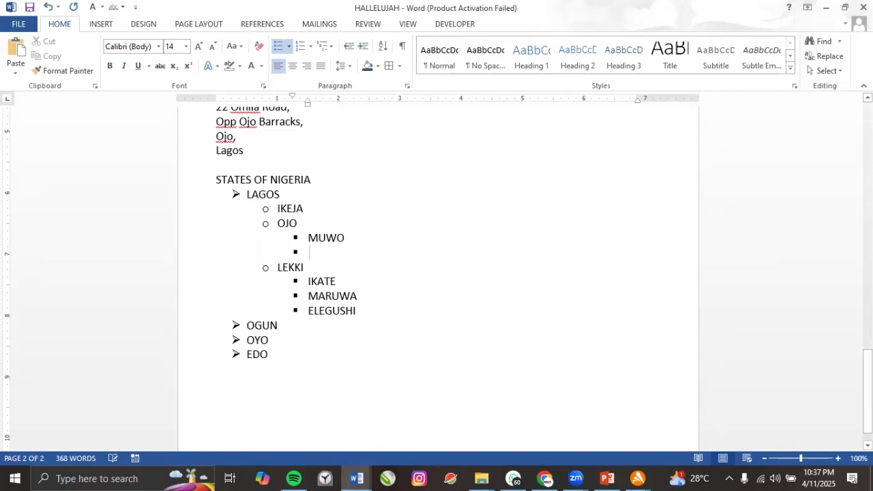
text(TEDI)
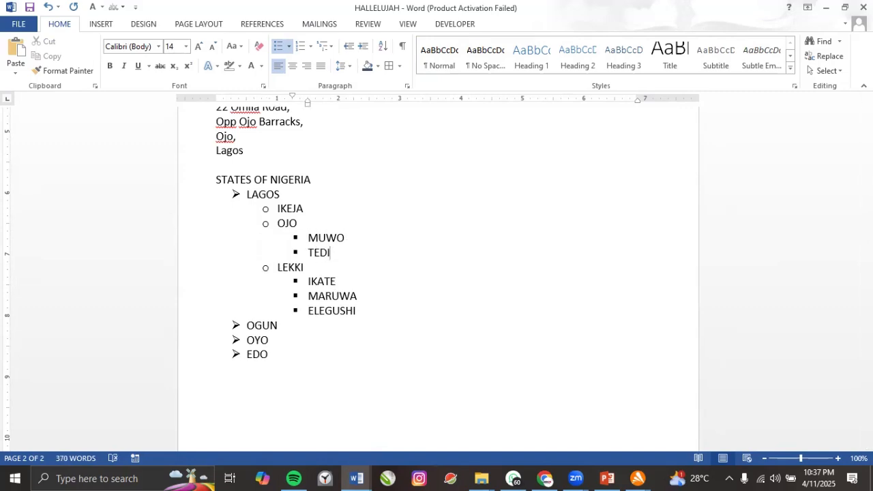
key(Return)
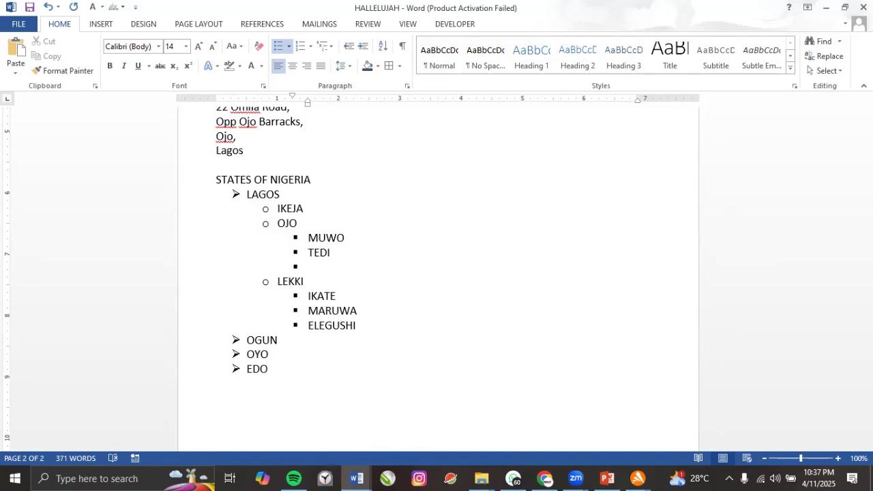
text(GOJERE)
Create a fourth list level under GOJERE and type two entries there.
key(Return)
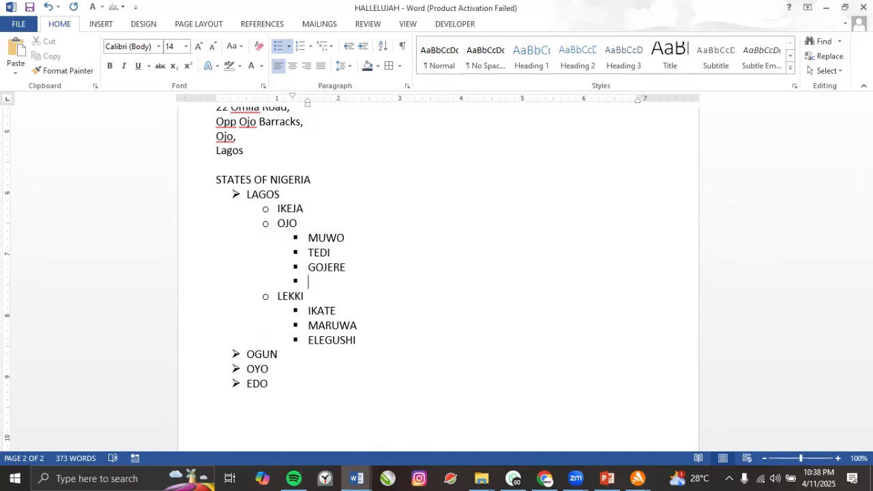
key(Tab)
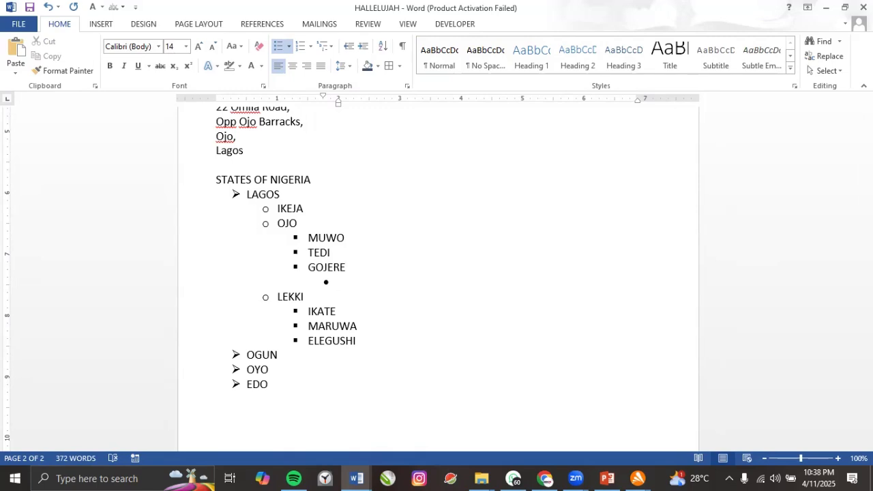
text(MOHAMMEDADA)
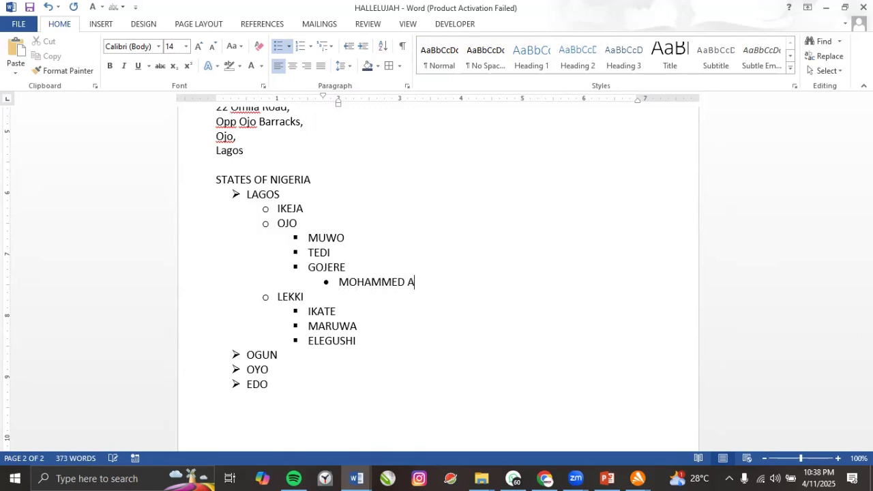
key(Return)
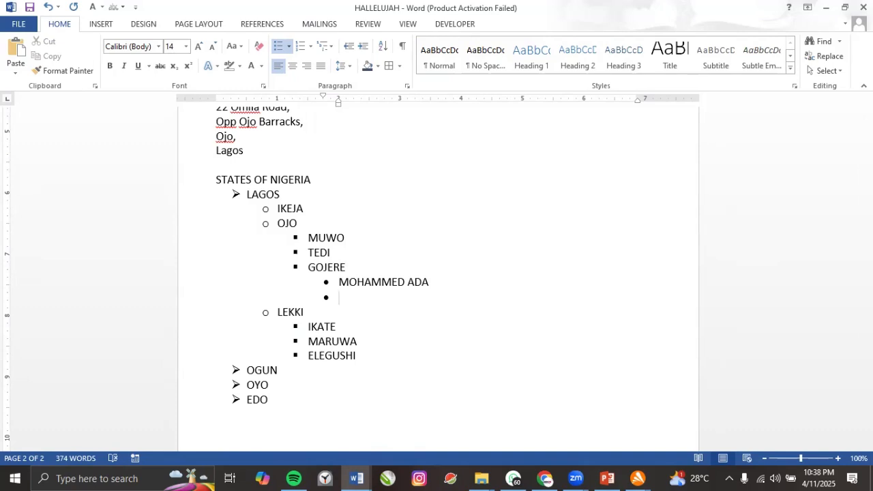
text(ELIJAH M)
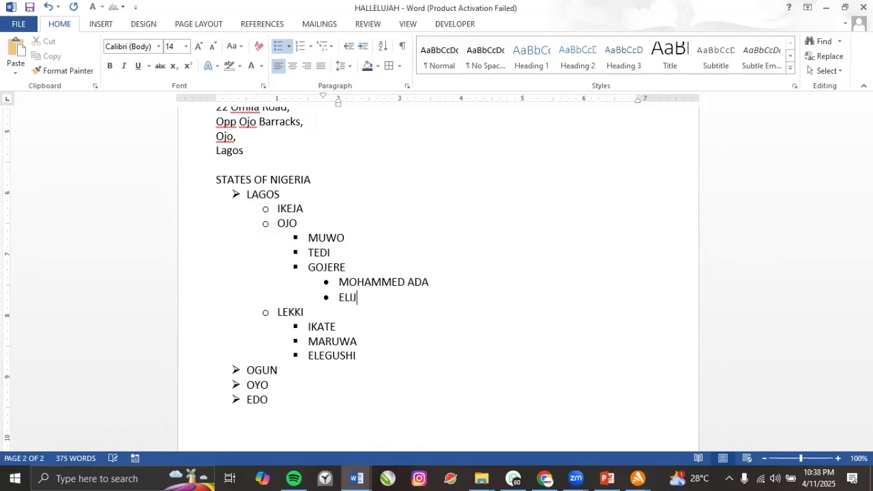